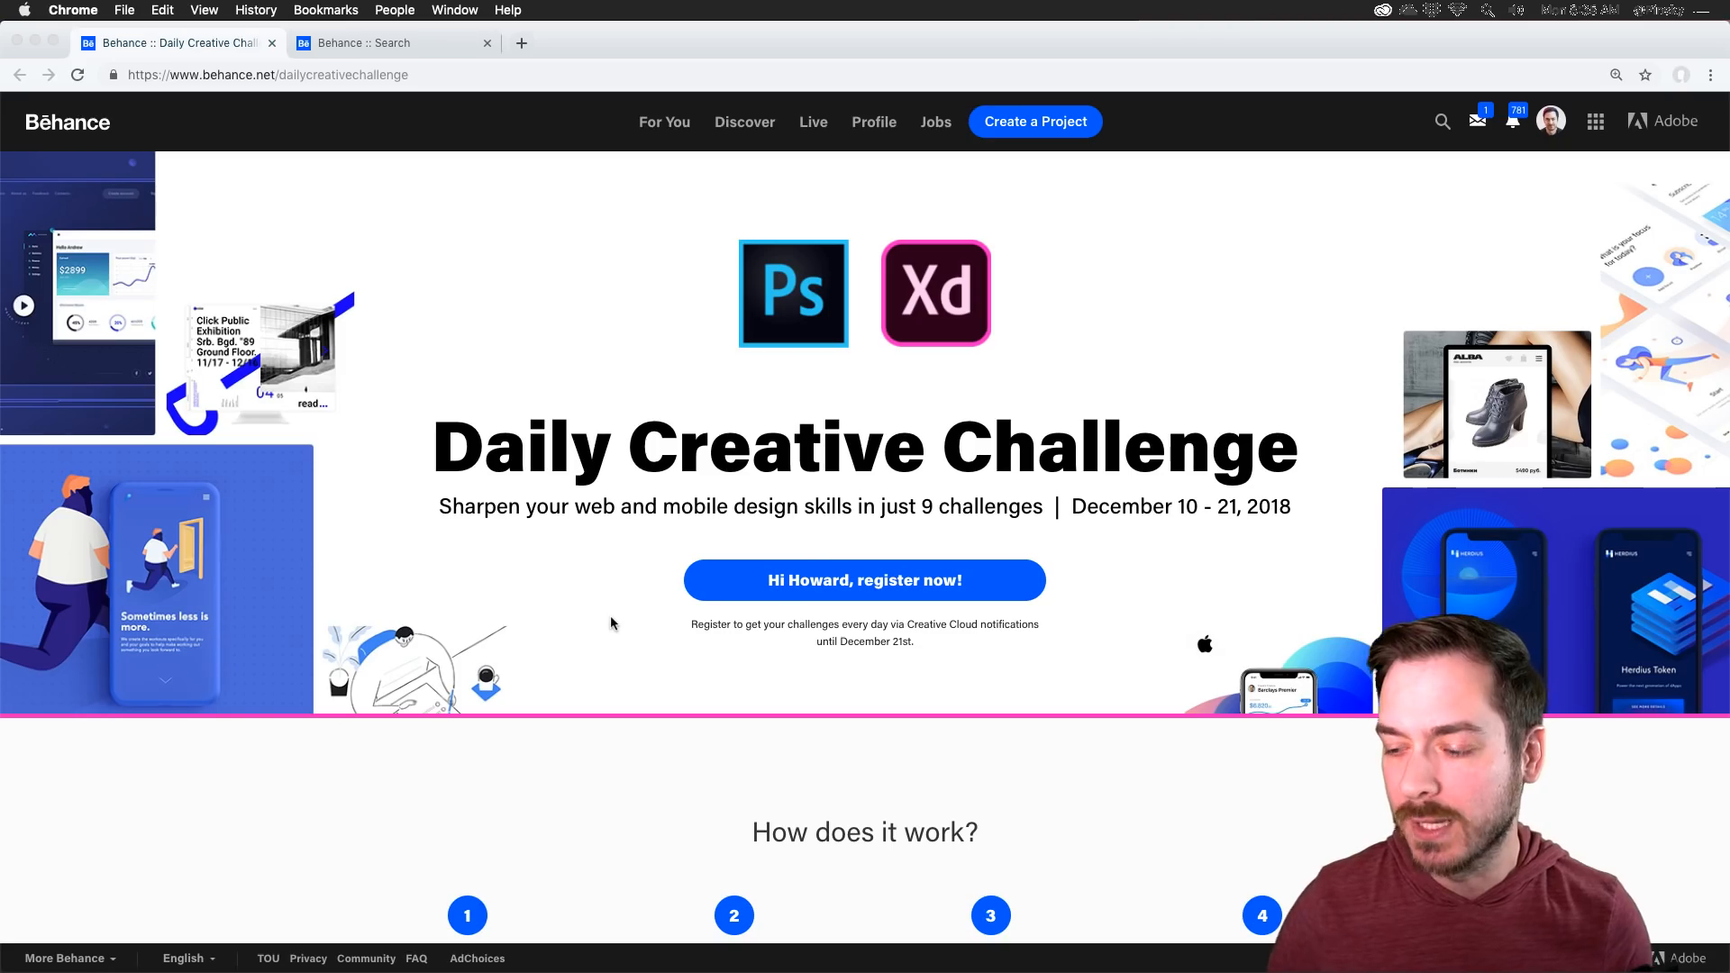
# Step: Switch to Photoshop and examine the Home and Trip Details artboards of Ceeya_Mobile.psd
pyautogui.click(722, 939)
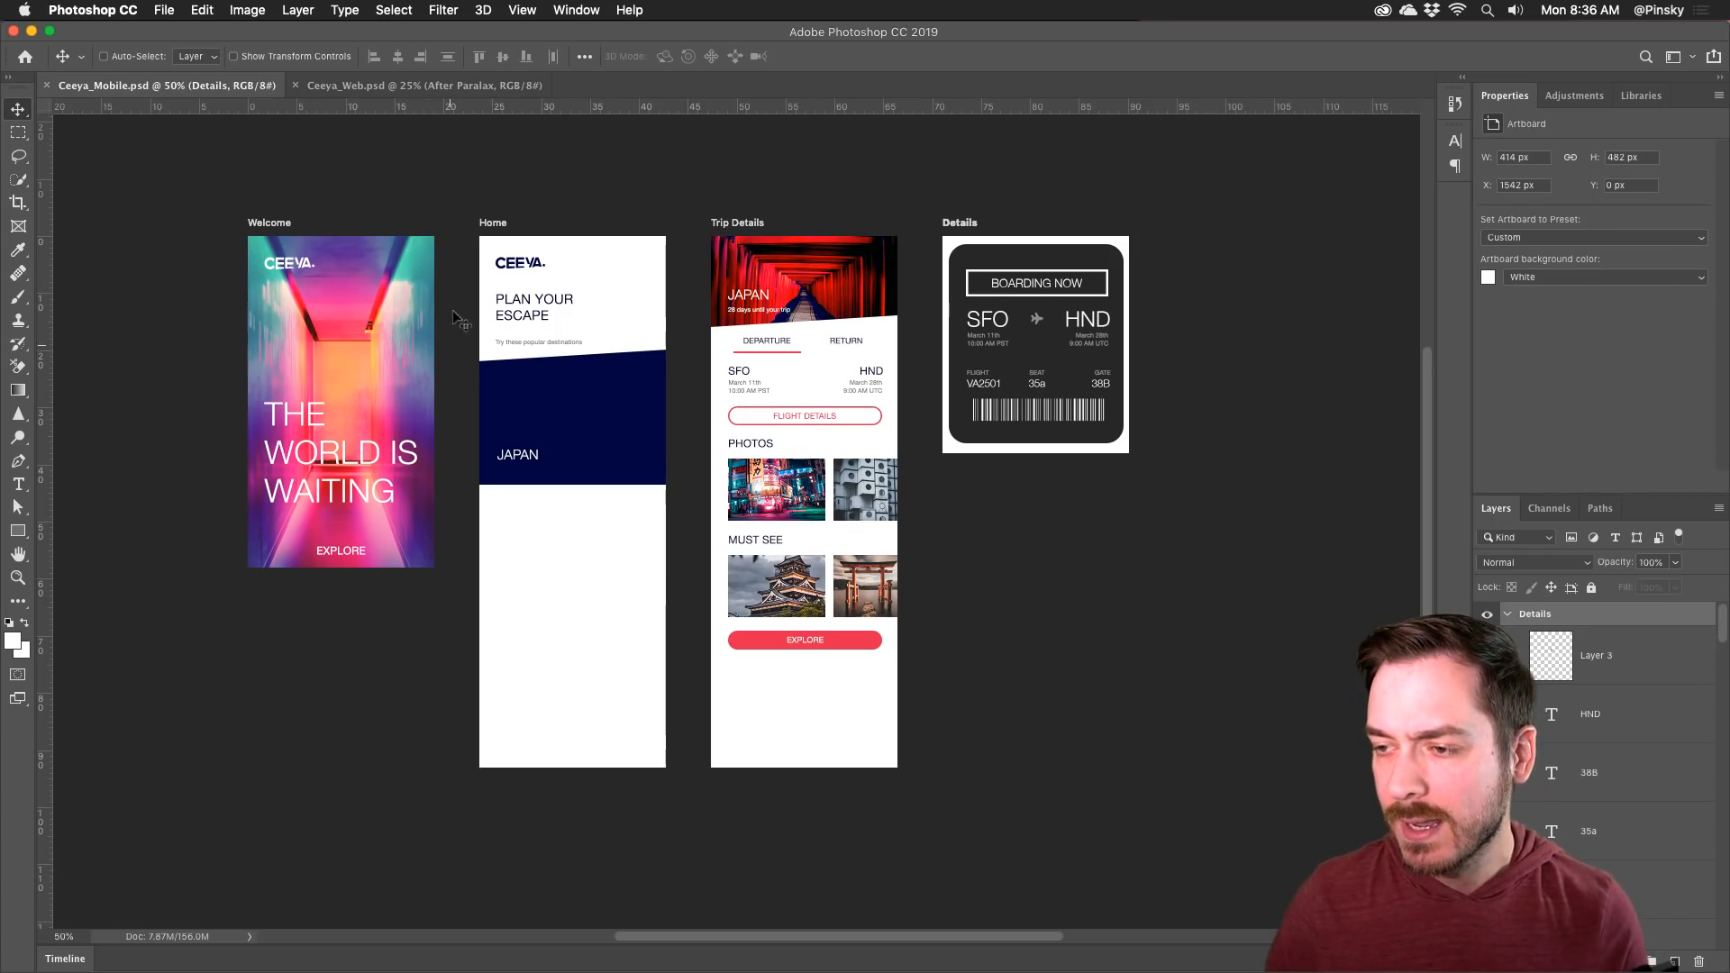
pyautogui.moveTo(535, 352); pyautogui.dragTo(584, 353)
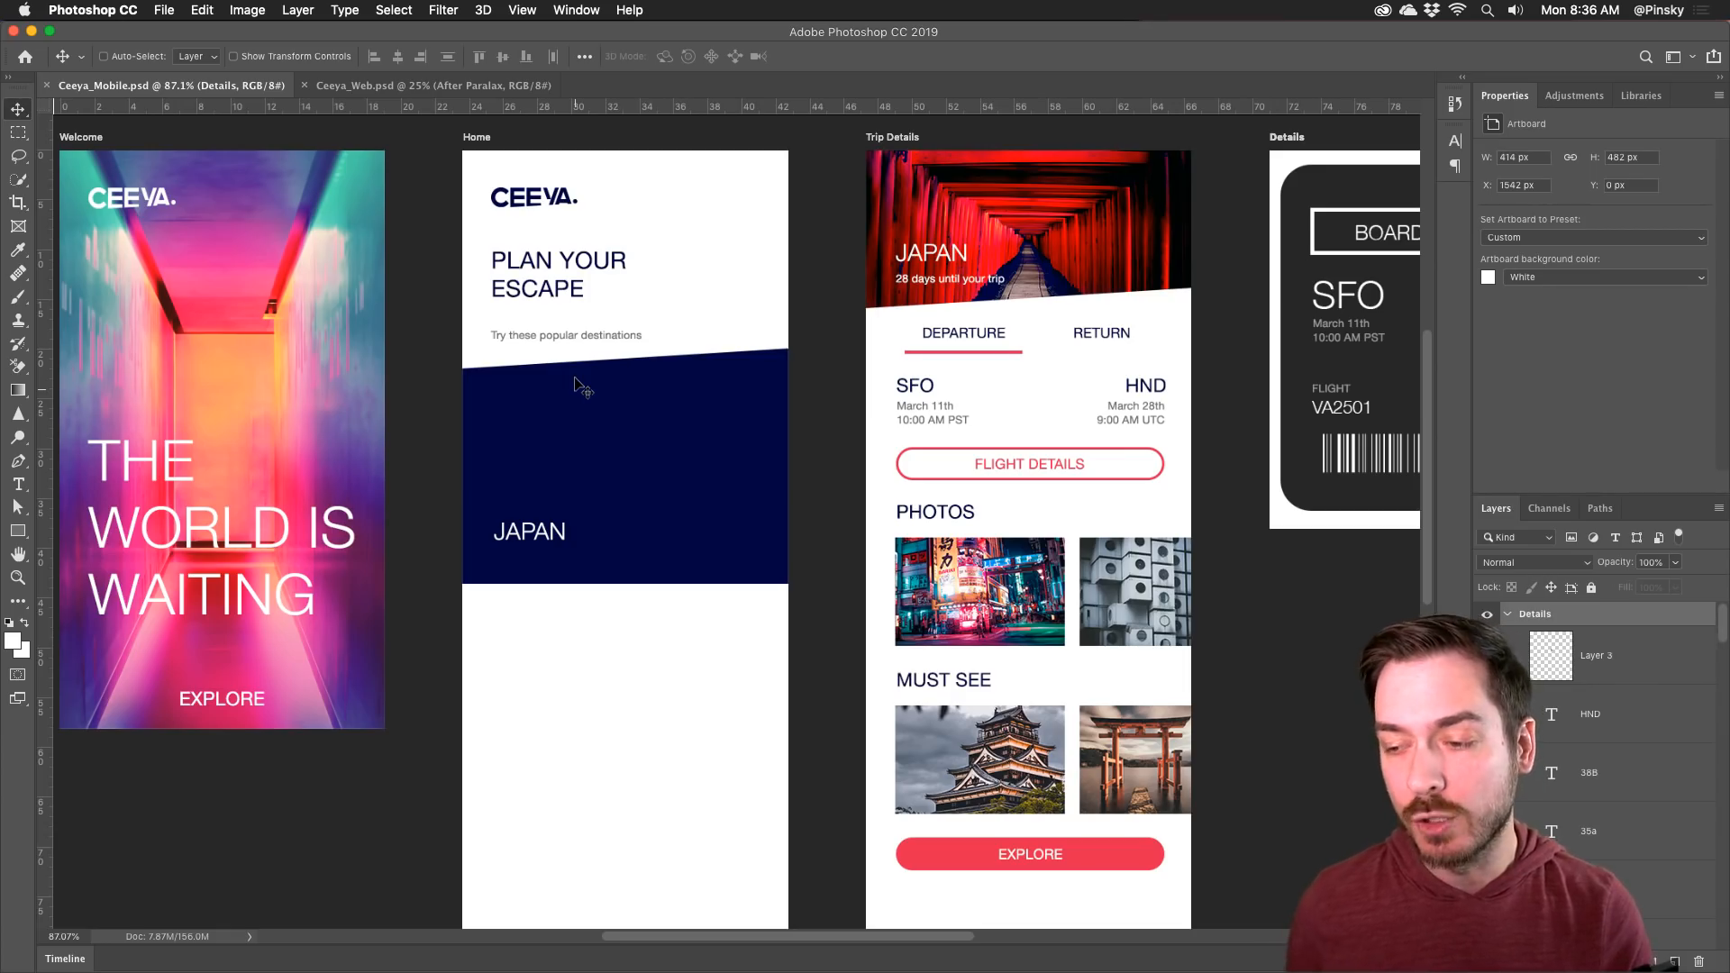
pyautogui.scroll(-1, 582, 388)
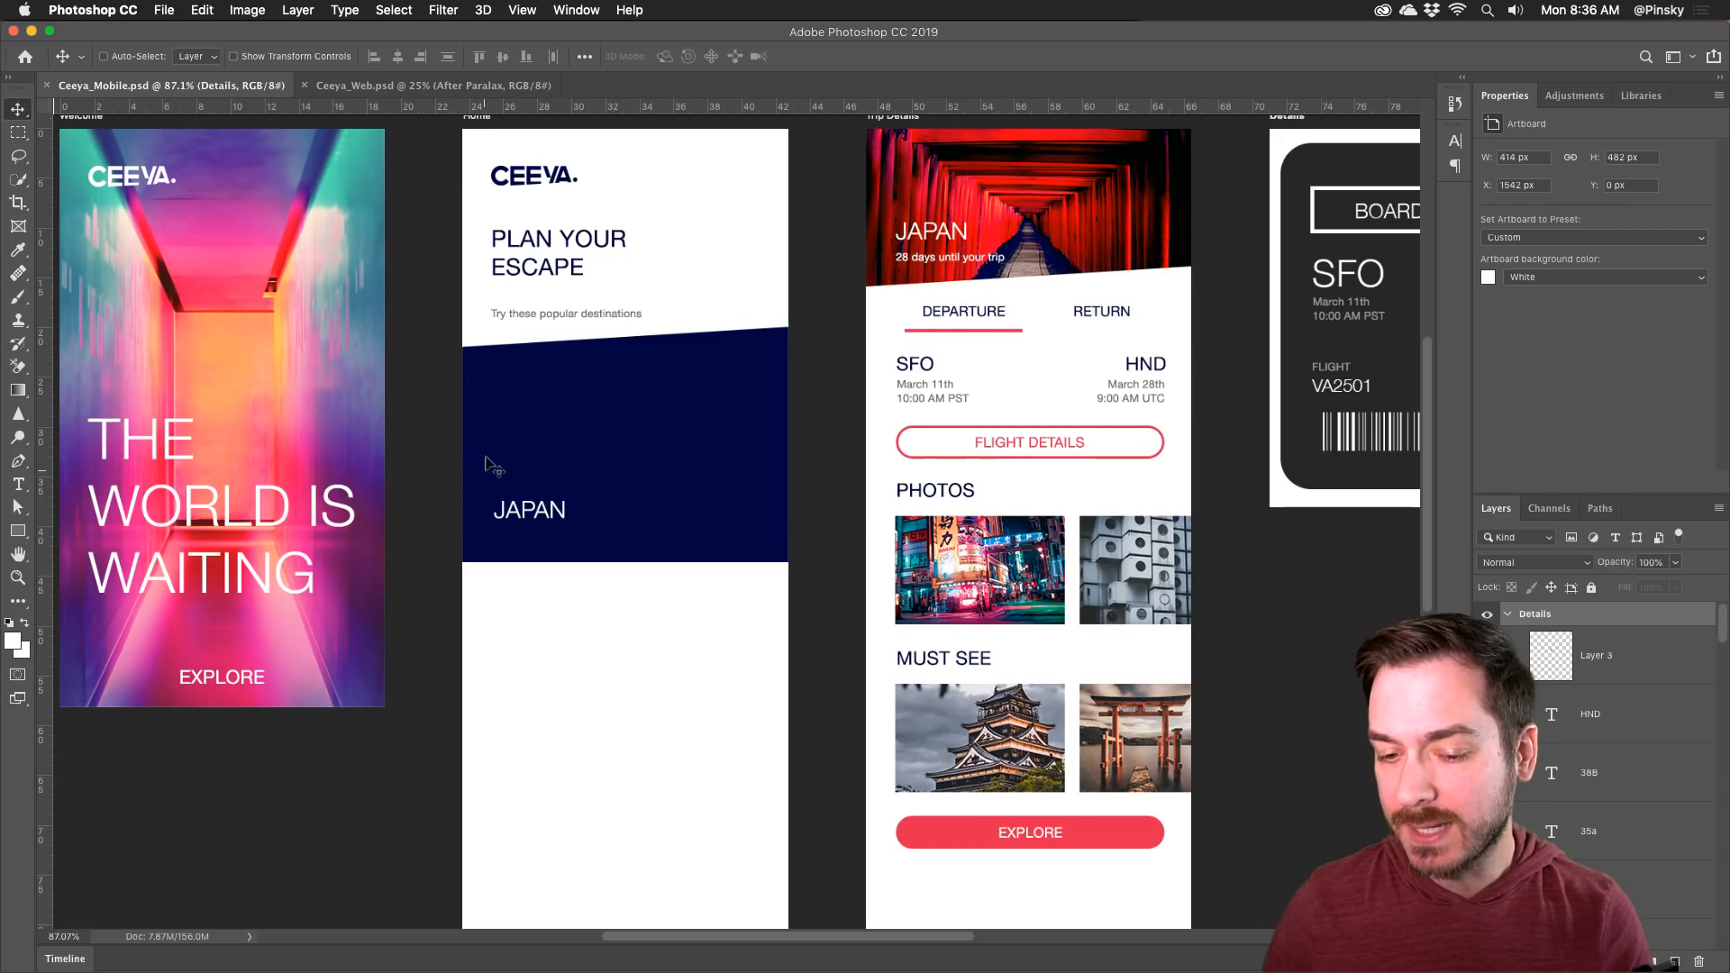
pyautogui.moveTo(552, 483); pyautogui.dragTo(557, 399)
pyautogui.scroll(-5, 551, 392)
pyautogui.press('super+r')
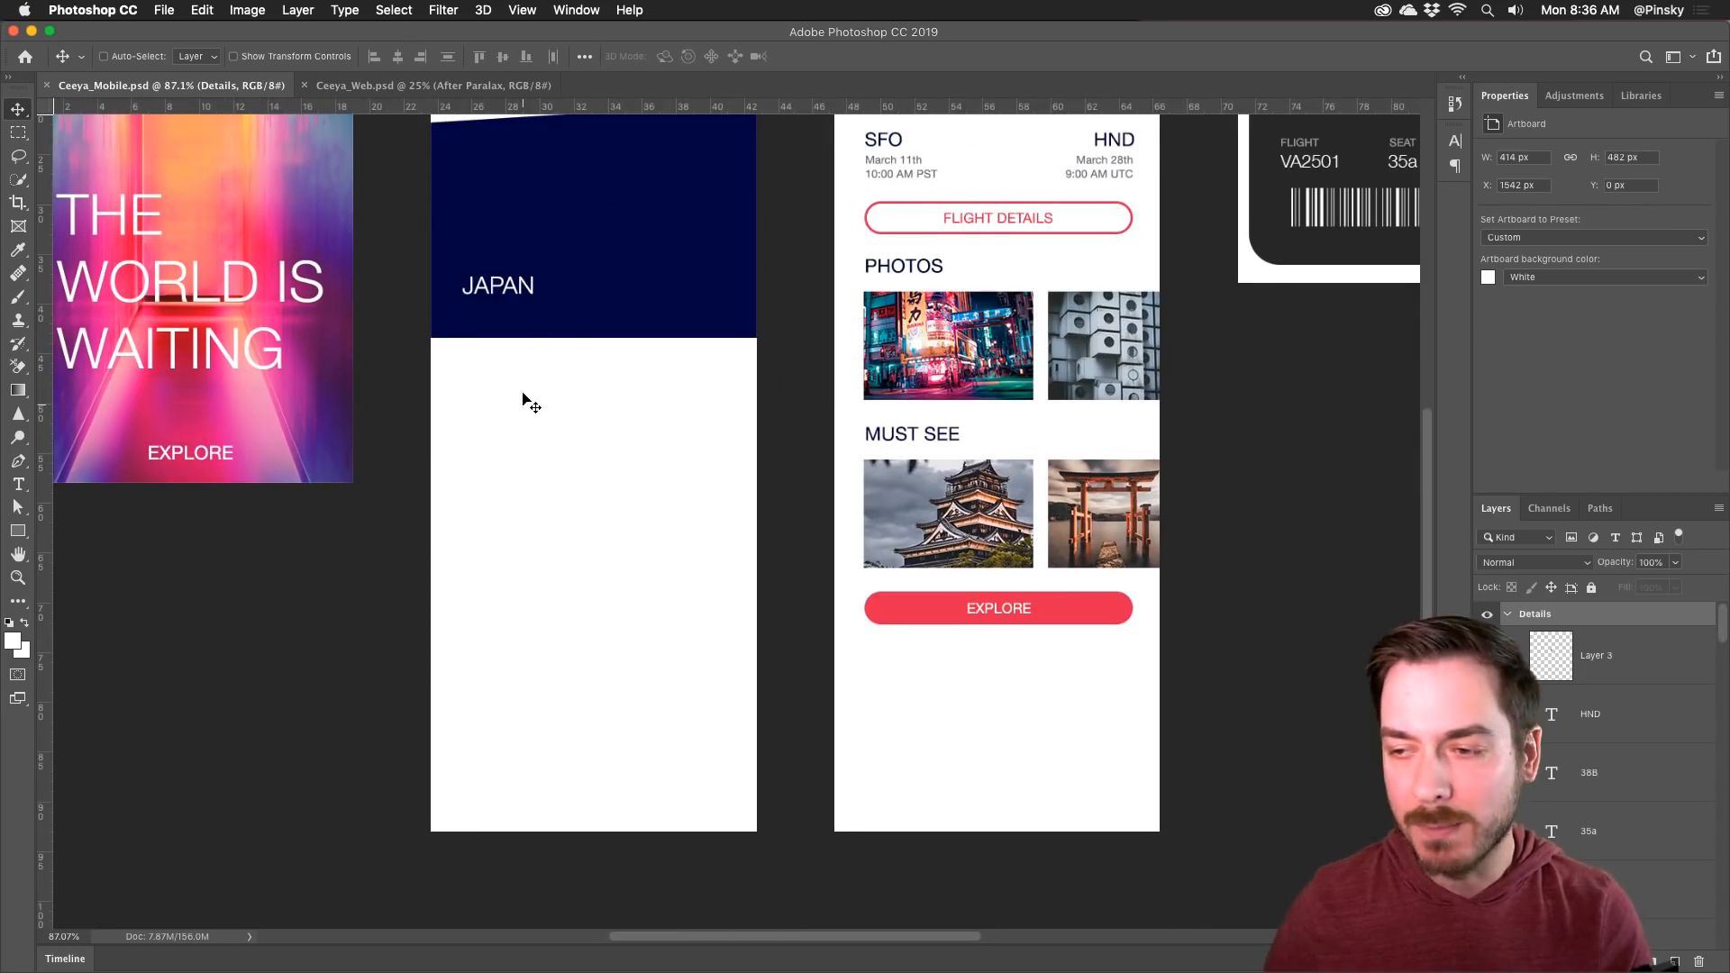
pyautogui.scroll(3, 518, 407)
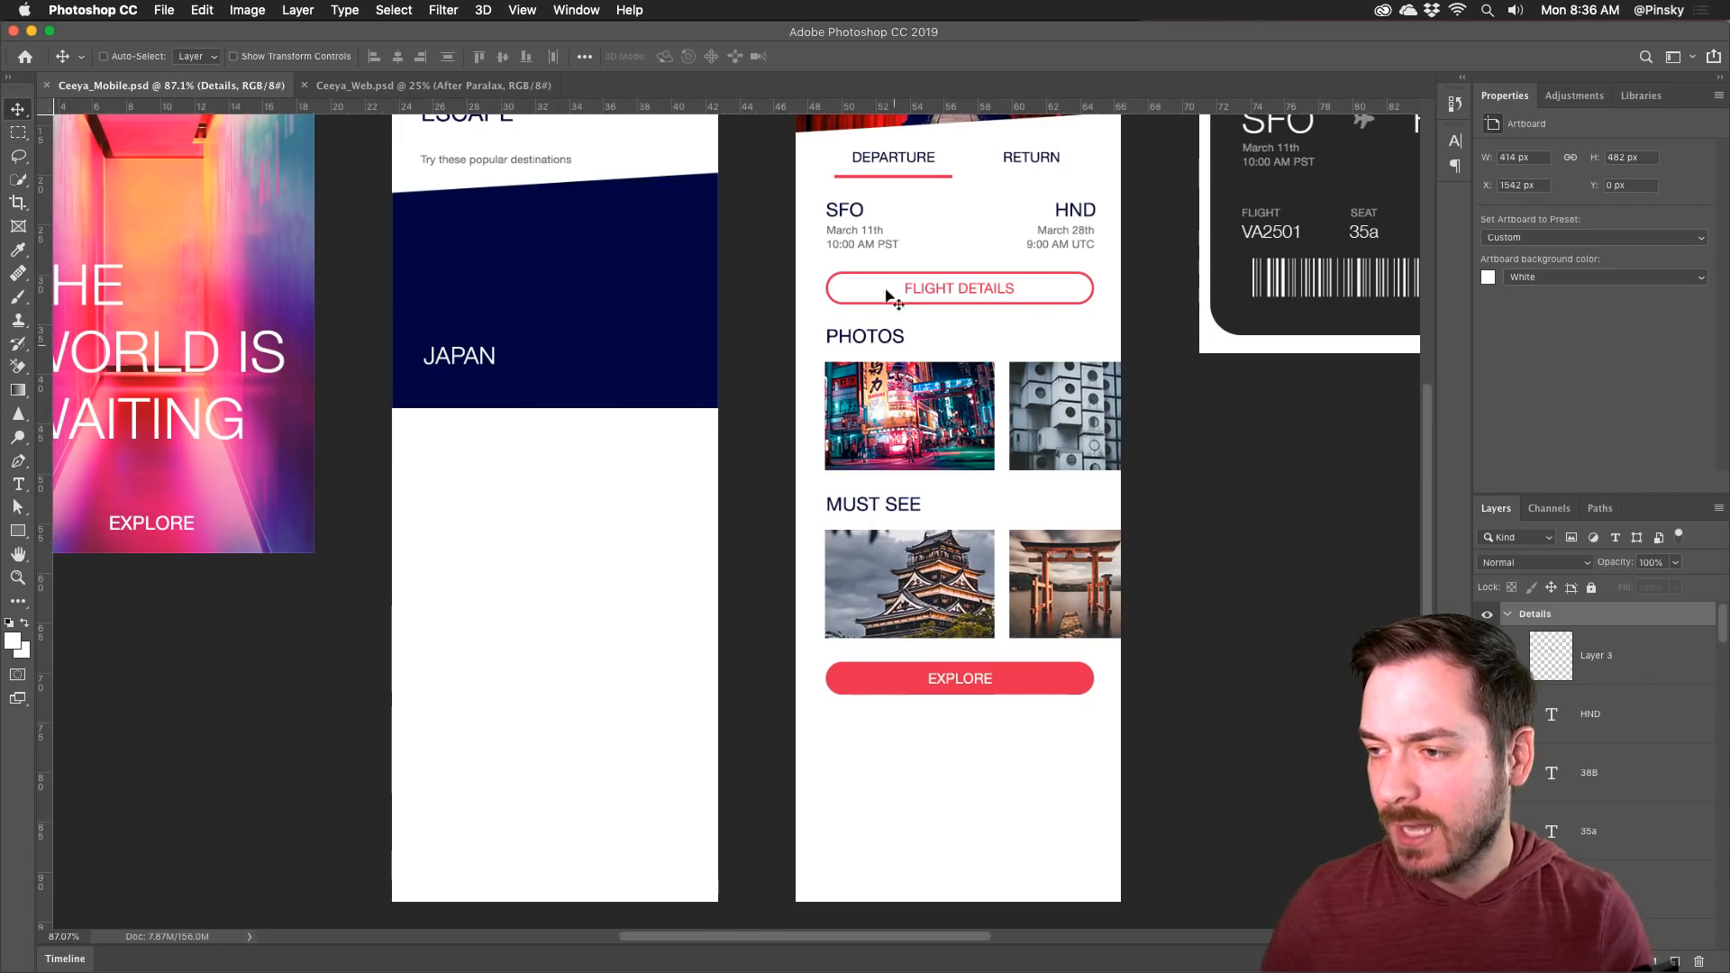
pyautogui.moveTo(539, 287); pyautogui.dragTo(533, 382)
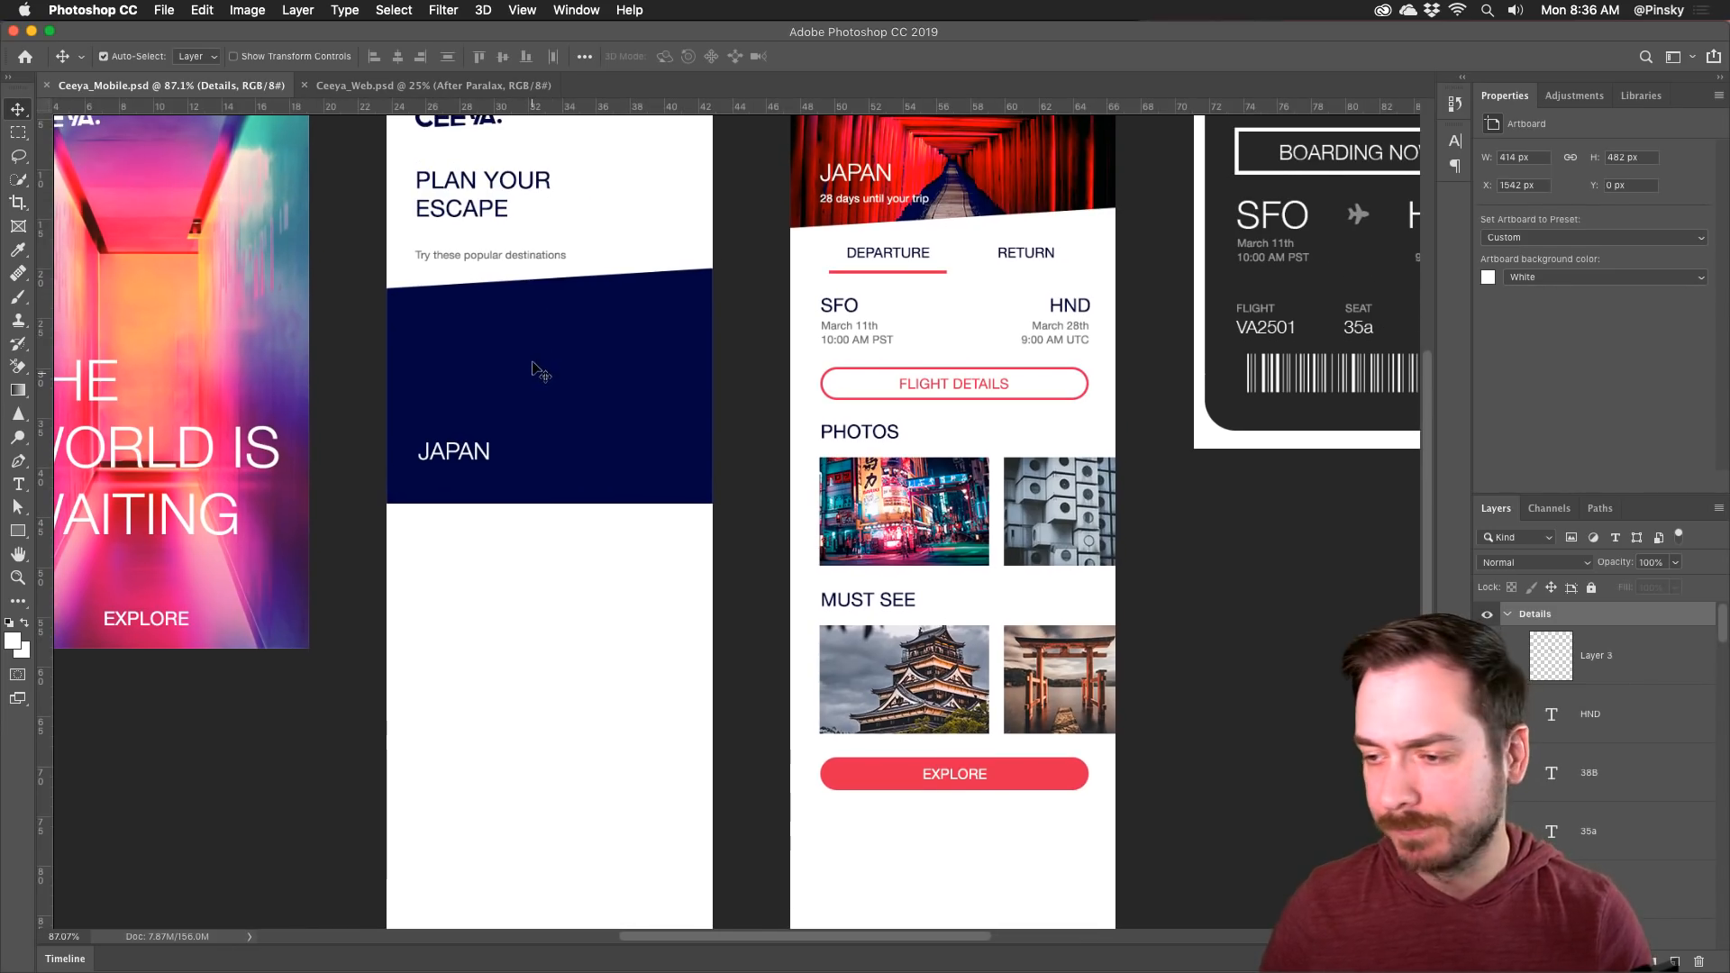
pyautogui.press('super+Tab')
pyautogui.press('super+Tab')
pyautogui.press('super+Tab')
pyautogui.press('super+Tab')
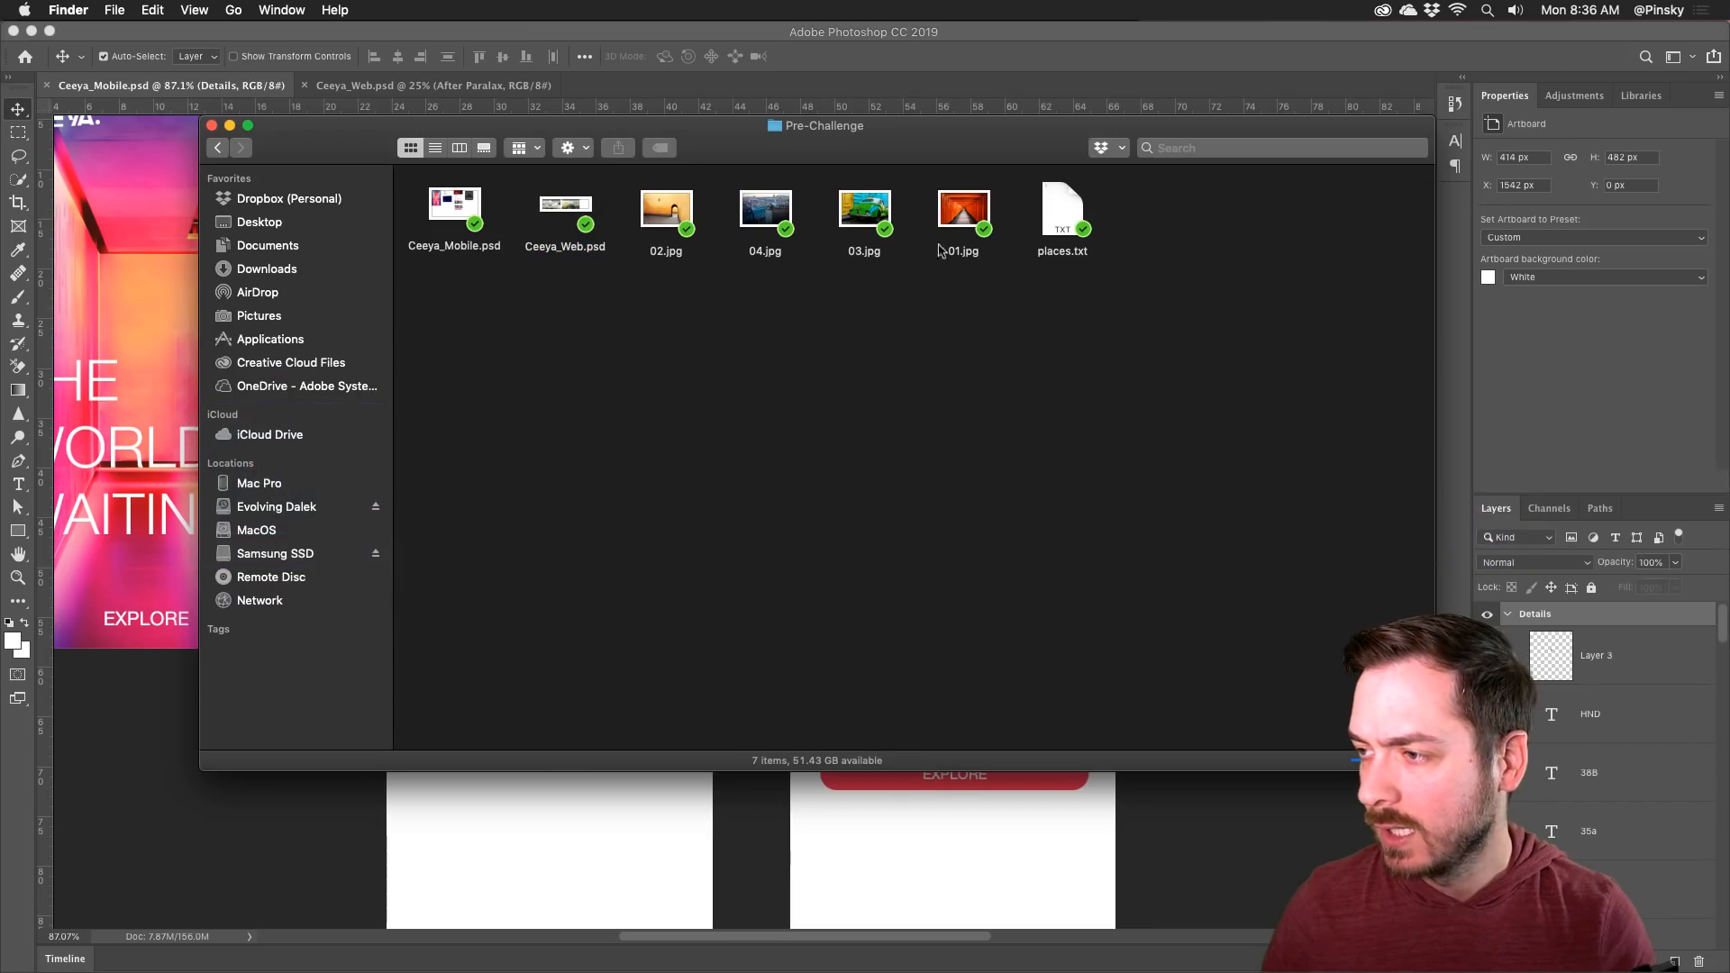
pyautogui.moveTo(966, 207); pyautogui.dragTo(549, 361)
pyautogui.press('super+Tab')
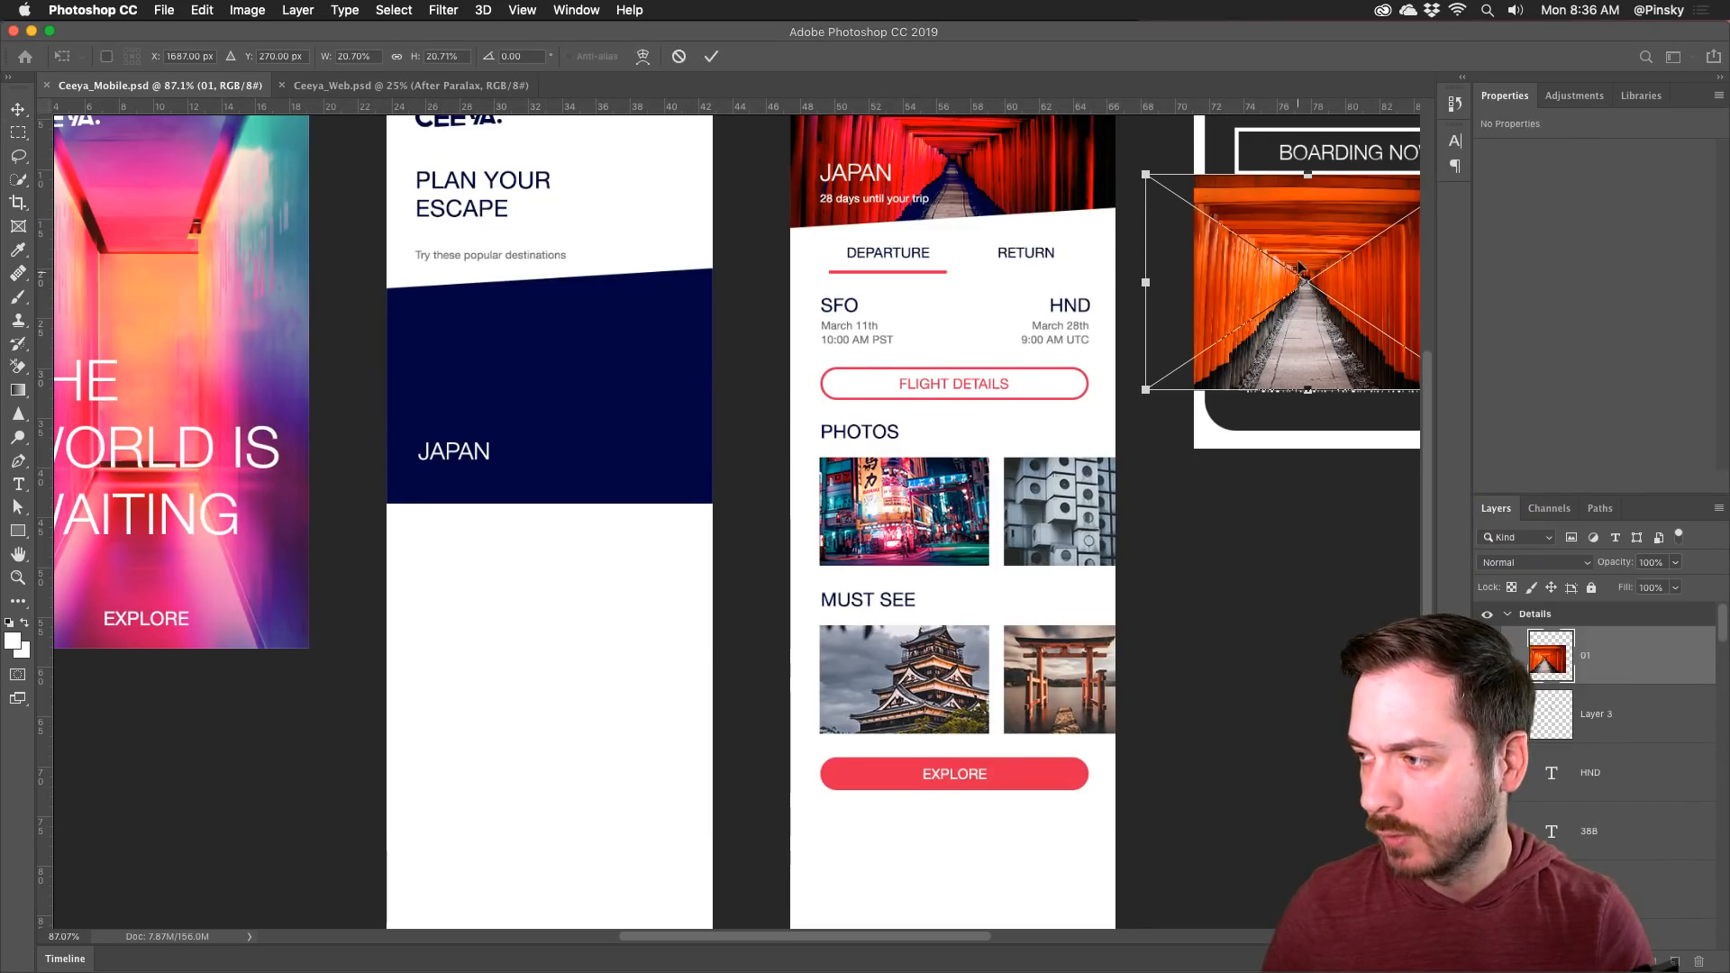
pyautogui.press('Return')
pyautogui.press('super+z')
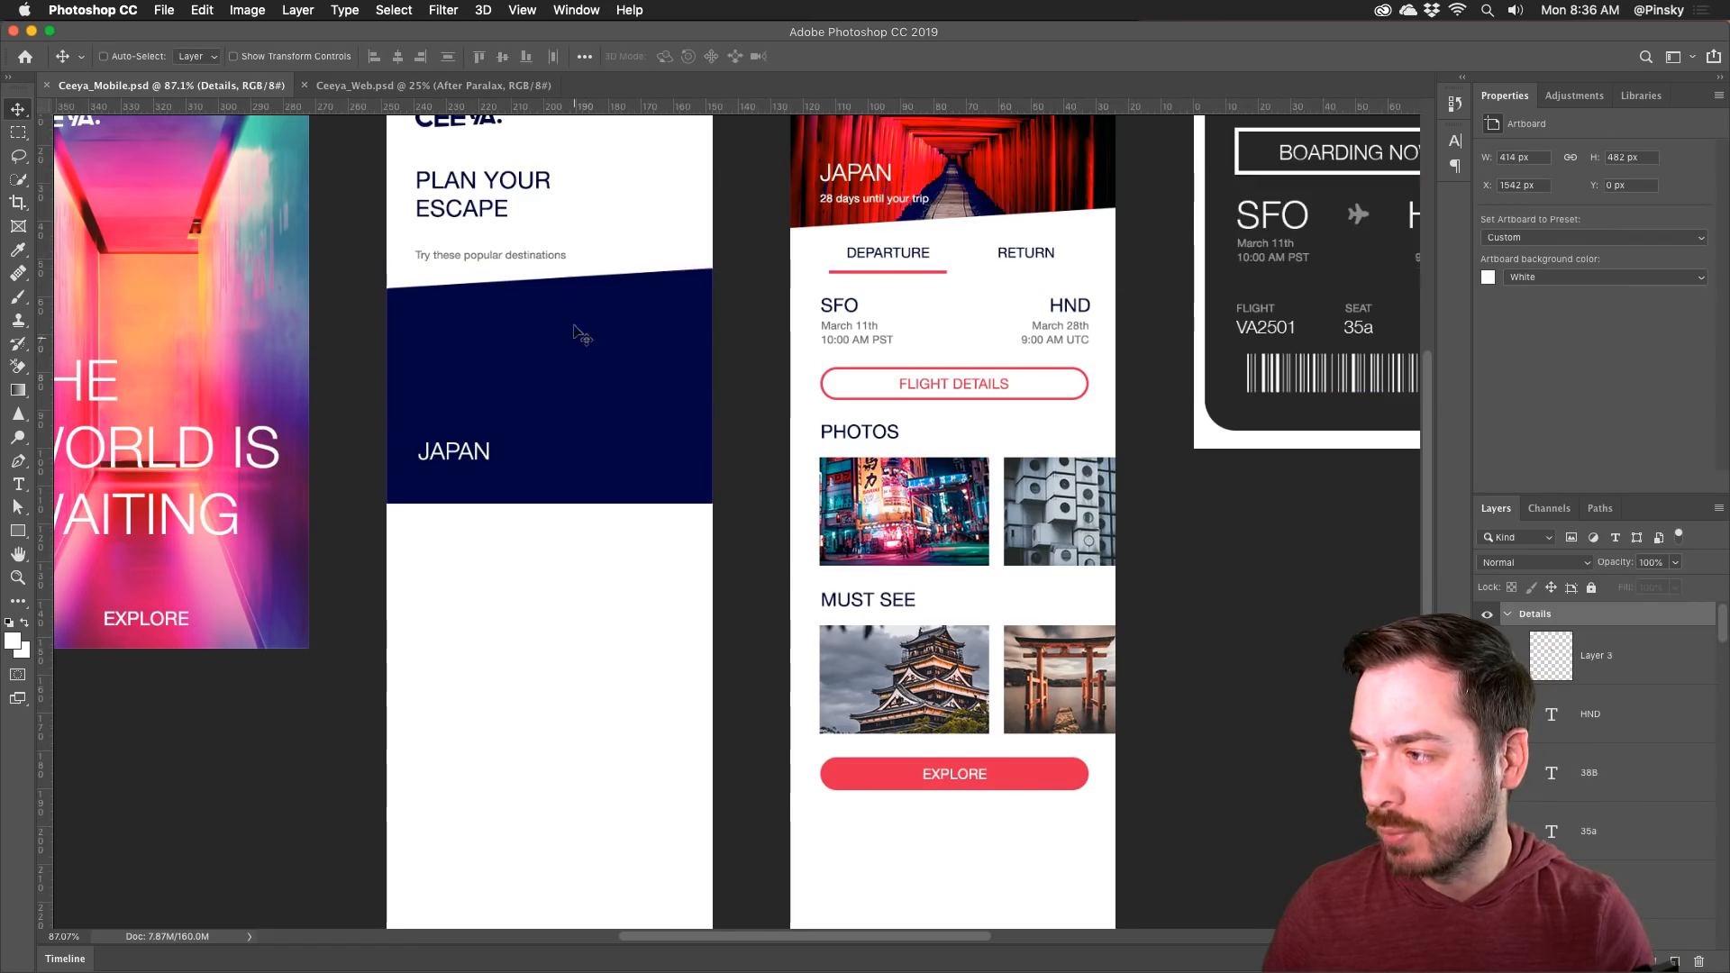
# Step: Place 01.jpg from the Pre-Challenge folder on the Home artboard, scaled to about 23.7%, over the navy JAPAN banner
pyautogui.scroll(3, 579, 328)
pyautogui.hotkey('shift', 'v')
pyautogui.click(394, 187)
pyautogui.press('super+Tab')
pyautogui.moveTo(951, 261); pyautogui.dragTo(618, 429)
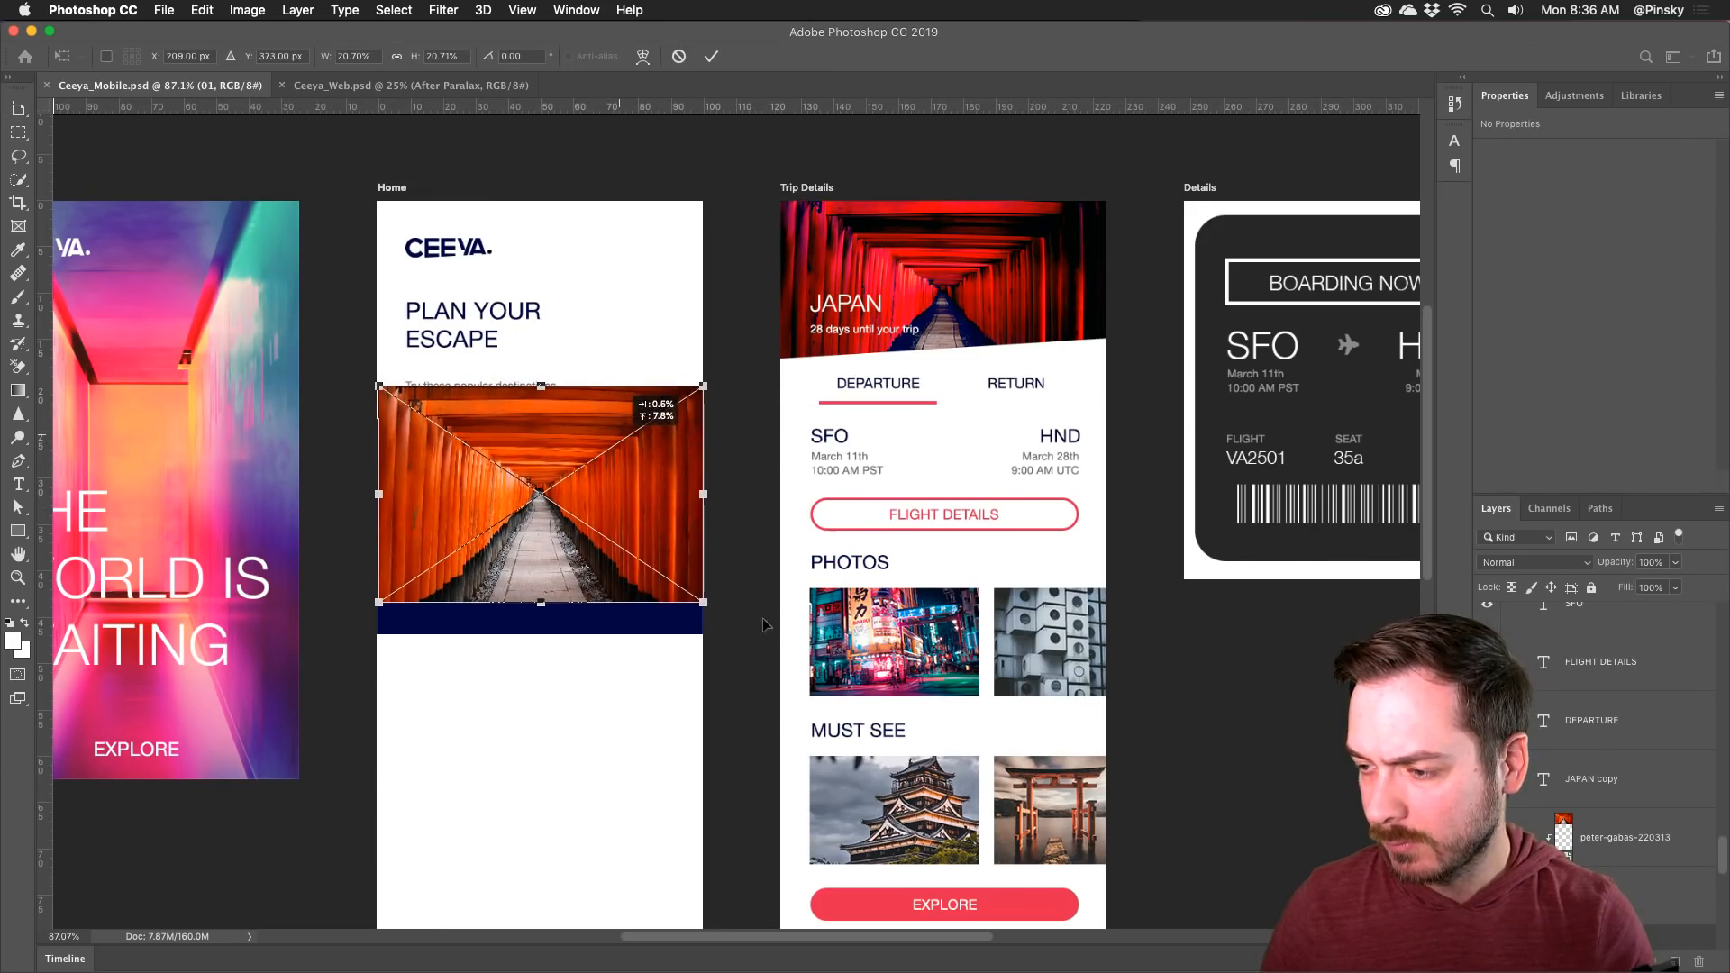
pyautogui.moveTo(707, 608); pyautogui.dragTo(733, 626)
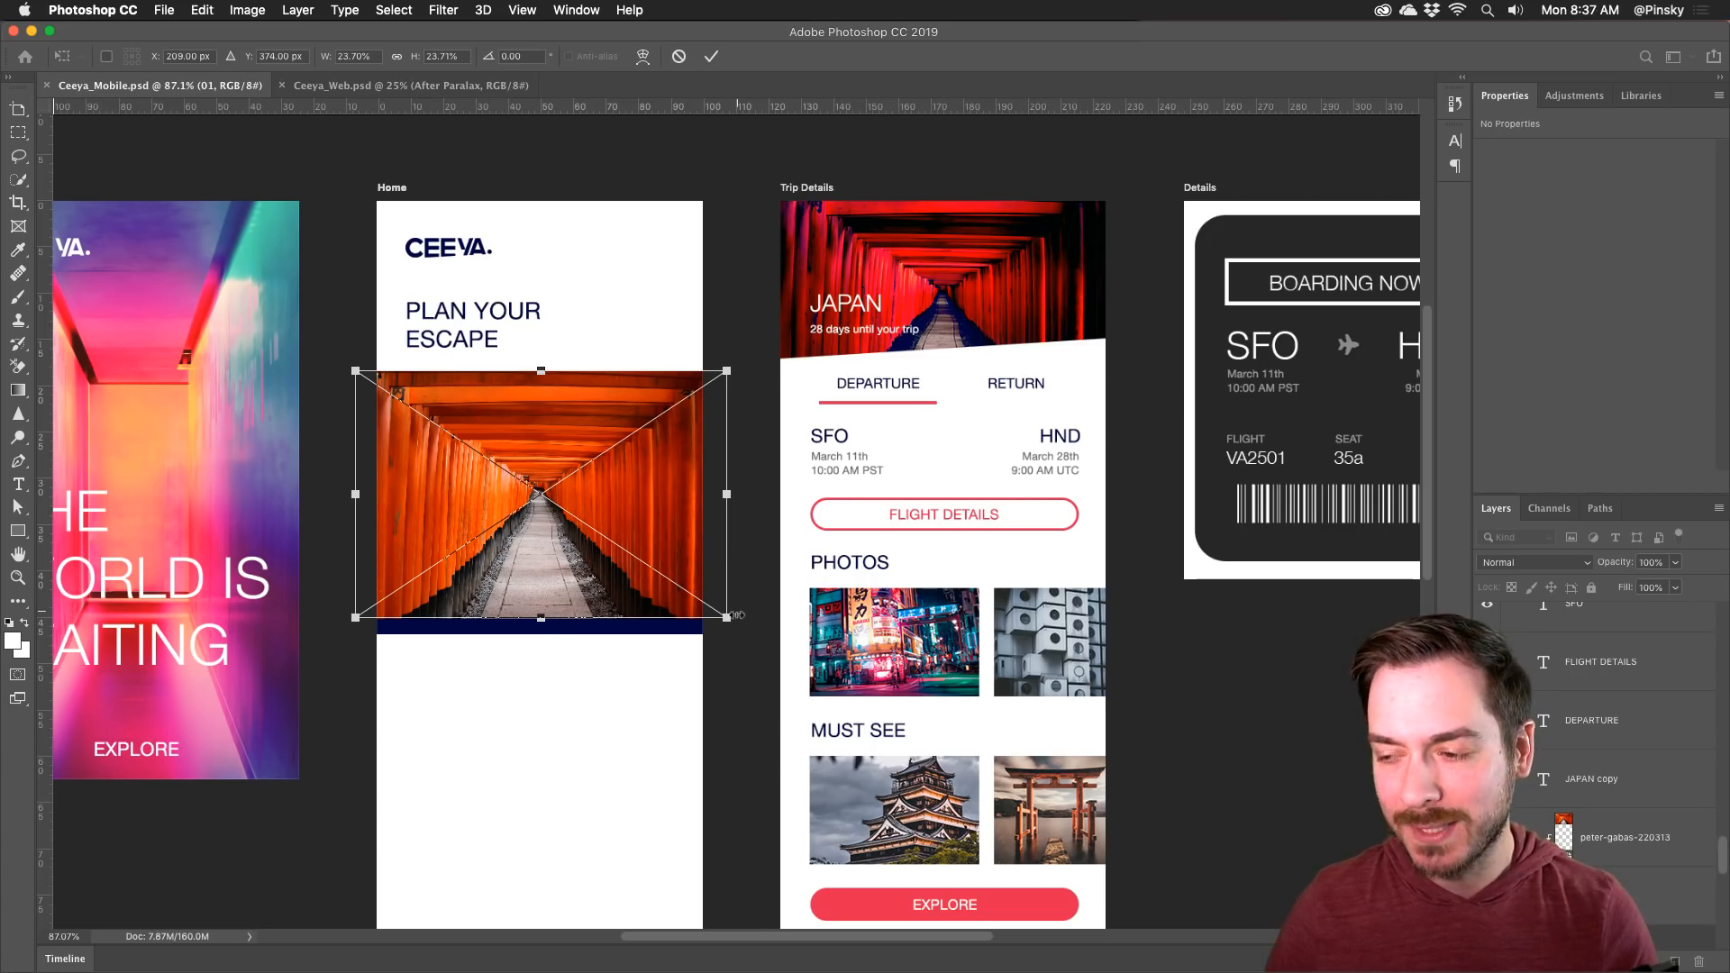
pyautogui.press('Return')
pyautogui.moveTo(622, 544); pyautogui.dragTo(619, 557)
# Step: Move the 01 image layer beneath the JAPAN text and clip it to the slanted Rectangle 1 shape
pyautogui.scroll(-5, 1599, 779)
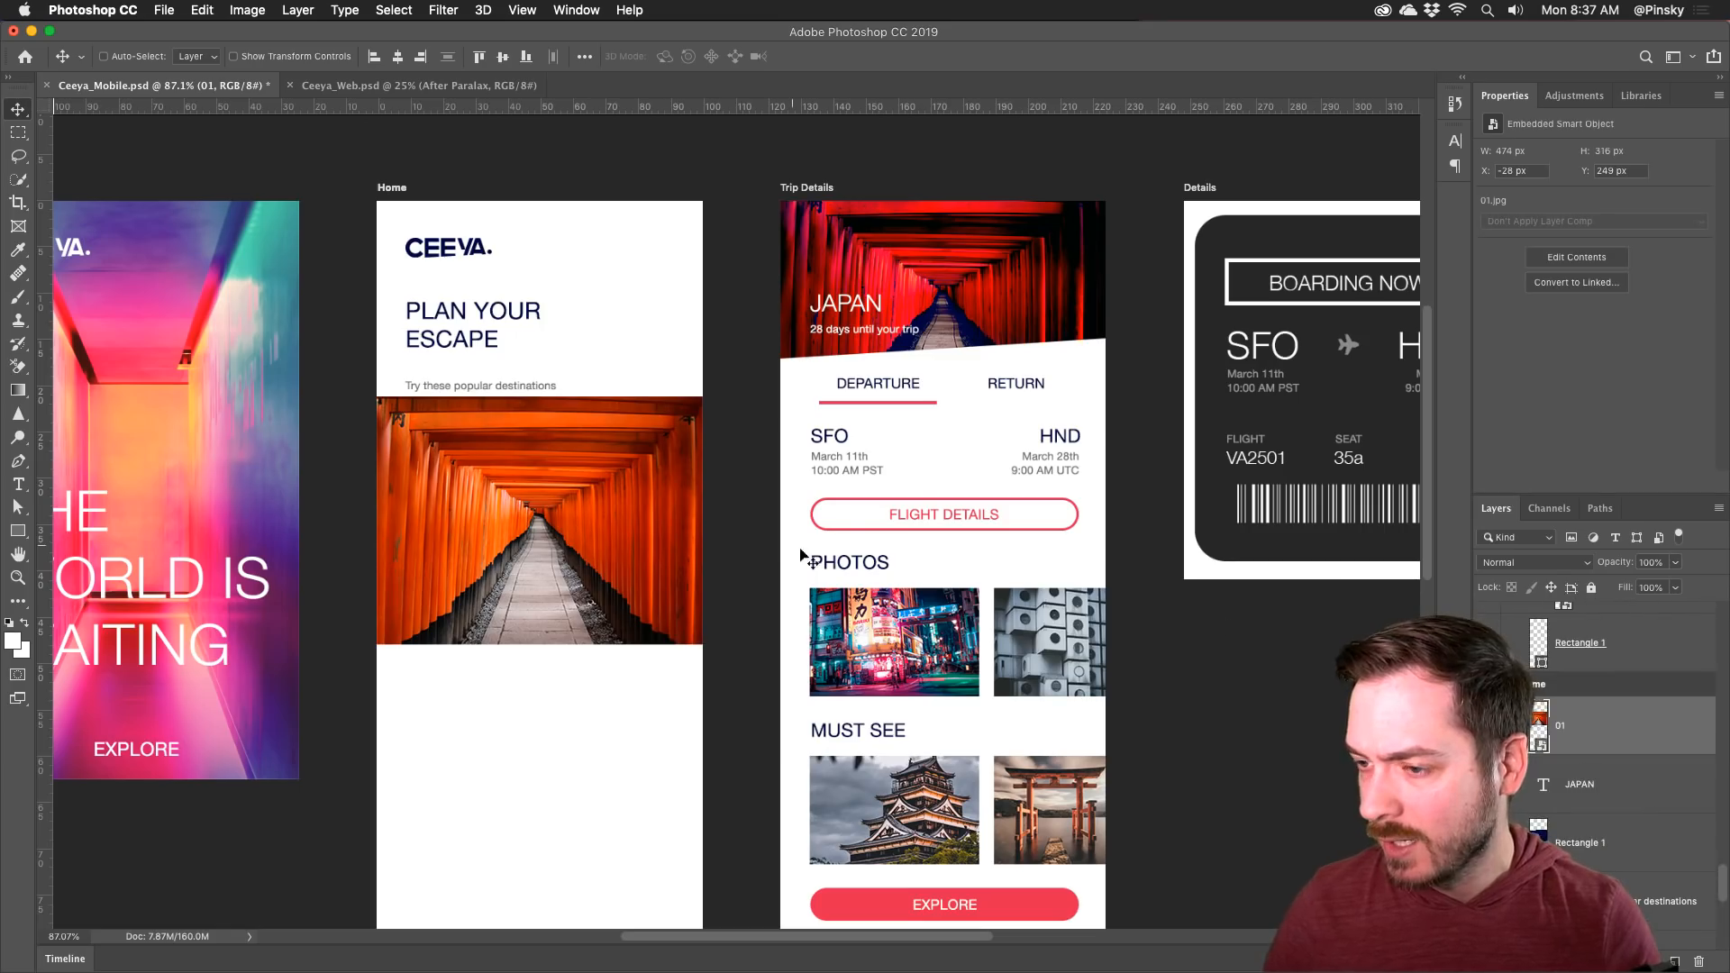
pyautogui.scroll(-1, 1600, 780)
pyautogui.moveTo(1572, 708); pyautogui.dragTo(1590, 793)
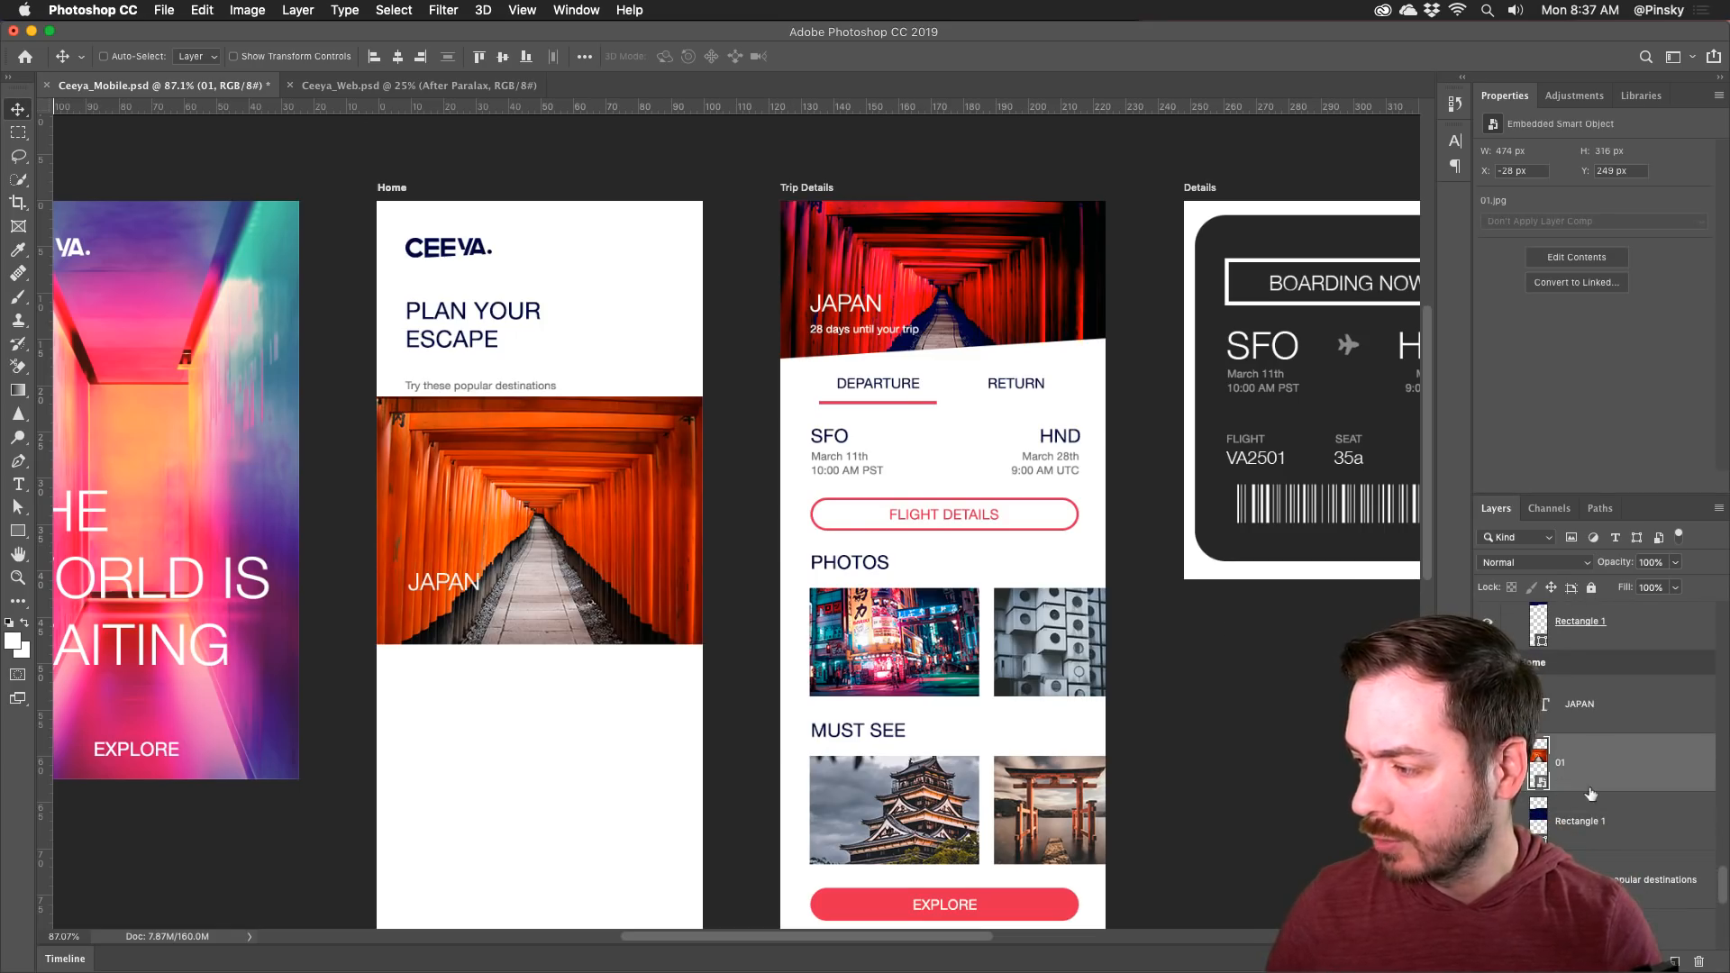
pyautogui.scroll(-2, 1675, 740)
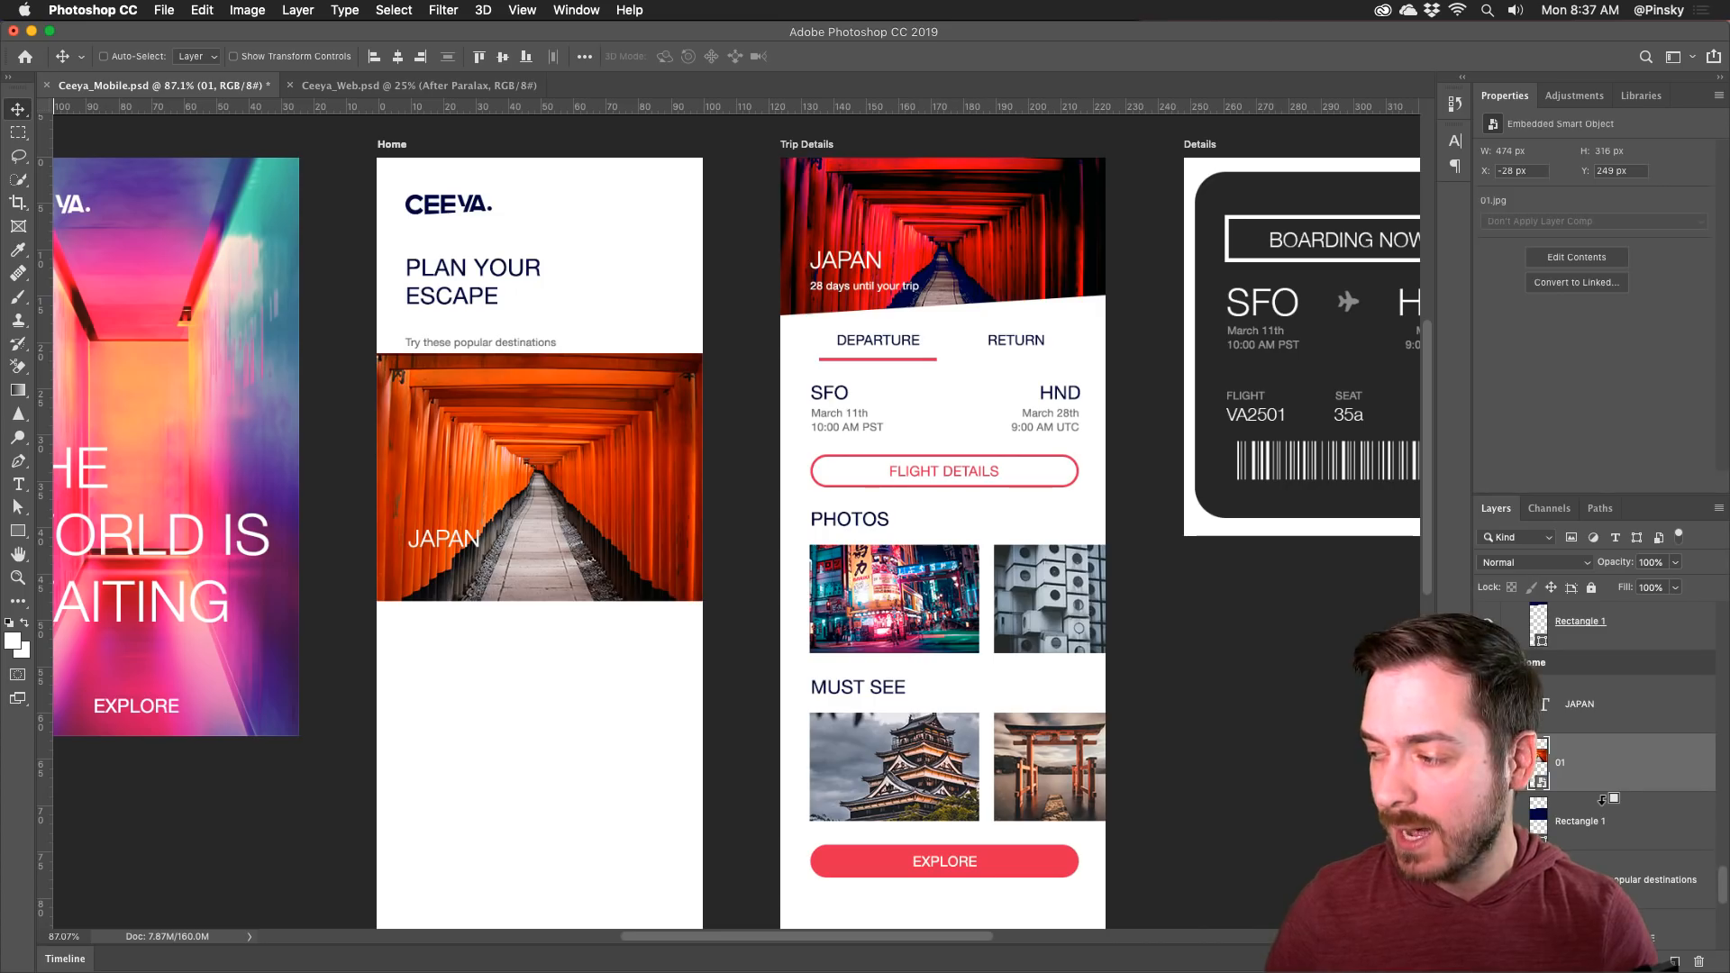
pyautogui.rightClick(1609, 769)
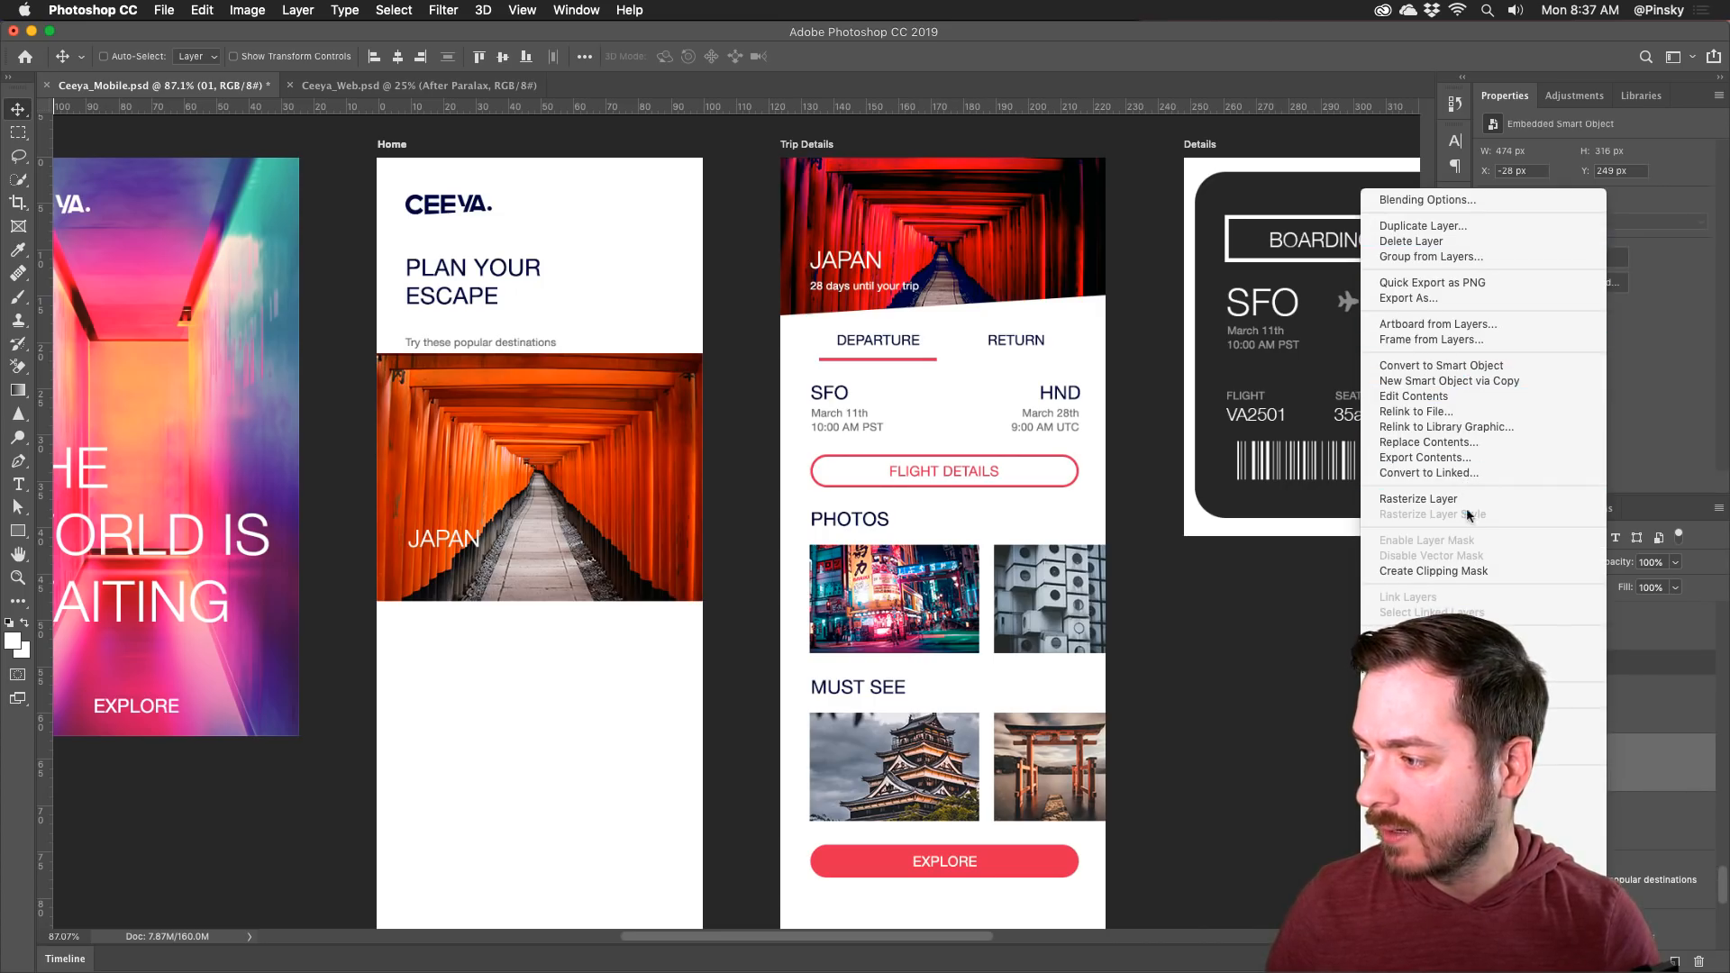
pyautogui.click(1466, 570)
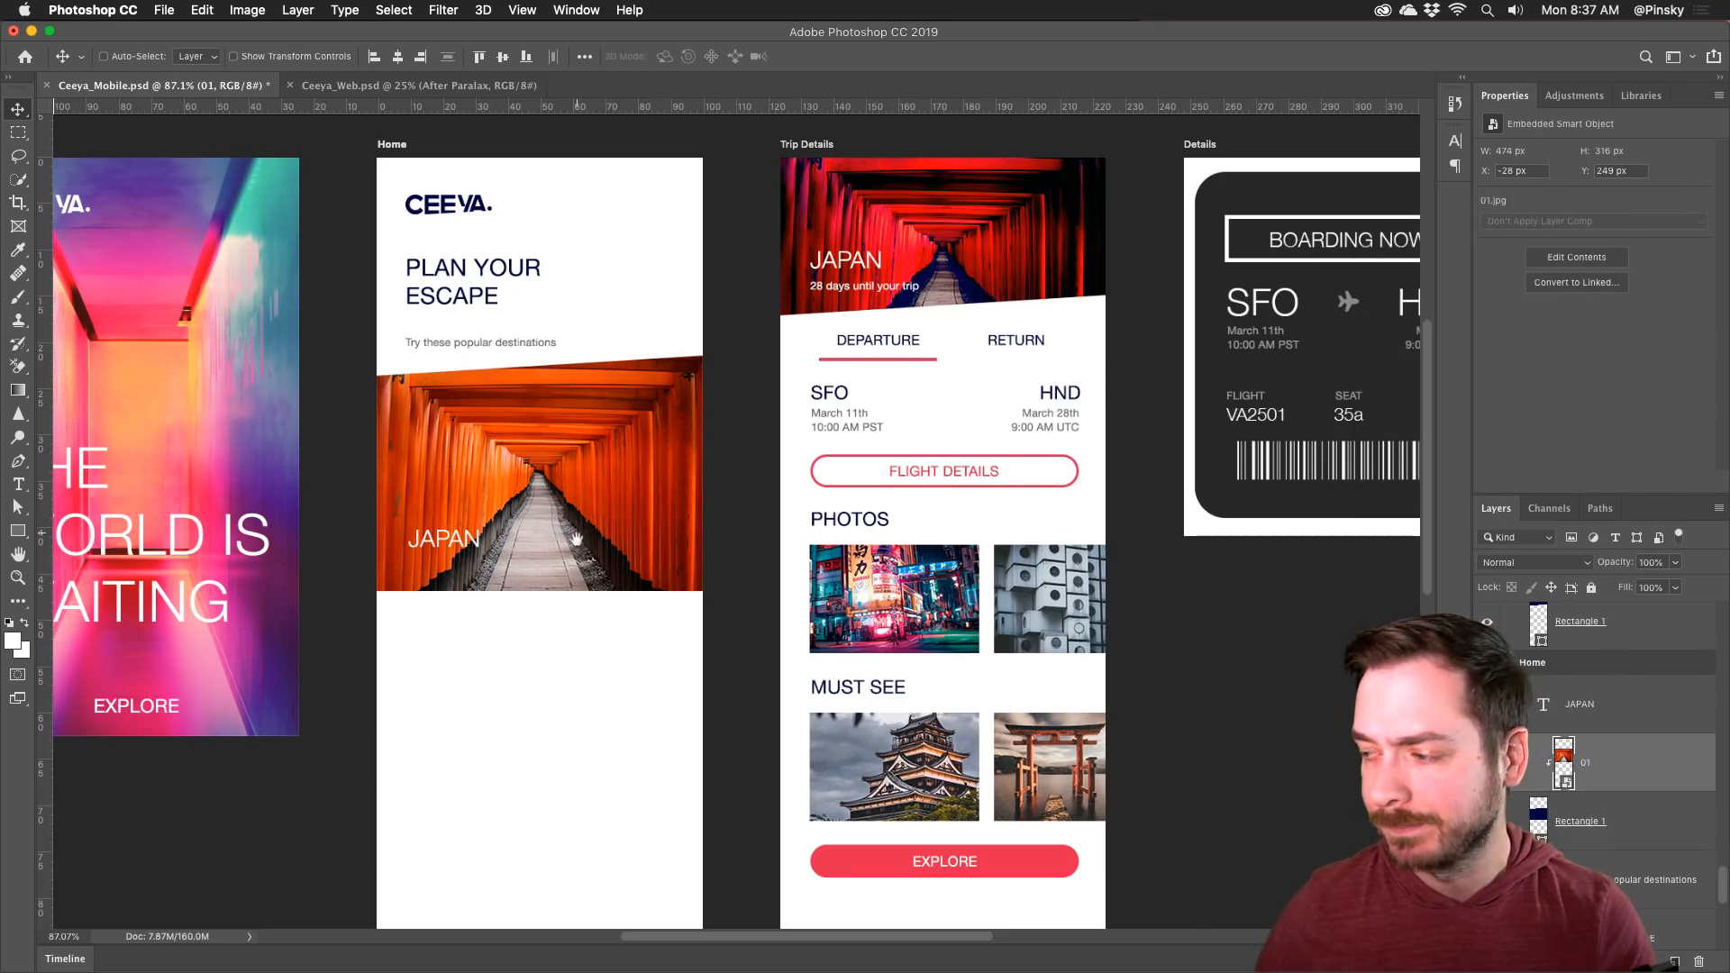
# Step: Group the JAPAN text, 01 image and Rectangle 1 layers of the Home artboard
pyautogui.moveTo(586, 532); pyautogui.dragTo(556, 500)
pyautogui.press('super+r')
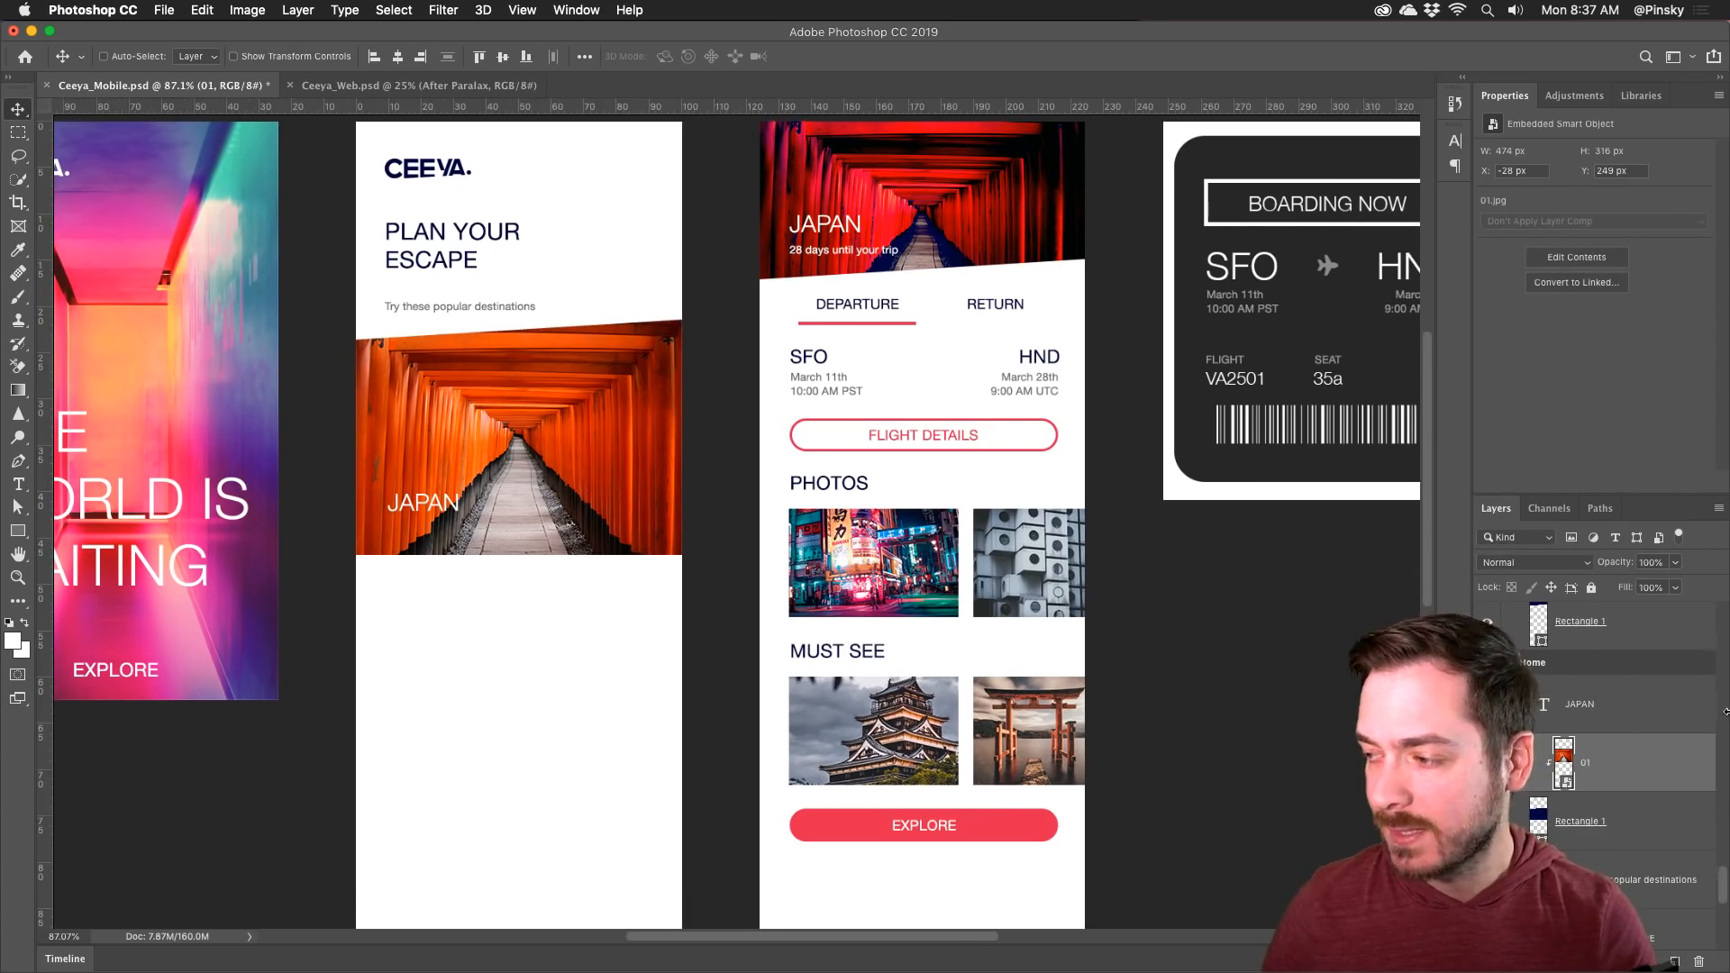
pyautogui.click(1646, 709)
pyautogui.keyDown('shift'); pyautogui.click(1622, 809); pyautogui.keyUp('shift')
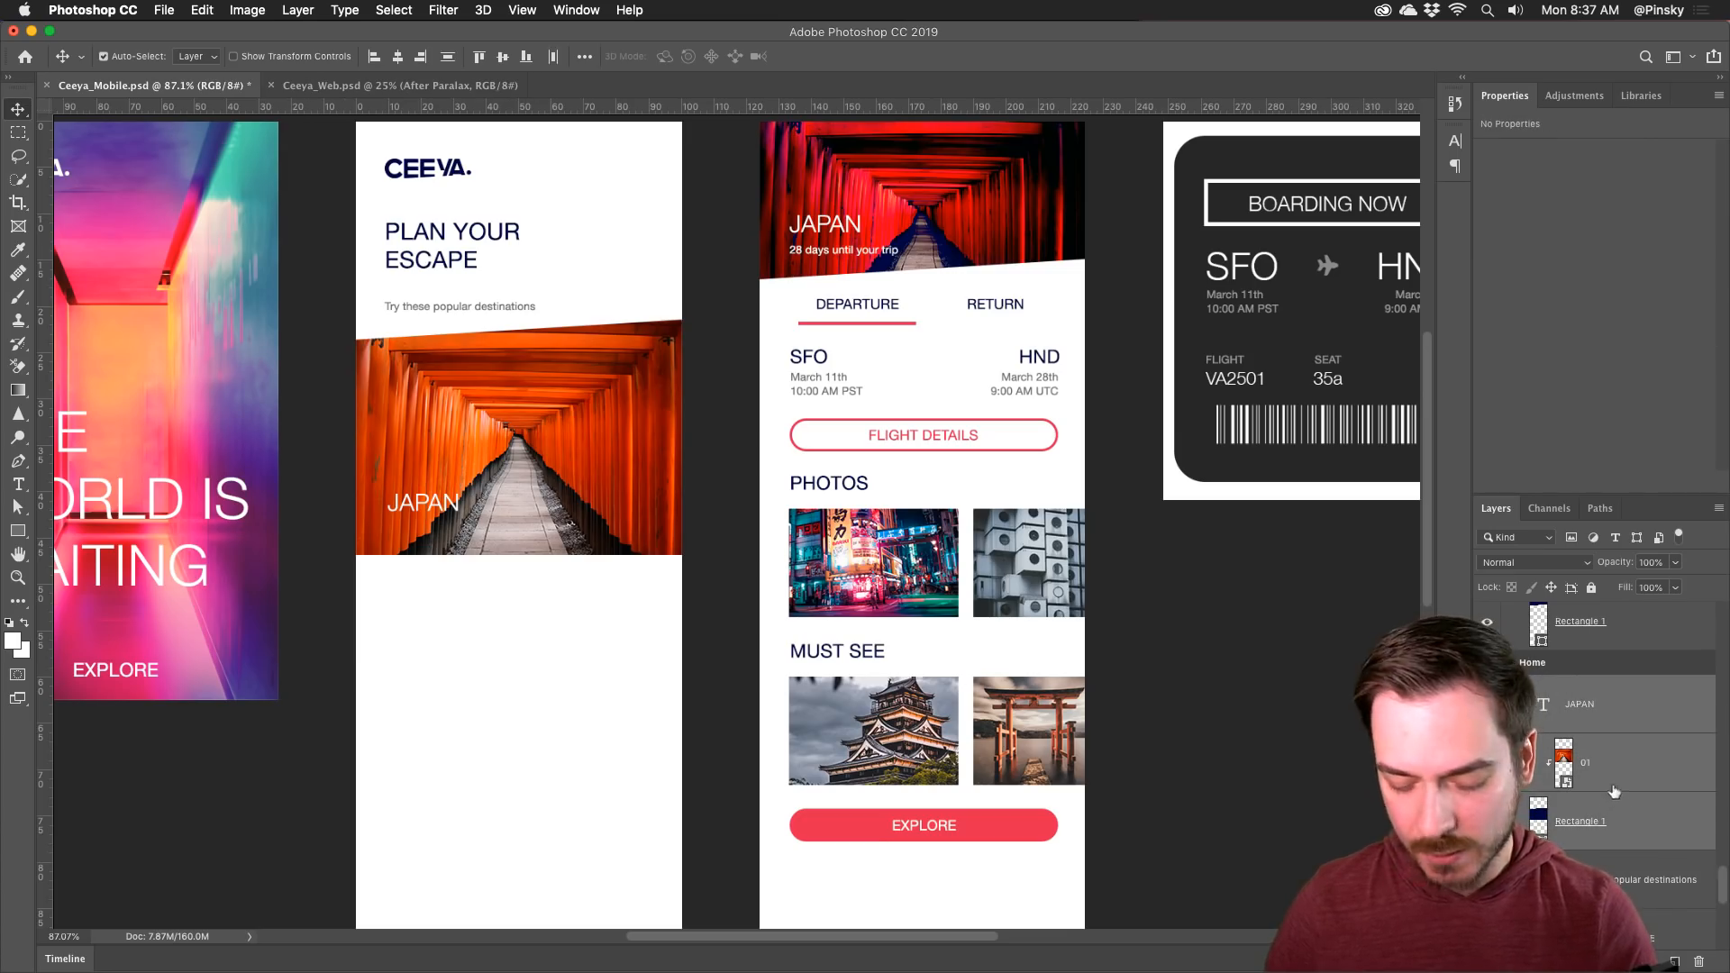
pyautogui.press('super+g')
# Step: Duplicate the JAPAN group below the original and place 03.jpg over the copy at about 467 by 311 px
pyautogui.moveTo(477, 398); pyautogui.dragTo(478, 612)
pyautogui.press('super+Tab')
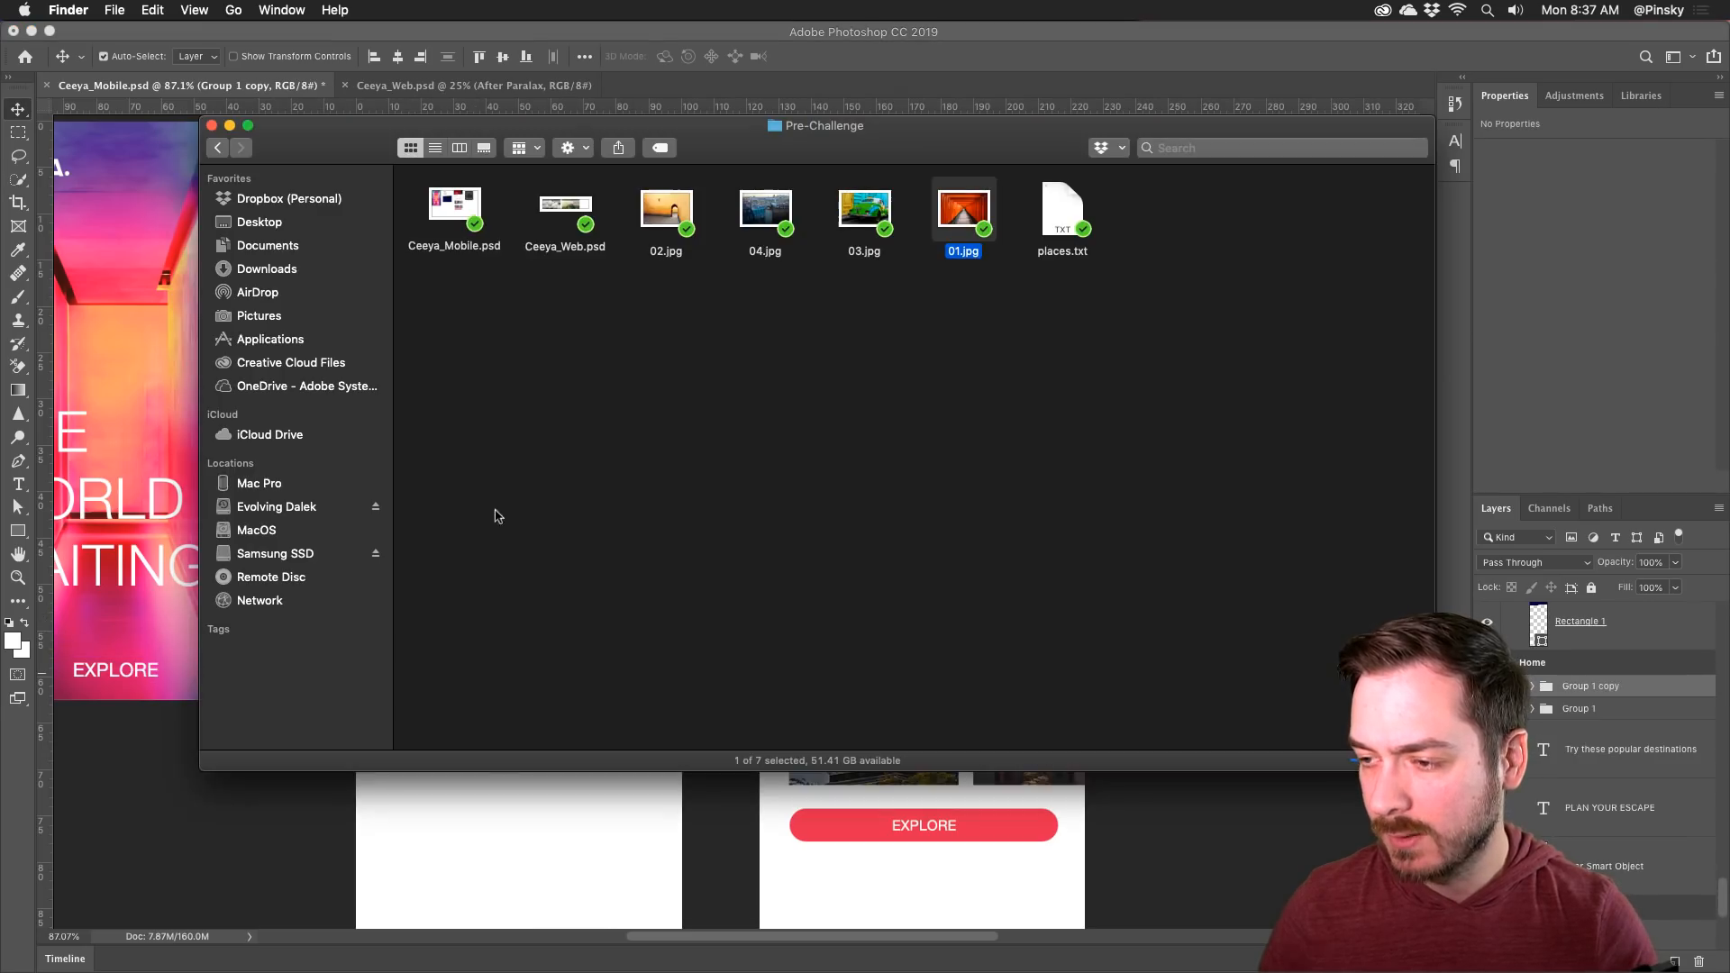
pyautogui.press('super+Tab')
pyautogui.moveTo(873, 210); pyautogui.dragTo(493, 659)
pyautogui.moveTo(546, 548); pyautogui.dragTo(536, 692)
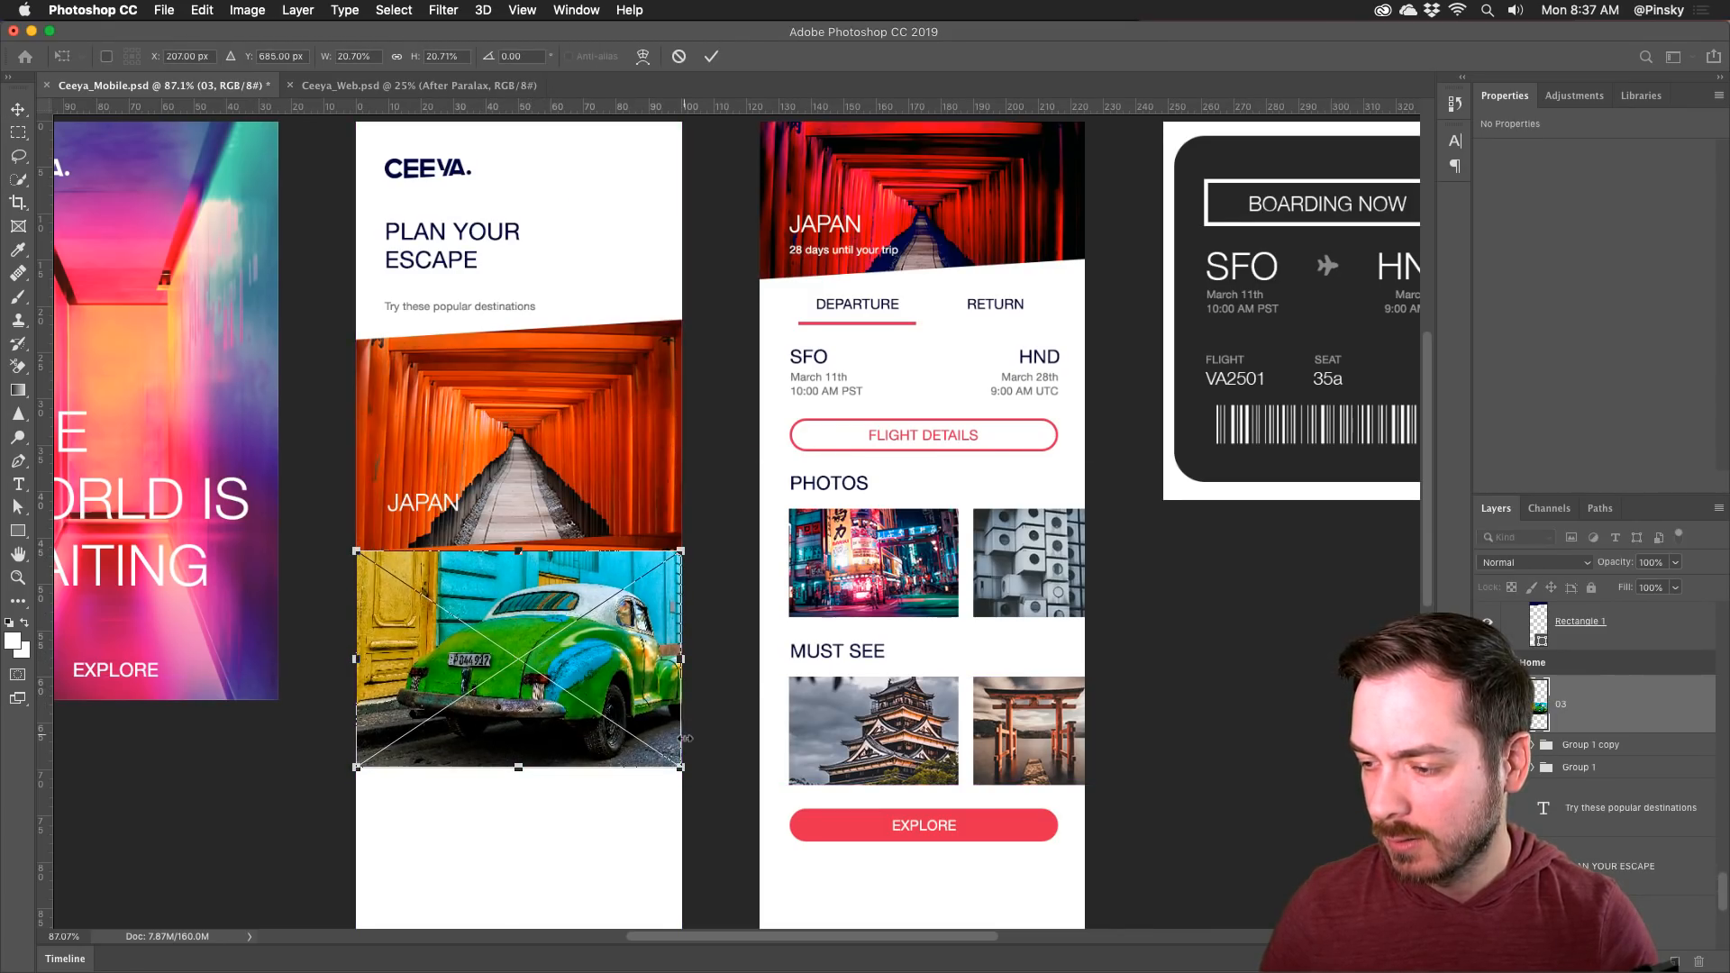
pyautogui.moveTo(680, 772); pyautogui.dragTo(703, 791)
pyautogui.press('Return')
pyautogui.moveTo(631, 685); pyautogui.dragTo(630, 672)
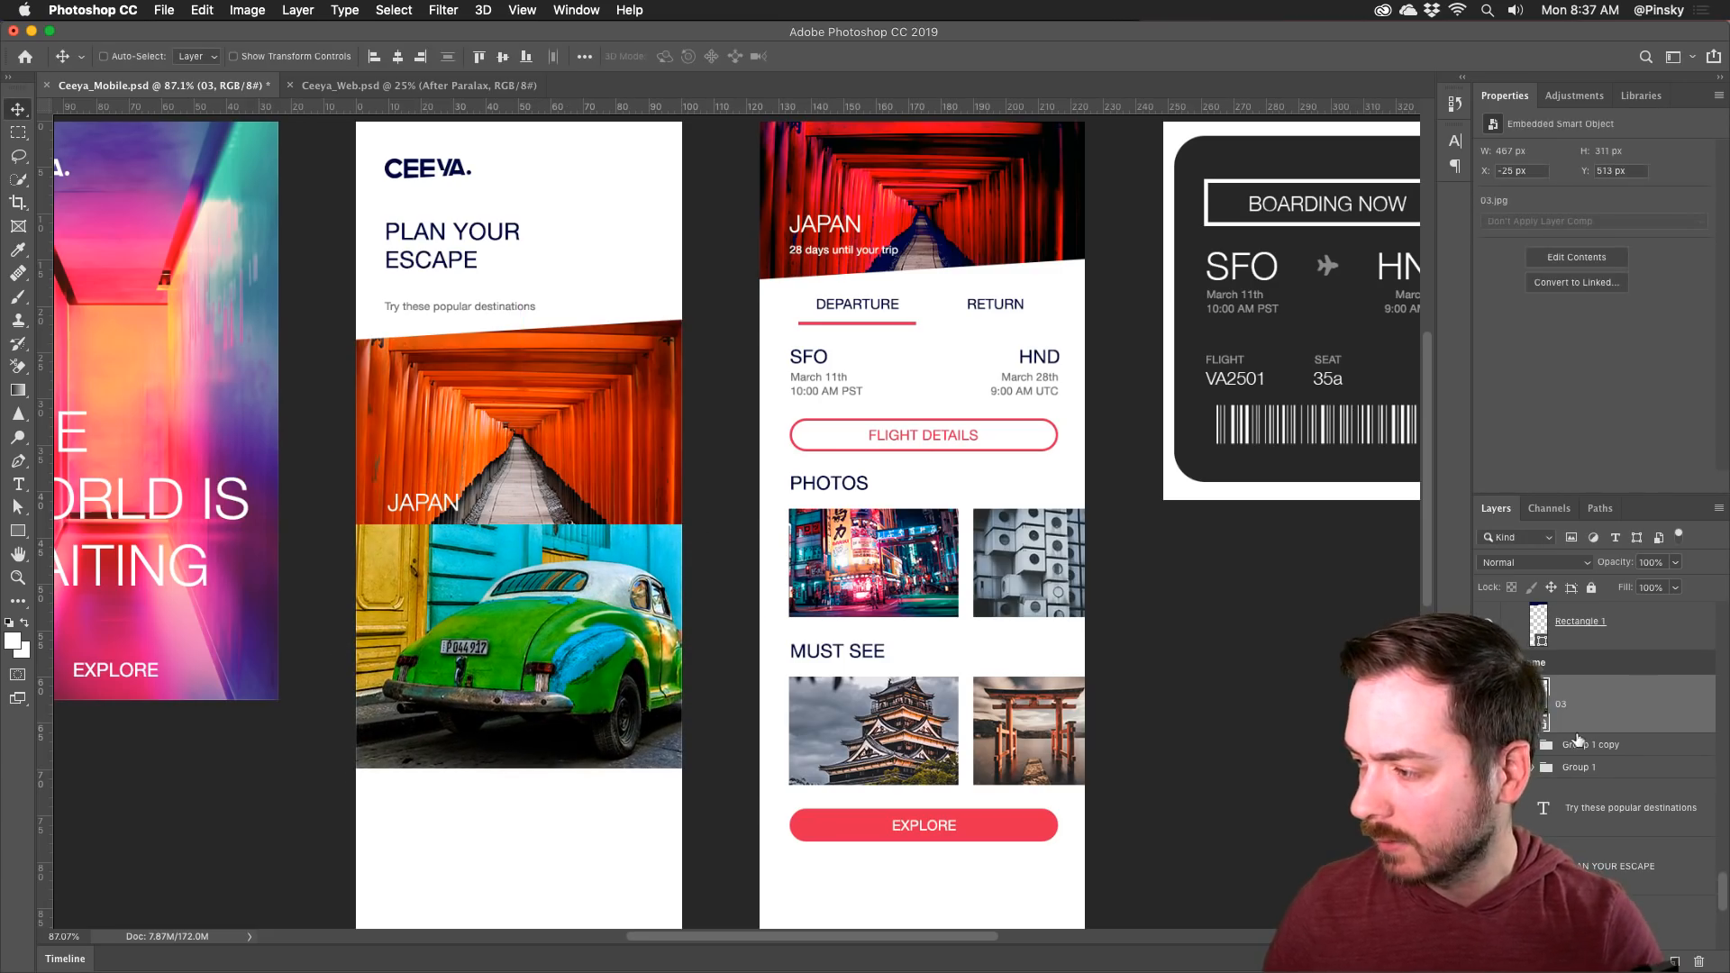
# Step: Replace the 01 image inside Group 1 copy with the 03 image, clipped to Rectangle 1 beneath the JAPAN text
pyautogui.click(1533, 744)
pyautogui.moveTo(1604, 719); pyautogui.dragTo(1617, 829)
pyautogui.click(1618, 829)
pyautogui.press('Delete')
pyautogui.click(1617, 811)
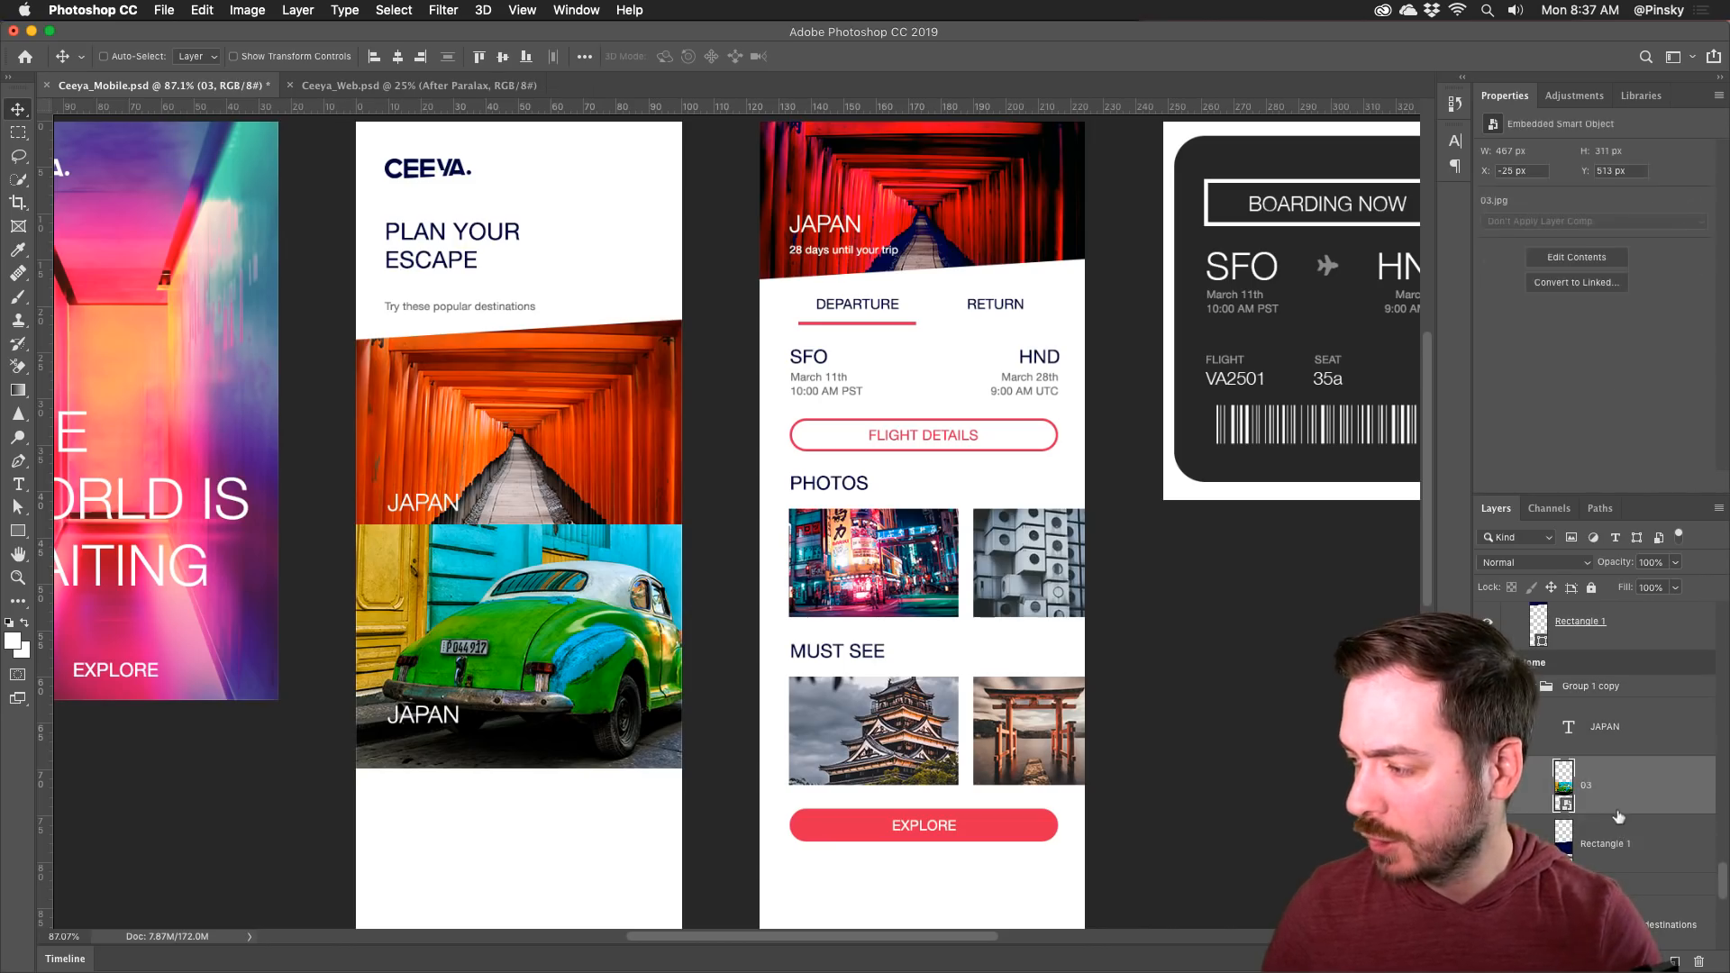
pyautogui.keyDown('alt'); pyautogui.click(1617, 818); pyautogui.keyUp('alt')
# Step: Change the JAPAN label over the green car photo to CUBA
pyautogui.press('t')
pyautogui.doubleClick(441, 721)
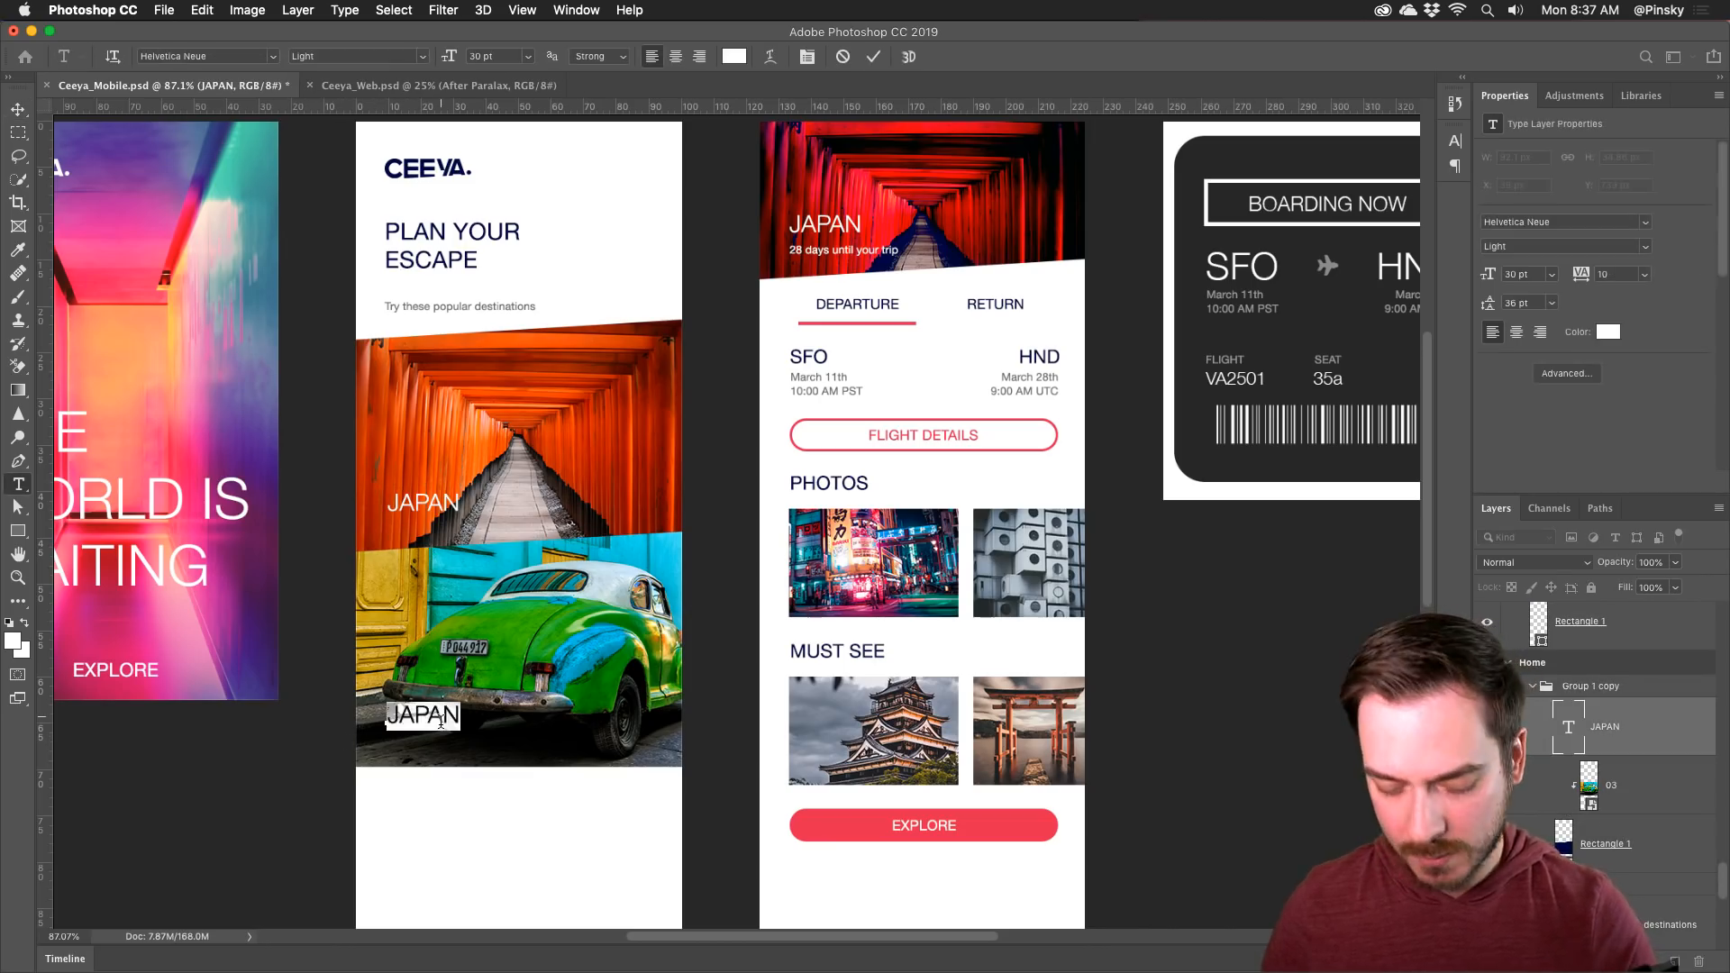
pyautogui.write('SUBA')
pyautogui.press('BackSpace')
pyautogui.press('BackSpace')
pyautogui.press('BackSpace')
pyautogui.press('BackSpace')
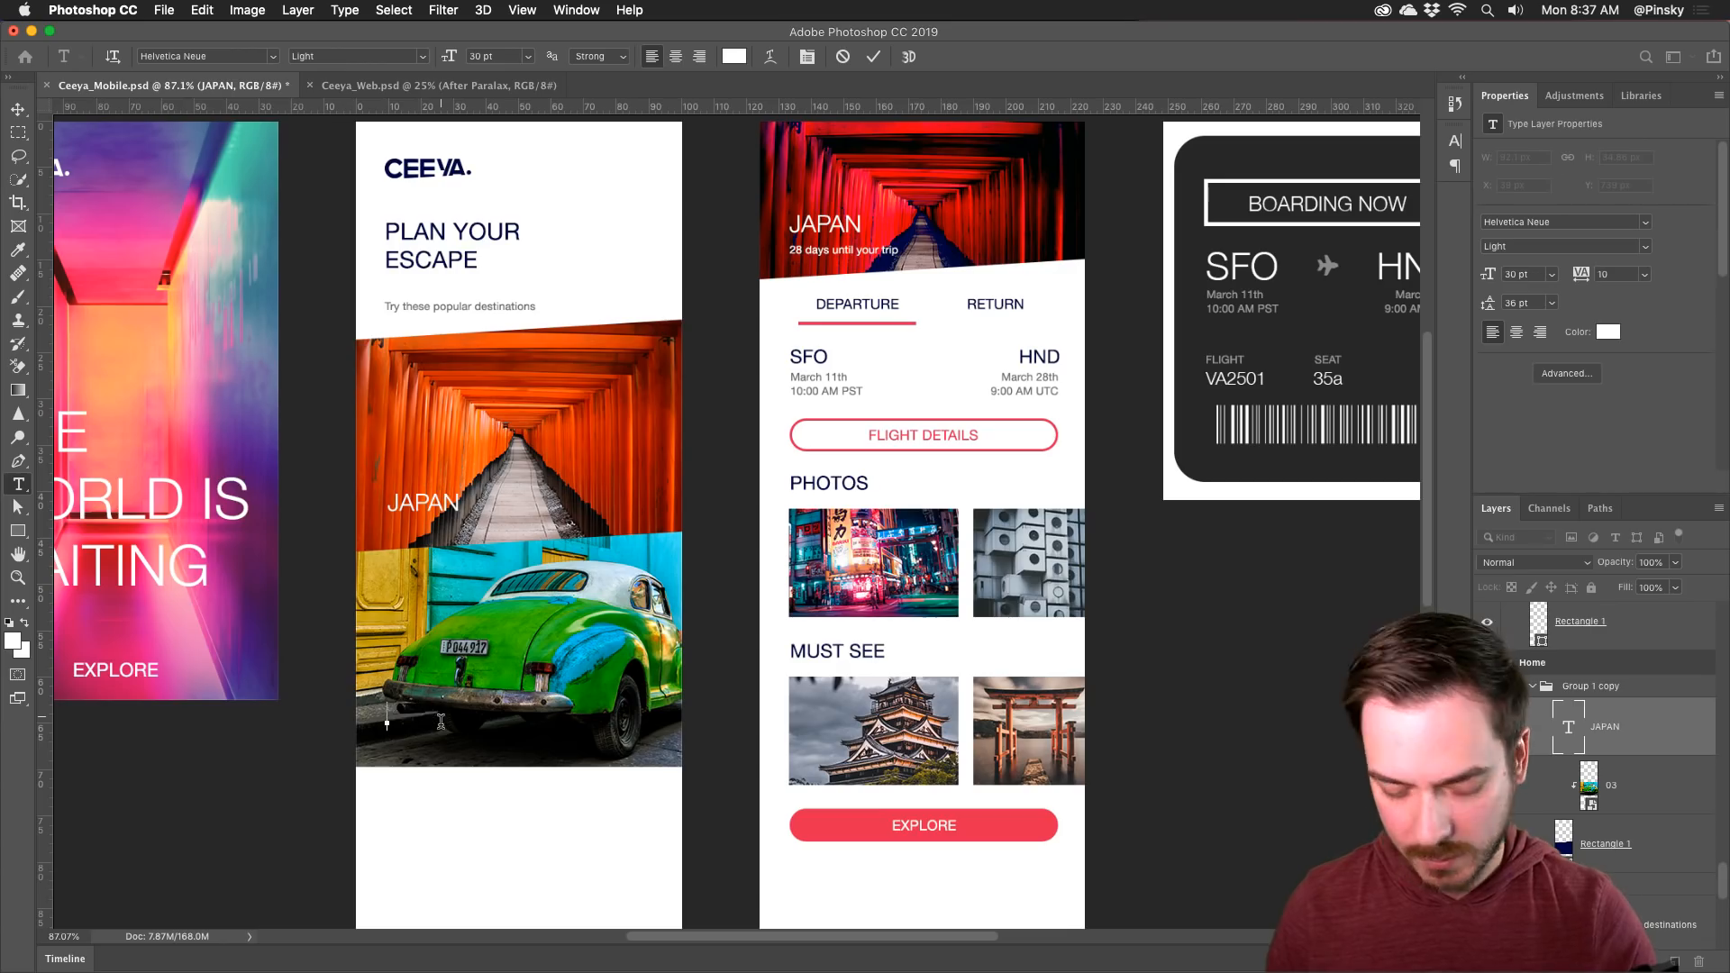
pyautogui.write('CUBA')
pyautogui.press('Escape')
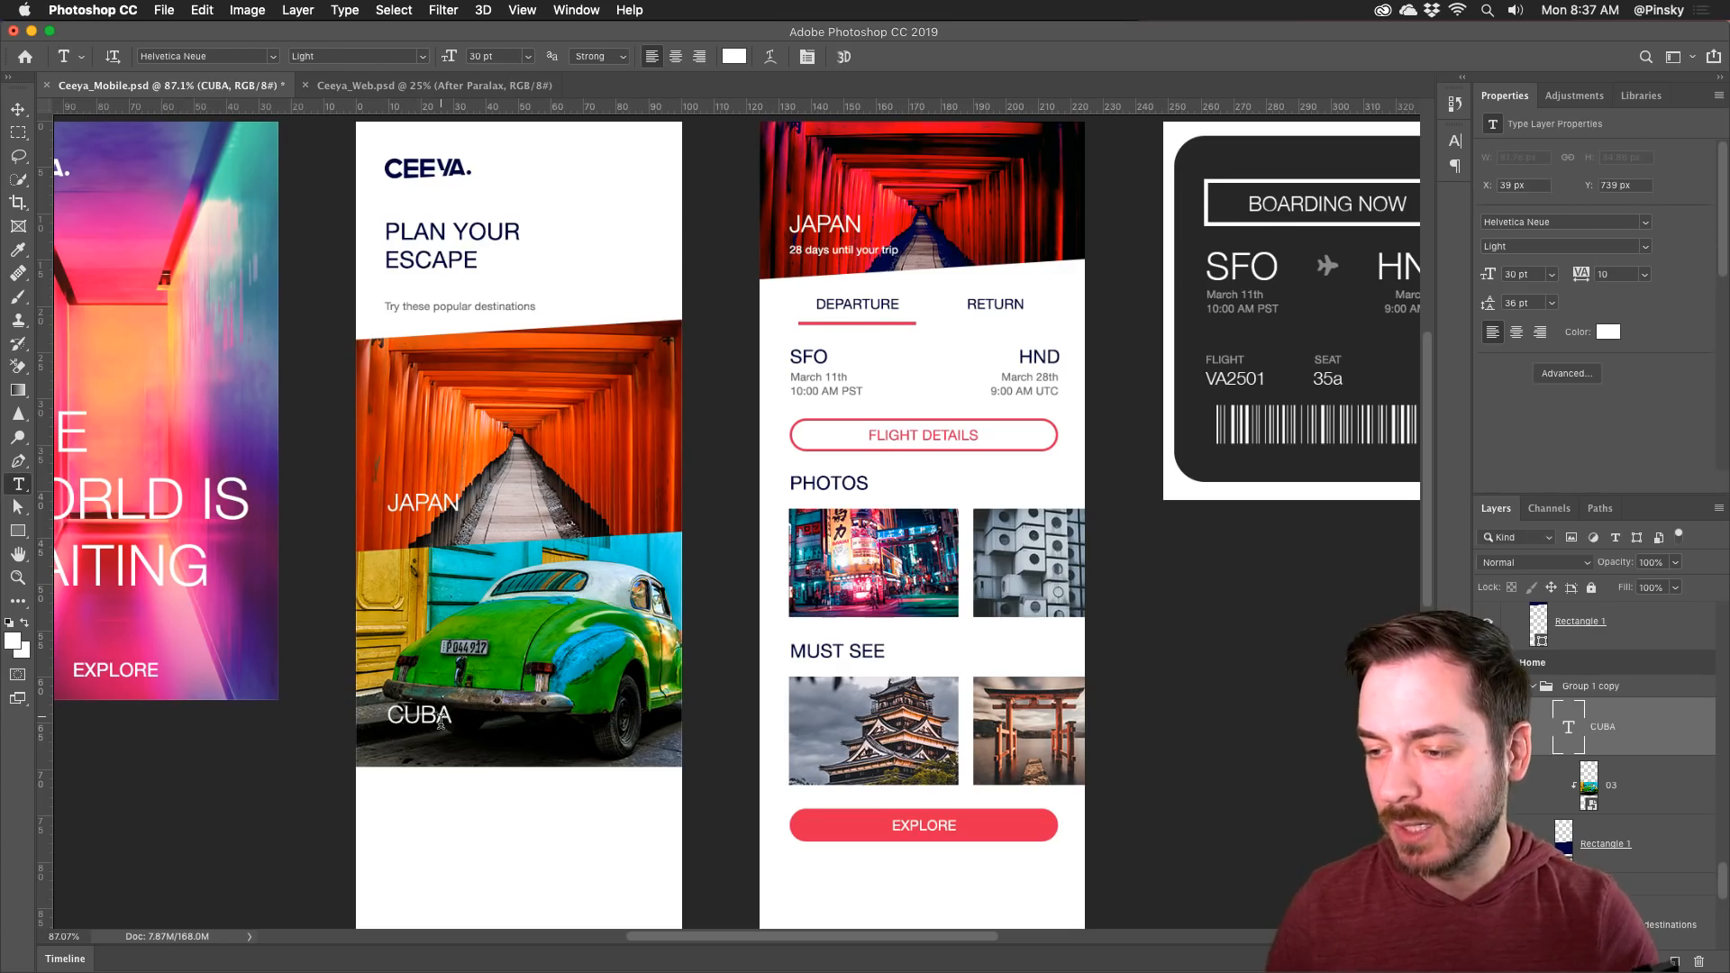
pyautogui.press('v')
# Step: Delete the CUBA group and the 01 image from the JAPAN banner on the Home artboard
pyautogui.scroll(-3, 442, 711)
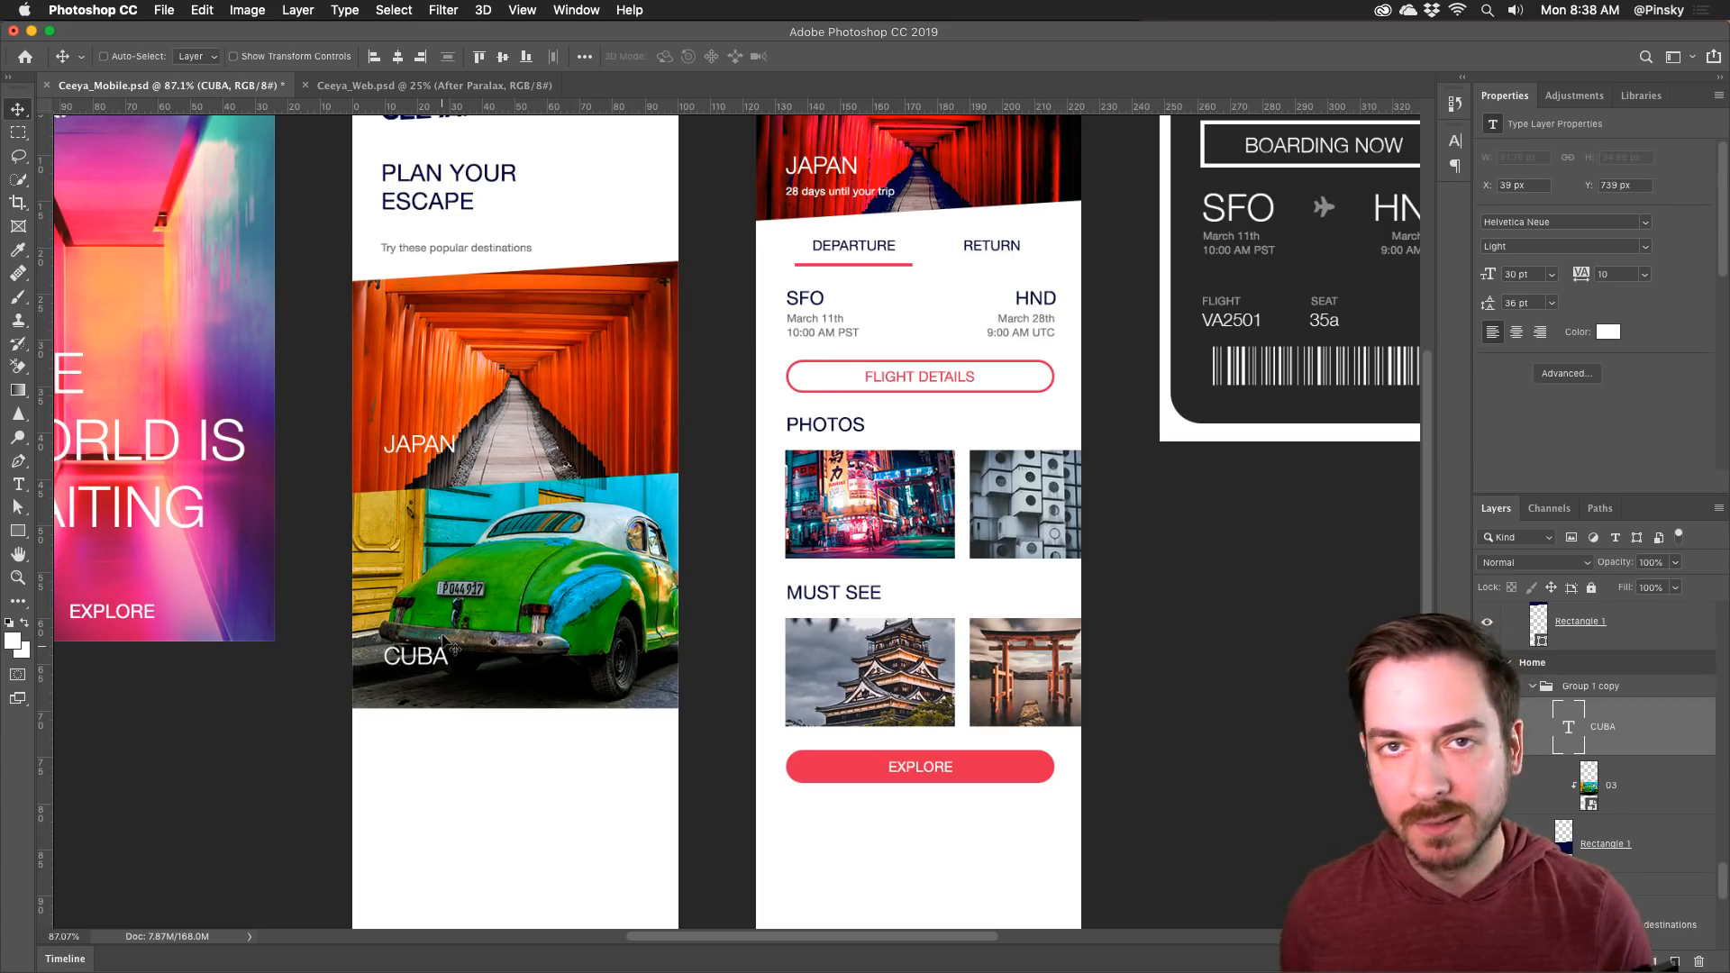
pyautogui.hscroll(2, 450, 644)
pyautogui.scroll(-1, 450, 644)
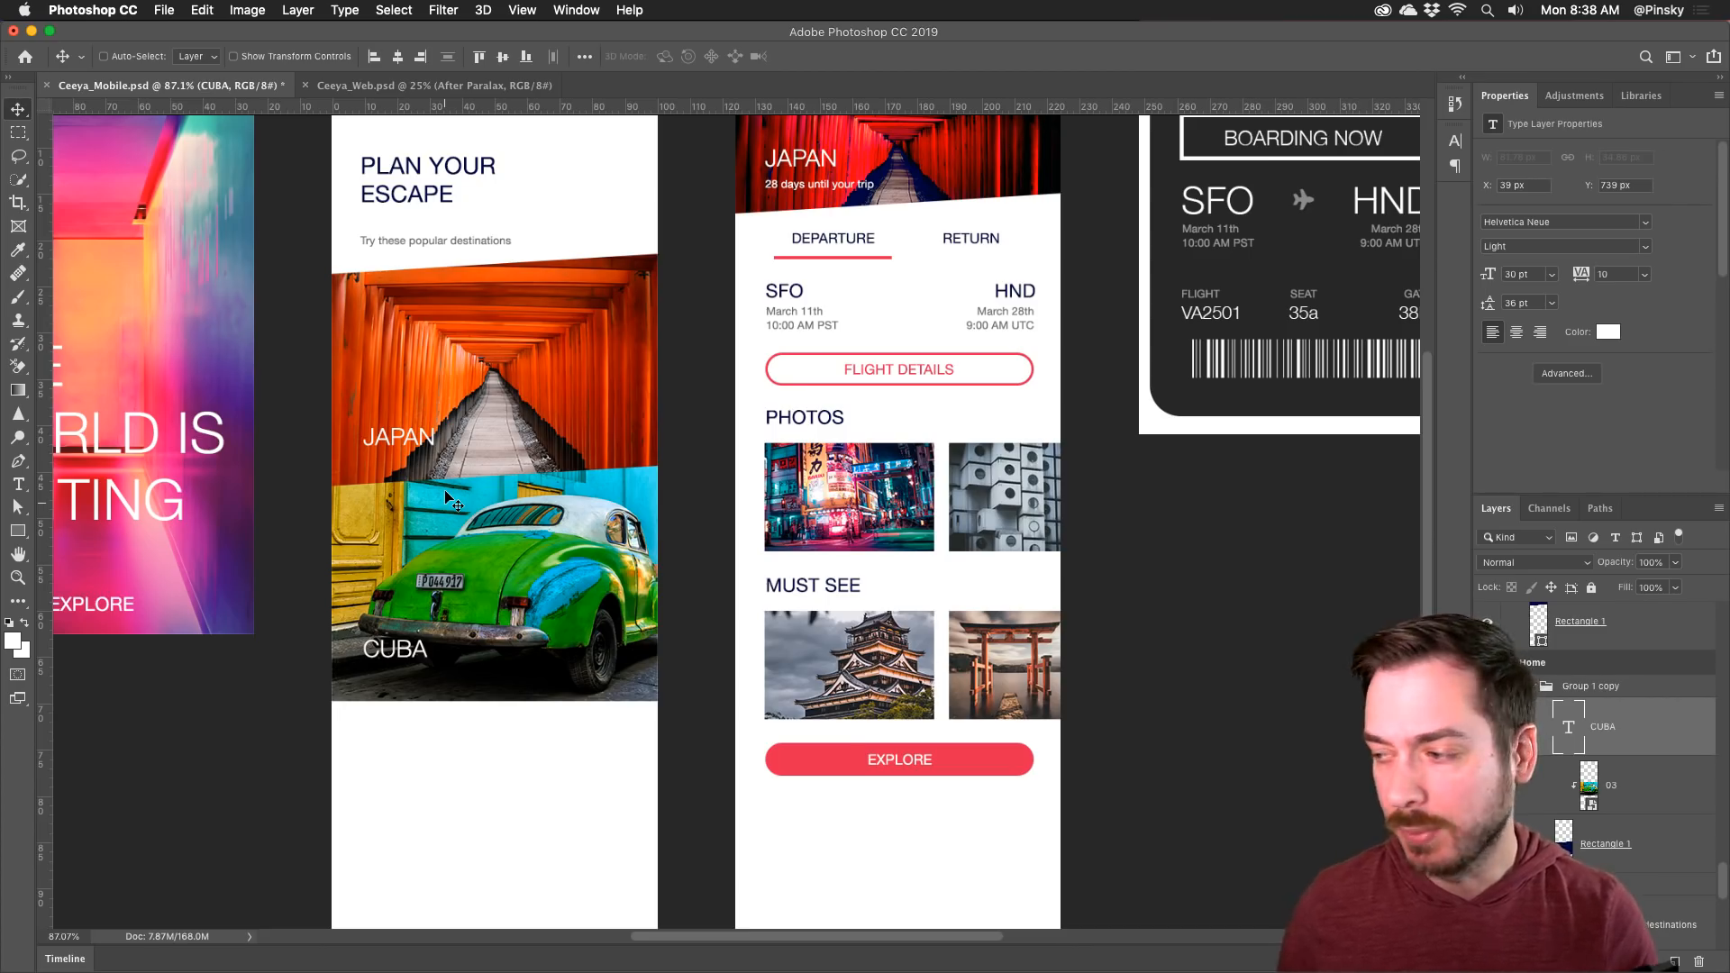
pyautogui.click(1590, 682)
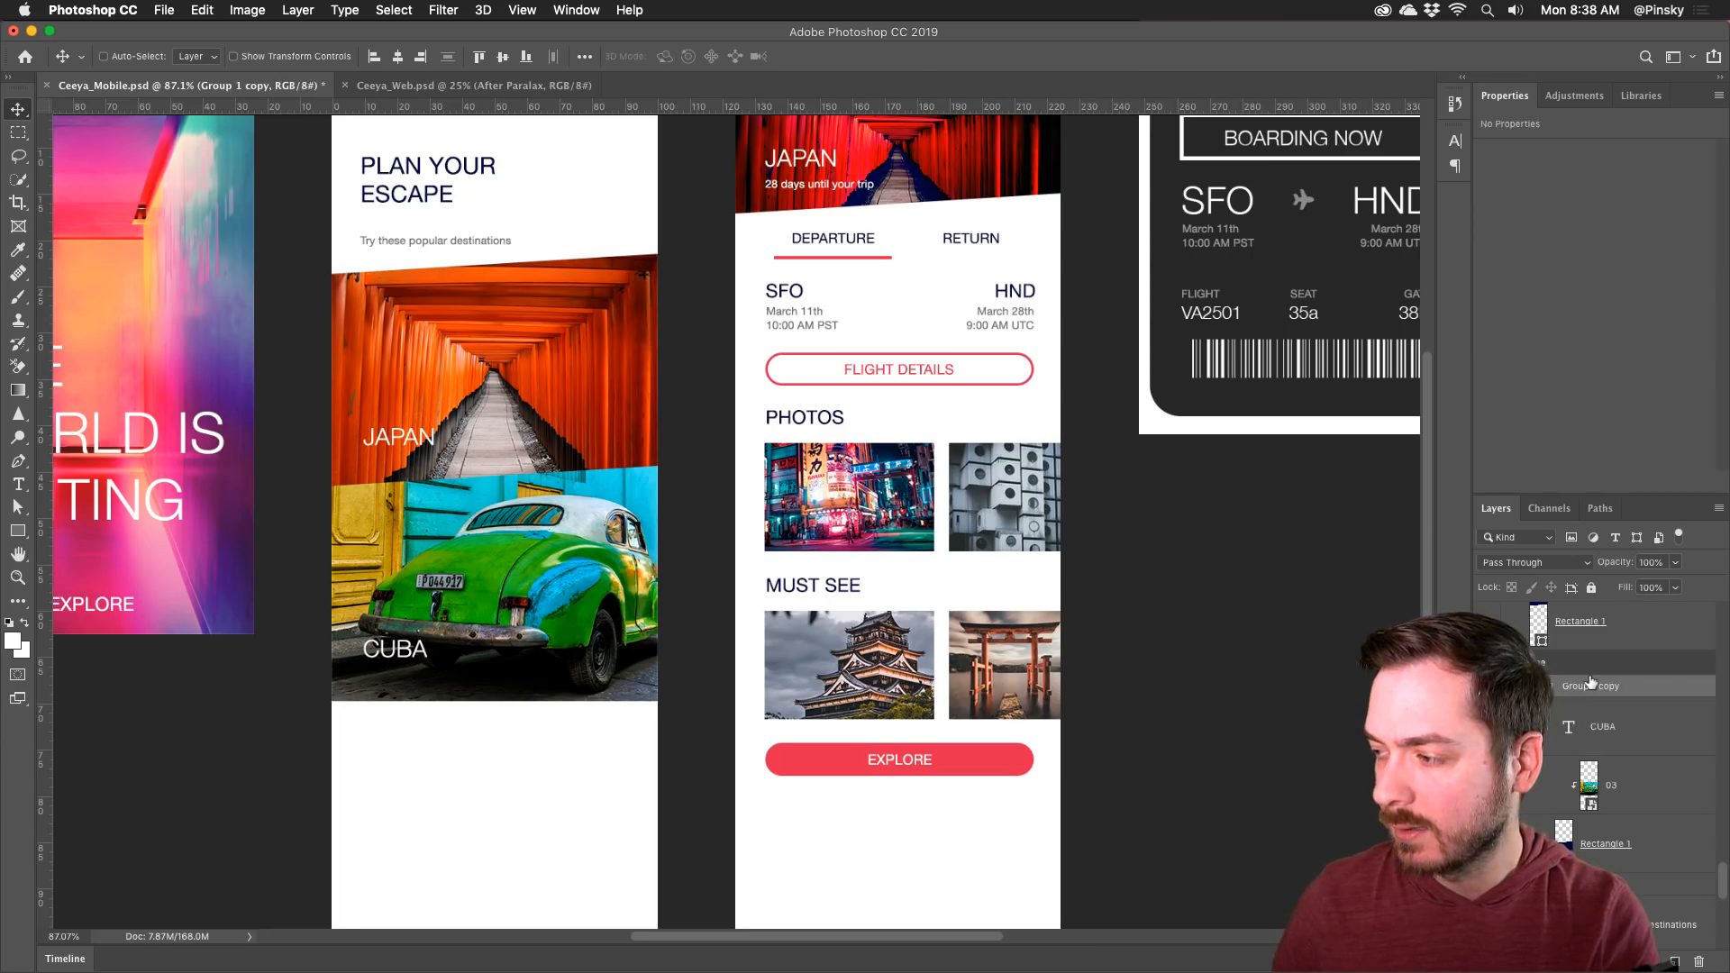
pyautogui.press('Delete')
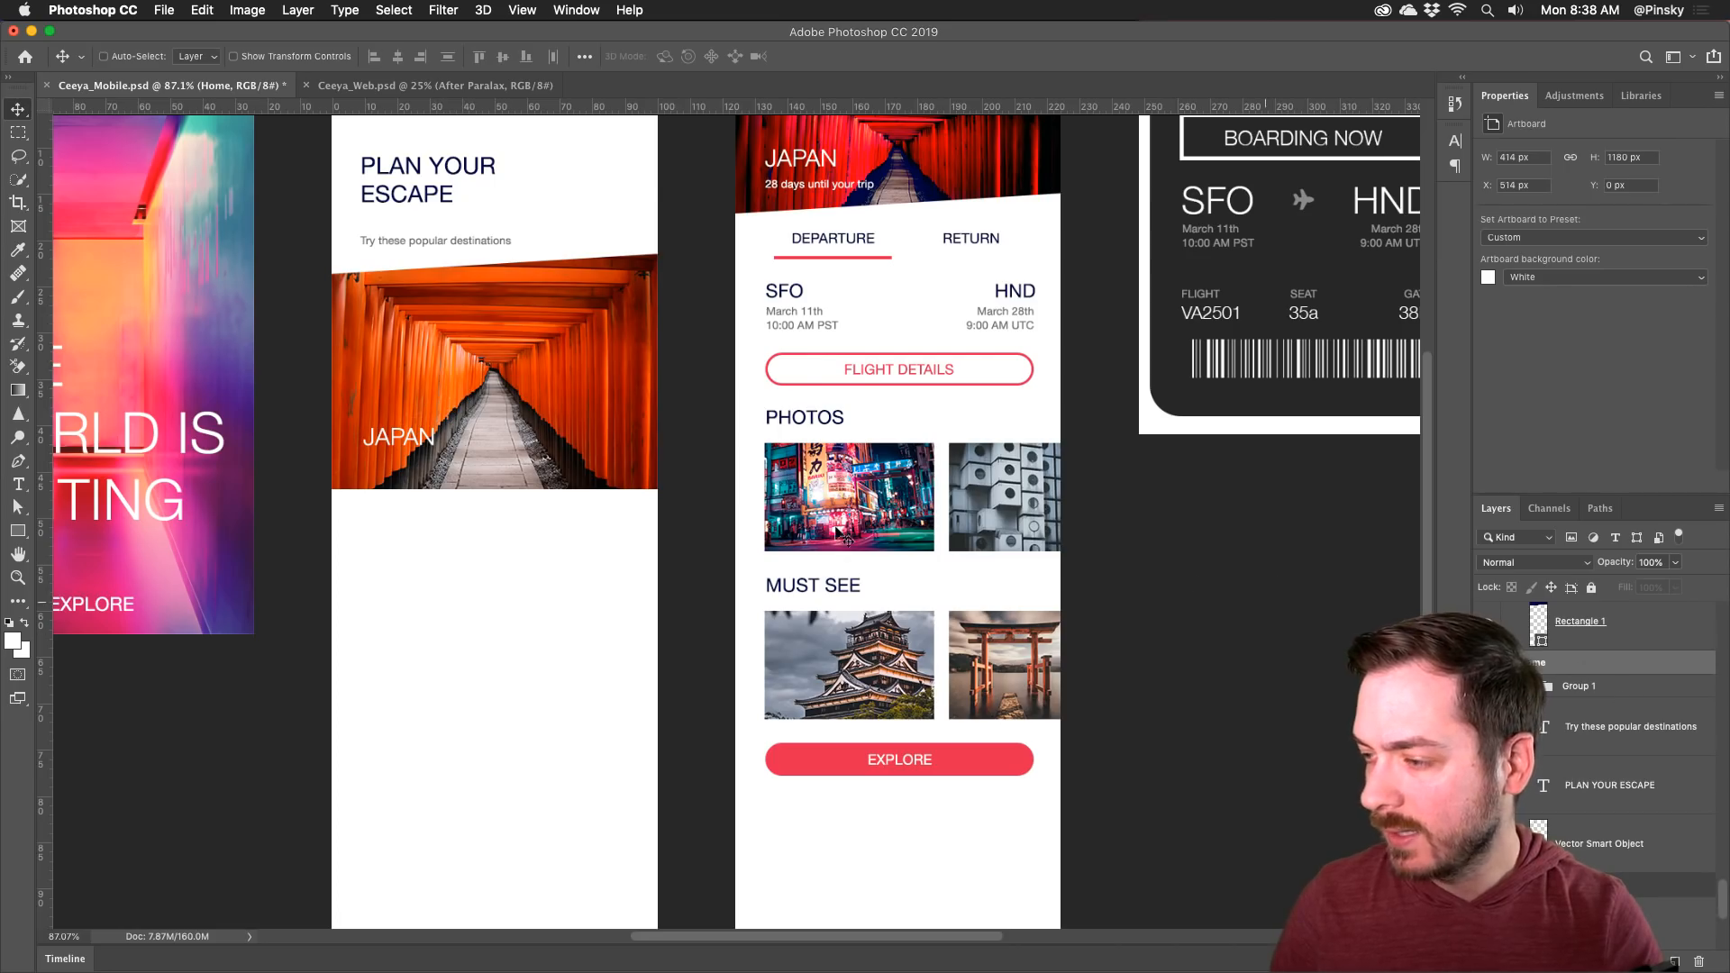
pyautogui.click(532, 386)
pyautogui.press('Delete')
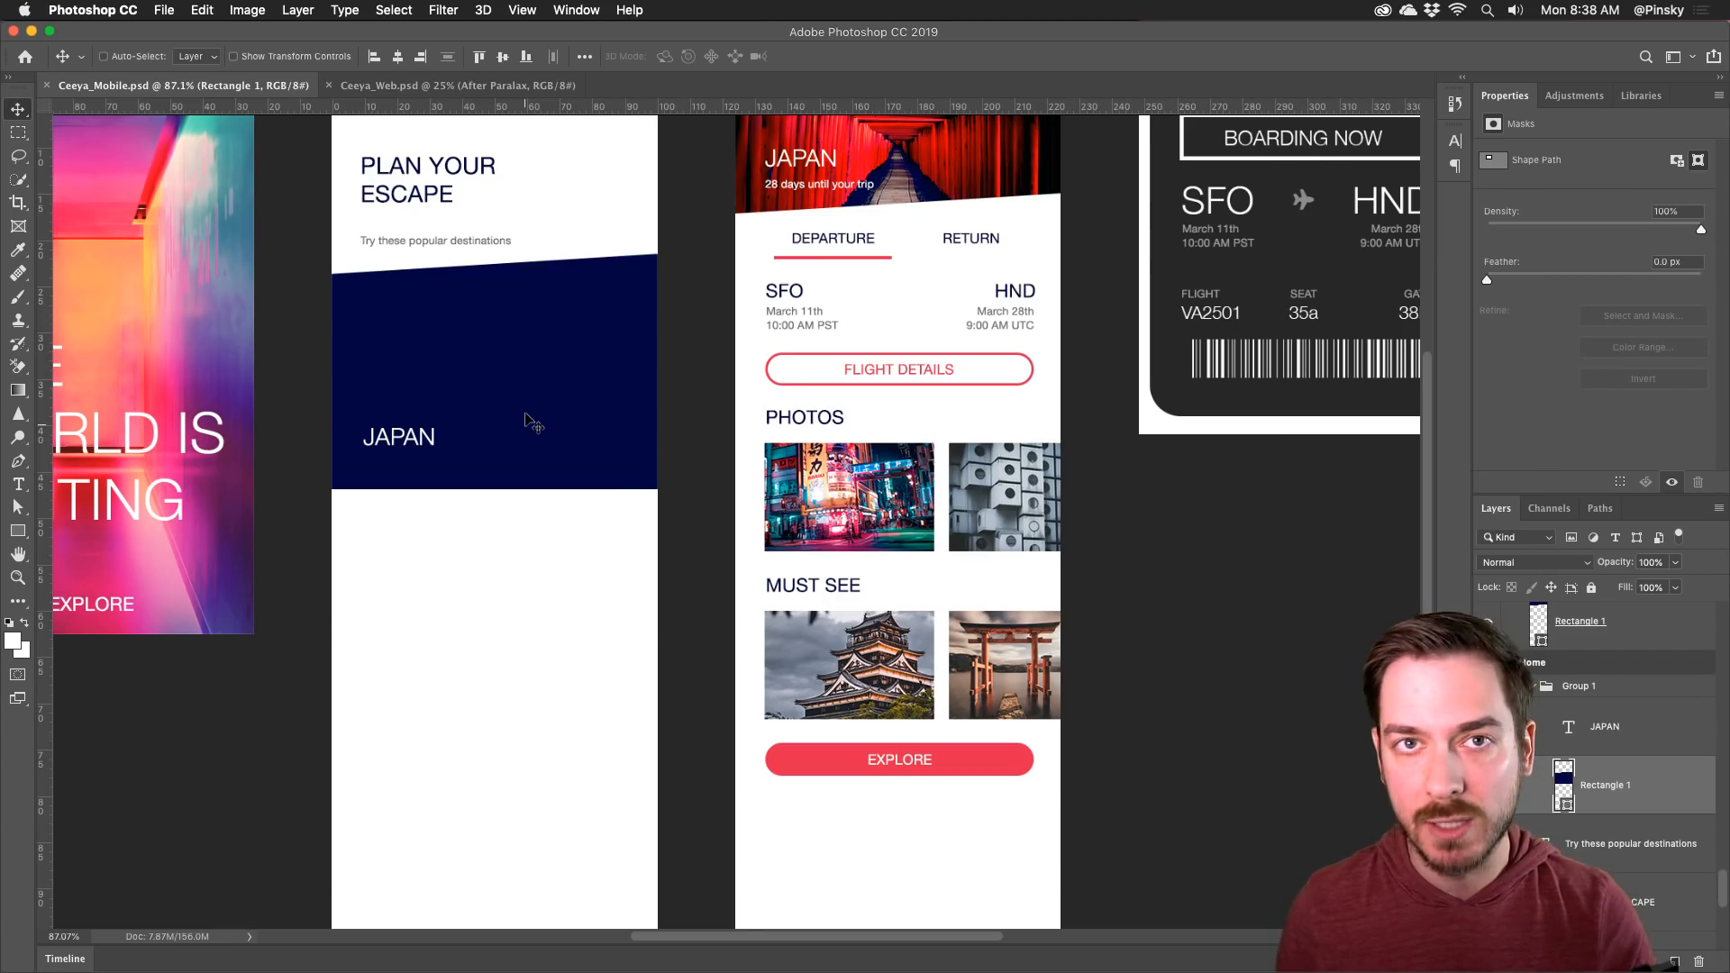
# Step: Preview Ceeya_Mobile.psd from the Pre-Challenge folder in Finder and open the file in Adobe XD
pyautogui.press('super+Tab')
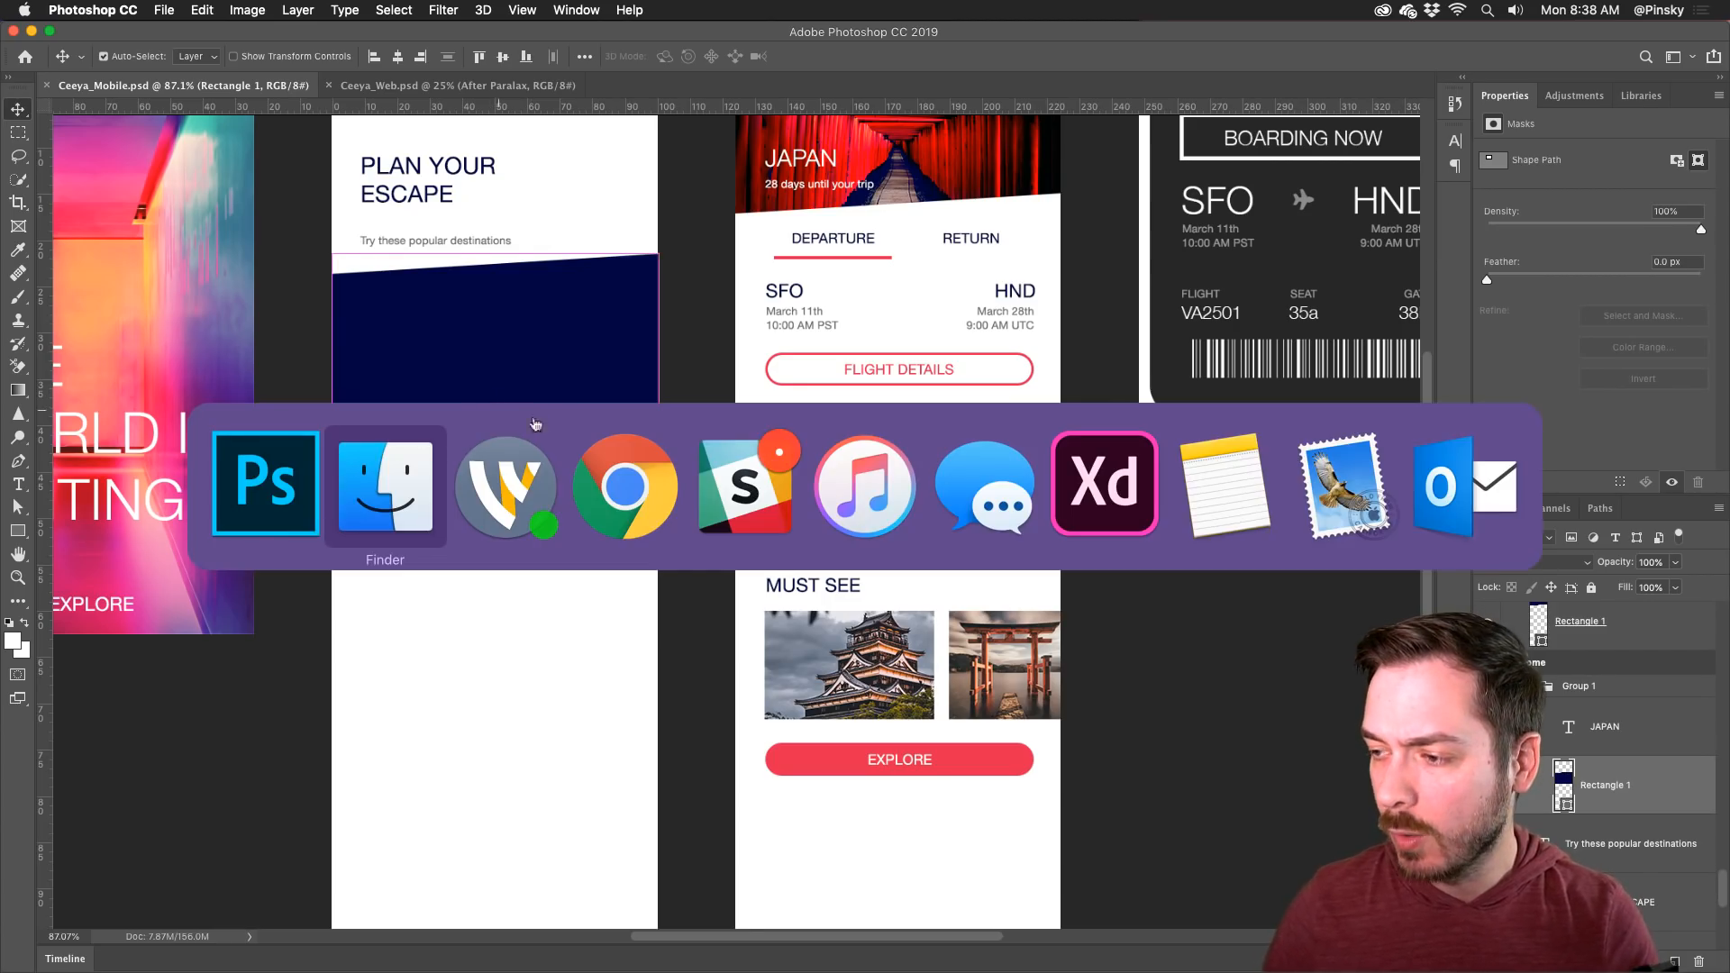
pyautogui.click(380, 492)
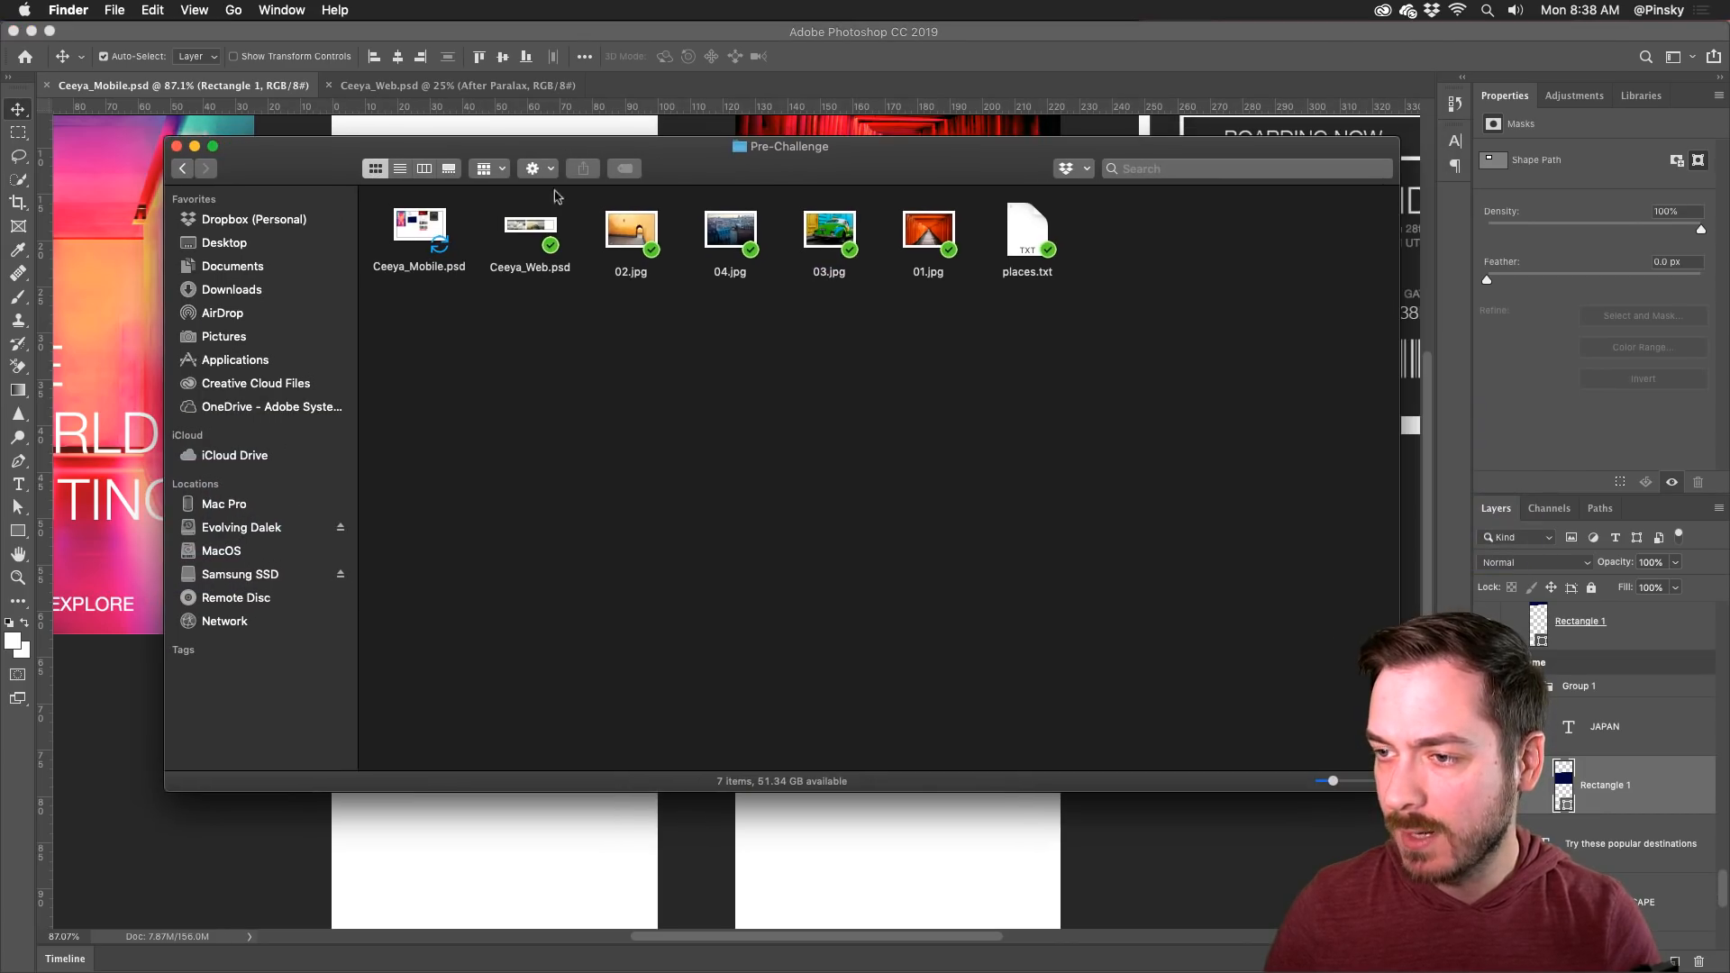
pyautogui.click(418, 226)
pyautogui.press('space')
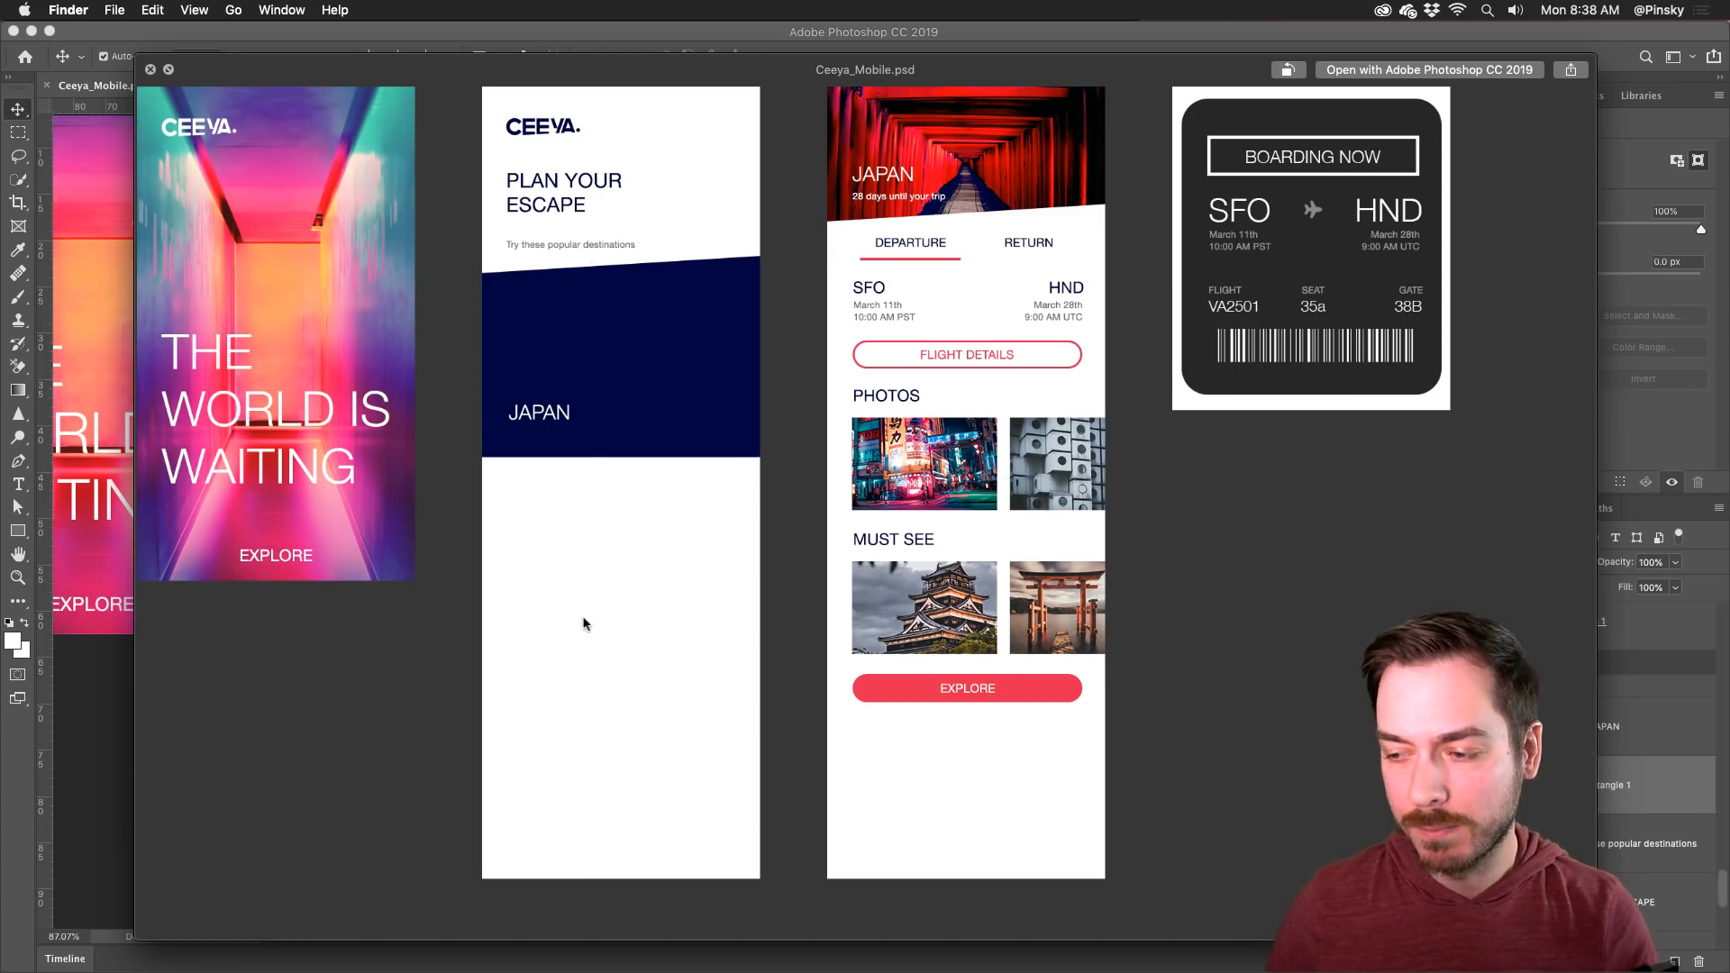
pyautogui.press('space')
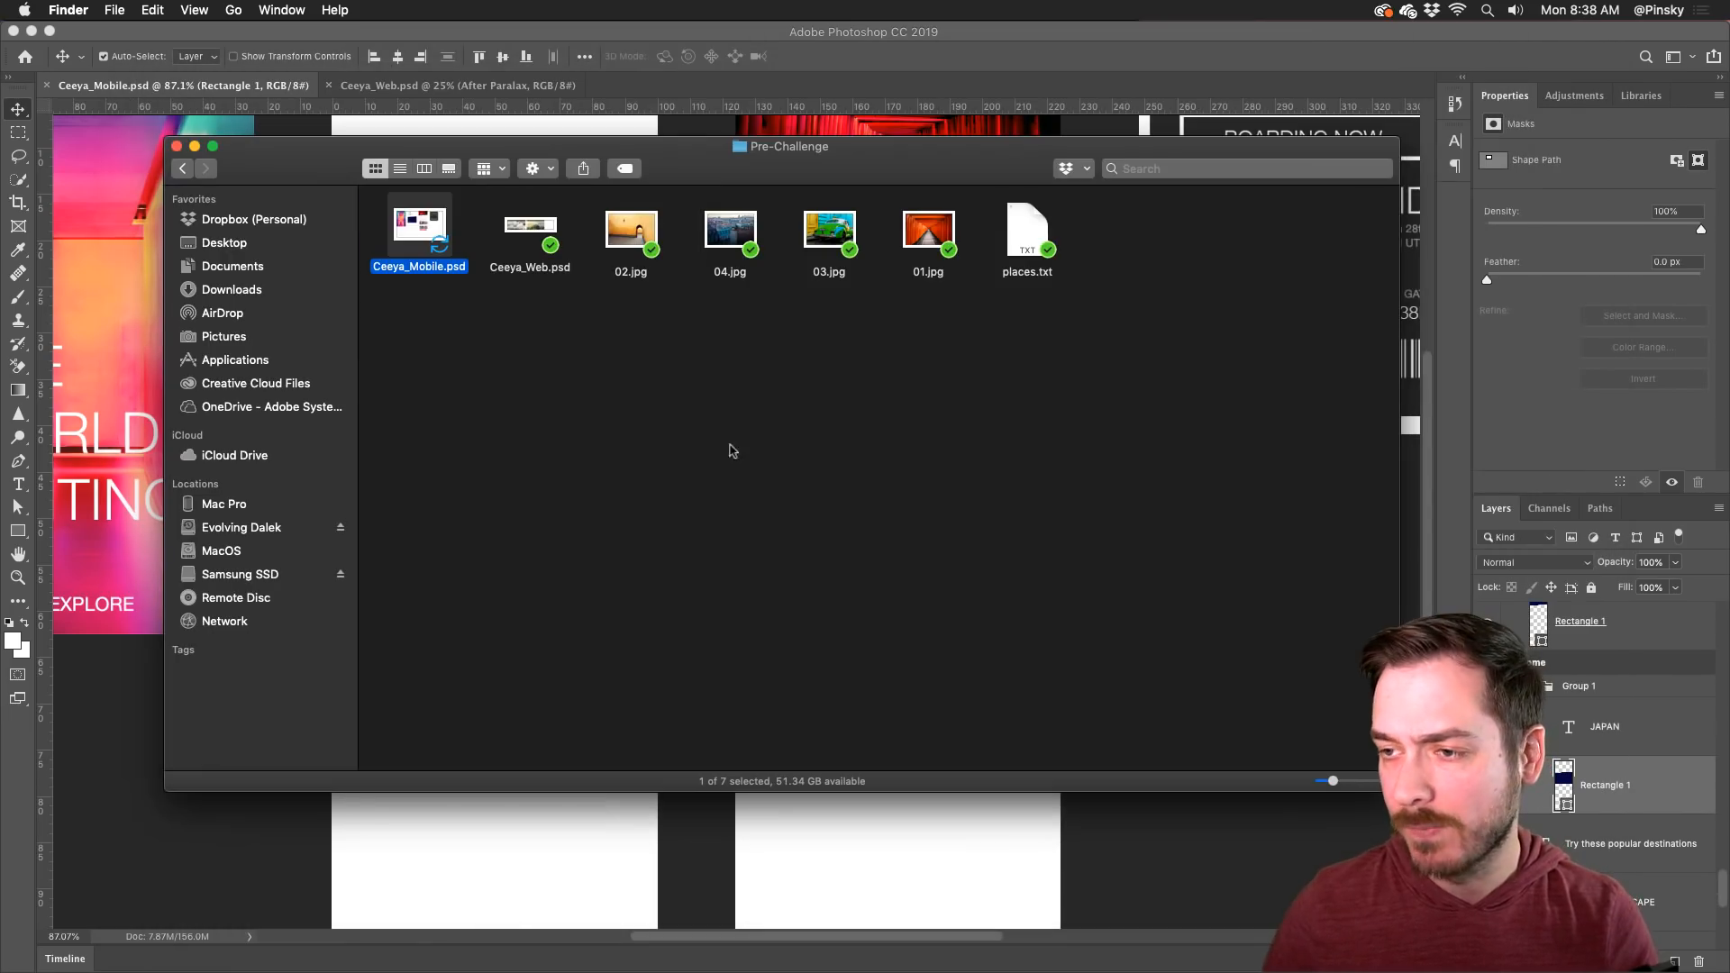
pyautogui.moveTo(420, 225); pyautogui.dragTo(792, 933)
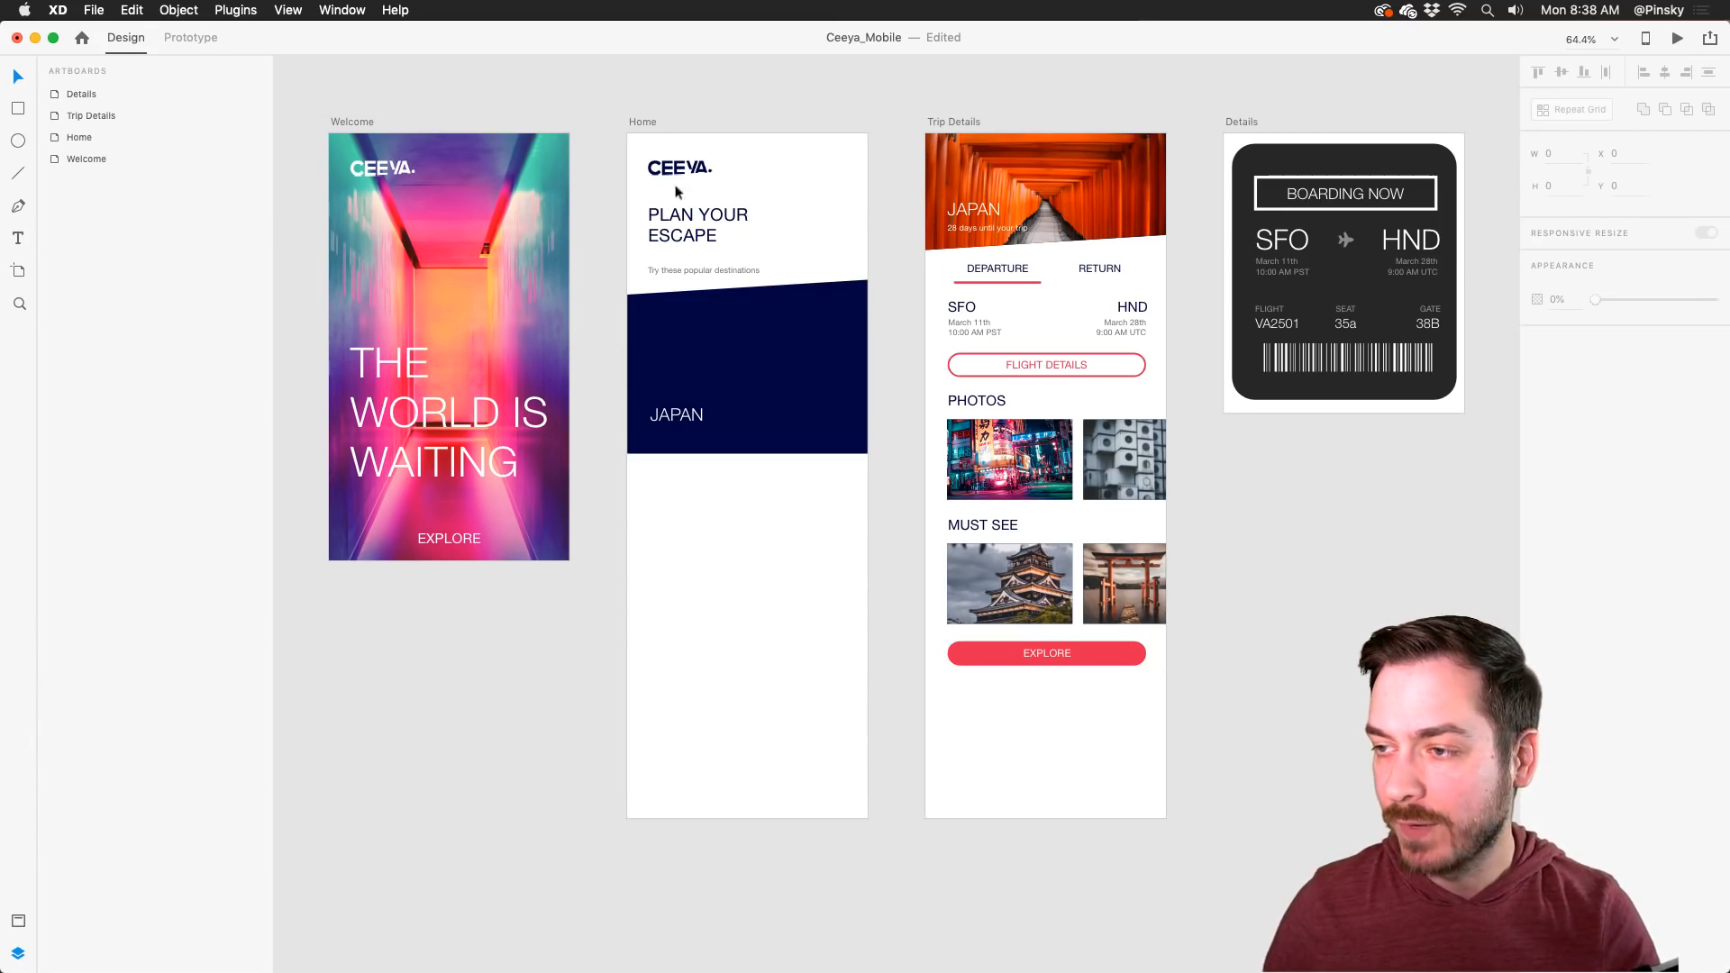
# Step: Rename the JAPAN banner group on the Home artboard as Place
pyautogui.click(482, 205)
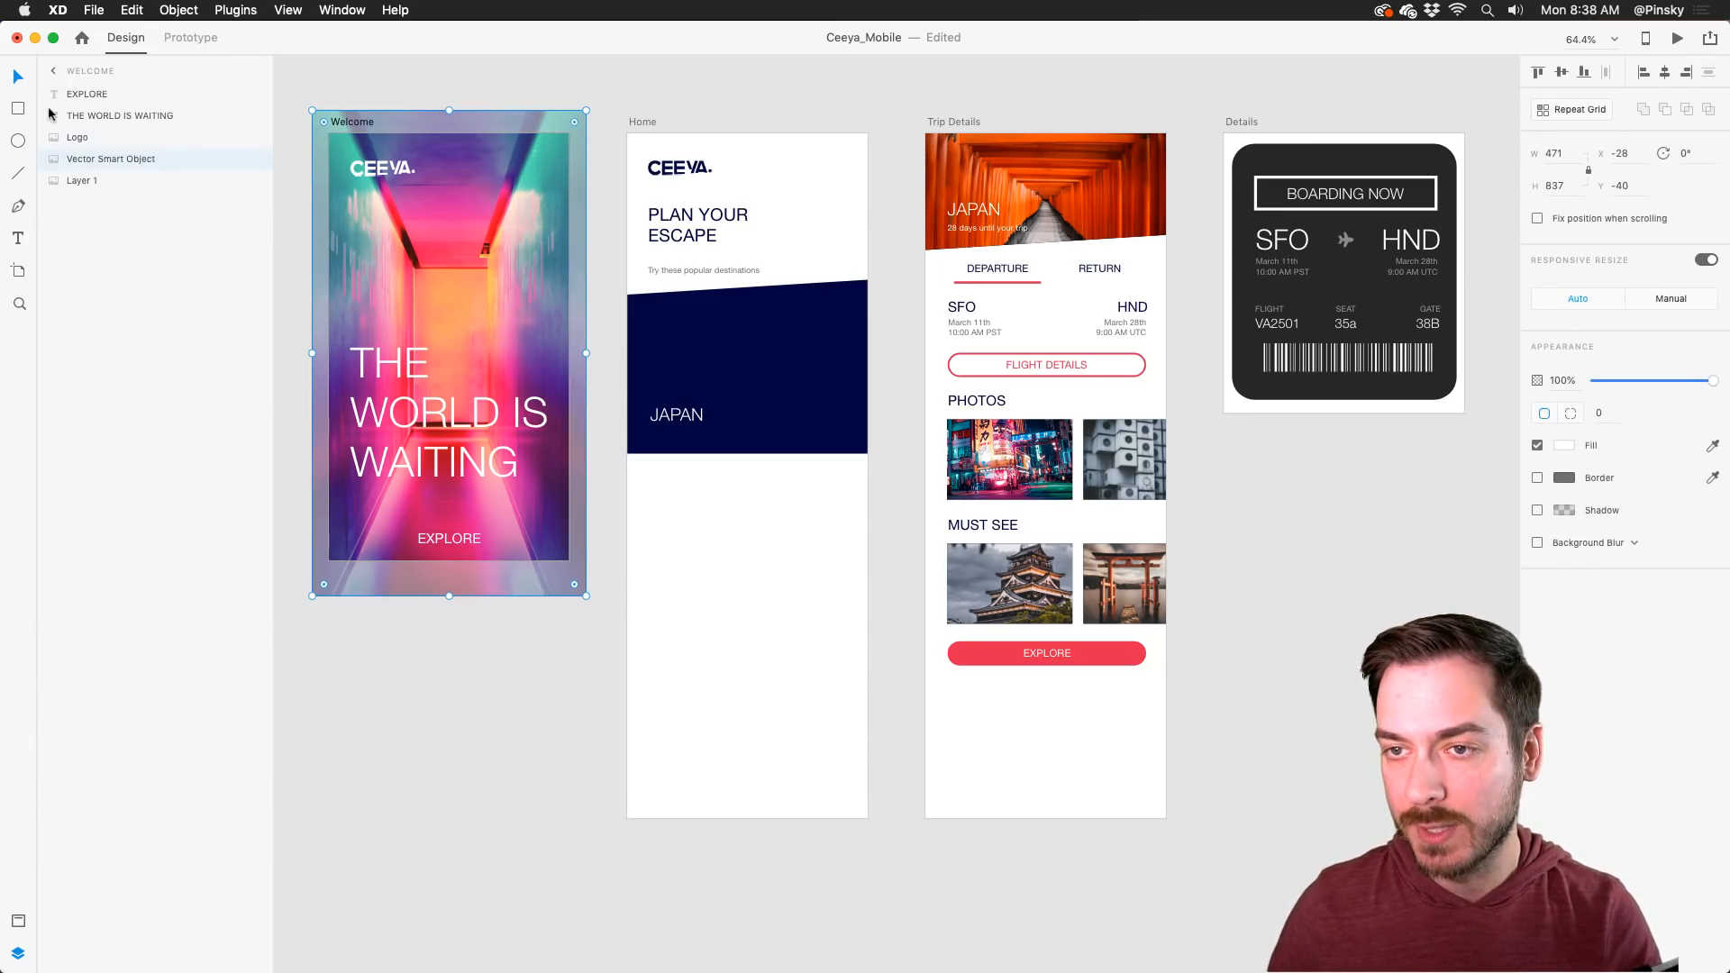
pyautogui.click(750, 338)
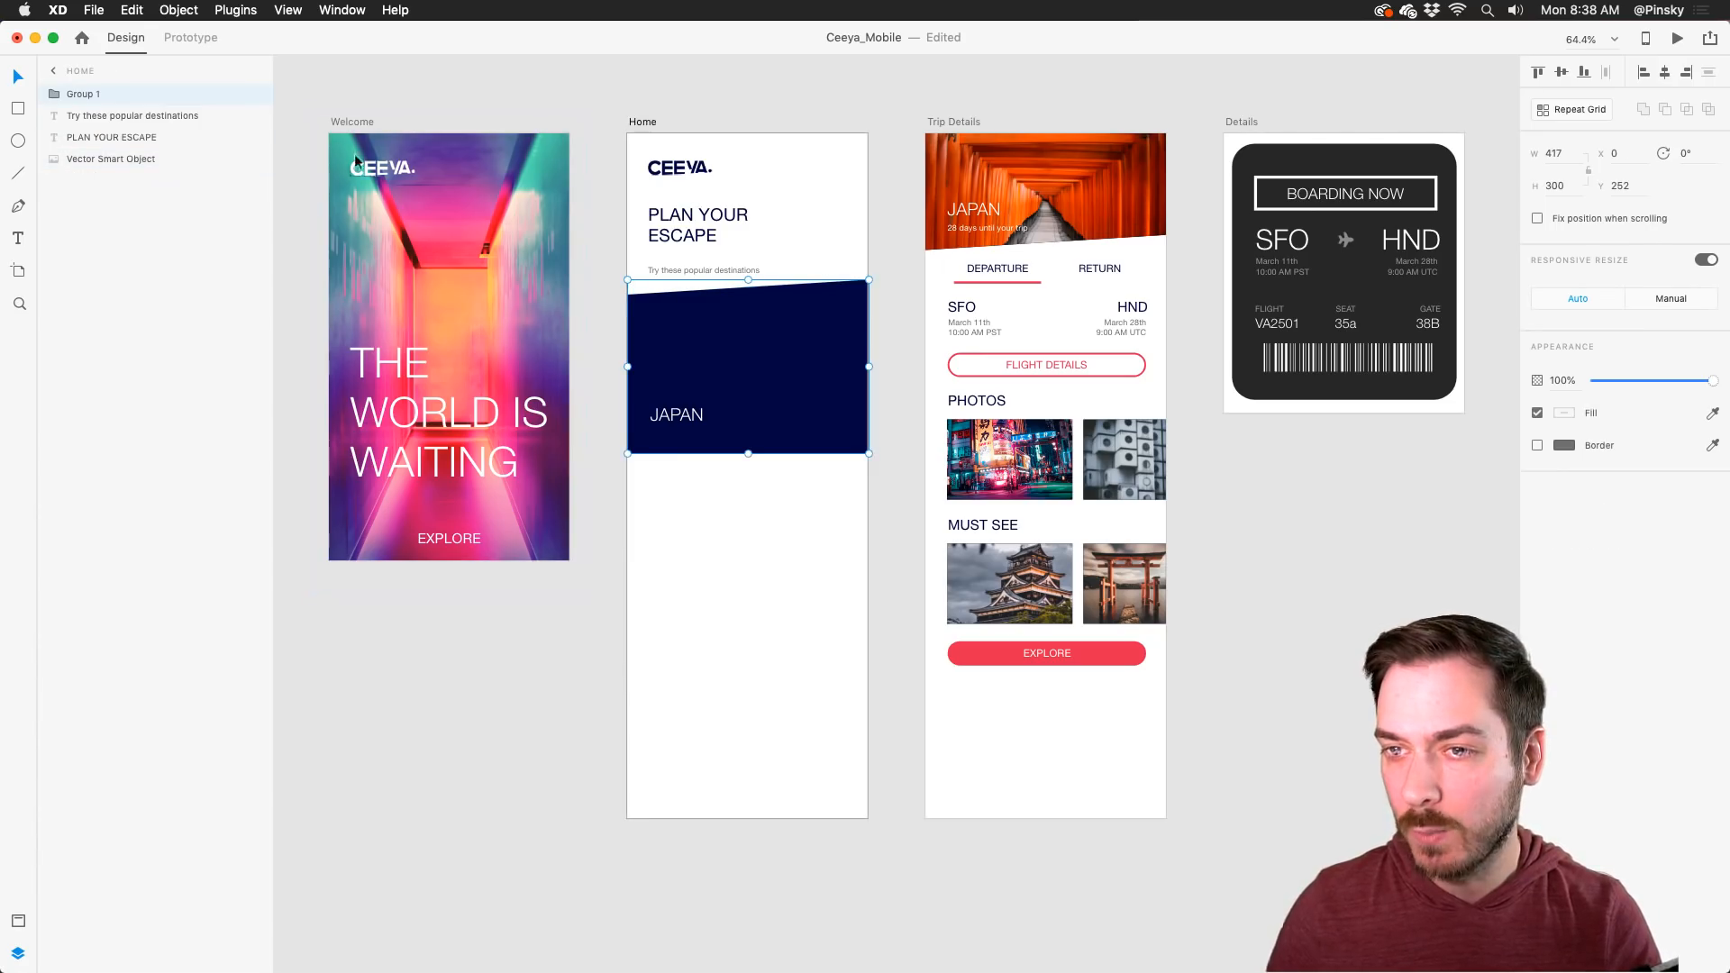
pyautogui.doubleClick(75, 95)
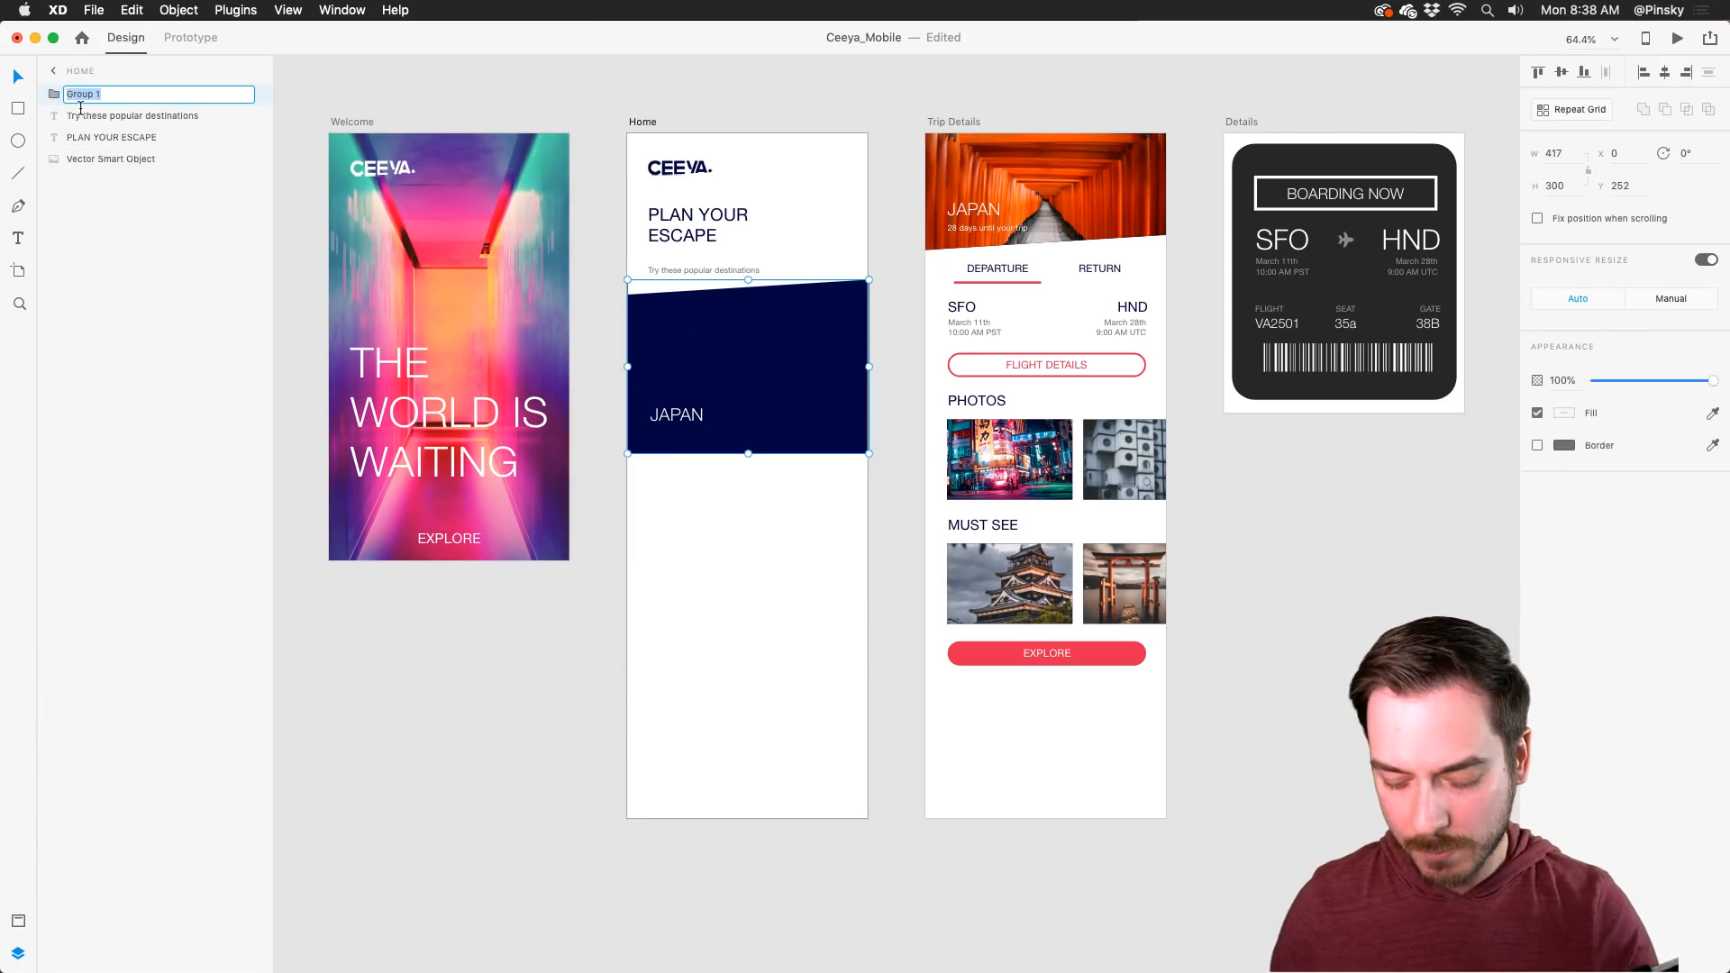
pyautogui.write('Pla')
pyautogui.press('Return')
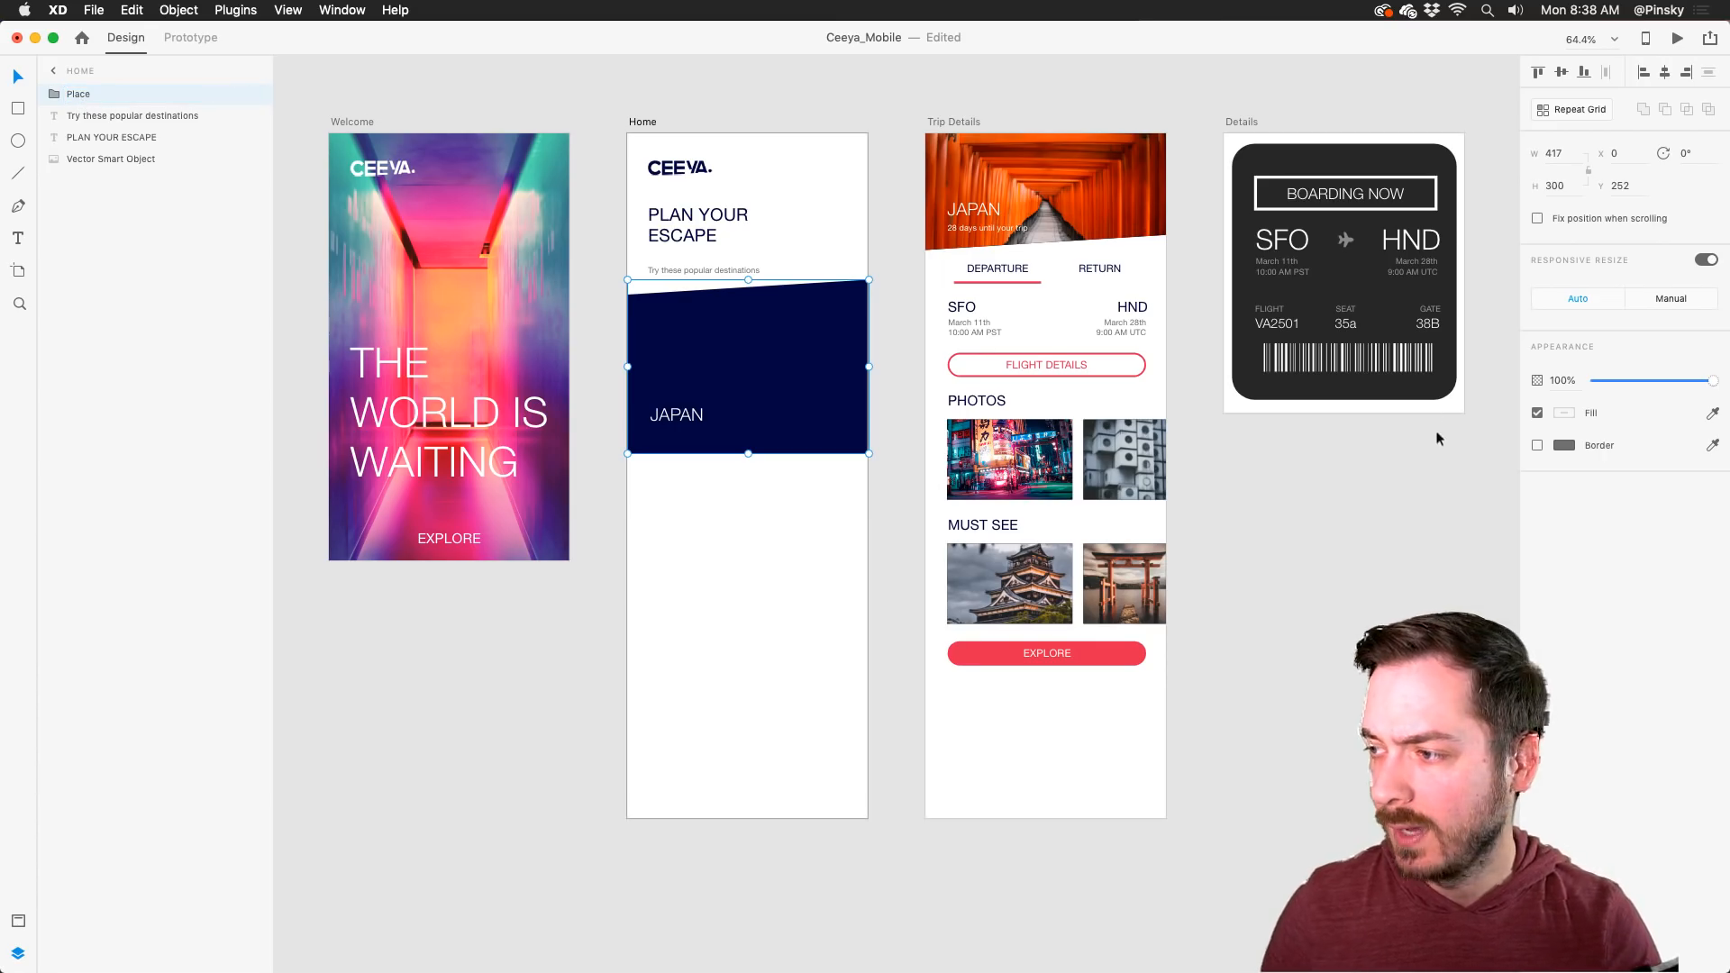
pyautogui.click(1039, 351)
pyautogui.click(1041, 357)
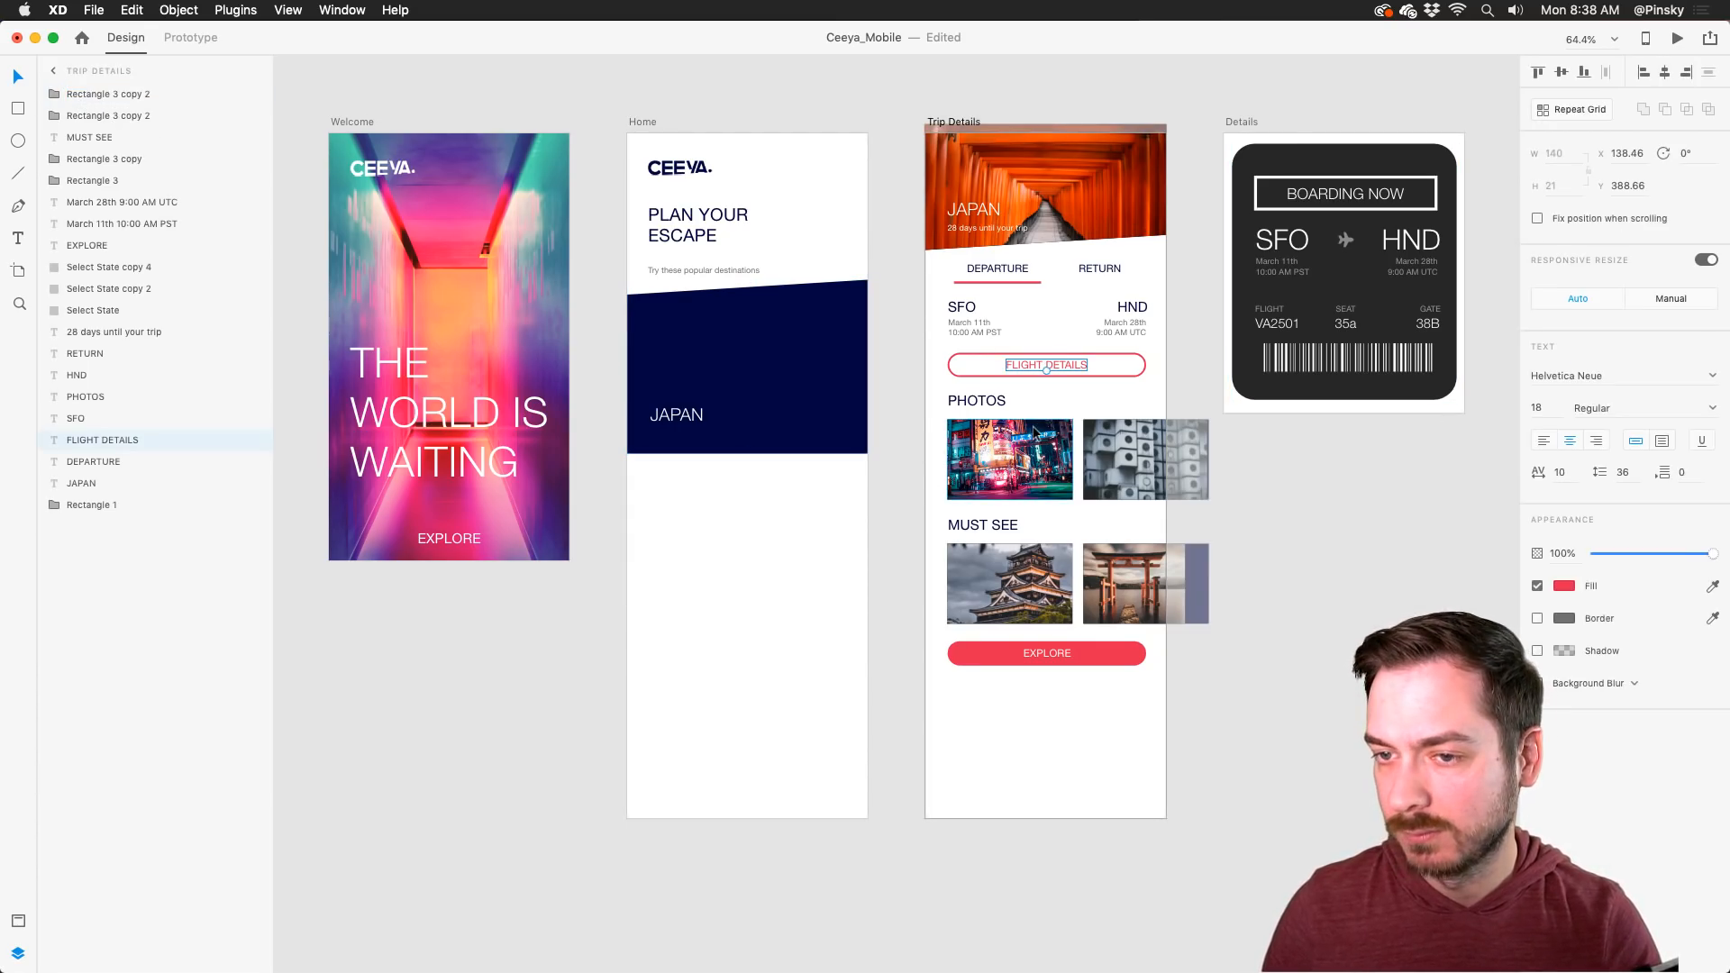
pyautogui.click(1117, 451)
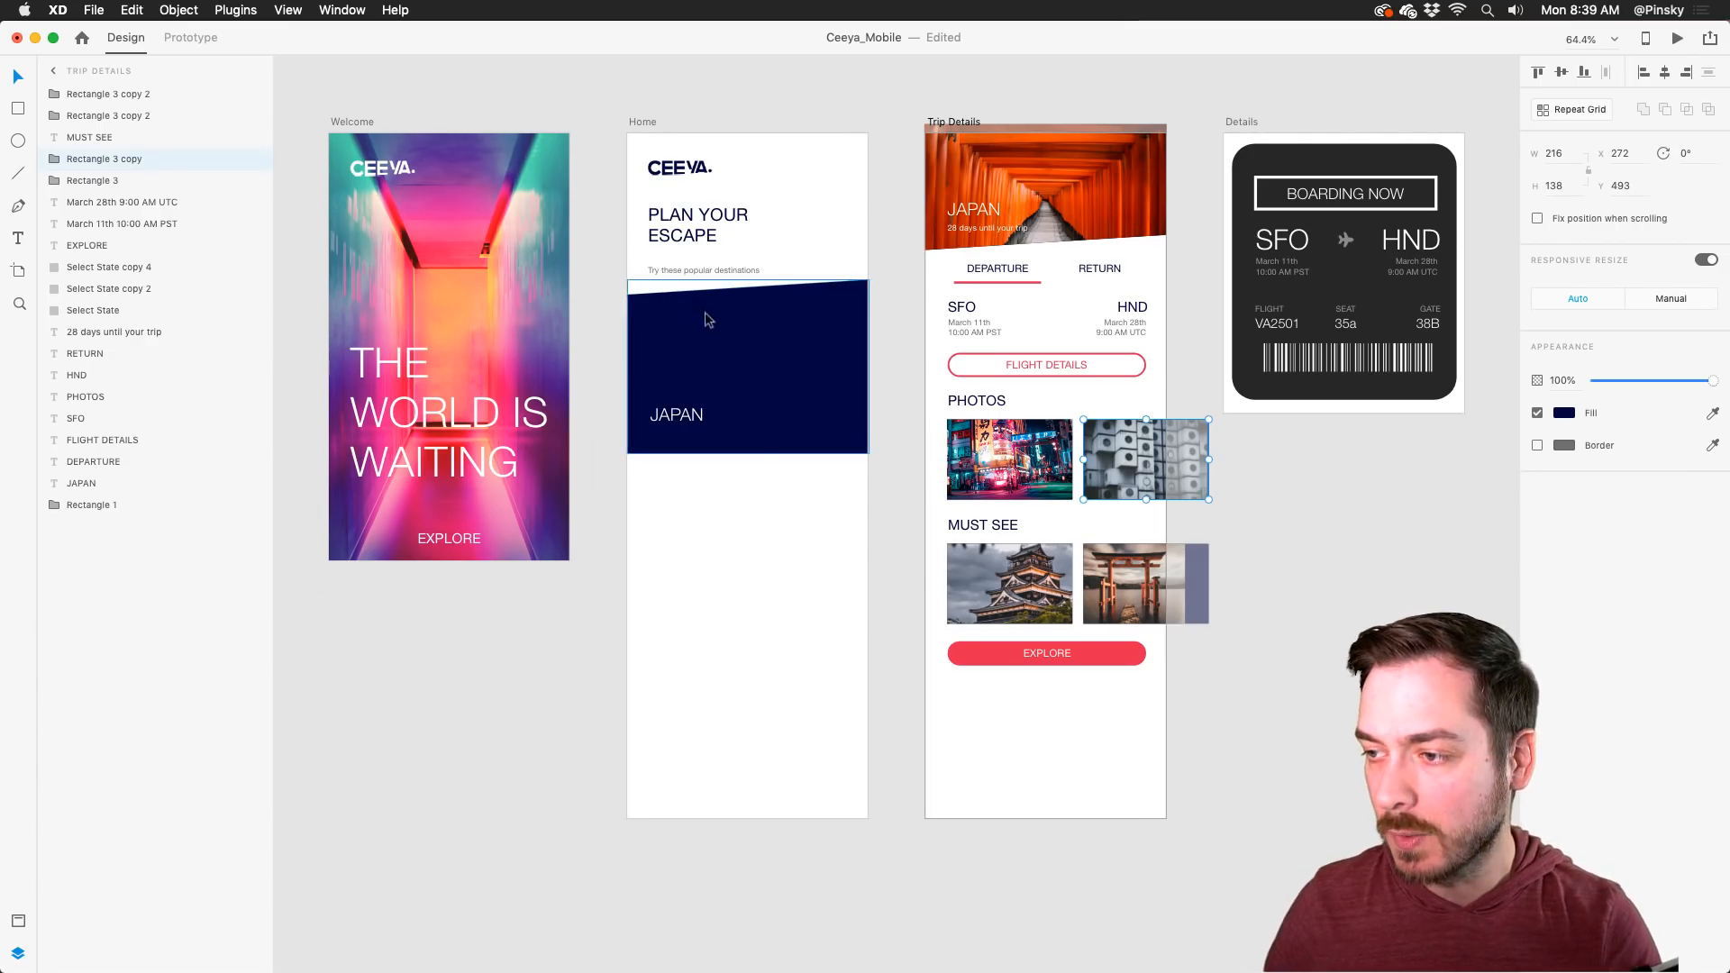
# Step: Turn the Place group into a Repeat Grid extended downward to four banners, and slightly tighten the gaps between them
pyautogui.click(724, 353)
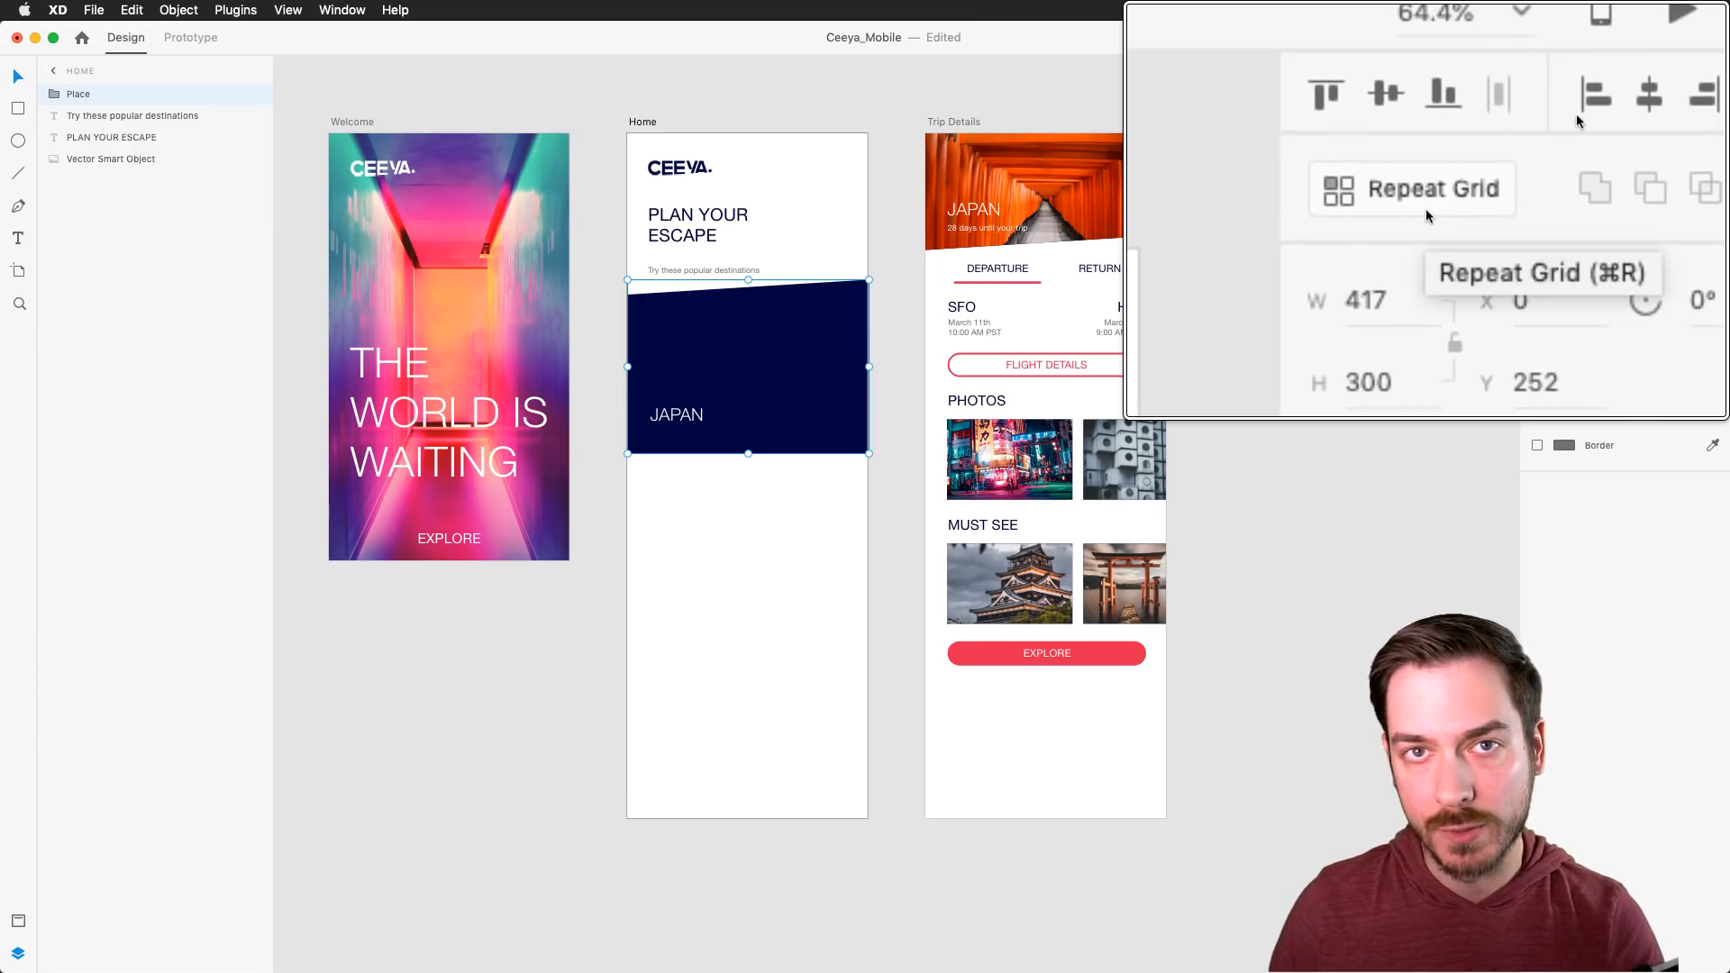
pyautogui.click(1576, 118)
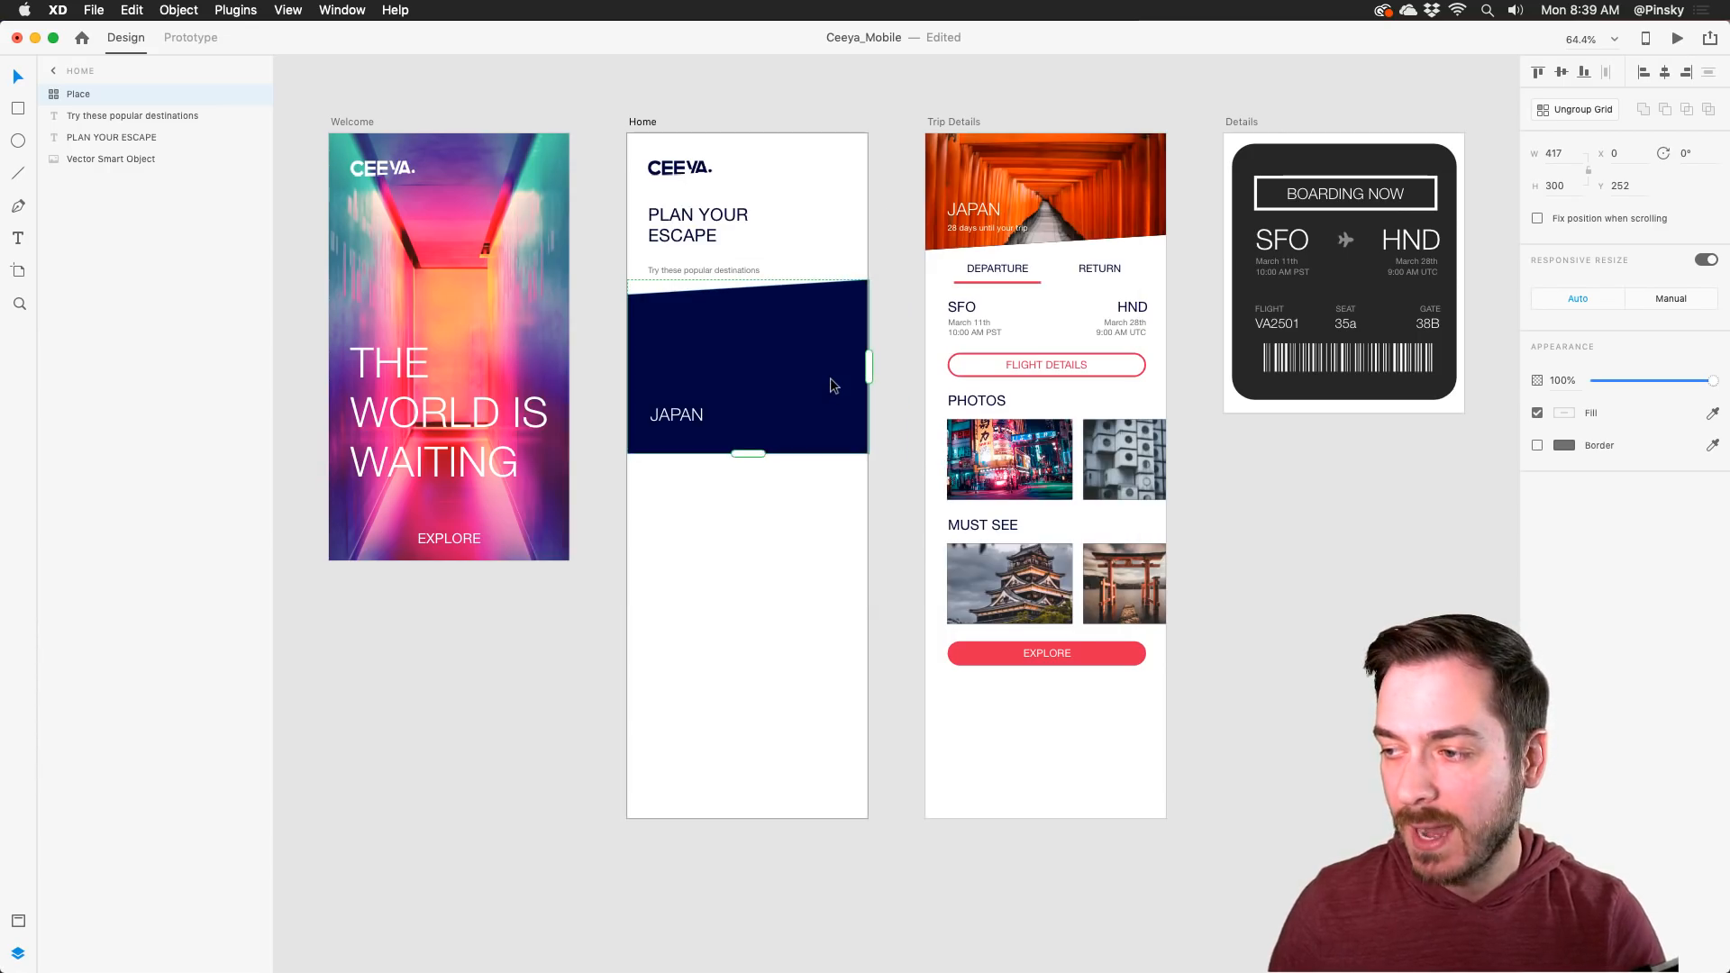
pyautogui.moveTo(742, 456); pyautogui.dragTo(808, 903)
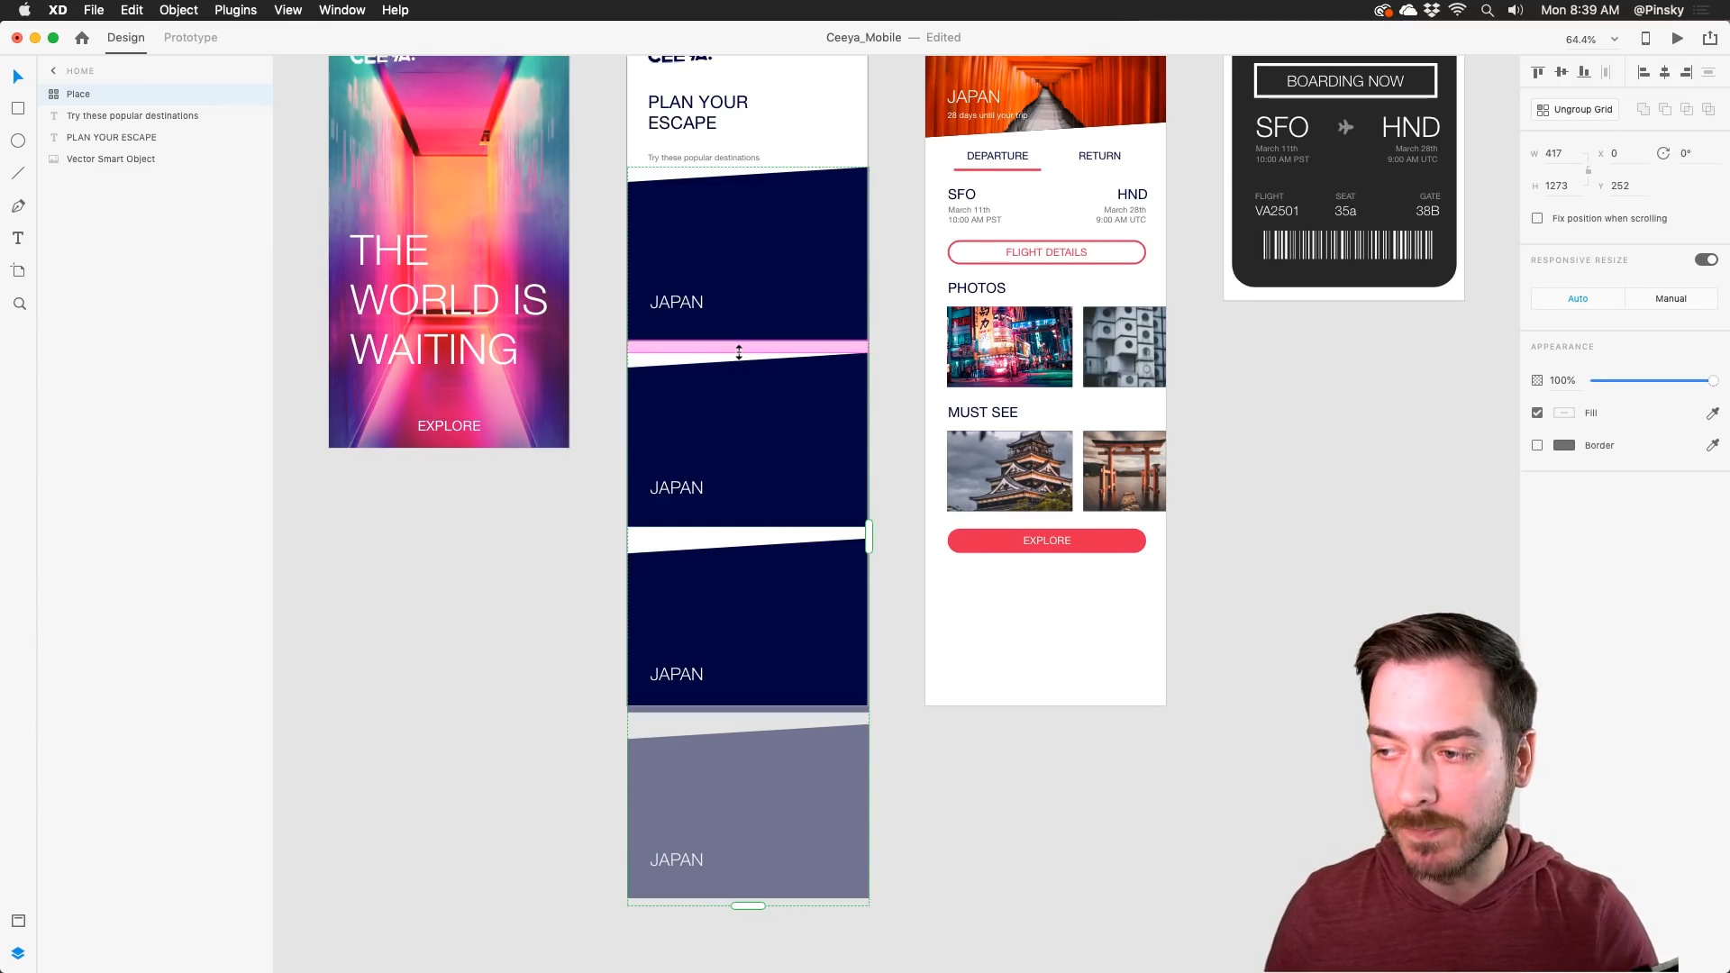
pyautogui.moveTo(744, 347)
pyautogui.mouseDown()
pyautogui.moveTo(745, 312)
pyautogui.moveTo(728, 393)
pyautogui.moveTo(738, 321)
pyautogui.moveTo(738, 343)
pyautogui.mouseUp()
# Step: Extend the Home artboard downward to a height of 1521 so it holds all four banners
pyautogui.scroll(3, 721, 282)
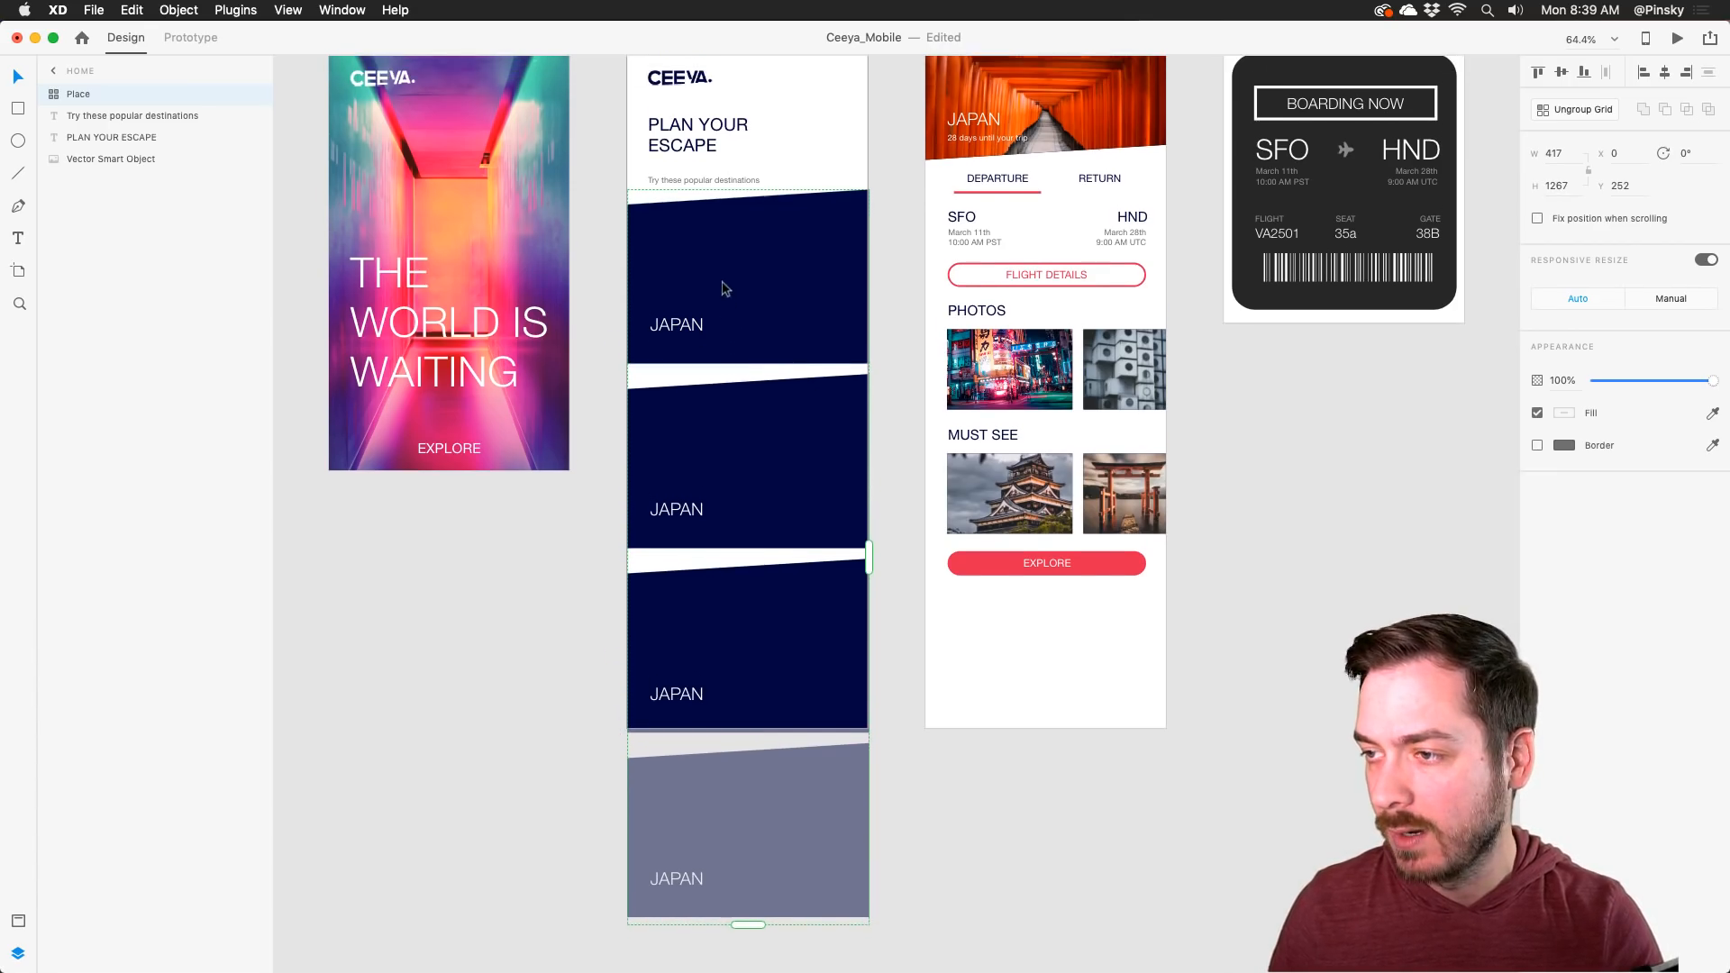
pyautogui.click(649, 66)
pyautogui.scroll(-1, 687, 472)
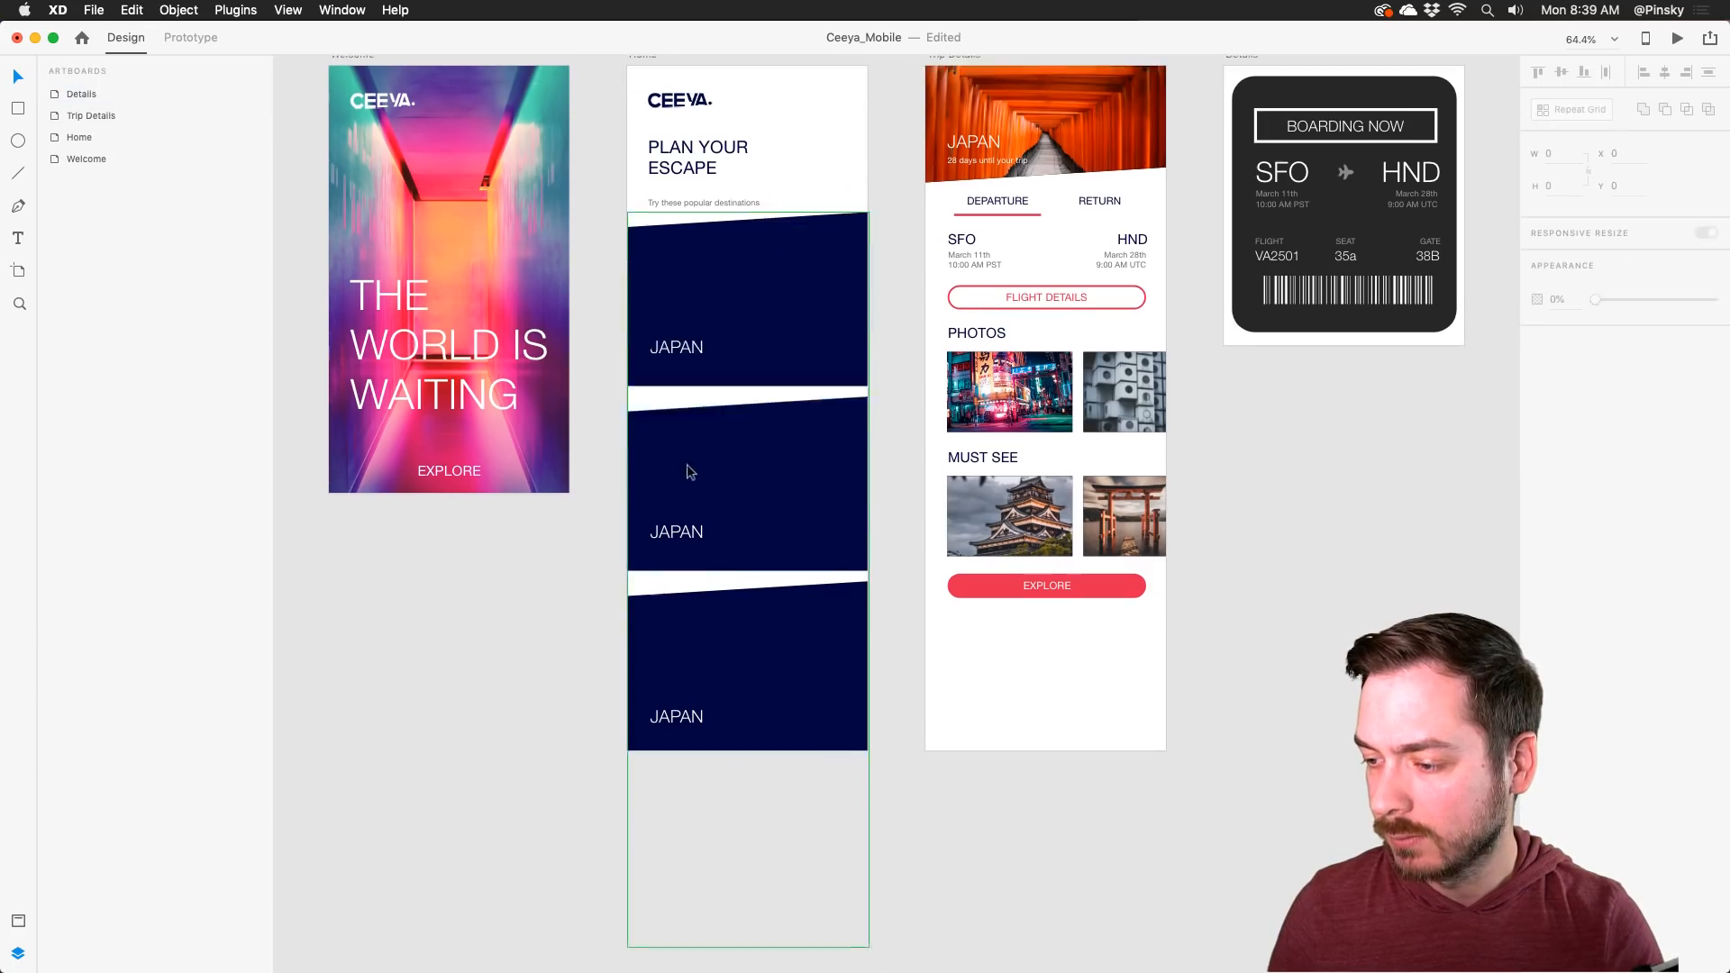
pyautogui.scroll(4, 681, 368)
pyautogui.click(656, 223)
pyautogui.scroll(-5, 726, 568)
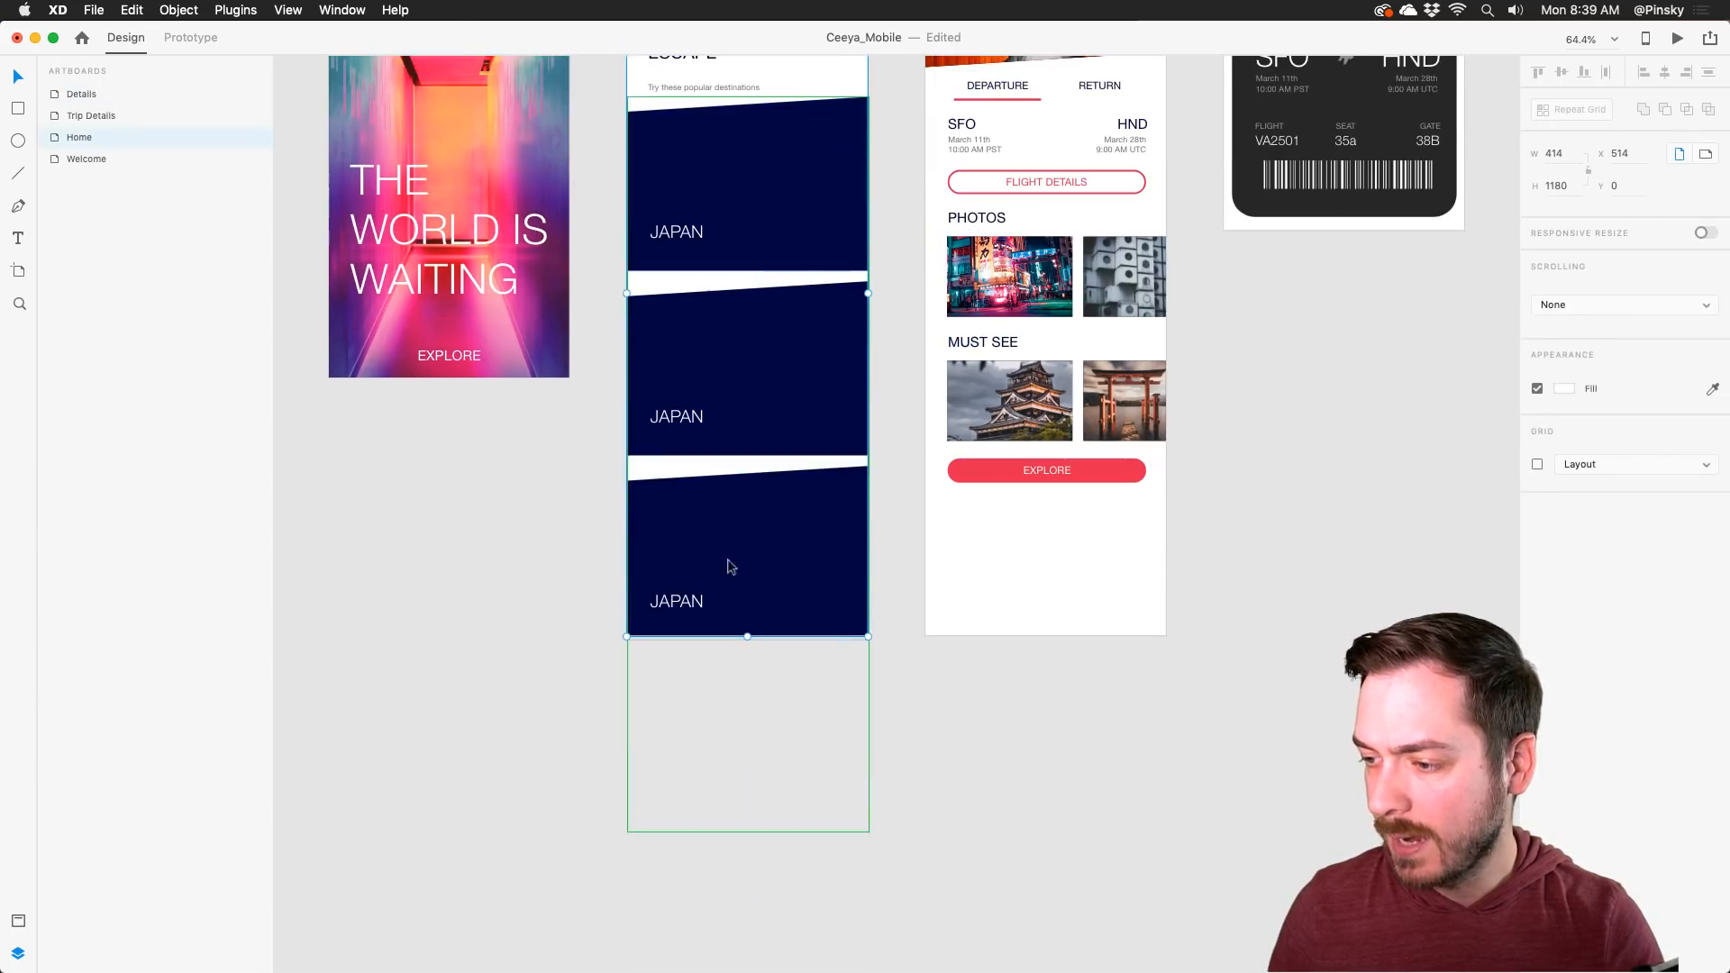
pyautogui.moveTo(749, 636); pyautogui.dragTo(789, 837)
pyautogui.scroll(2, 792, 636)
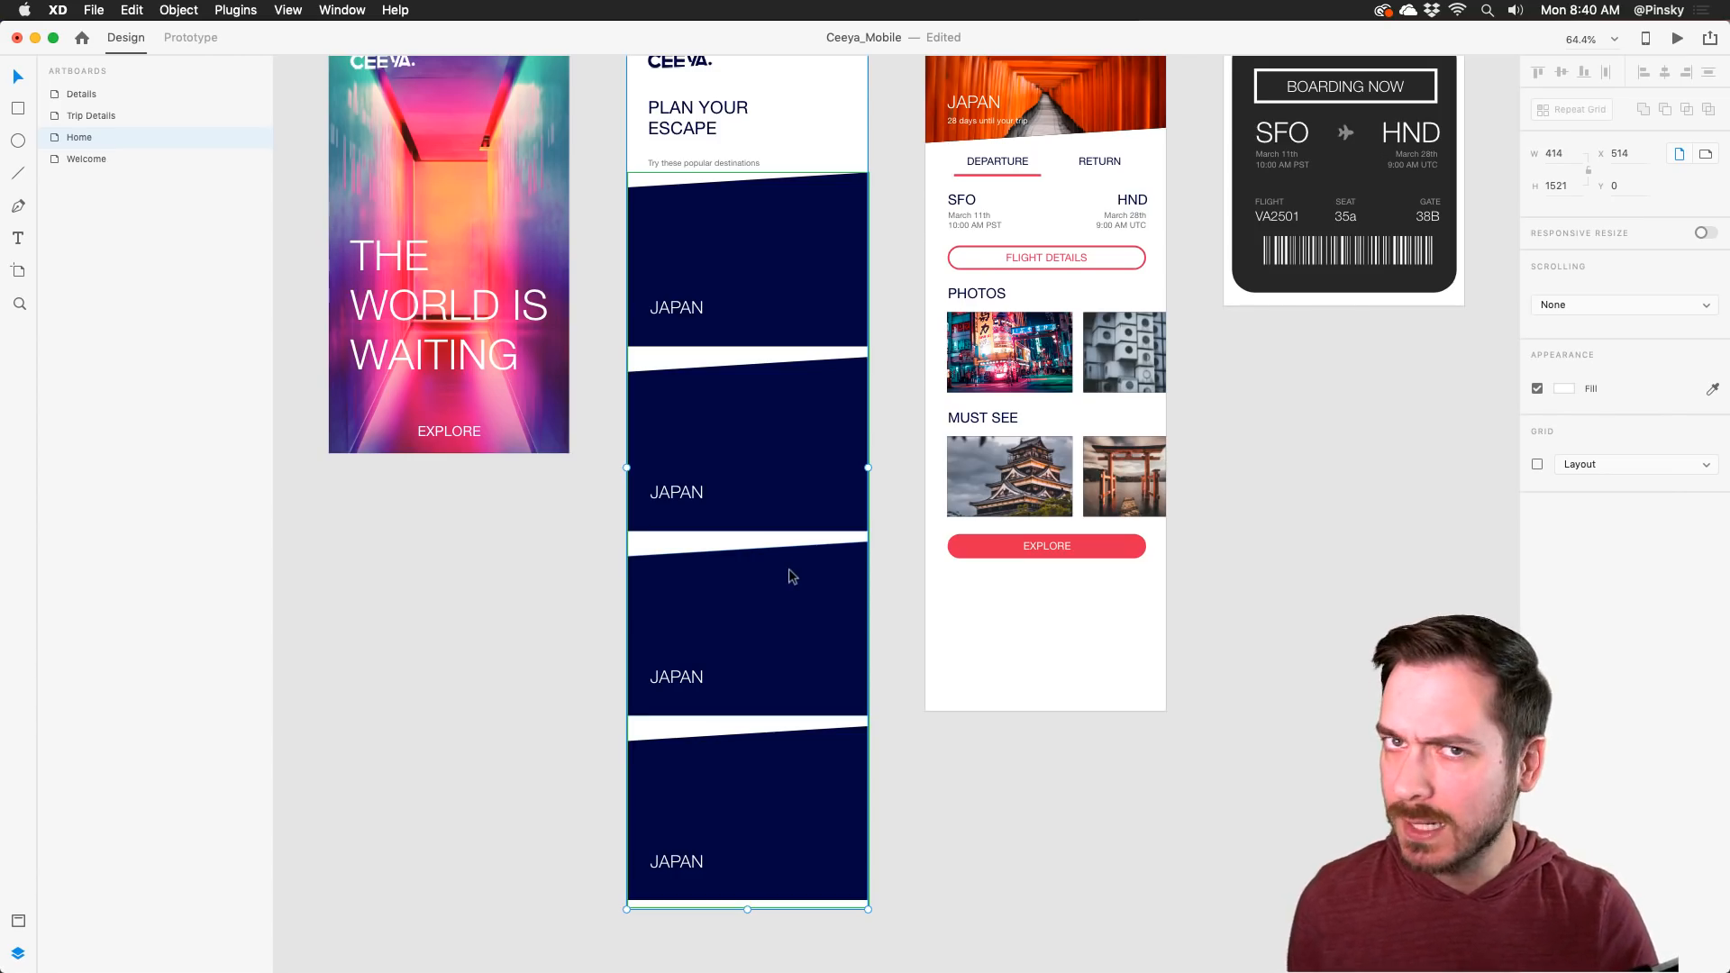
# Step: Fill the four Repeat Grid banners with 01.jpg, 02.jpg, 03.jpg and 04.jpg from the Pre-Challenge folder in Finder
pyautogui.press('super+Tab')
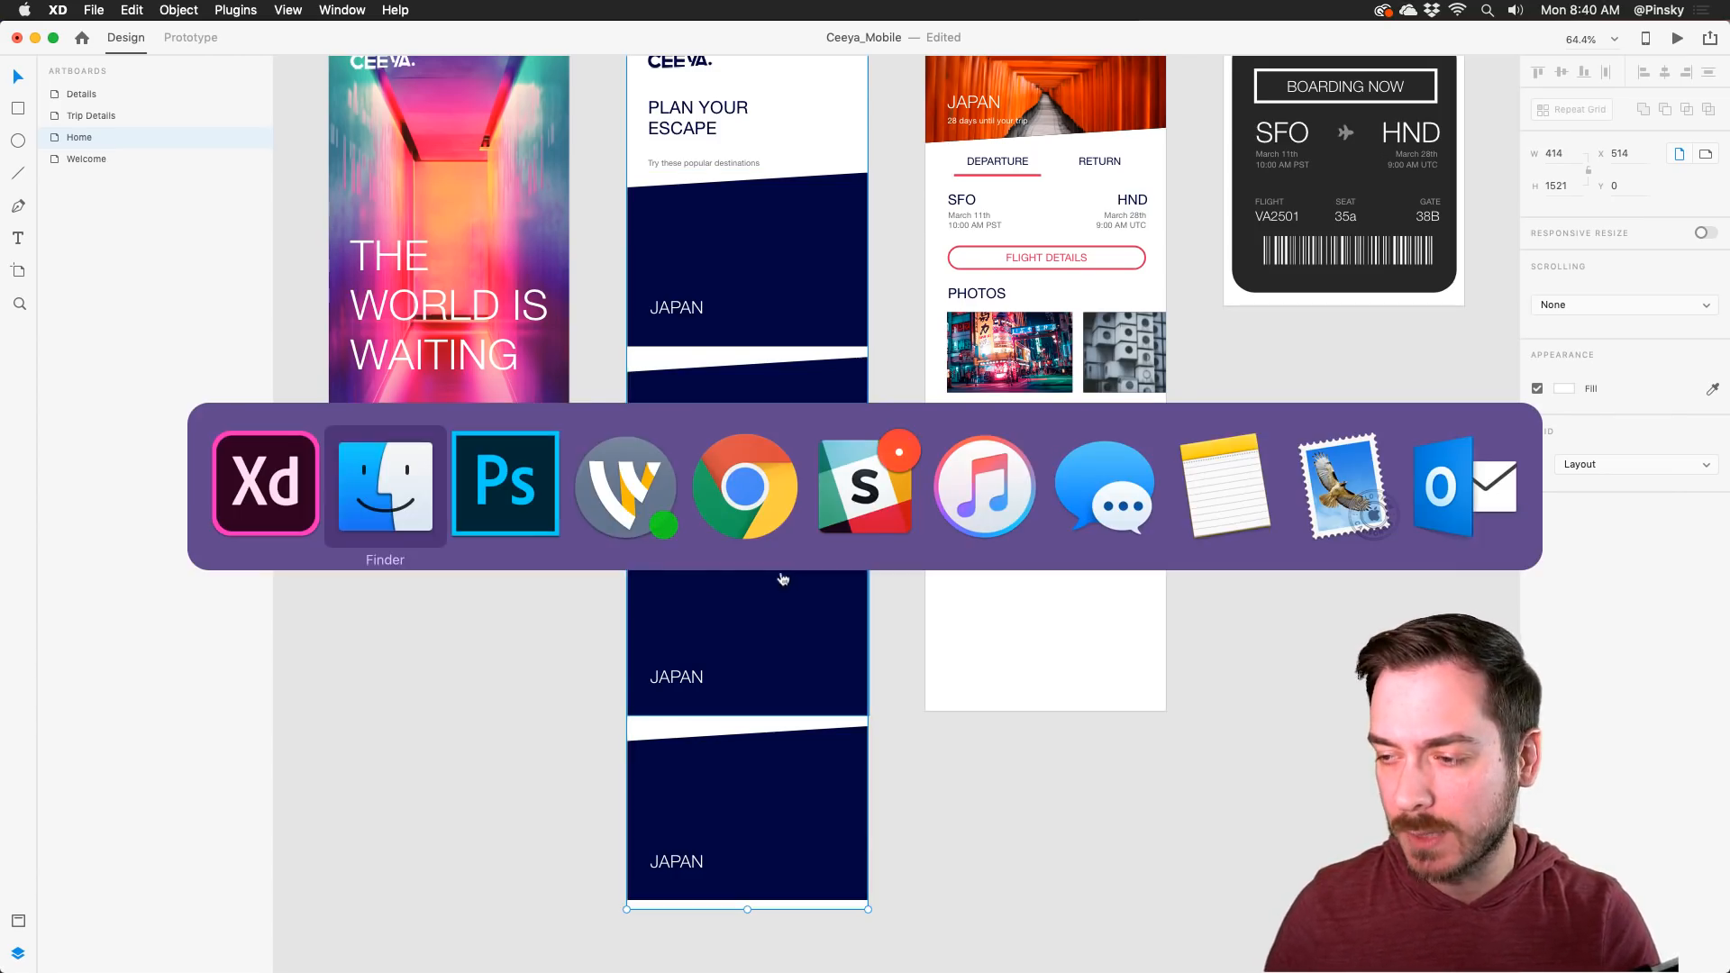
pyautogui.click(415, 499)
pyautogui.moveTo(952, 307); pyautogui.dragTo(622, 221)
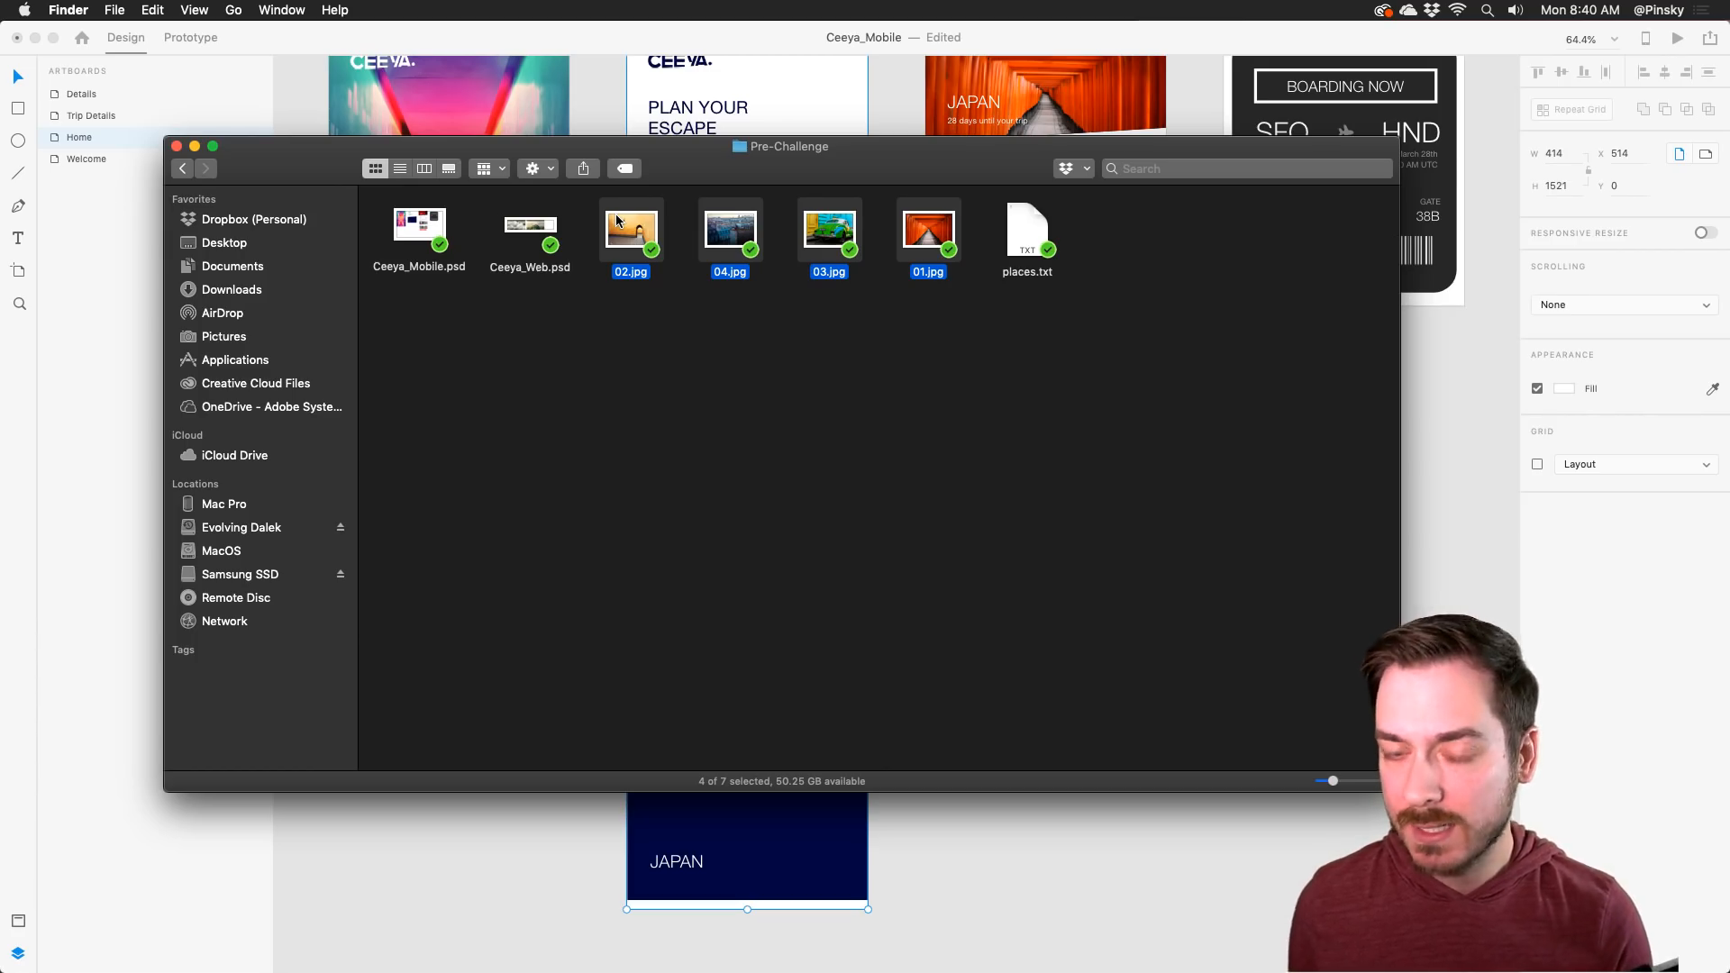
pyautogui.click(1014, 43)
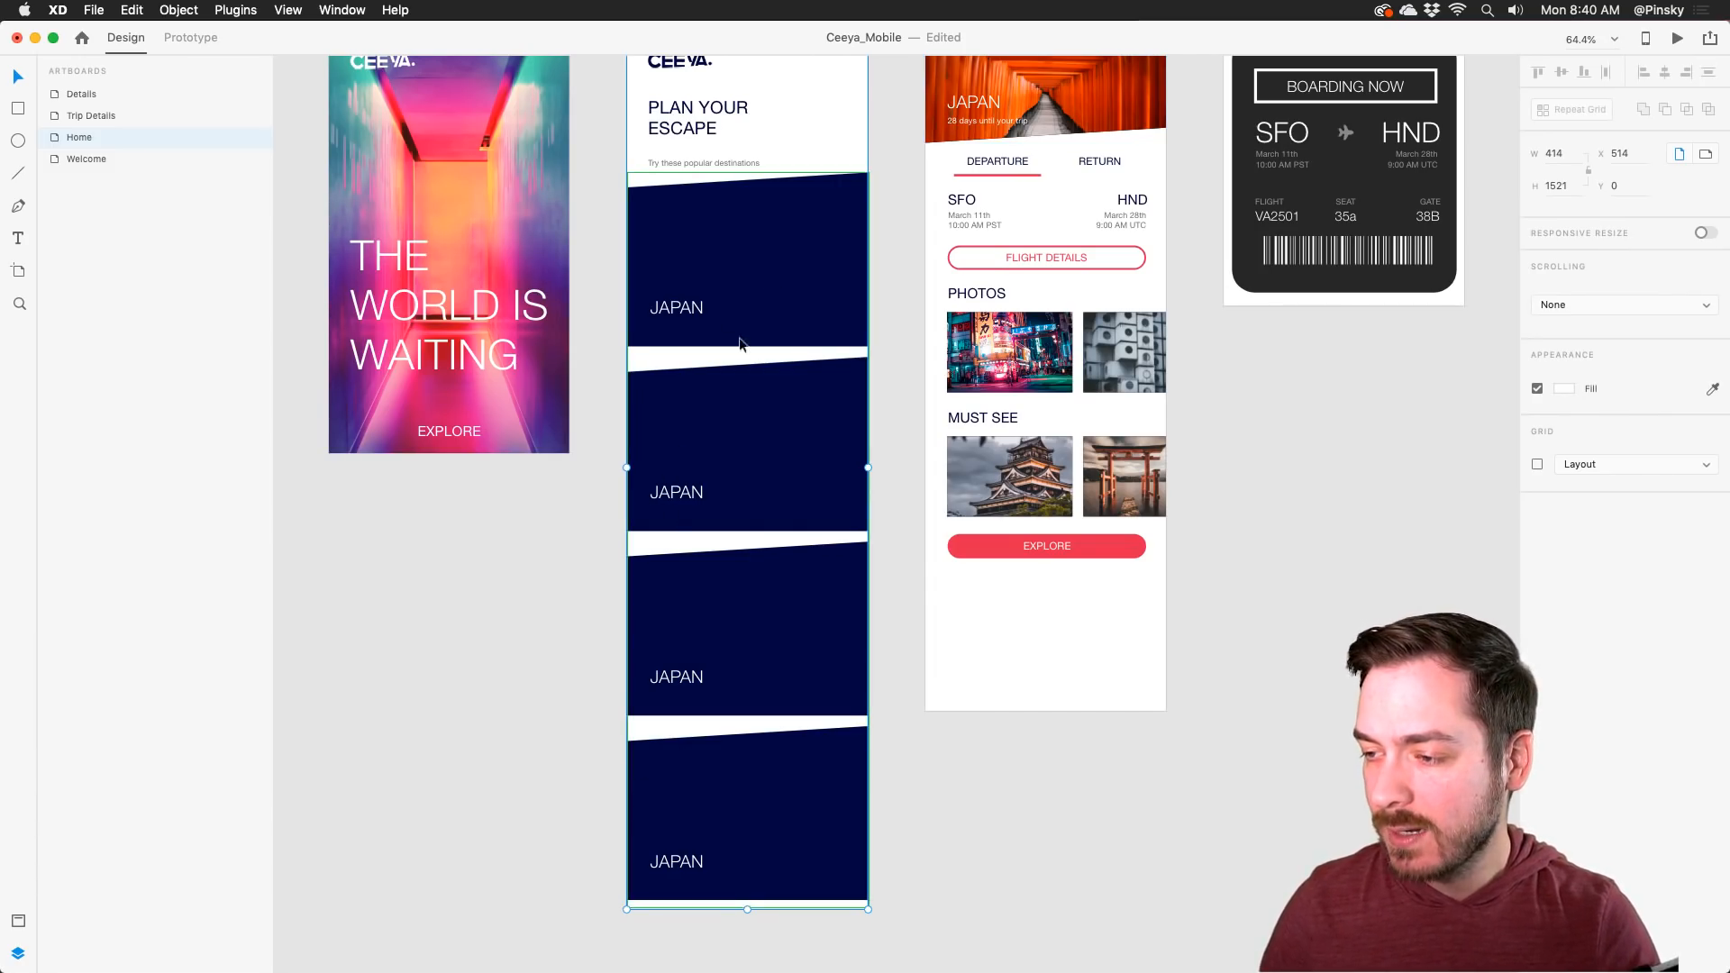
pyautogui.press('super+Tab')
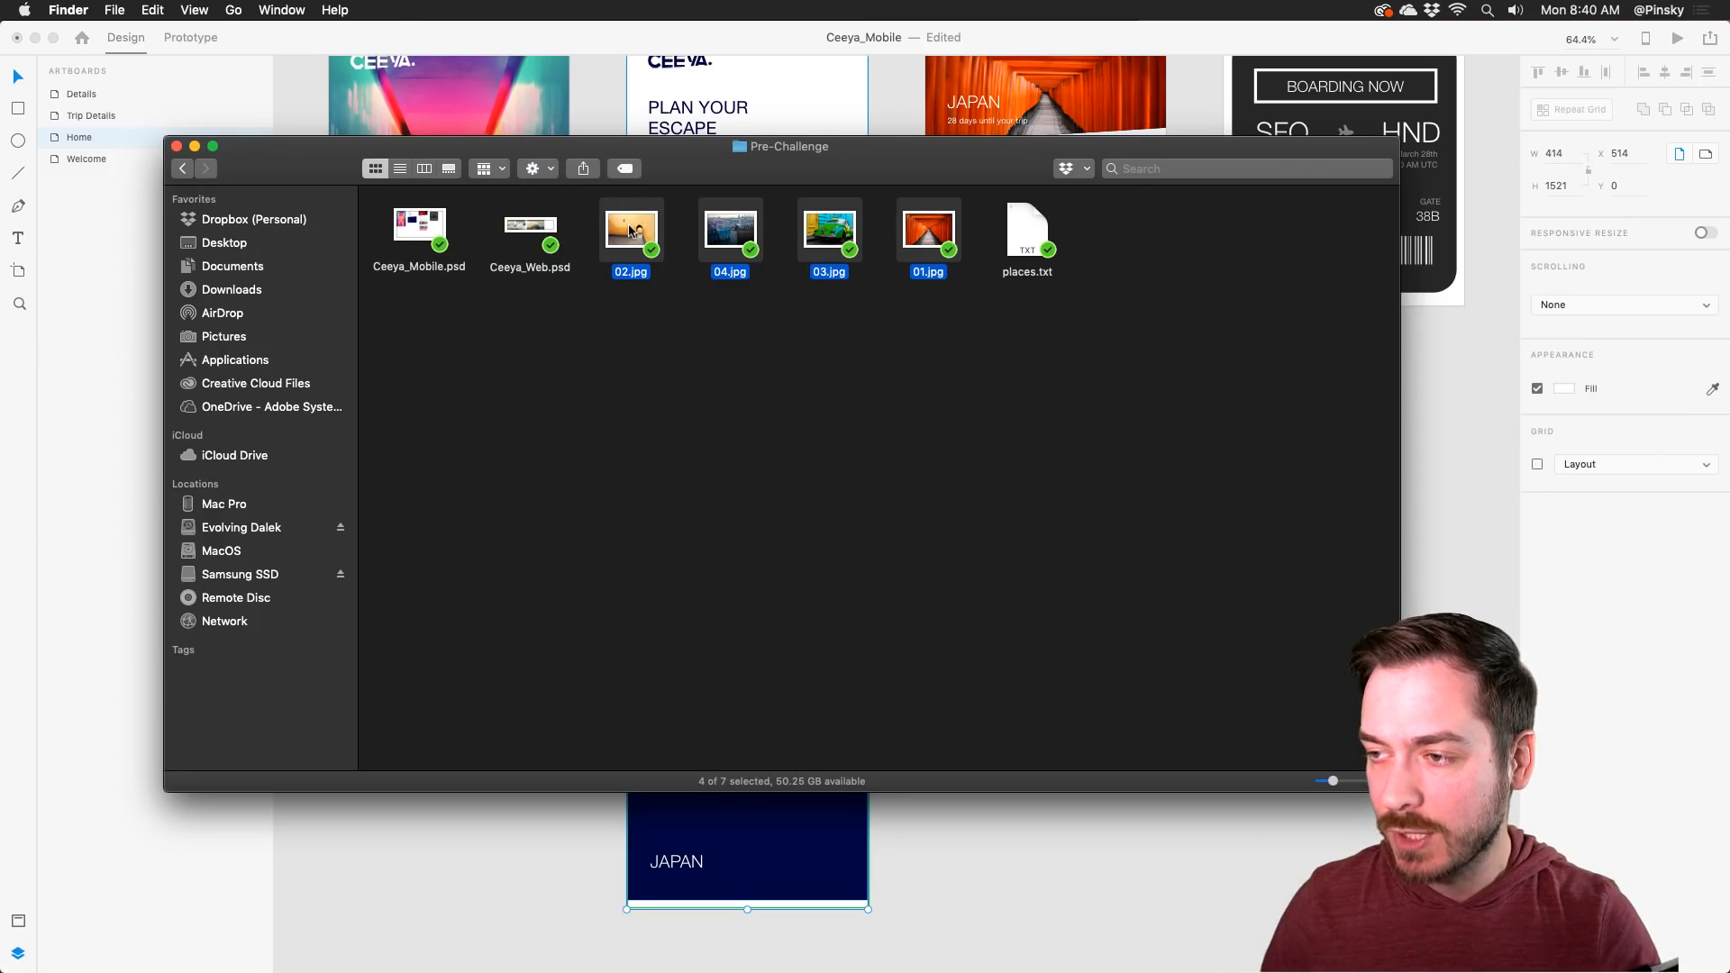
pyautogui.moveTo(629, 232); pyautogui.dragTo(752, 245)
pyautogui.press('super+Tab')
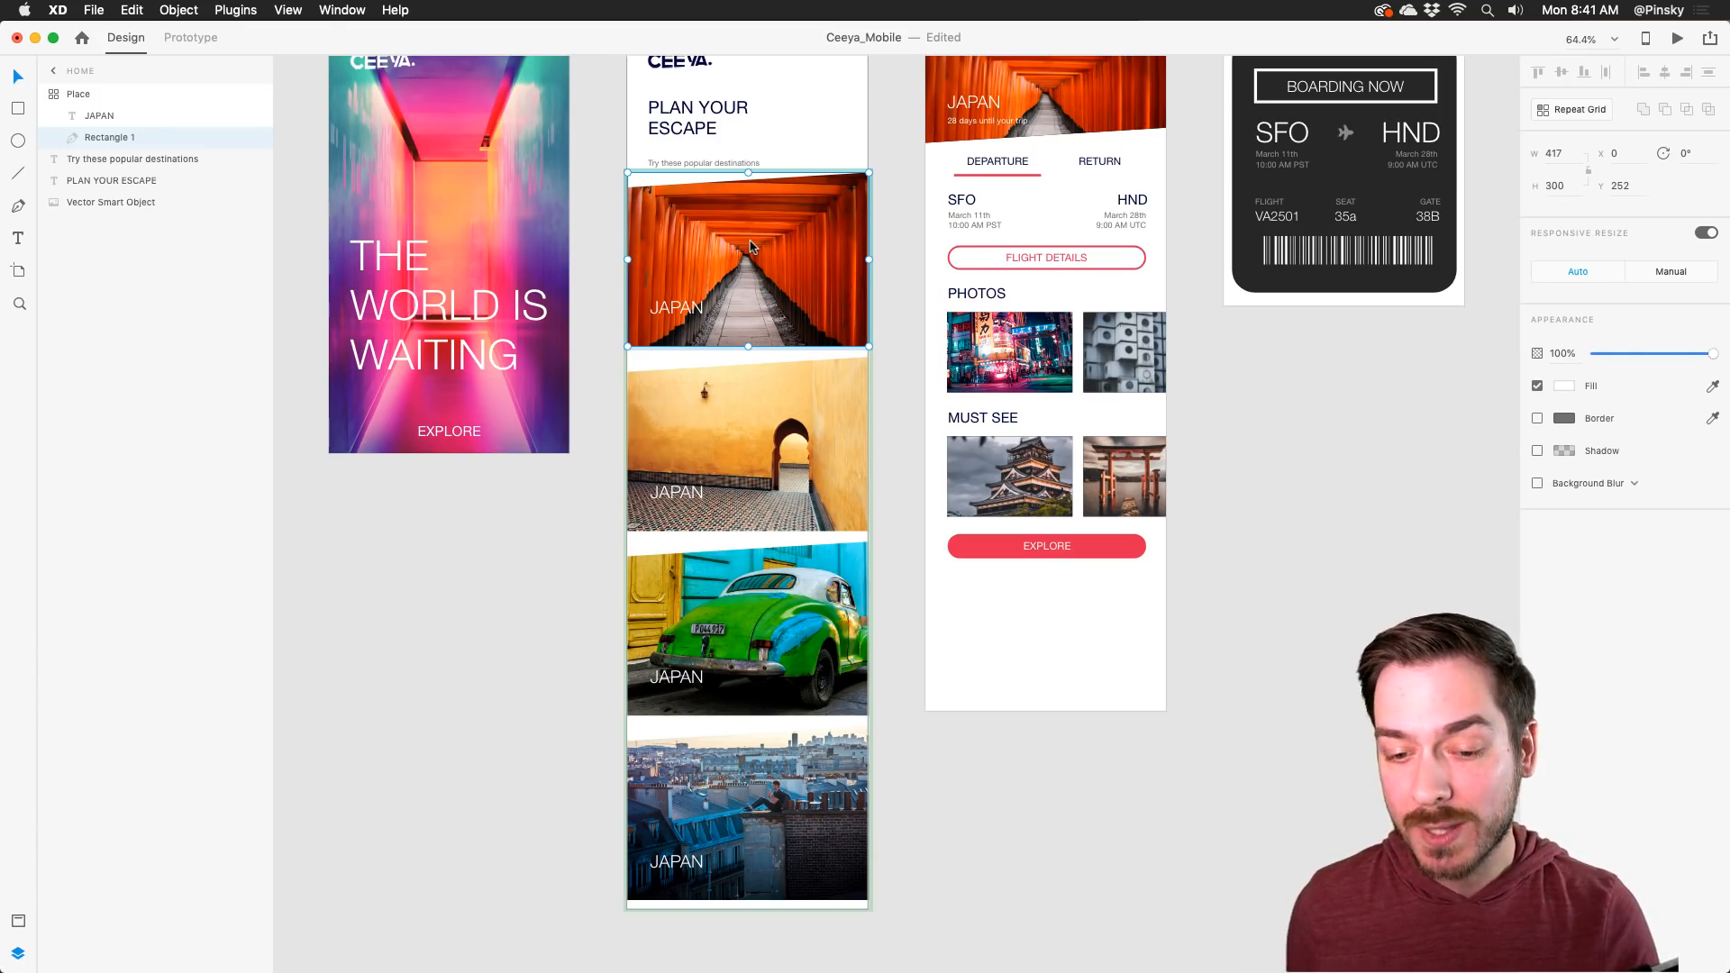
# Step: Preview places.txt in Finder and drop it onto the JAPAN label in the Repeat Grid to fill in the destination names
pyautogui.press('super+Tab')
pyautogui.click(1024, 225)
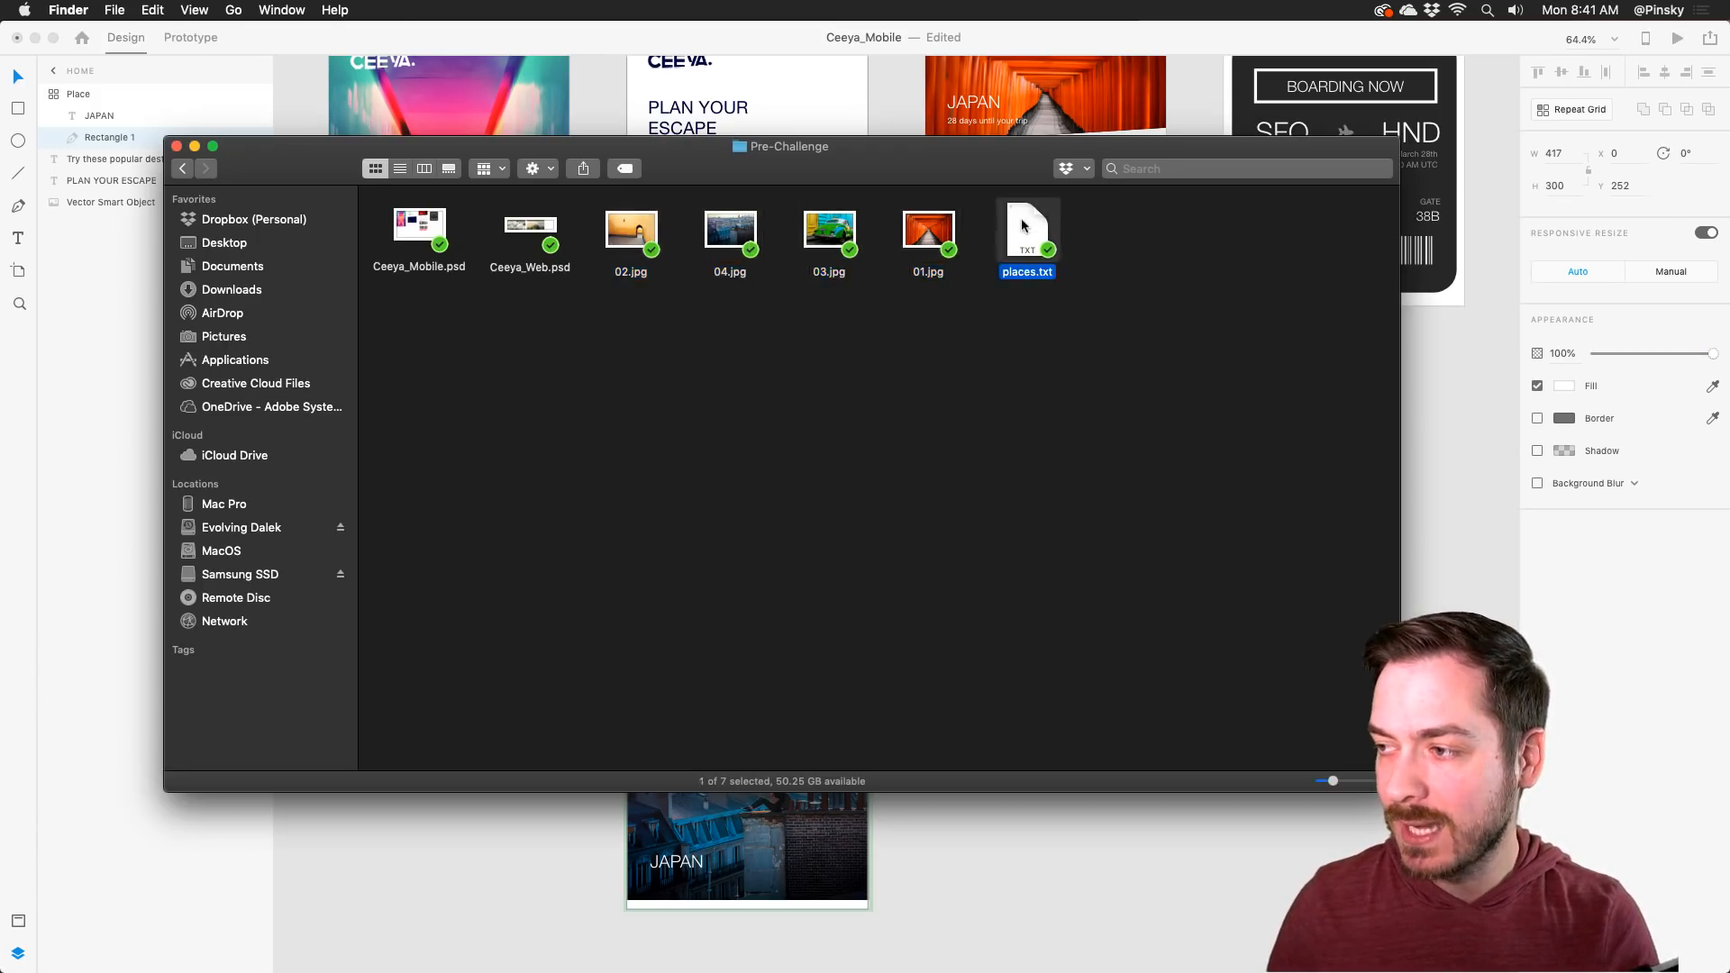
pyautogui.press('space')
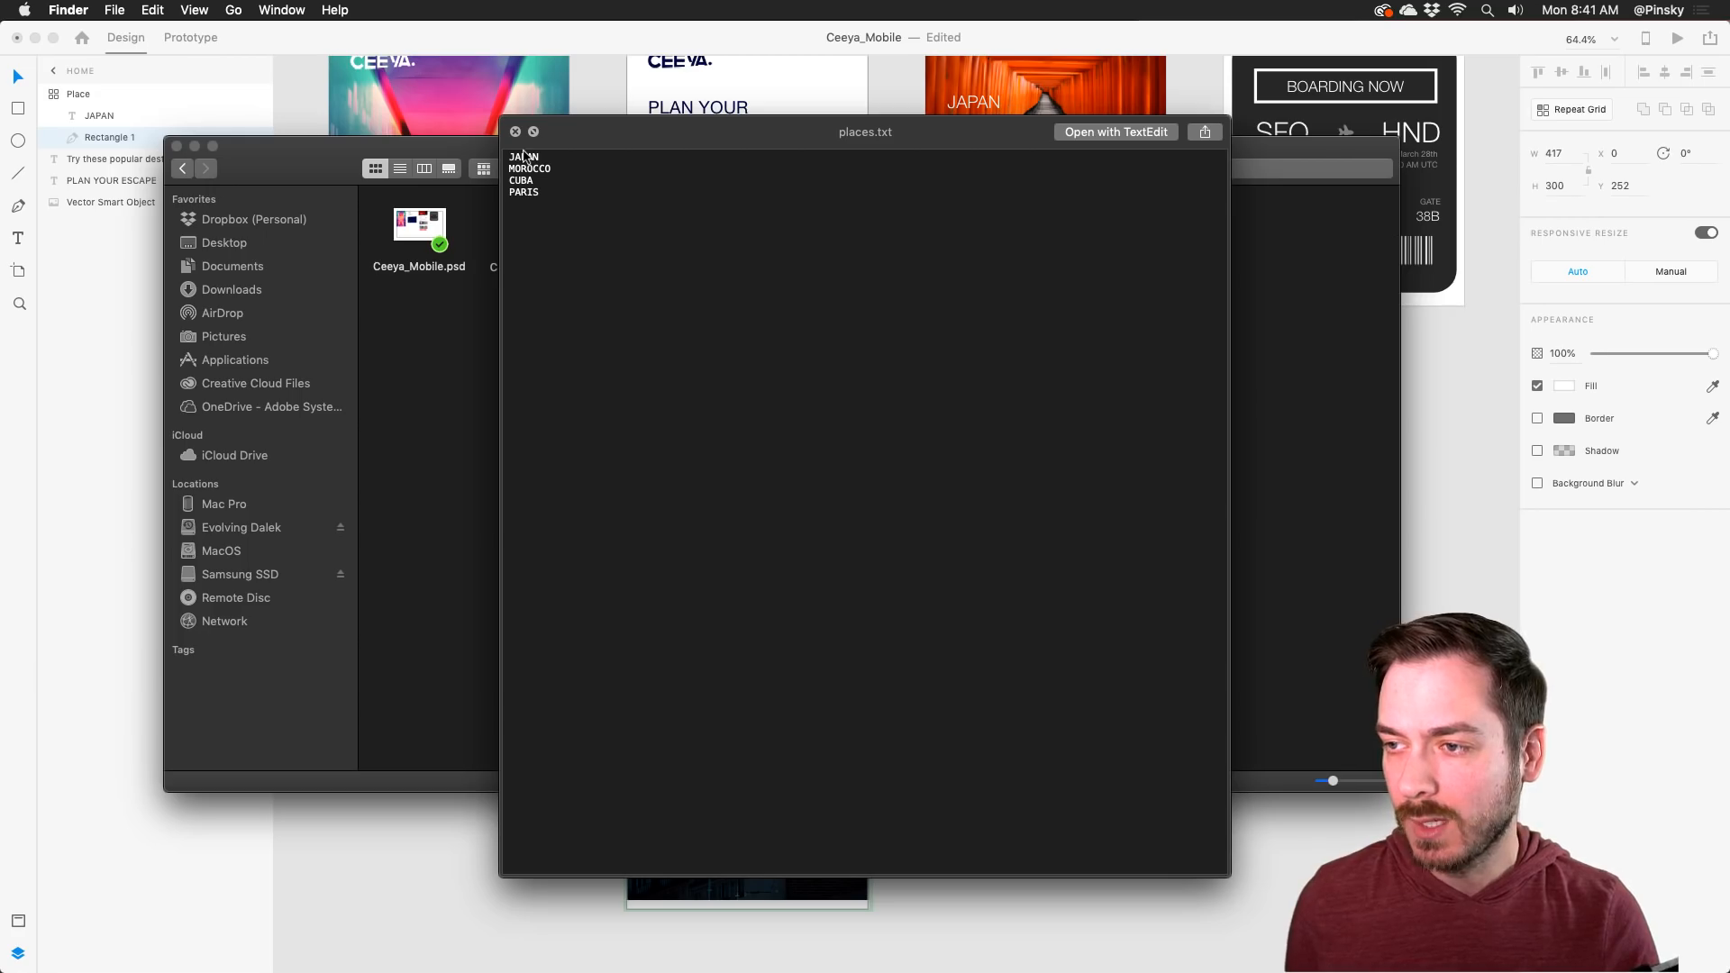
pyautogui.press('space')
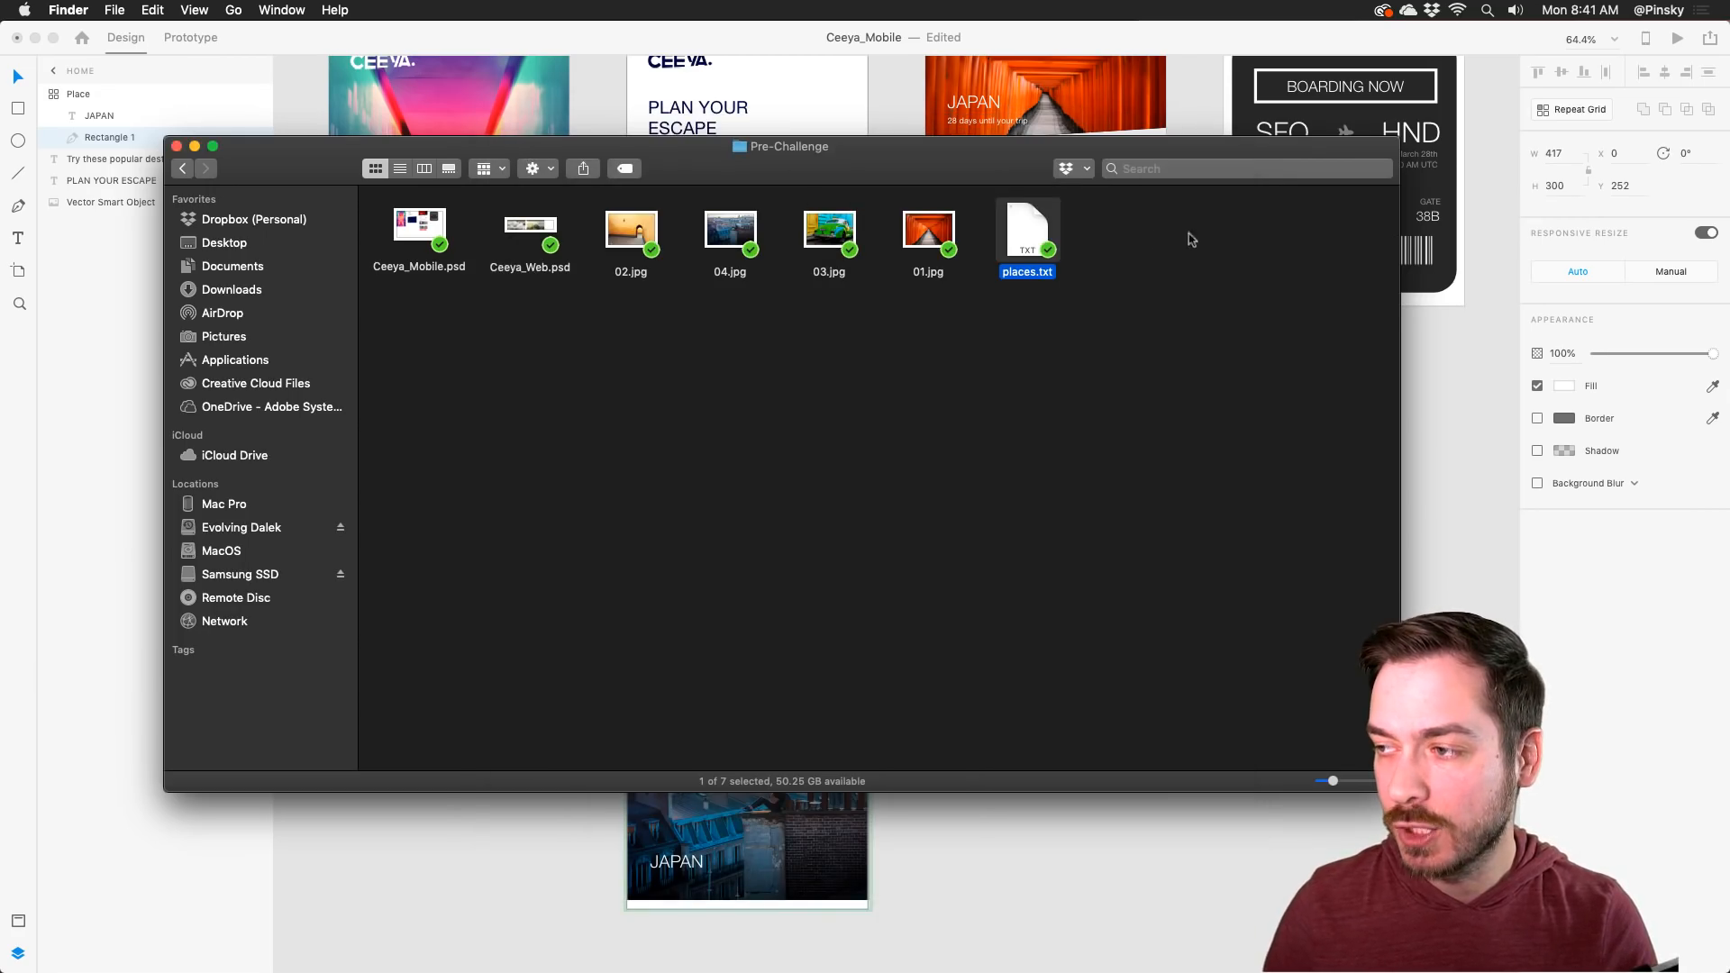
pyautogui.moveTo(1025, 230); pyautogui.dragTo(677, 309)
pyautogui.press('super+Tab')
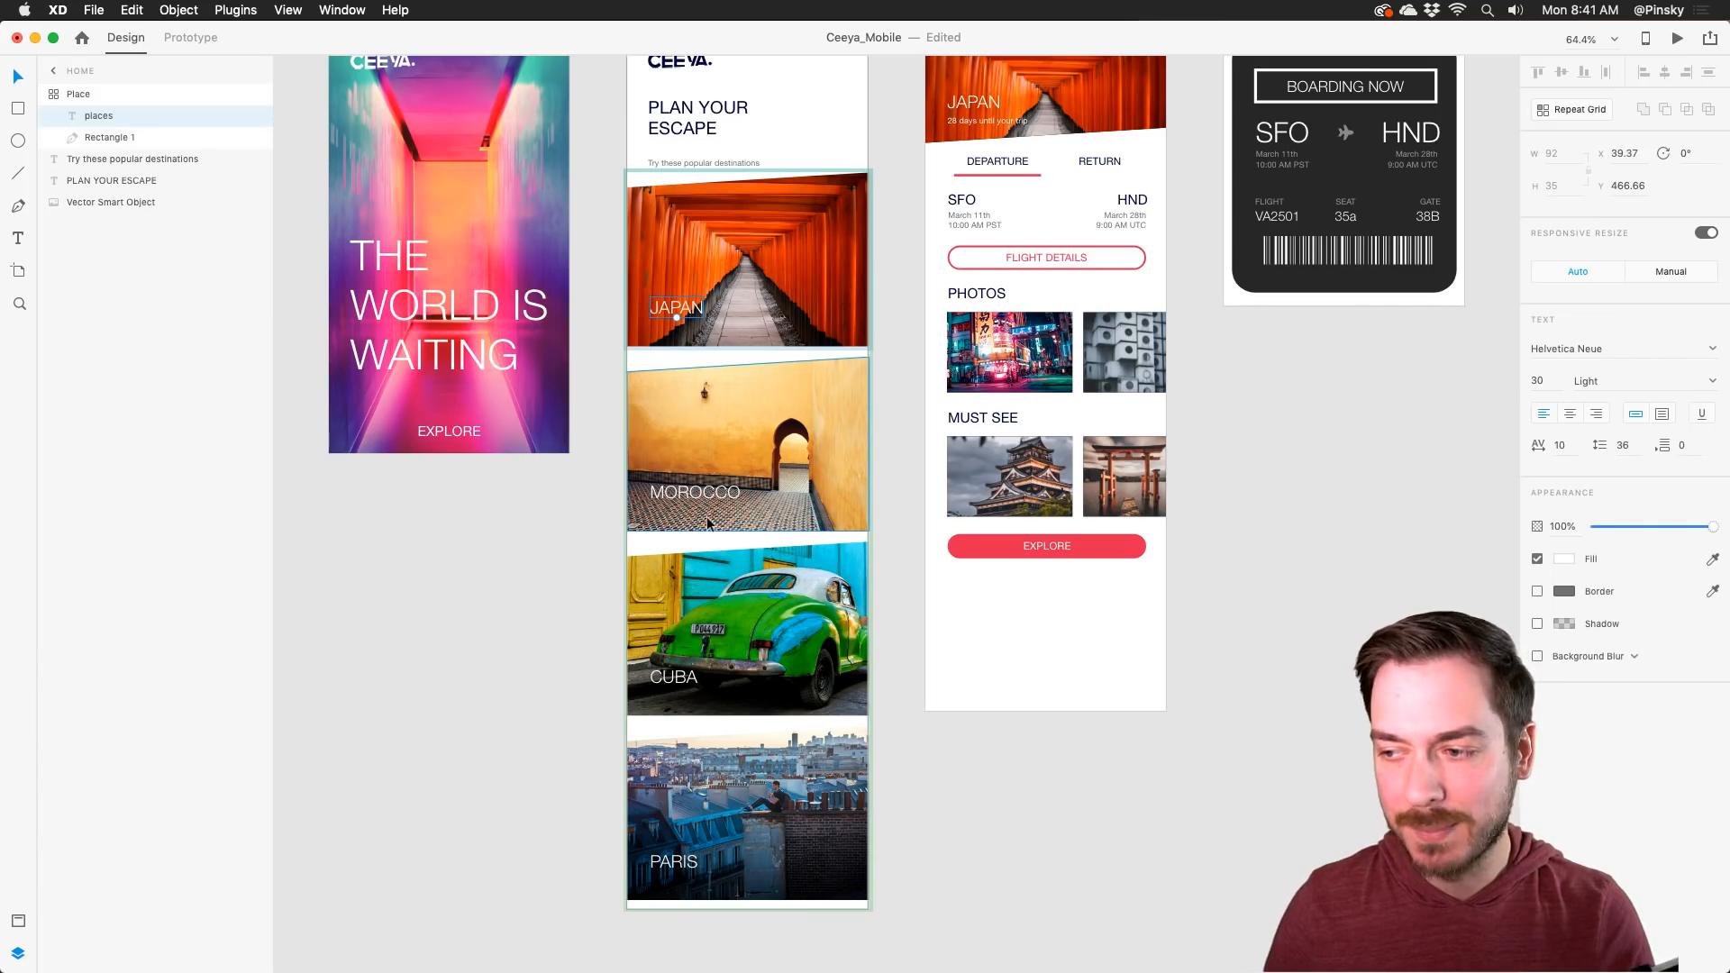
# Step: Reduce the spacing between the Repeat Grid banners until their slanted edges meet without white gaps
pyautogui.click(735, 351)
pyautogui.click(774, 267)
pyautogui.moveTo(755, 350); pyautogui.dragTo(755, 319)
# Step: Shorten the Home artboard to a height of 1358 so it ends at the PARIS banner
pyautogui.scroll(2, 721, 225)
pyautogui.click(650, 62)
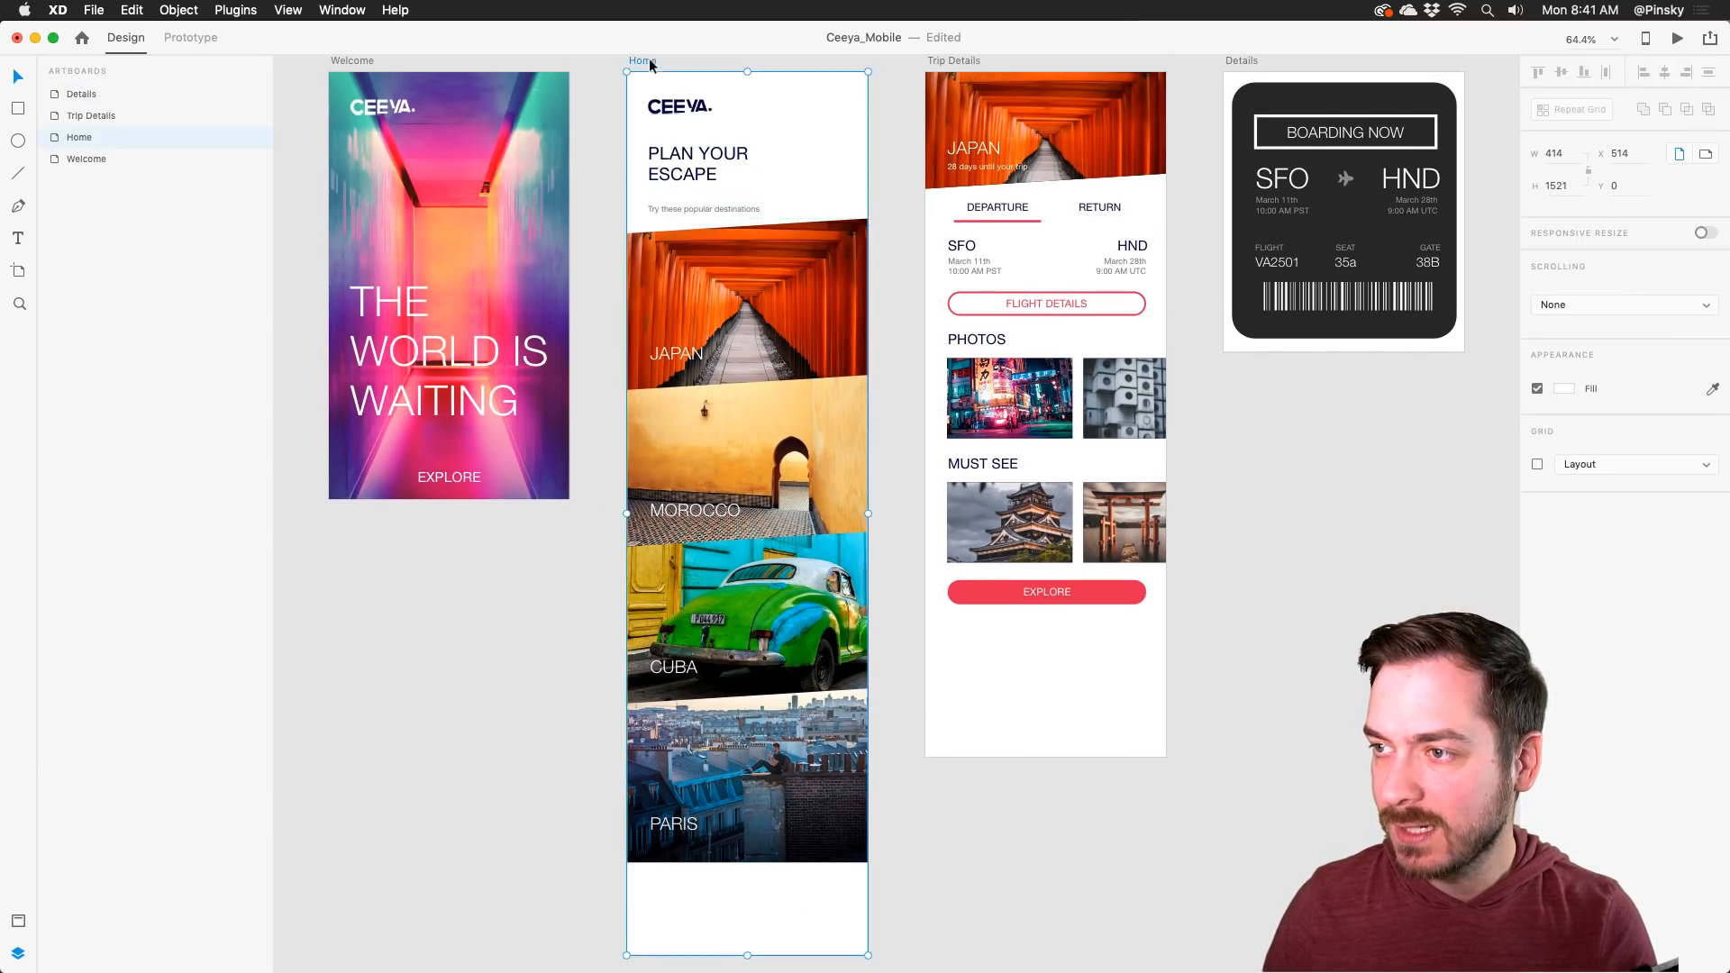
pyautogui.scroll(-1, 749, 958)
pyautogui.moveTo(747, 944); pyautogui.dragTo(757, 850)
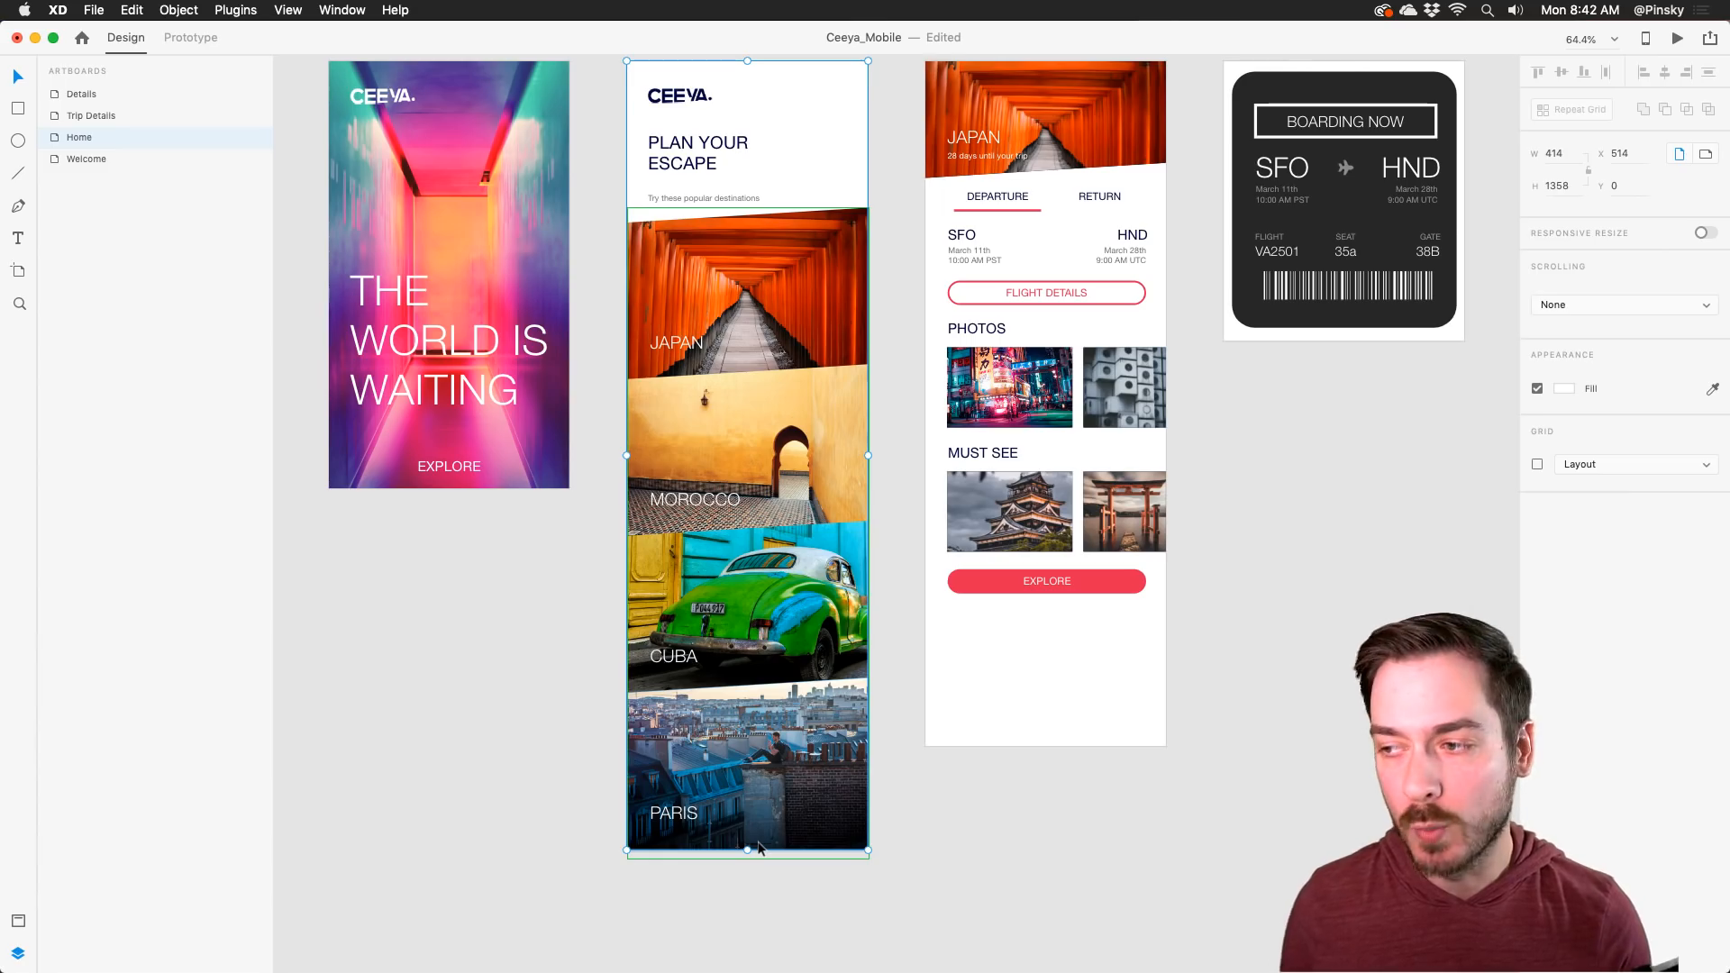
pyautogui.hscroll(5, 1093, 463)
pyautogui.scroll(2, 1093, 463)
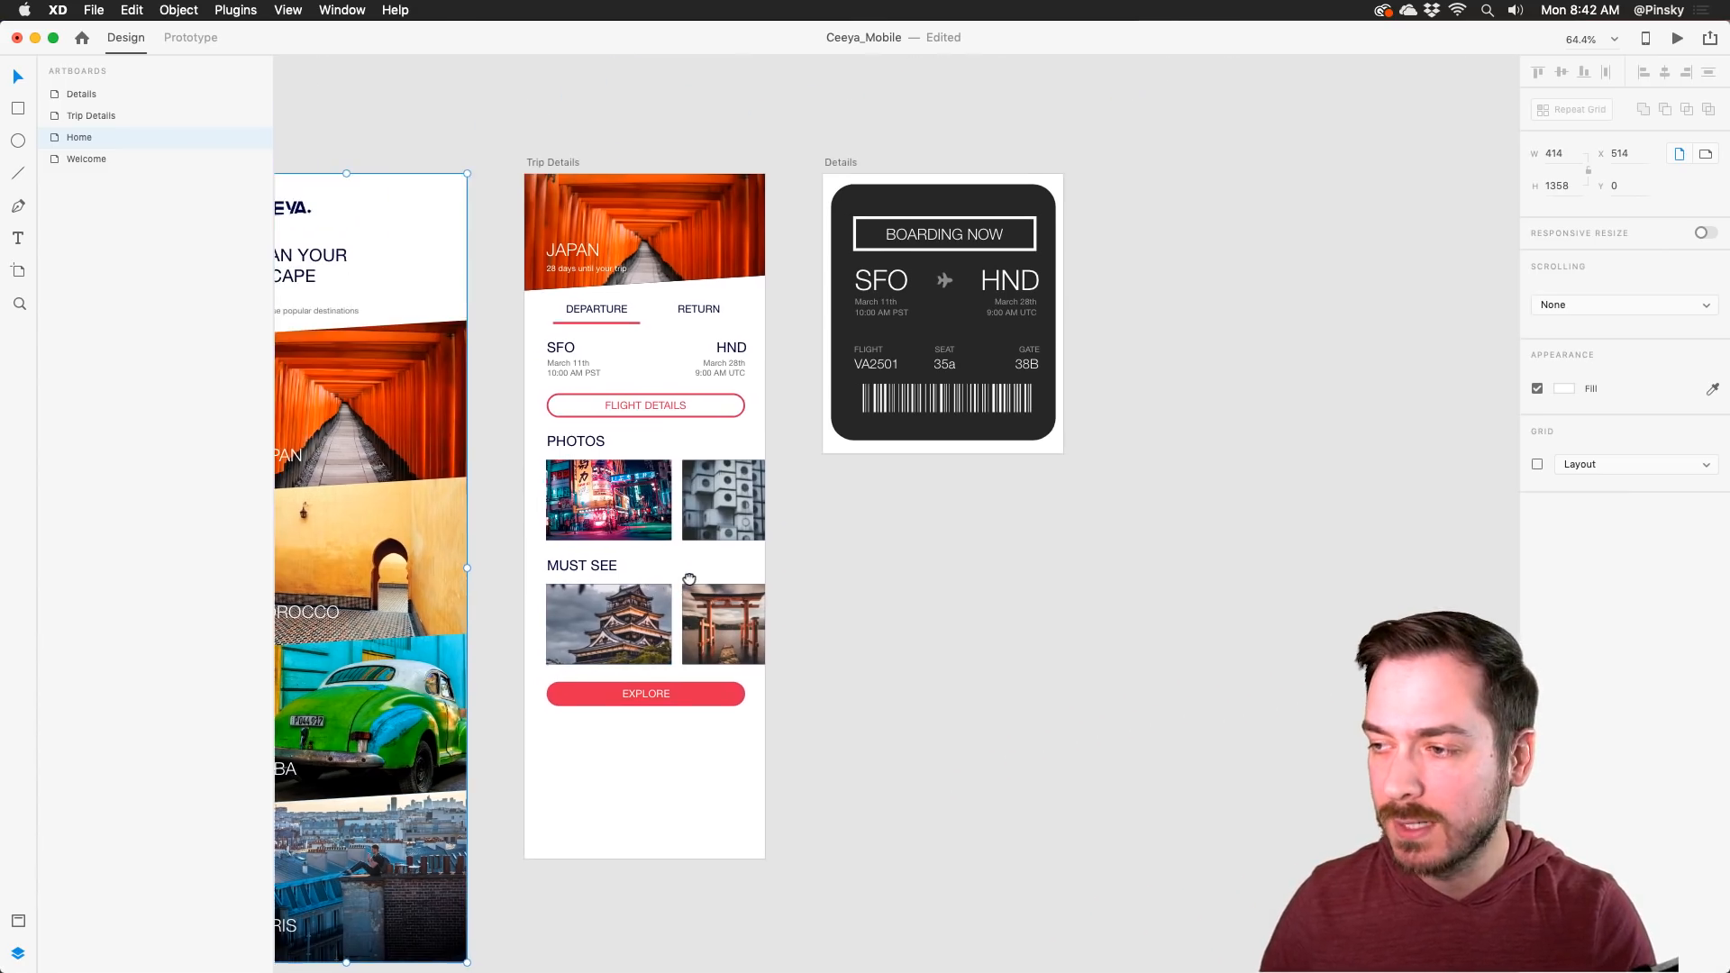
pyautogui.scroll(2, 897, 477)
pyautogui.click(830, 142)
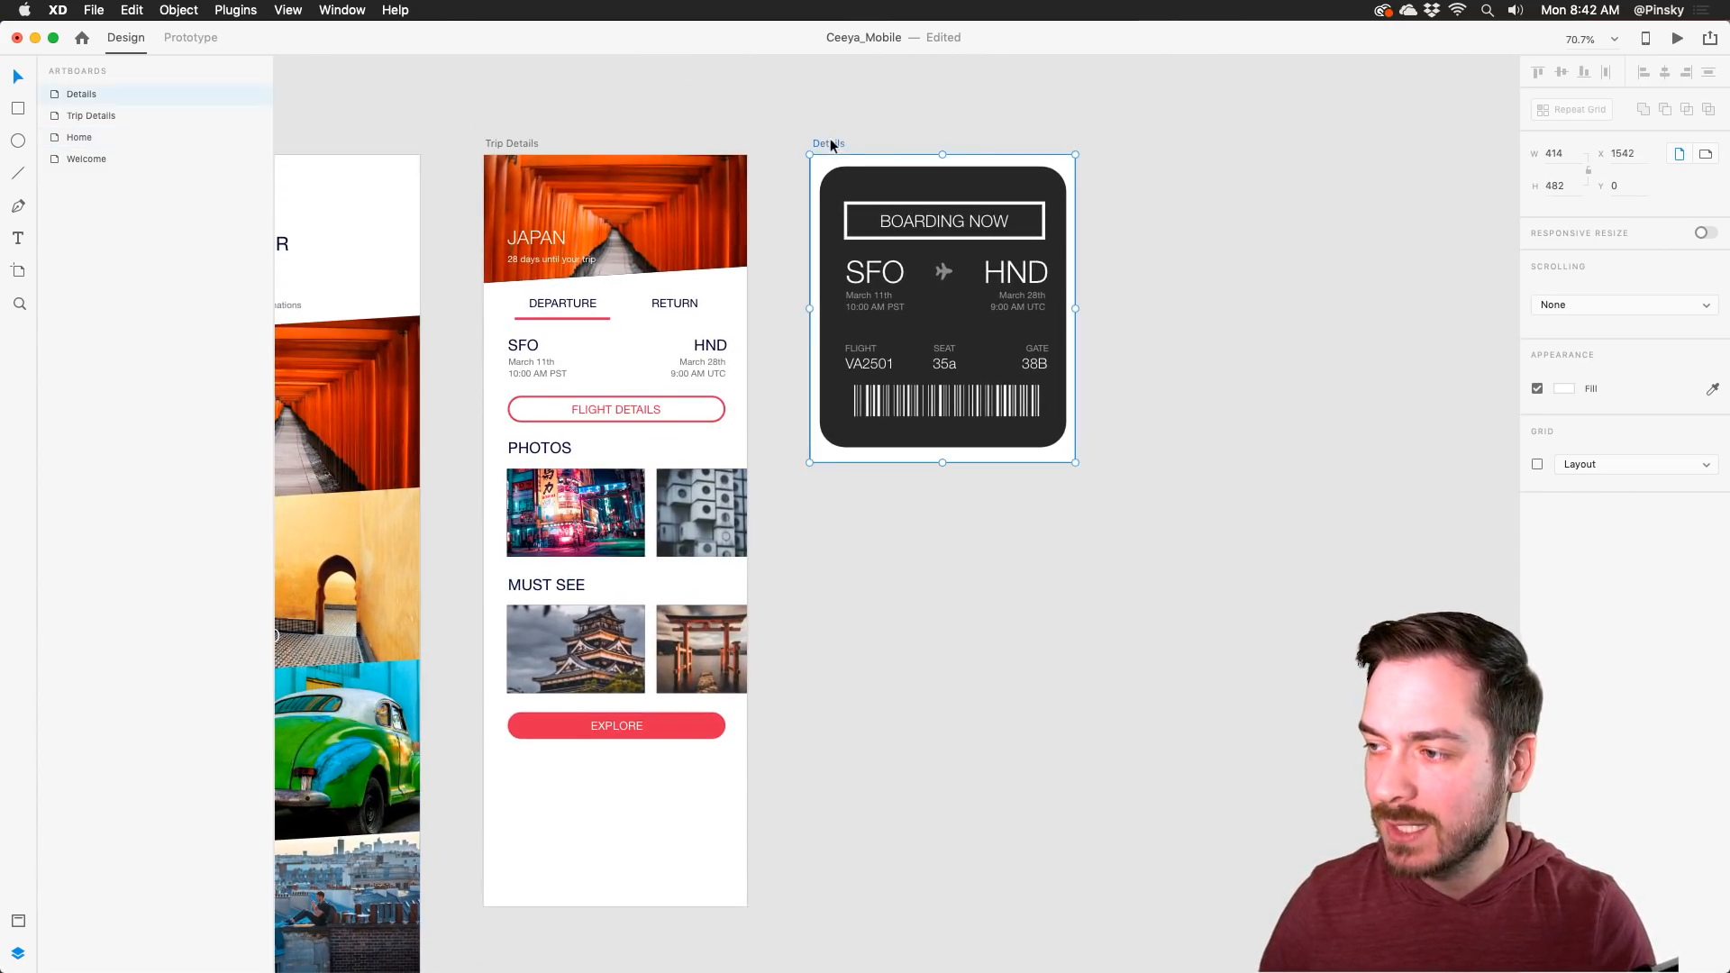
pyautogui.moveTo(825, 137)
pyautogui.mouseDown()
pyautogui.moveTo(861, 175)
pyautogui.moveTo(821, 140)
pyautogui.mouseUp()
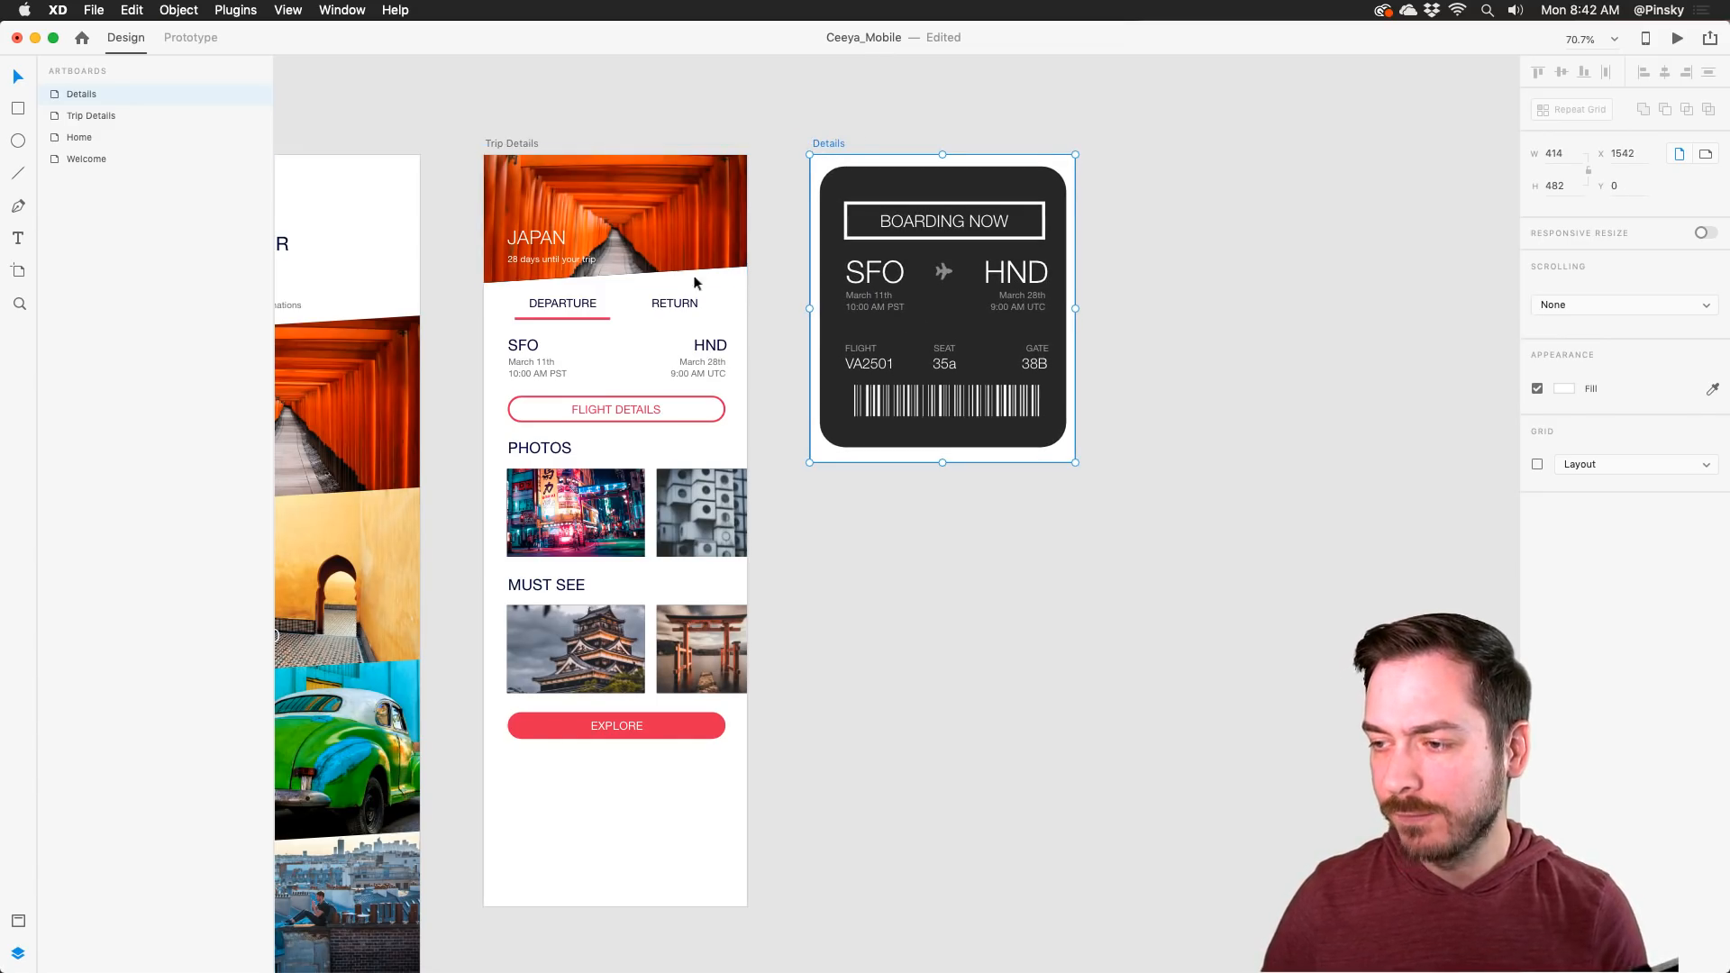
# Step: Switch to Photoshop and duplicate the Trip Details artboard, placing the copy beyond the Details artboard
pyautogui.press('super+Tab')
pyautogui.press('super+Tab')
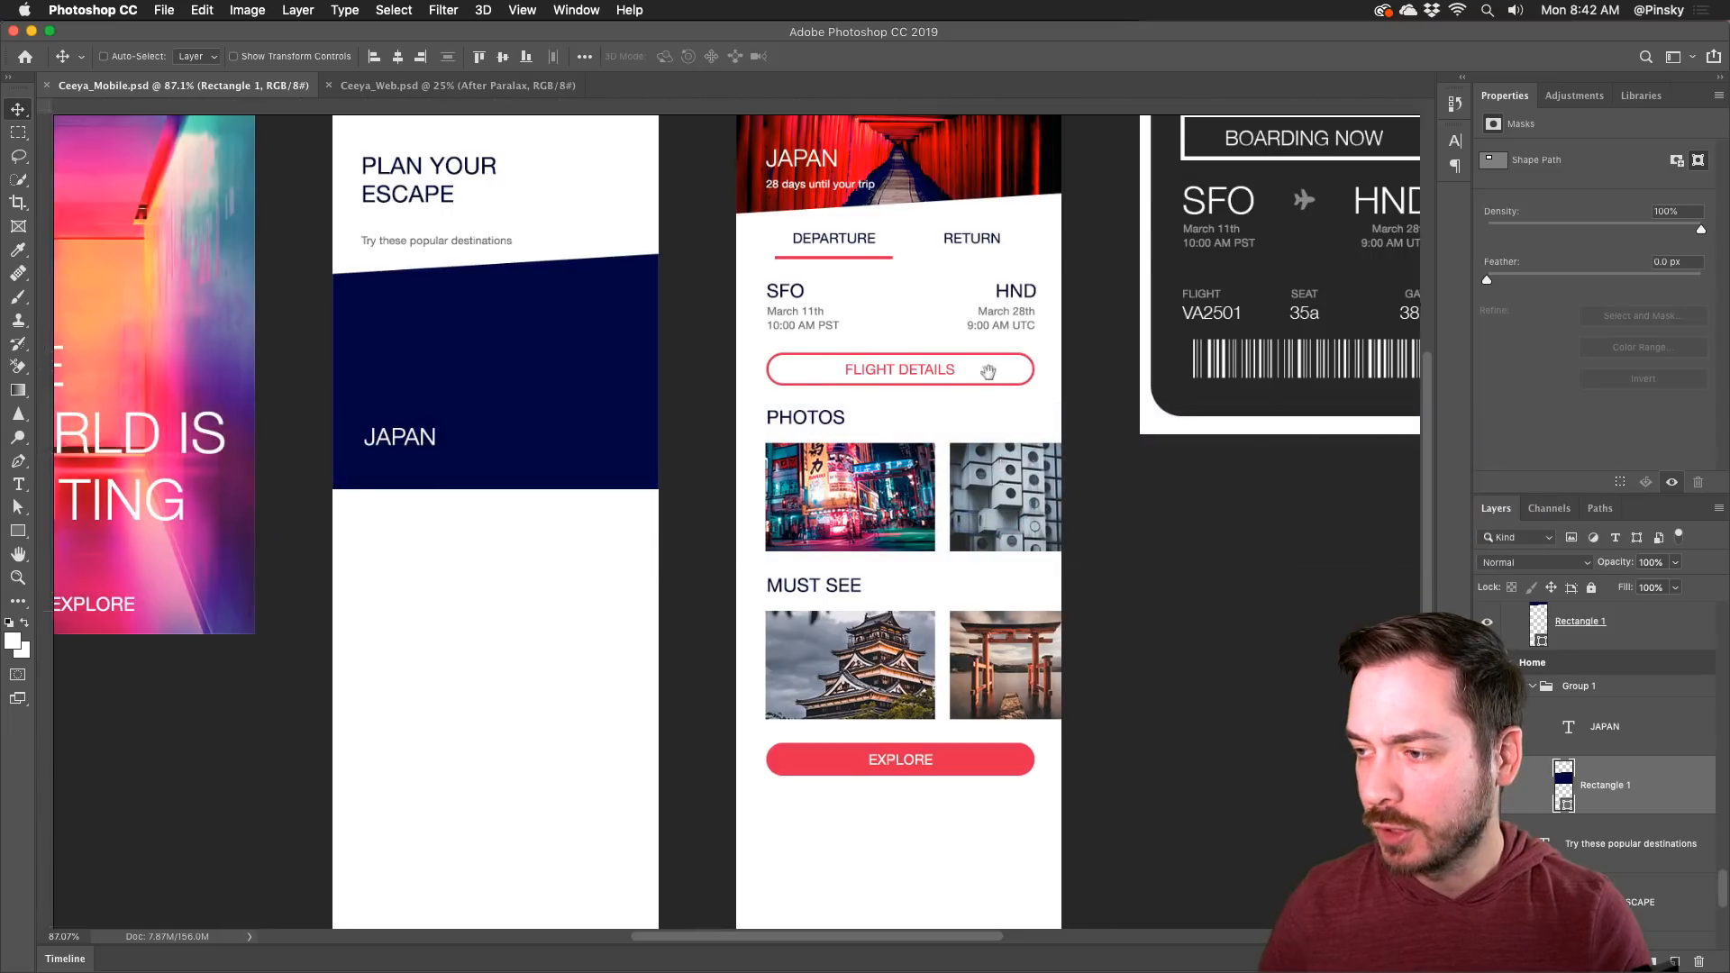
pyautogui.moveTo(989, 370); pyautogui.dragTo(754, 424)
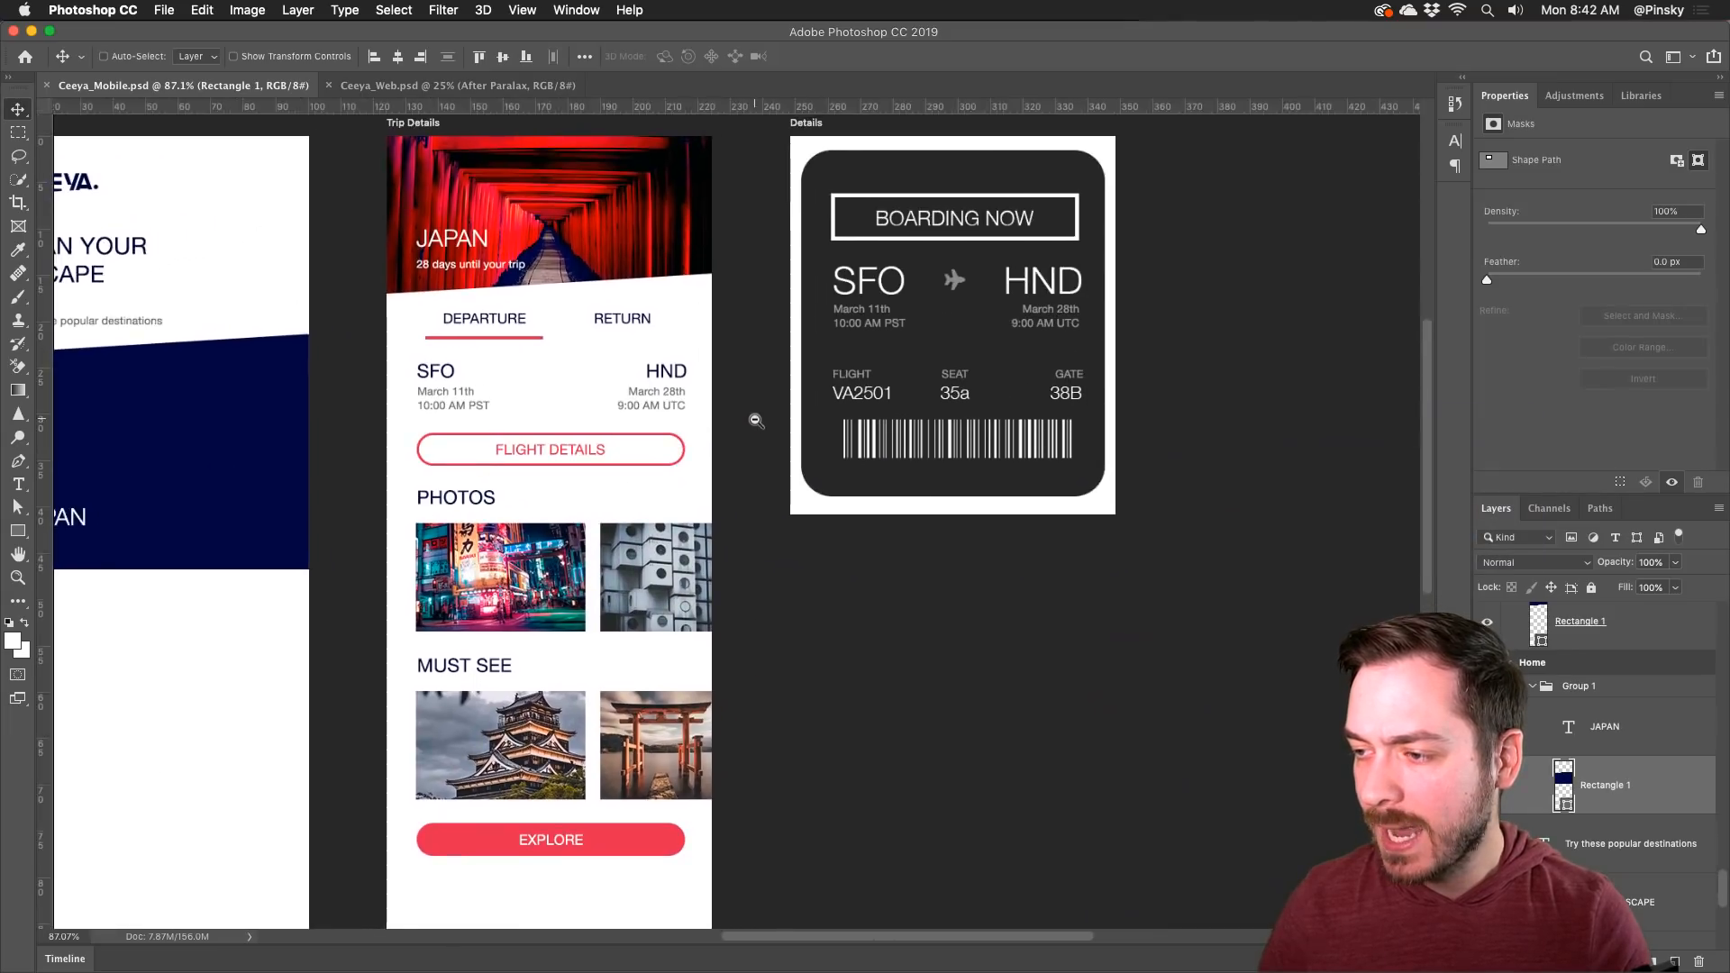
pyautogui.press('super+minus')
pyautogui.hscroll(3, 645, 413)
pyautogui.moveTo(237, 256); pyautogui.dragTo(872, 255)
pyautogui.press('v')
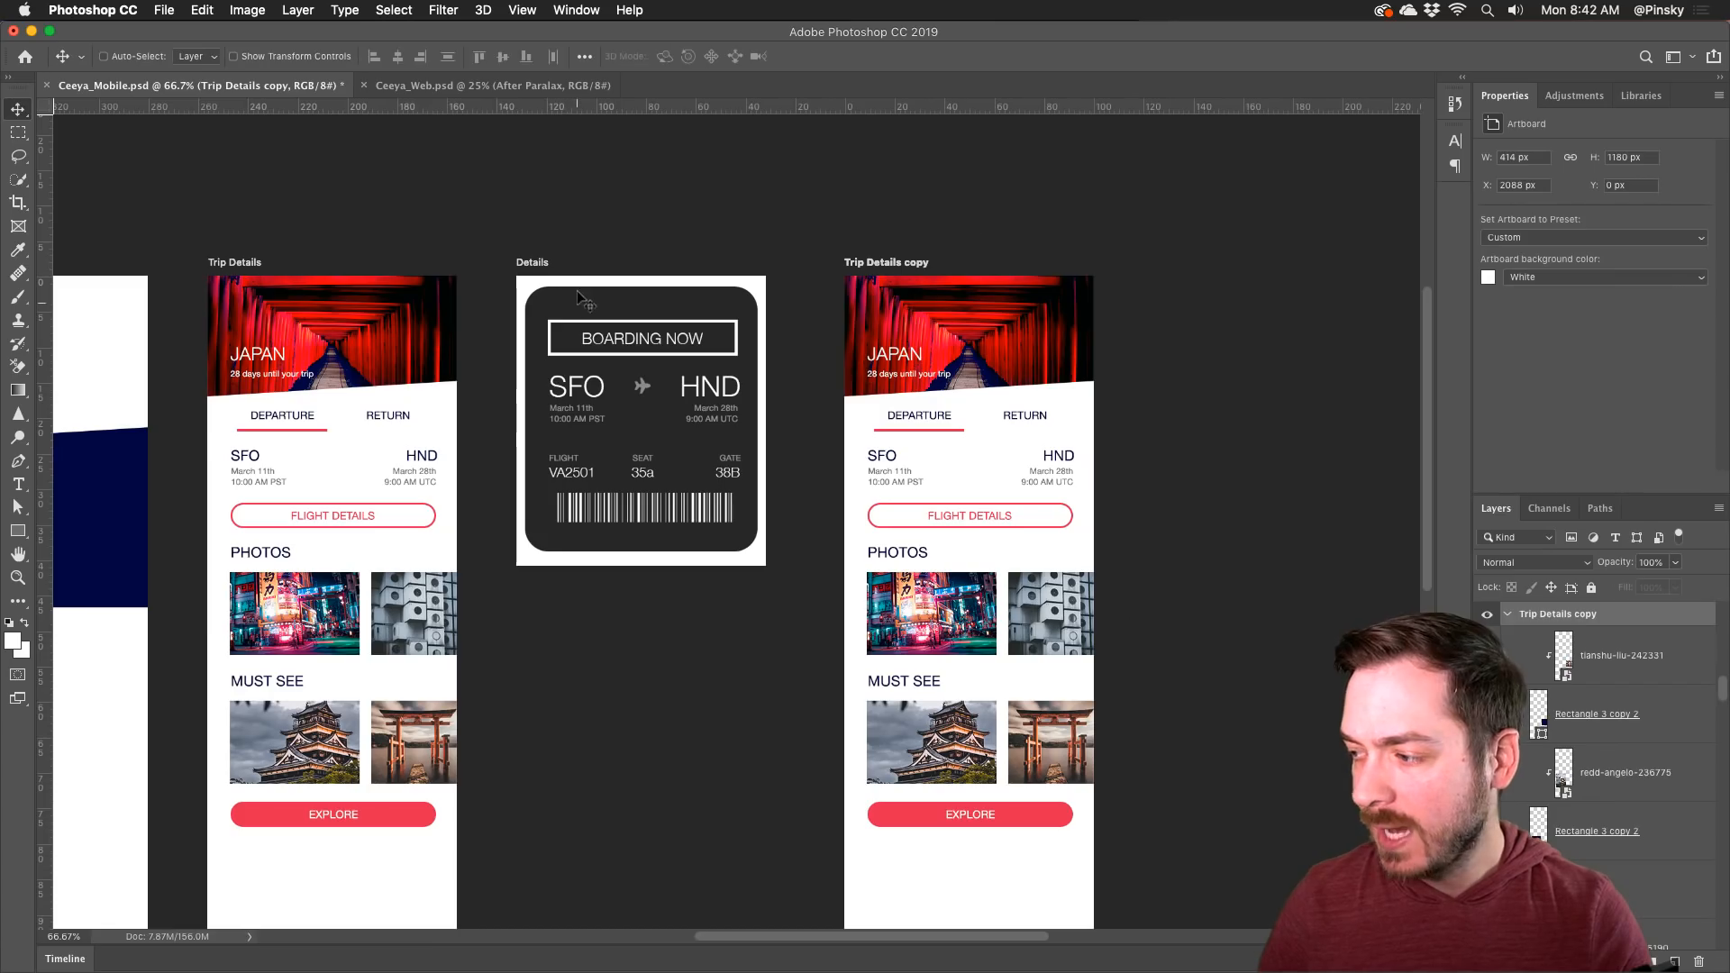
# Step: Group all the boarding pass layers of the Details artboard, down to Rounded Rectangle 1
pyautogui.click(528, 260)
pyautogui.click(1662, 655)
pyautogui.scroll(-2, 1656, 702)
pyautogui.scroll(3, 1656, 703)
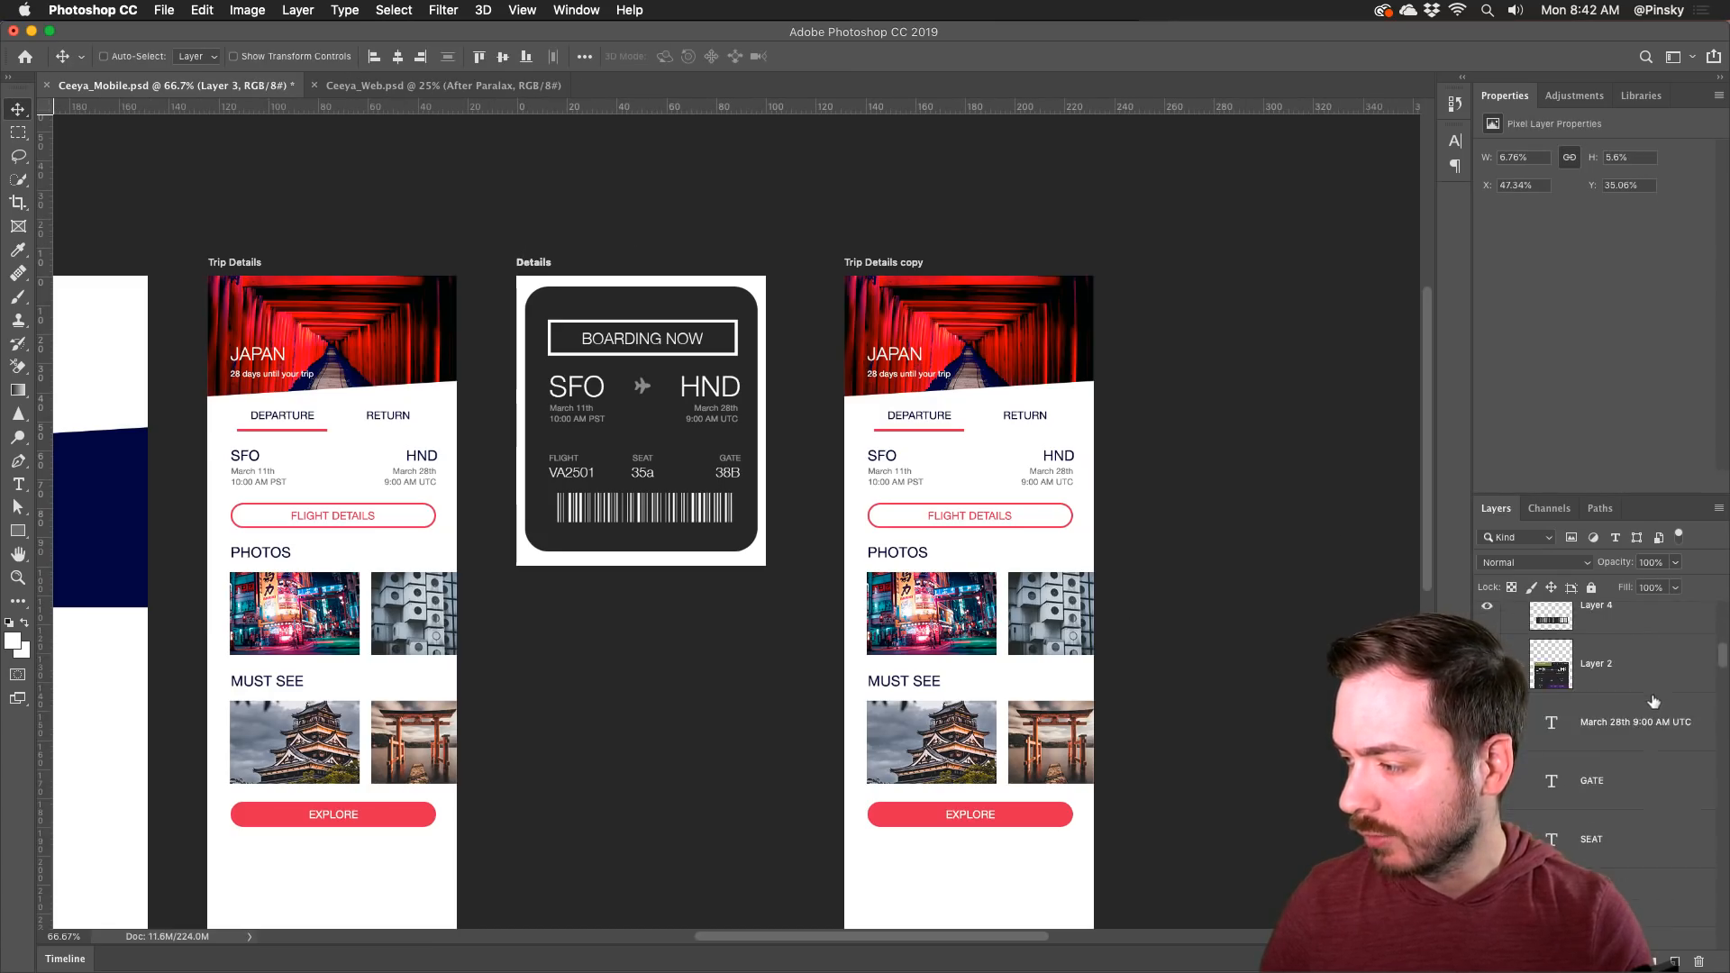
pyautogui.scroll(-3, 1653, 702)
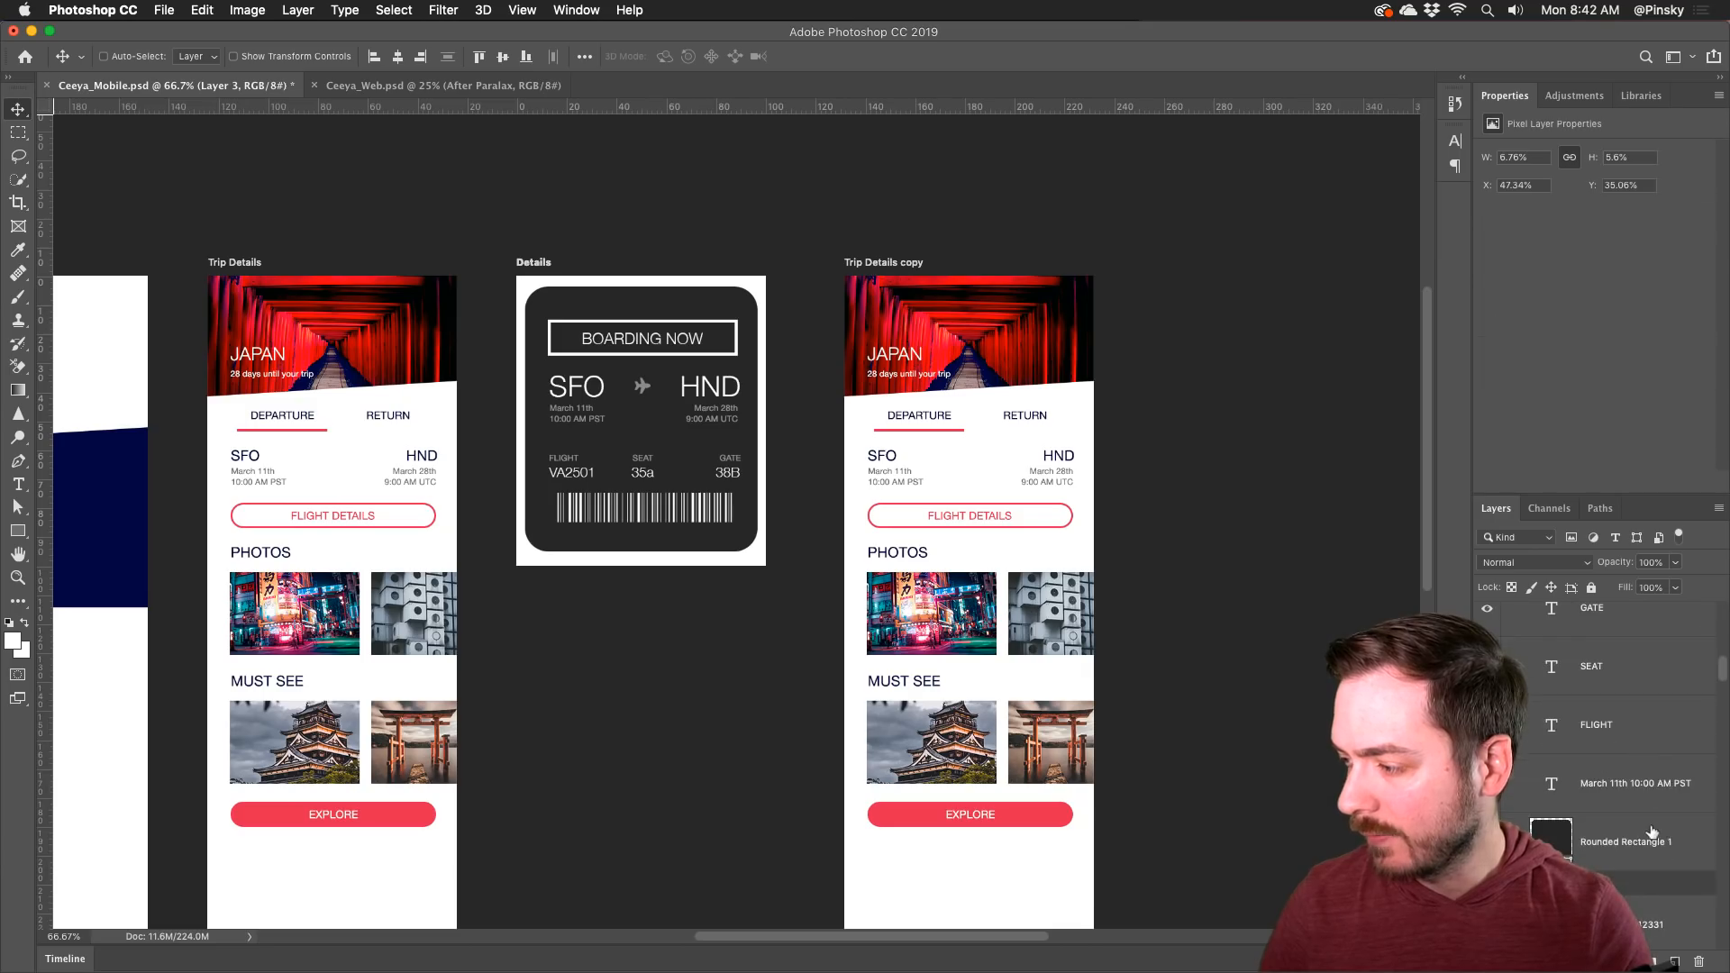
pyautogui.click(1647, 828)
pyautogui.press('super+g')
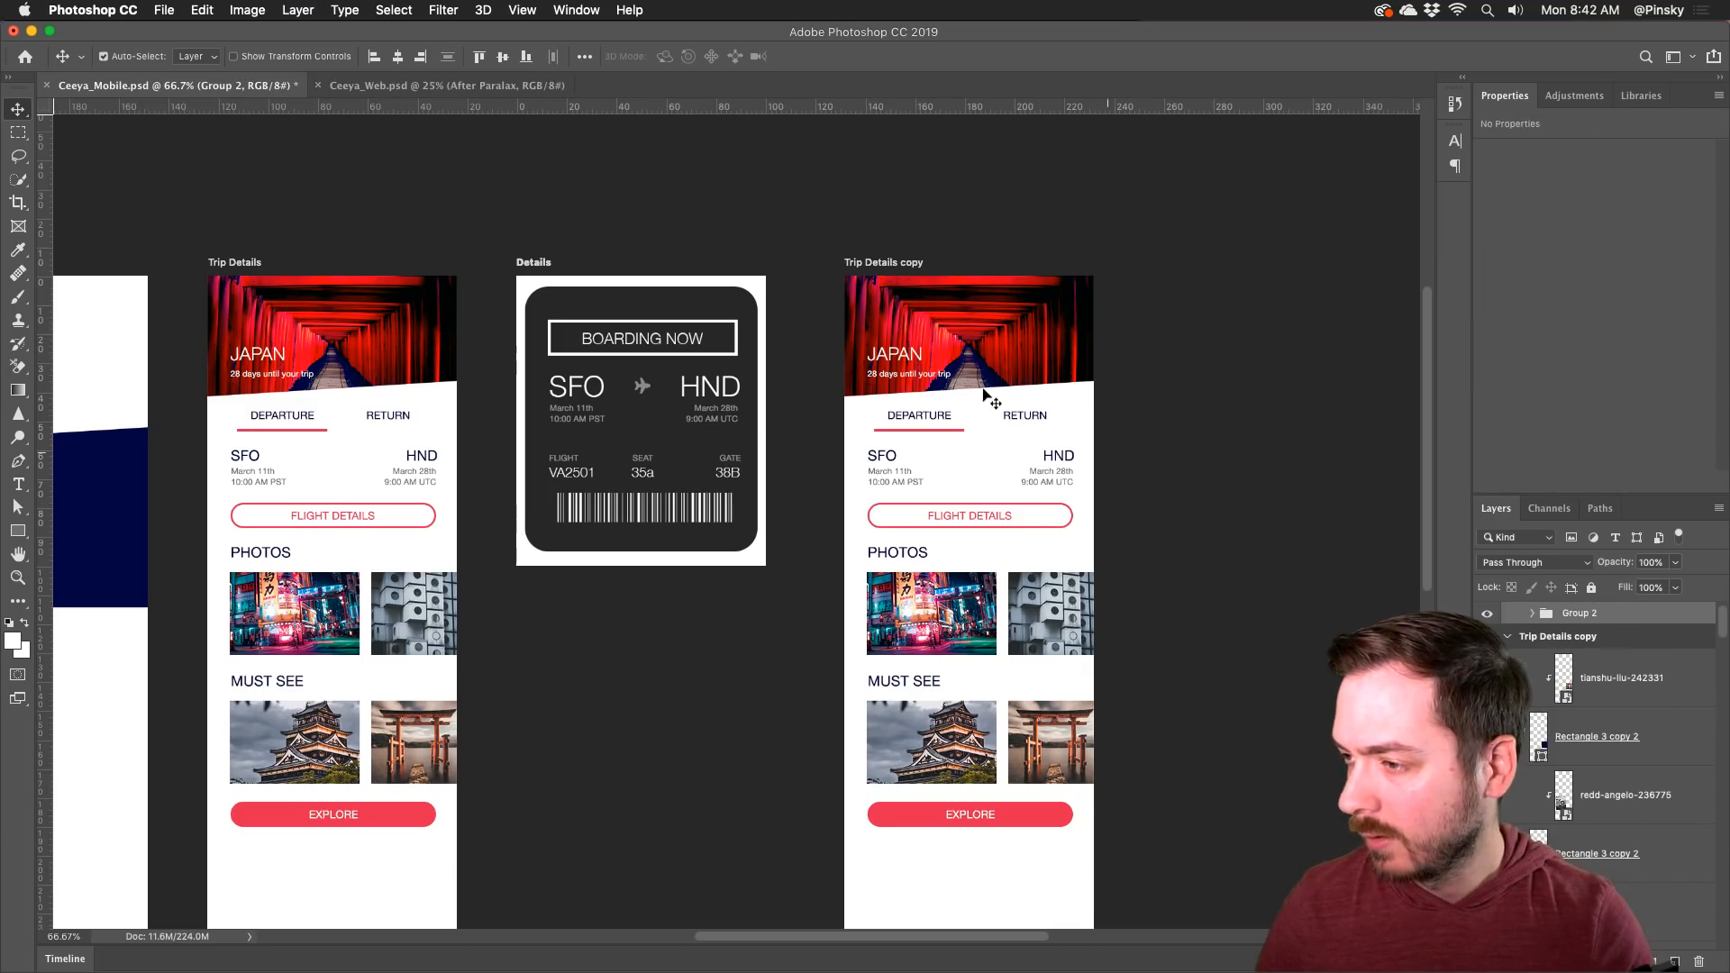
# Step: Copy the boarding pass group and place the duplicate over the Trip Details copy artboard, just below its JAPAN header
pyautogui.press('super+c')
pyautogui.press('super+v')
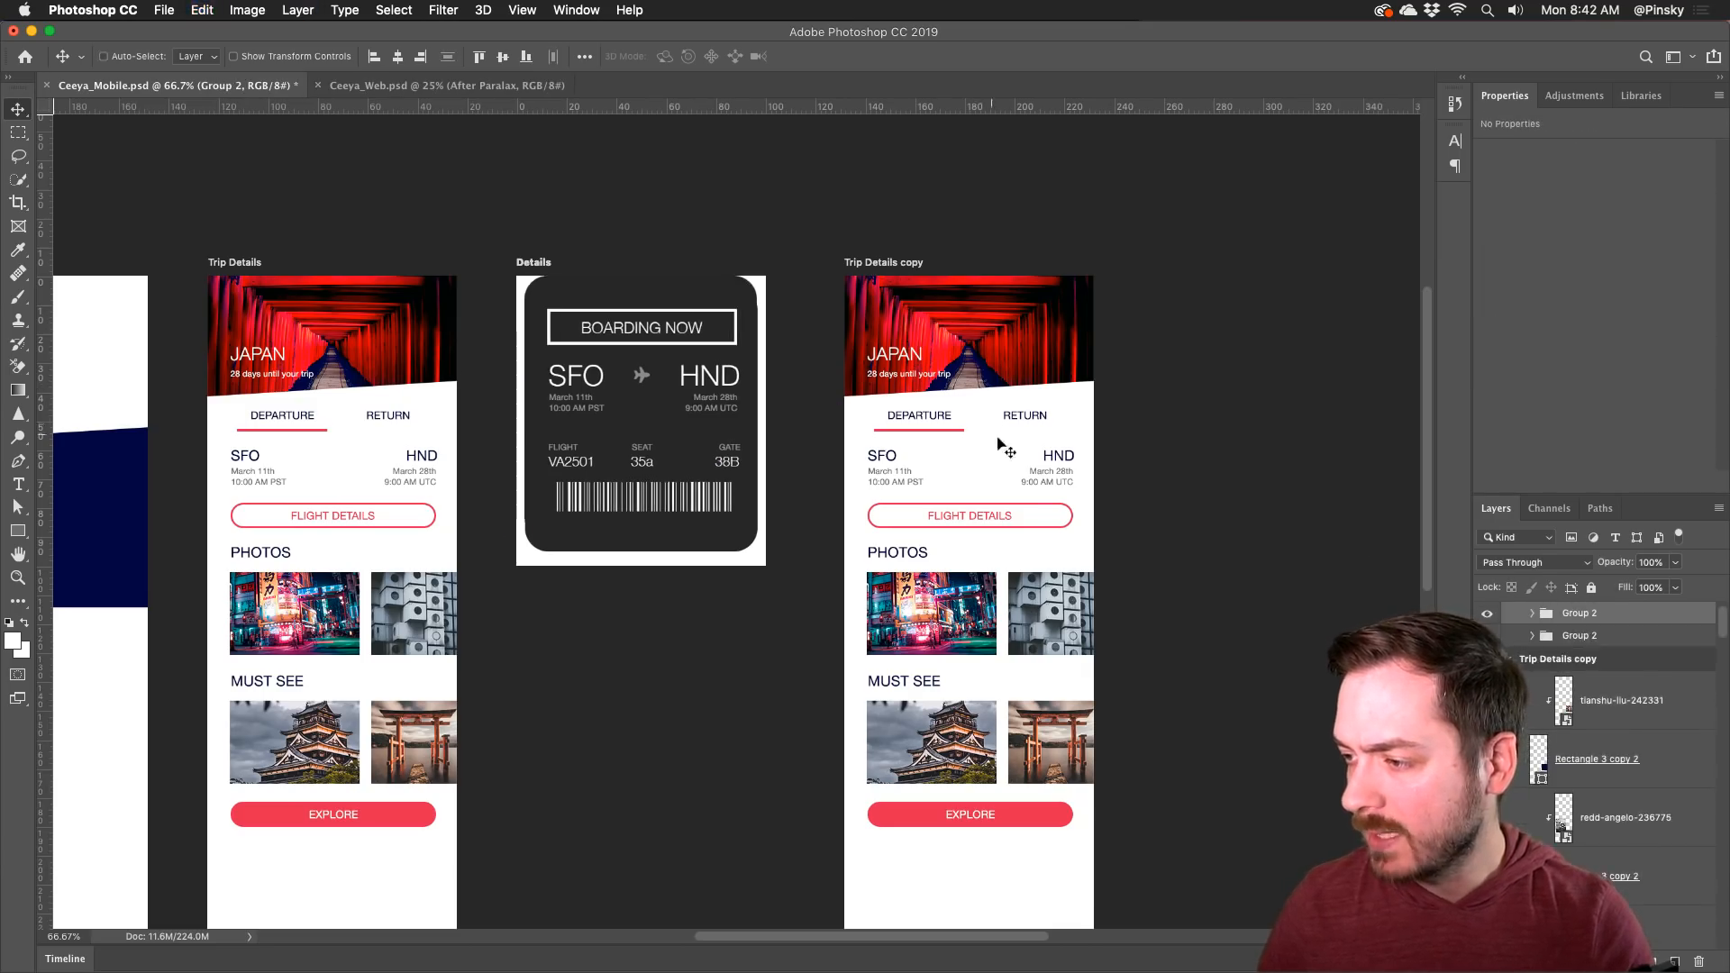
pyautogui.moveTo(721, 389); pyautogui.dragTo(1024, 511)
pyautogui.moveTo(1025, 511); pyautogui.dragTo(936, 447)
pyautogui.moveTo(923, 428); pyautogui.dragTo(936, 455)
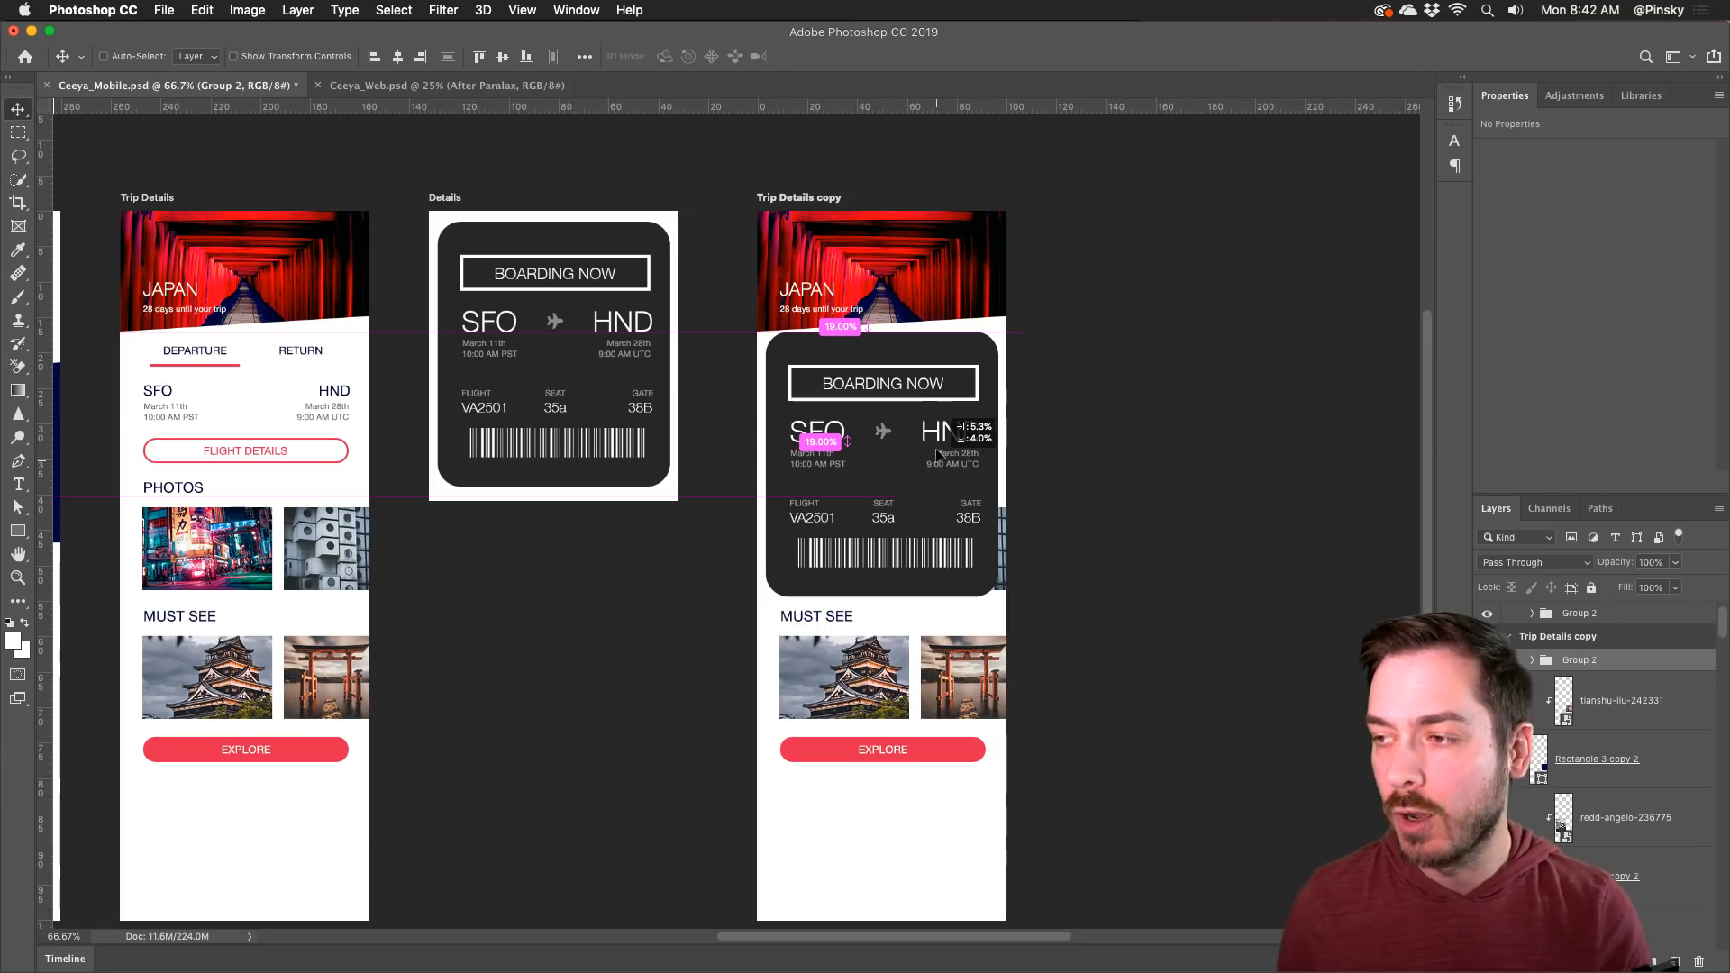
# Step: Switch to Adobe XD and link the FLIGHT DETAILS text on Trip Details to the Details artboard in Prototype mode
pyautogui.moveTo(937, 455); pyautogui.dragTo(938, 455)
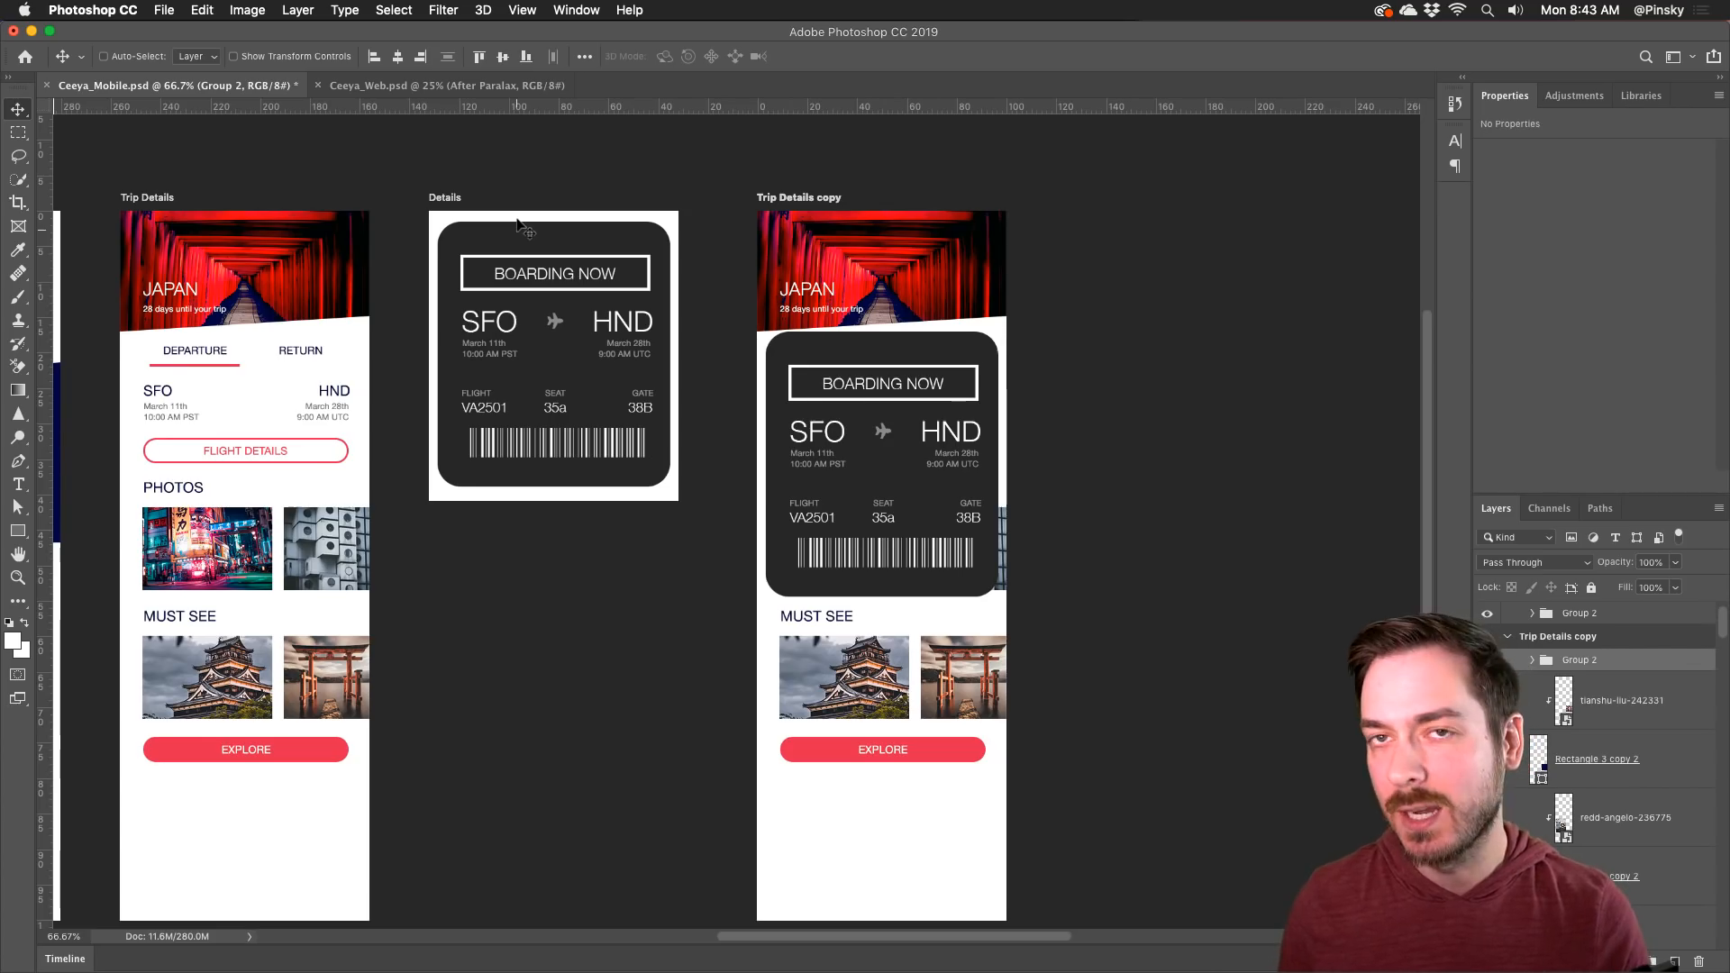
pyautogui.moveTo(518, 225); pyautogui.dragTo(847, 311)
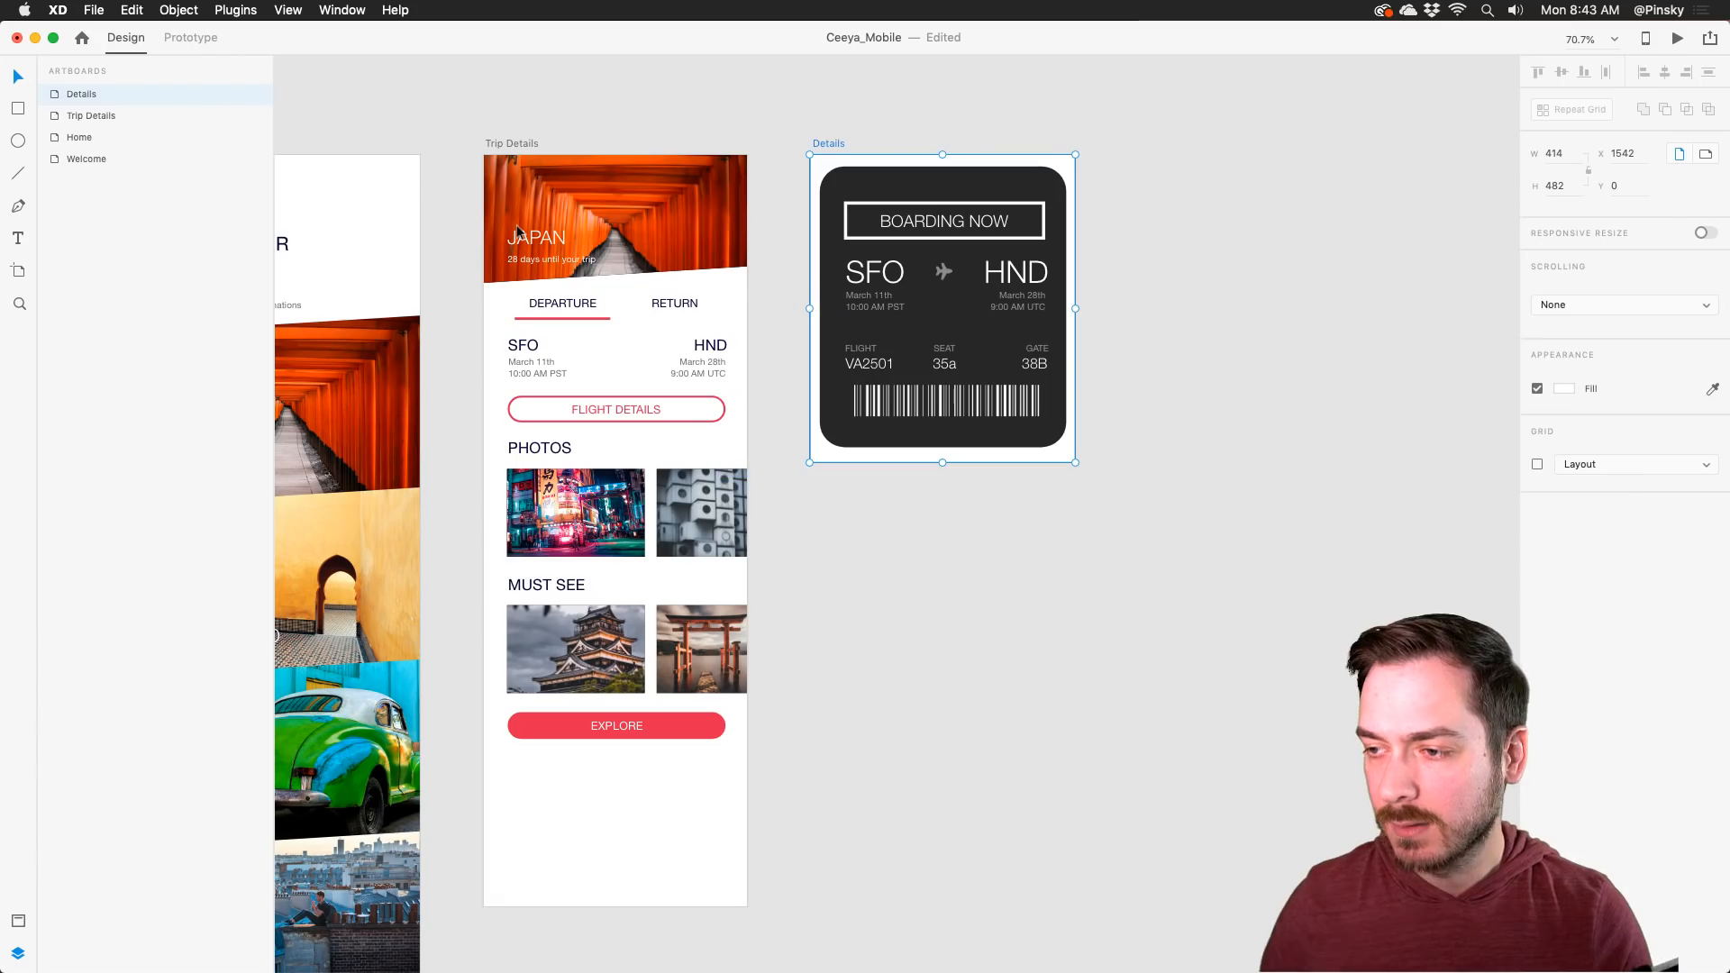
pyautogui.click(538, 138)
pyautogui.click(512, 143)
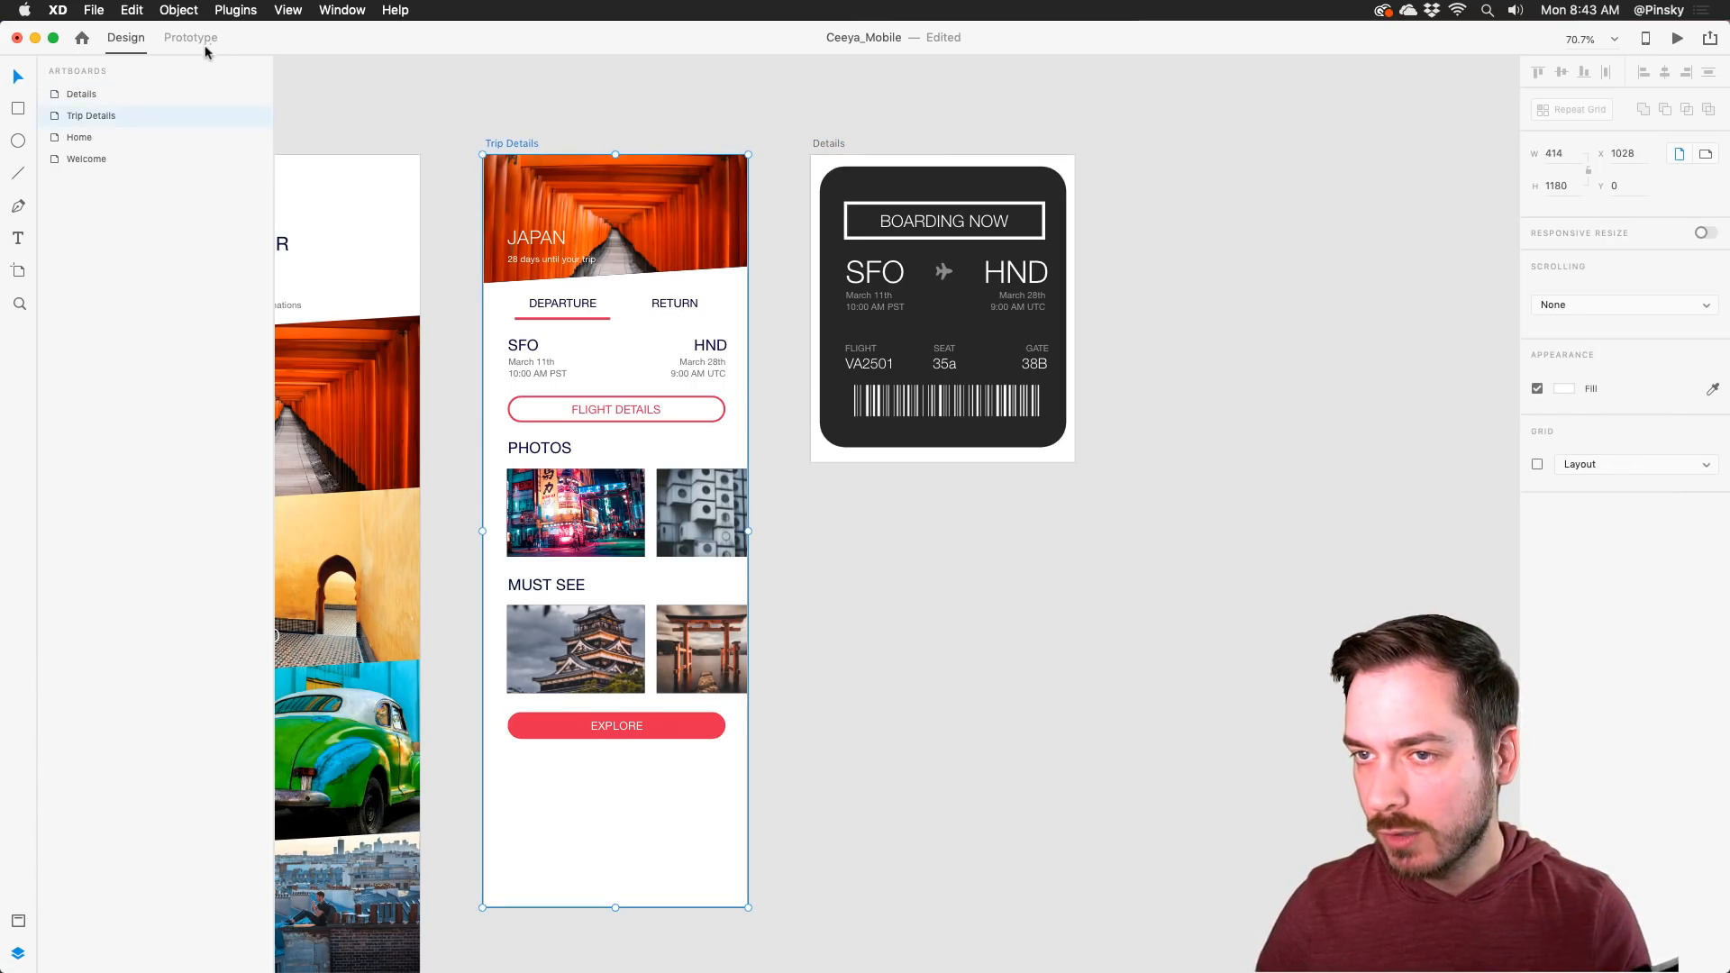
pyautogui.click(191, 38)
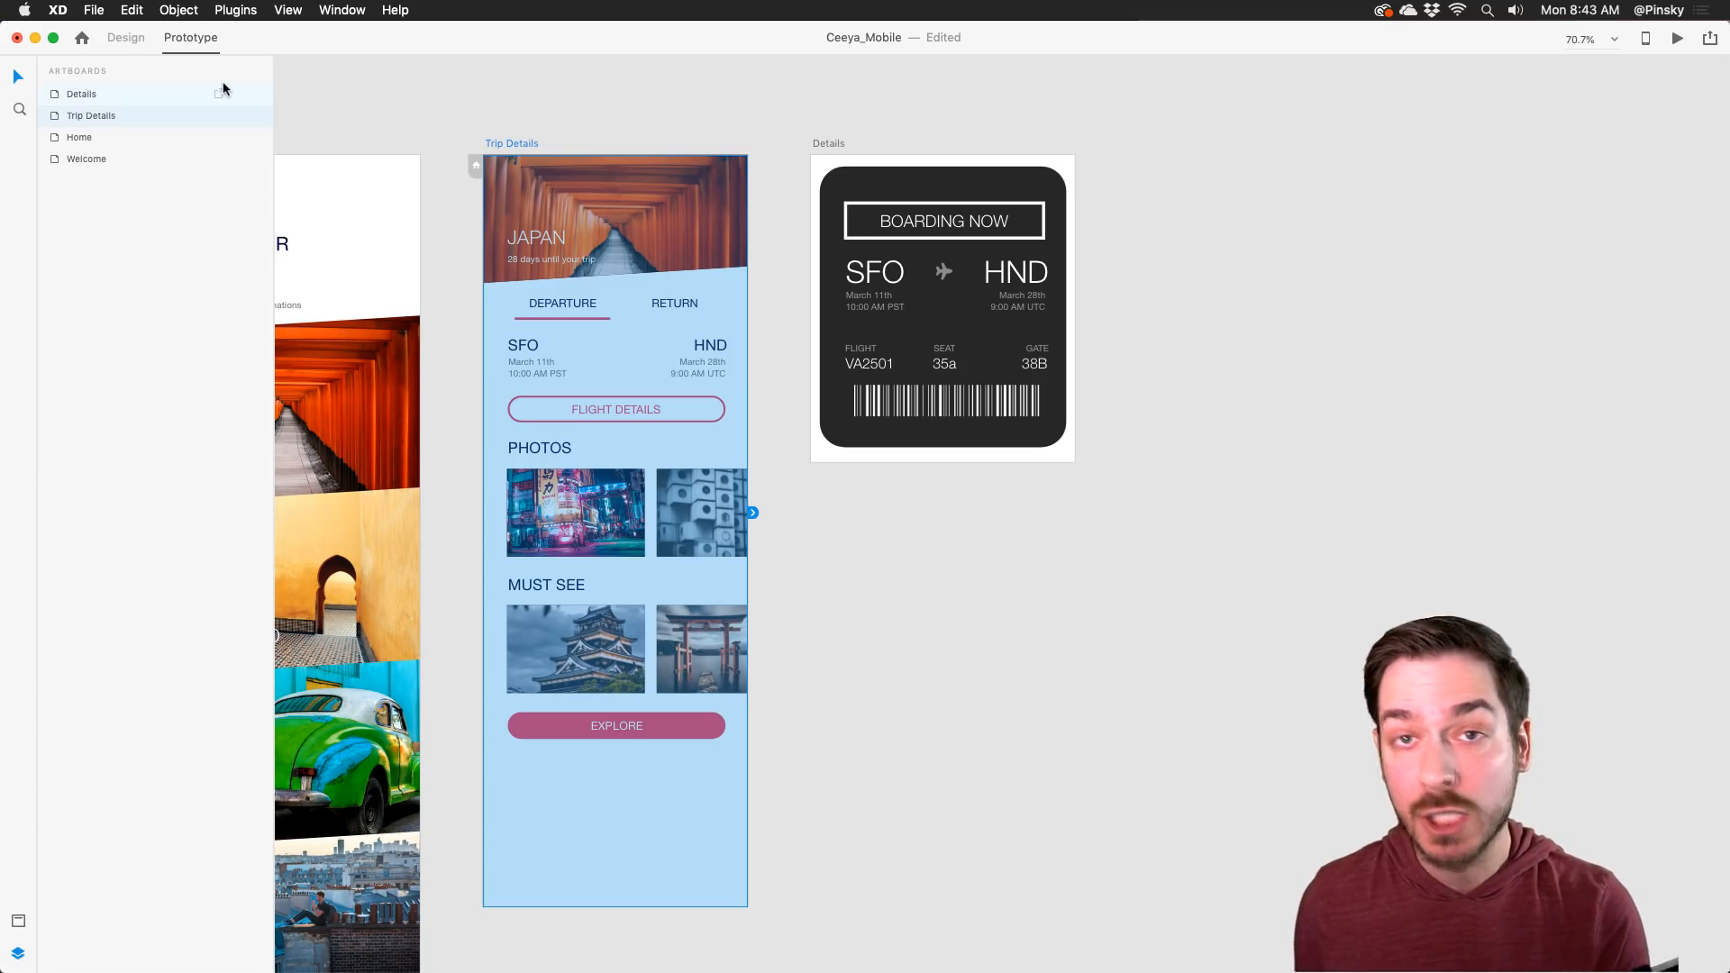
pyautogui.click(636, 410)
pyautogui.moveTo(667, 409); pyautogui.dragTo(877, 263)
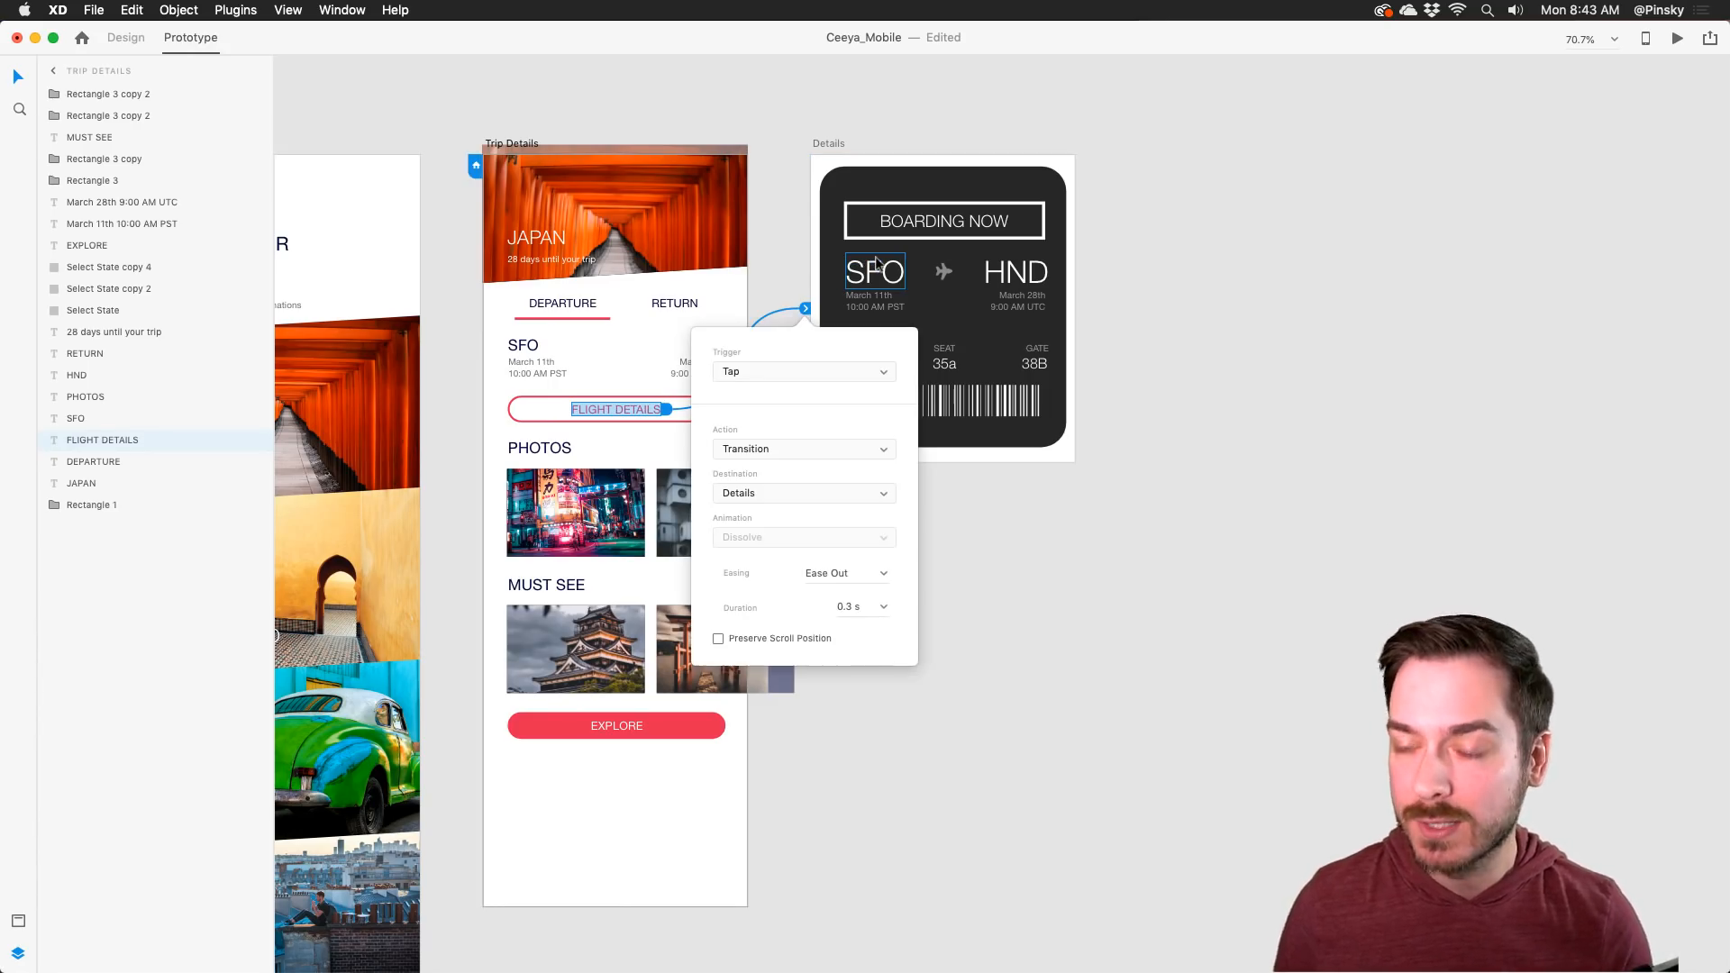
# Step: Make the FLIGHT DETAILS link a Tap-triggered Overlay and position the overlay just below the JAPAN header
pyautogui.click(768, 372)
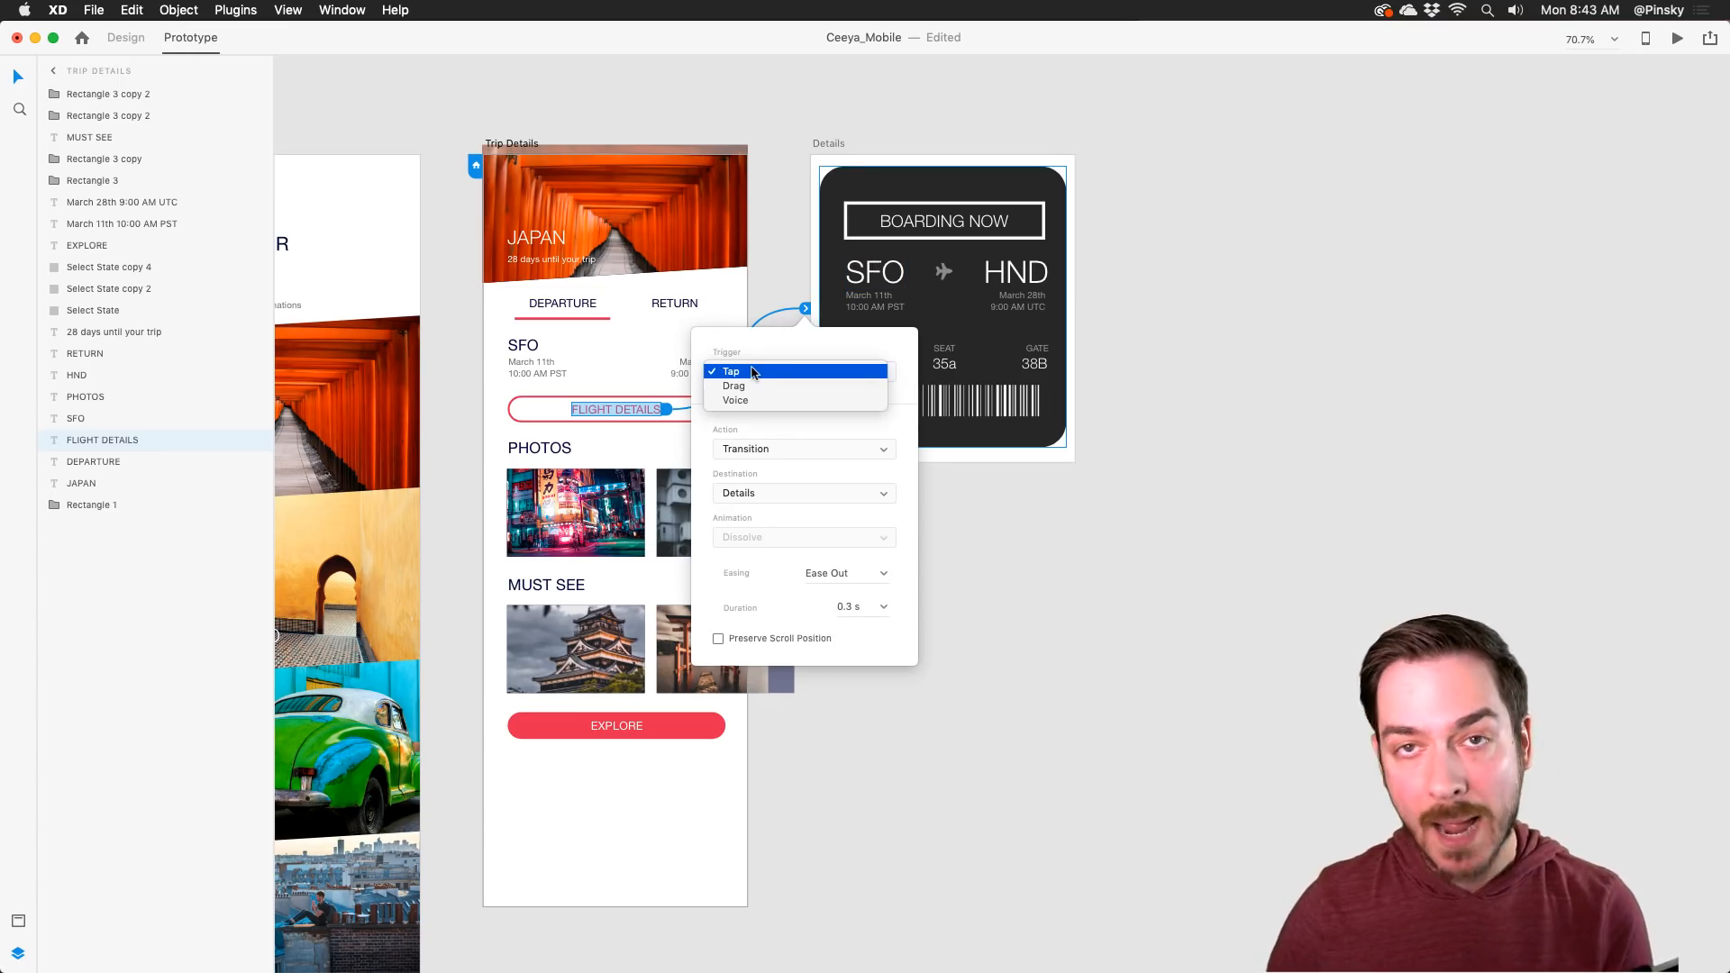
pyautogui.click(756, 371)
pyautogui.click(756, 372)
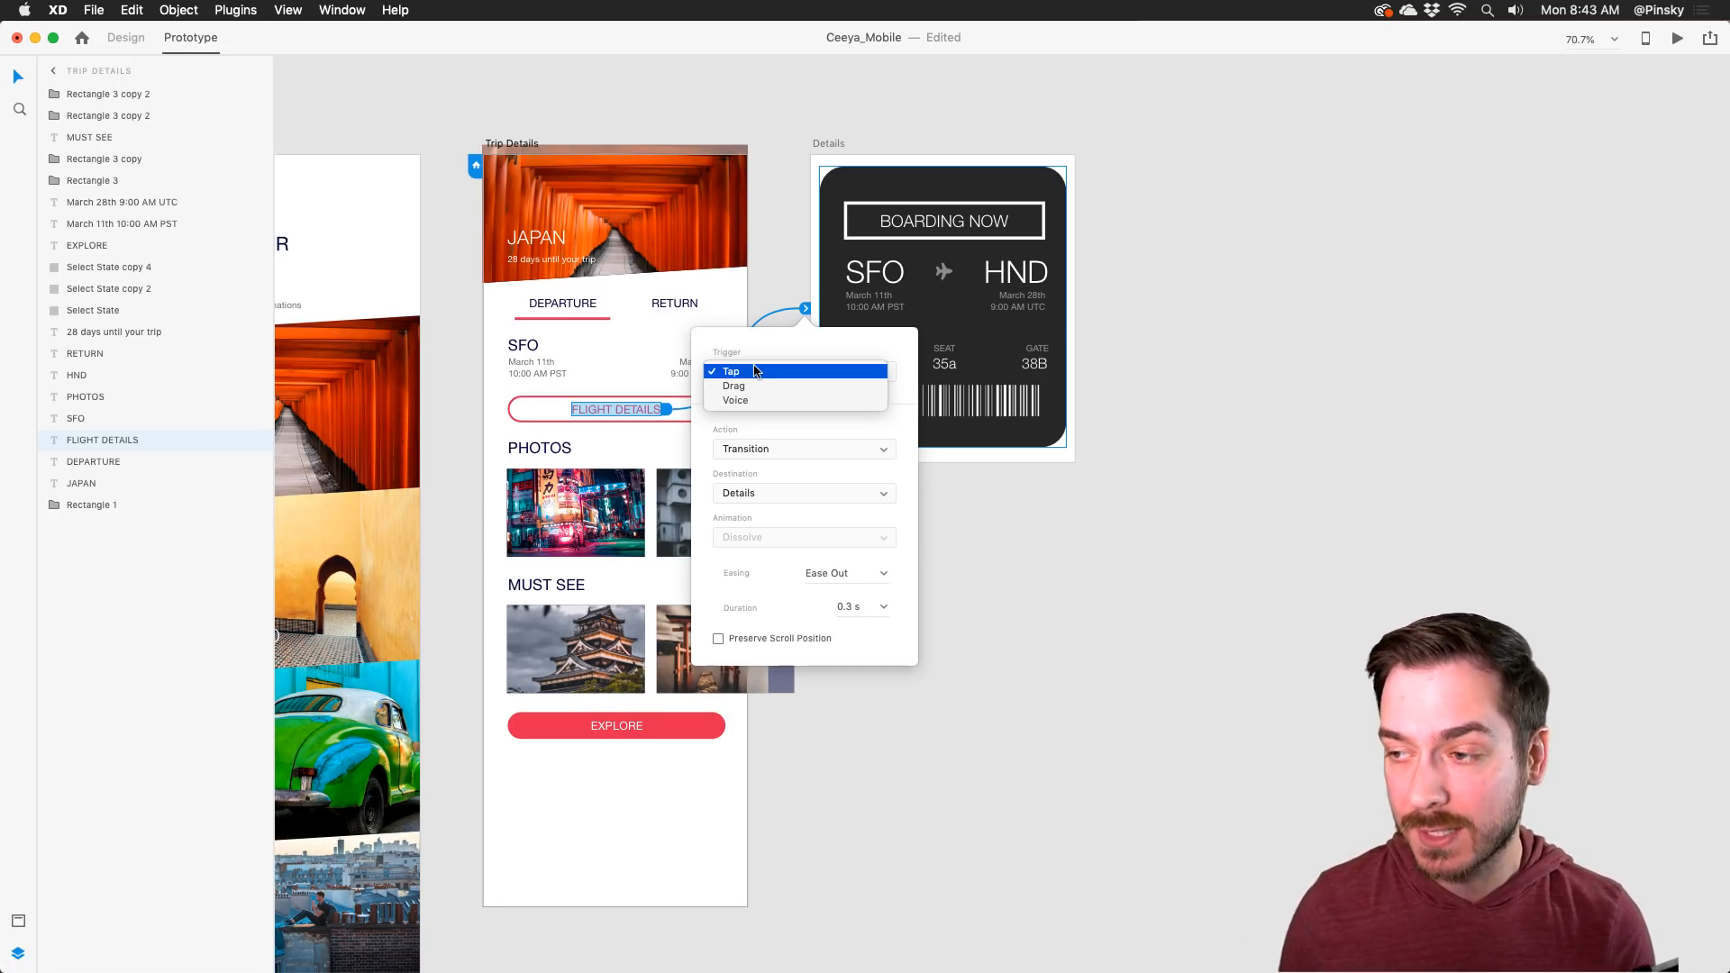
pyautogui.click(756, 371)
pyautogui.click(760, 449)
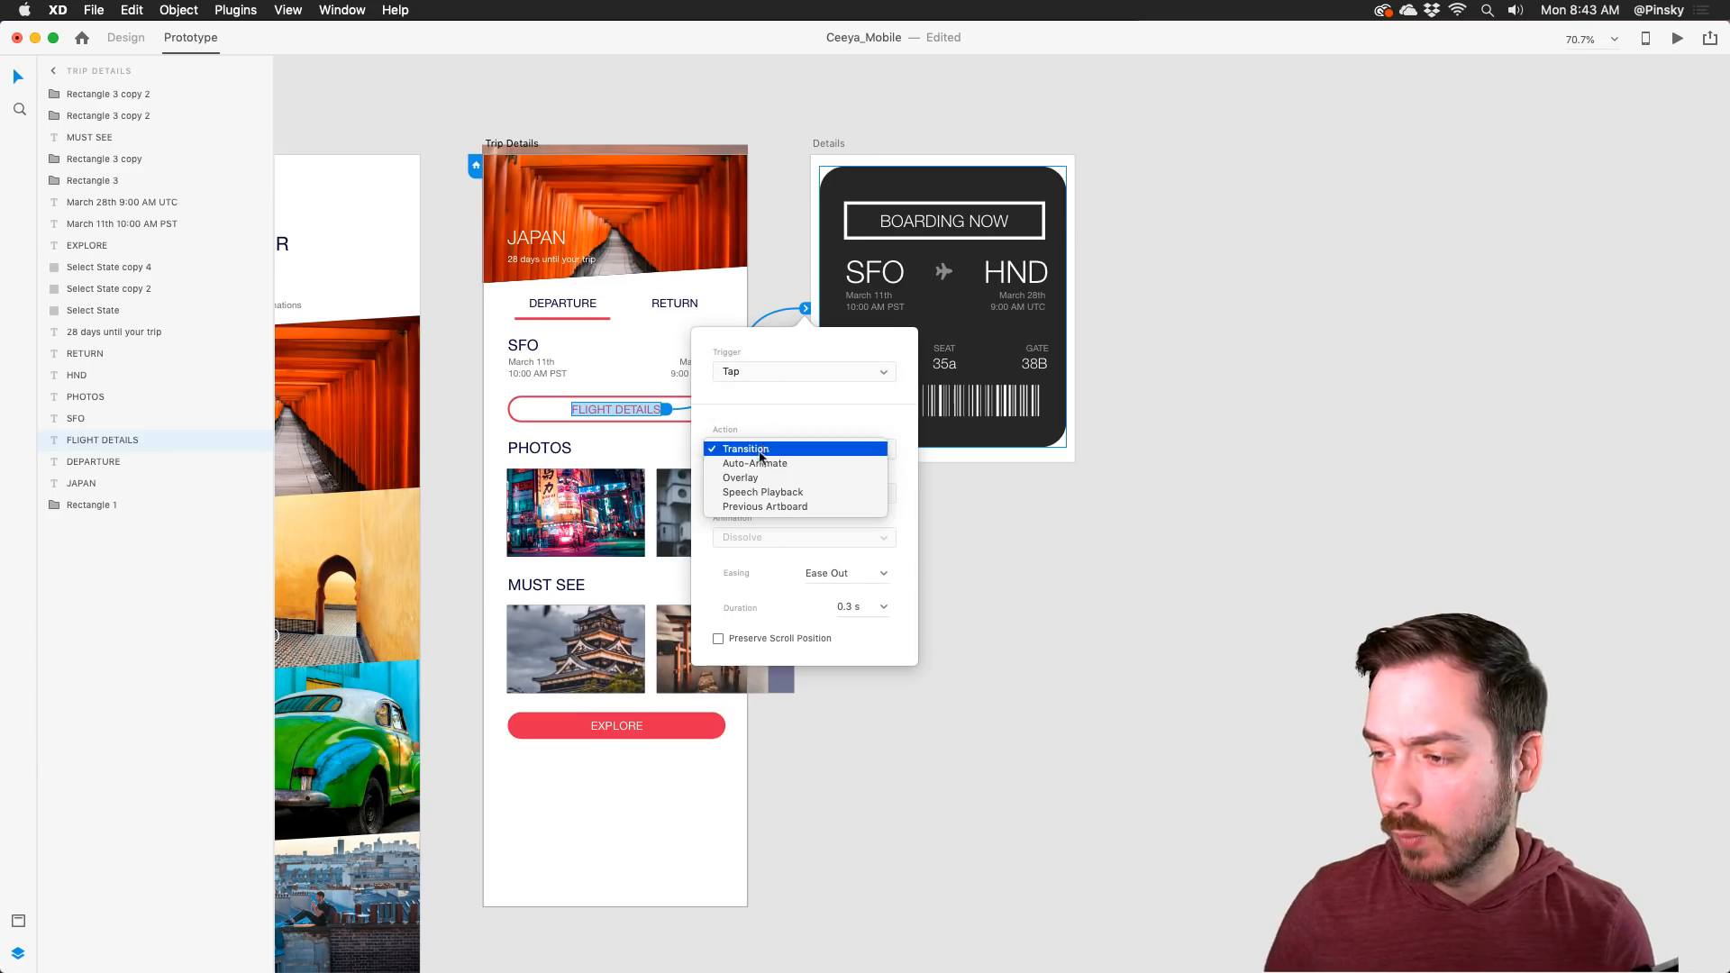
pyautogui.click(758, 478)
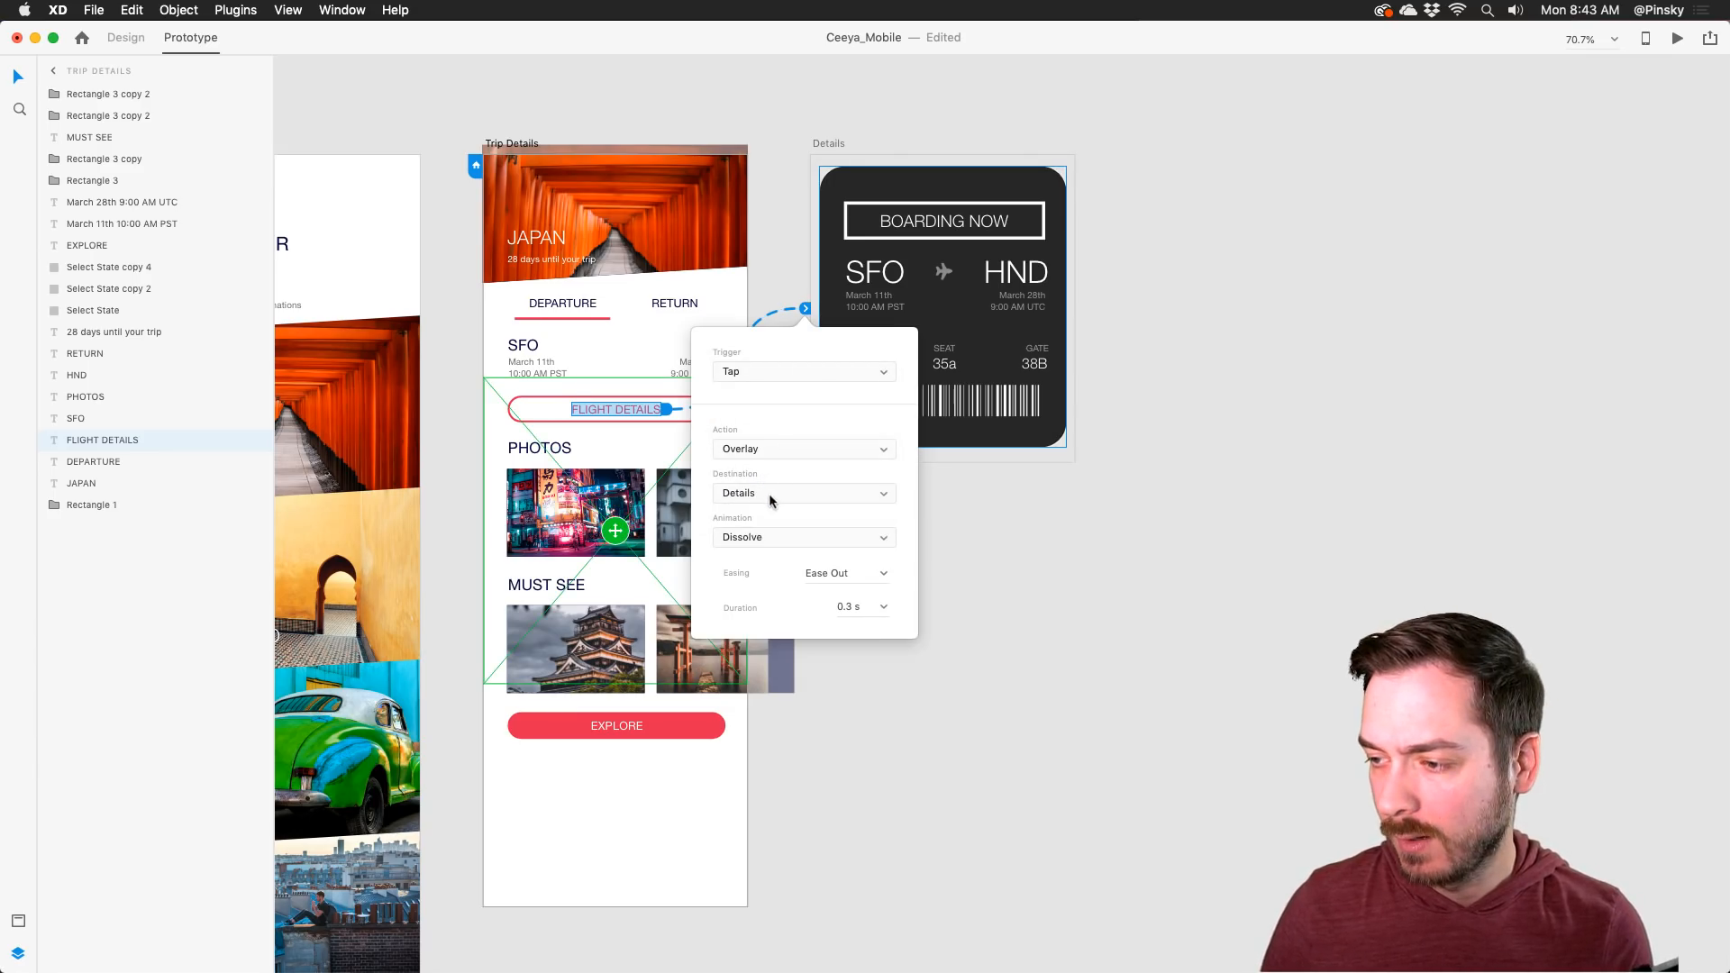
pyautogui.moveTo(615, 532); pyautogui.dragTo(619, 432)
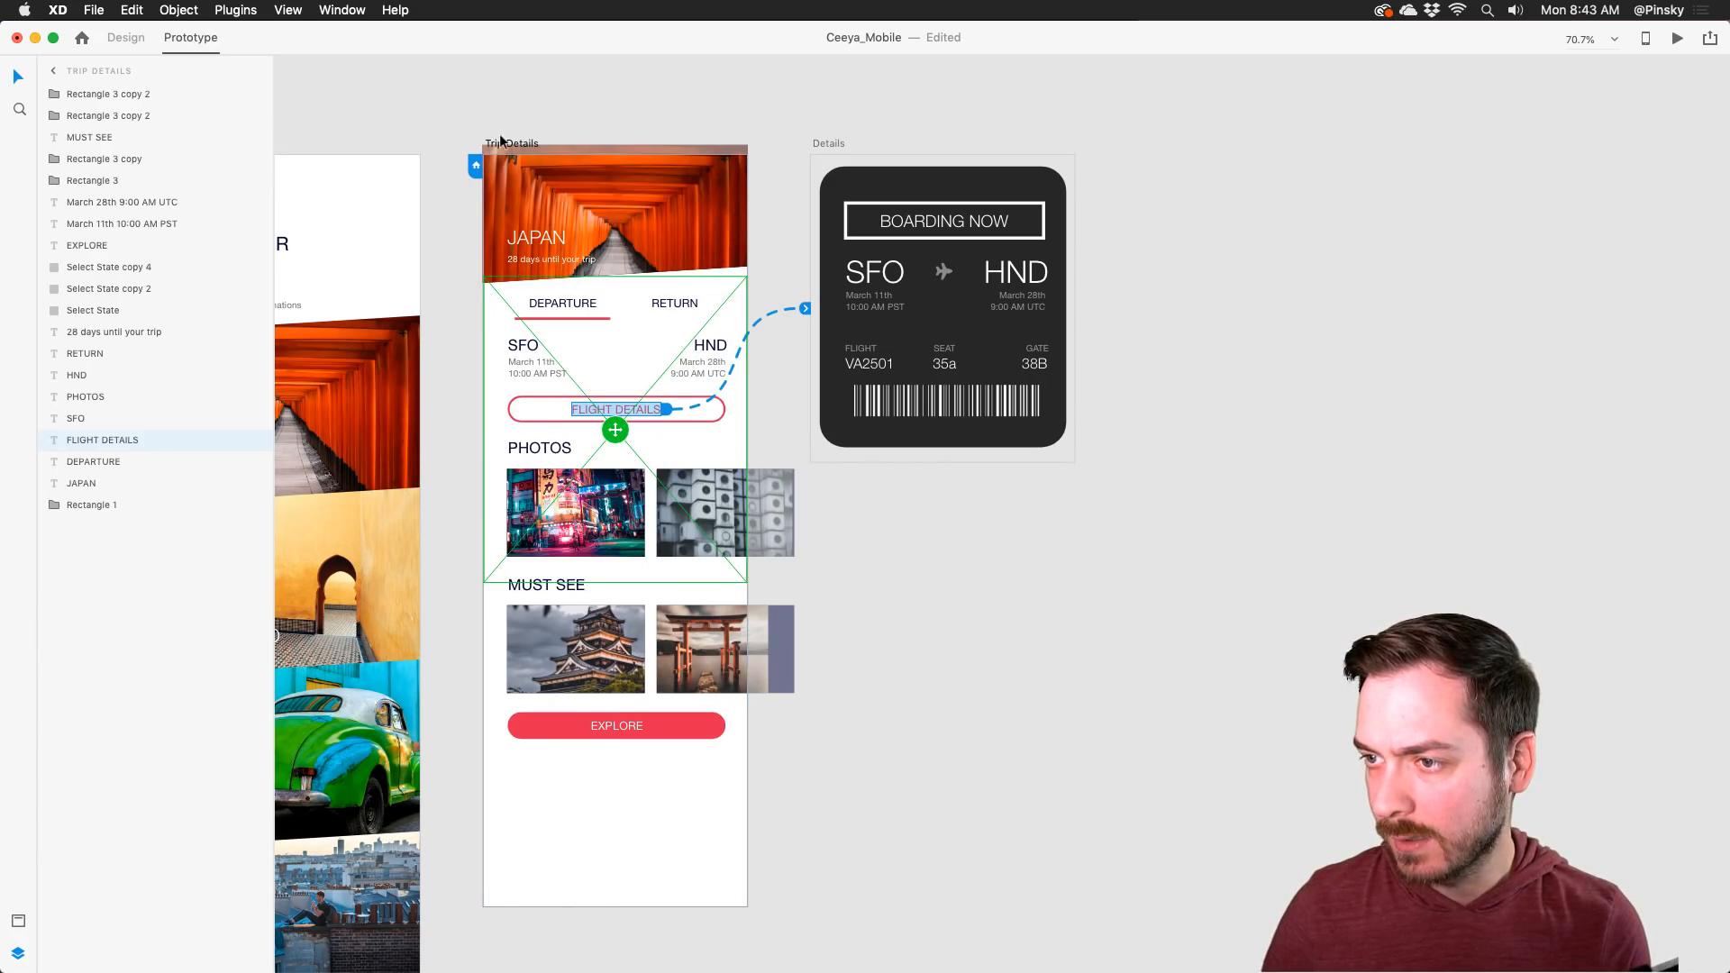
# Step: Give the FLIGHT DETAILS overlay a Dissolve animation with Ease In-Out easing and a 0.4 s duration
pyautogui.click(806, 309)
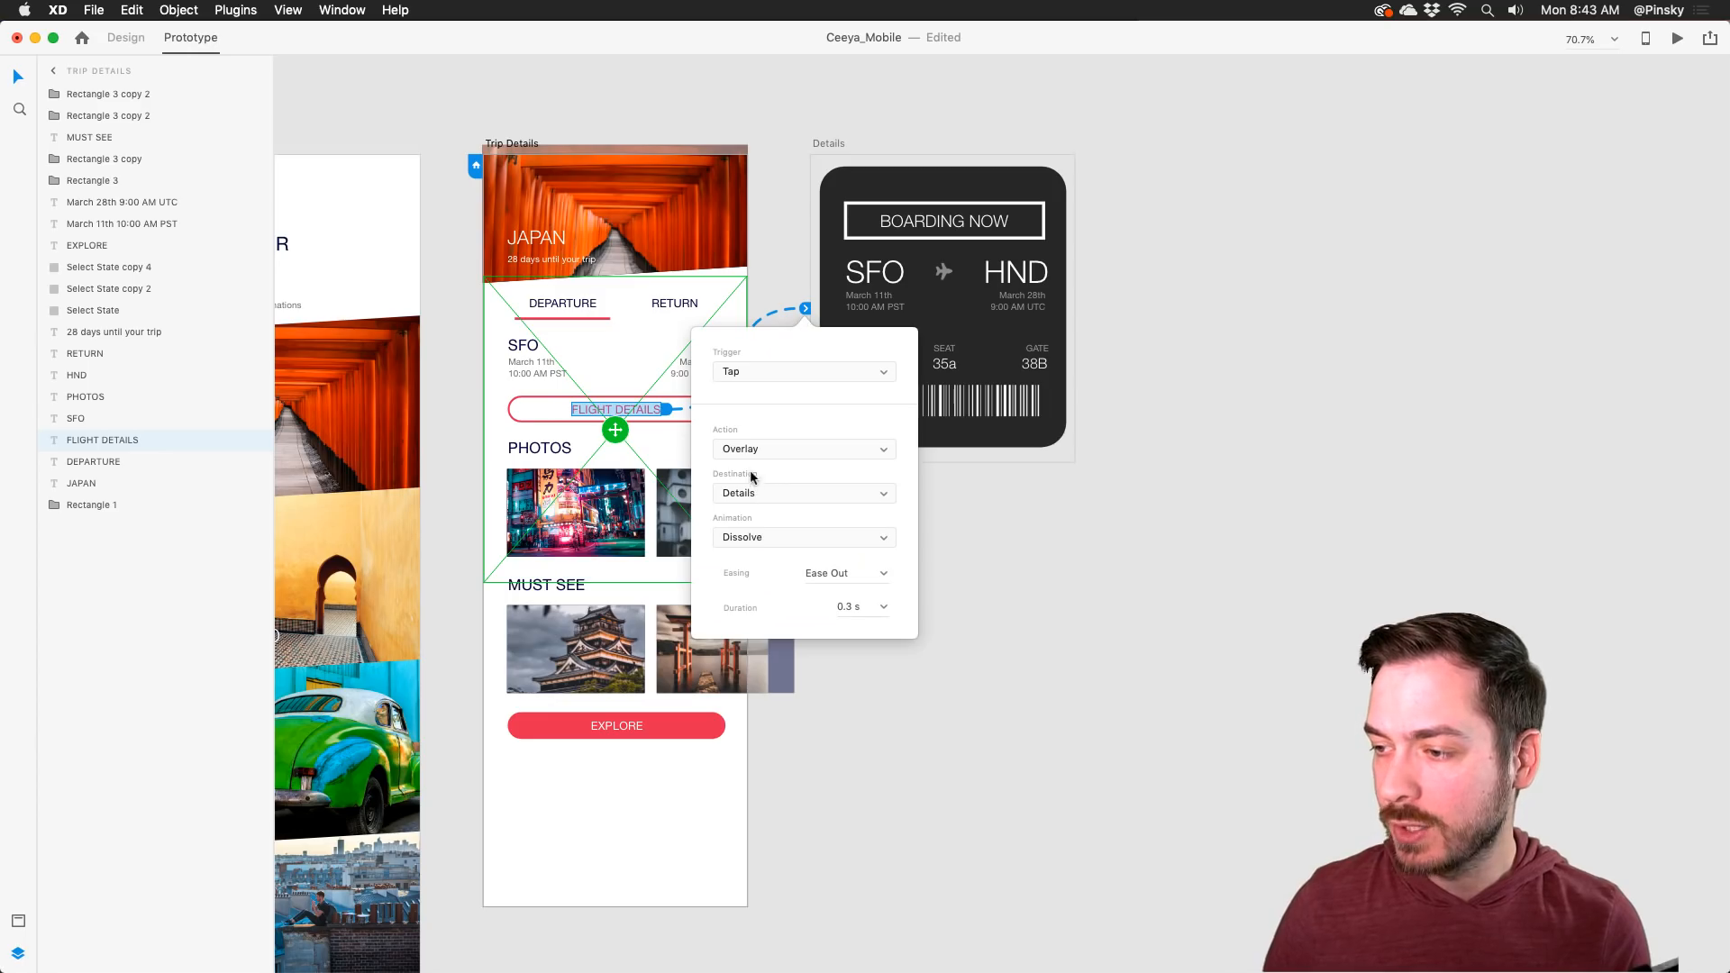
pyautogui.click(743, 539)
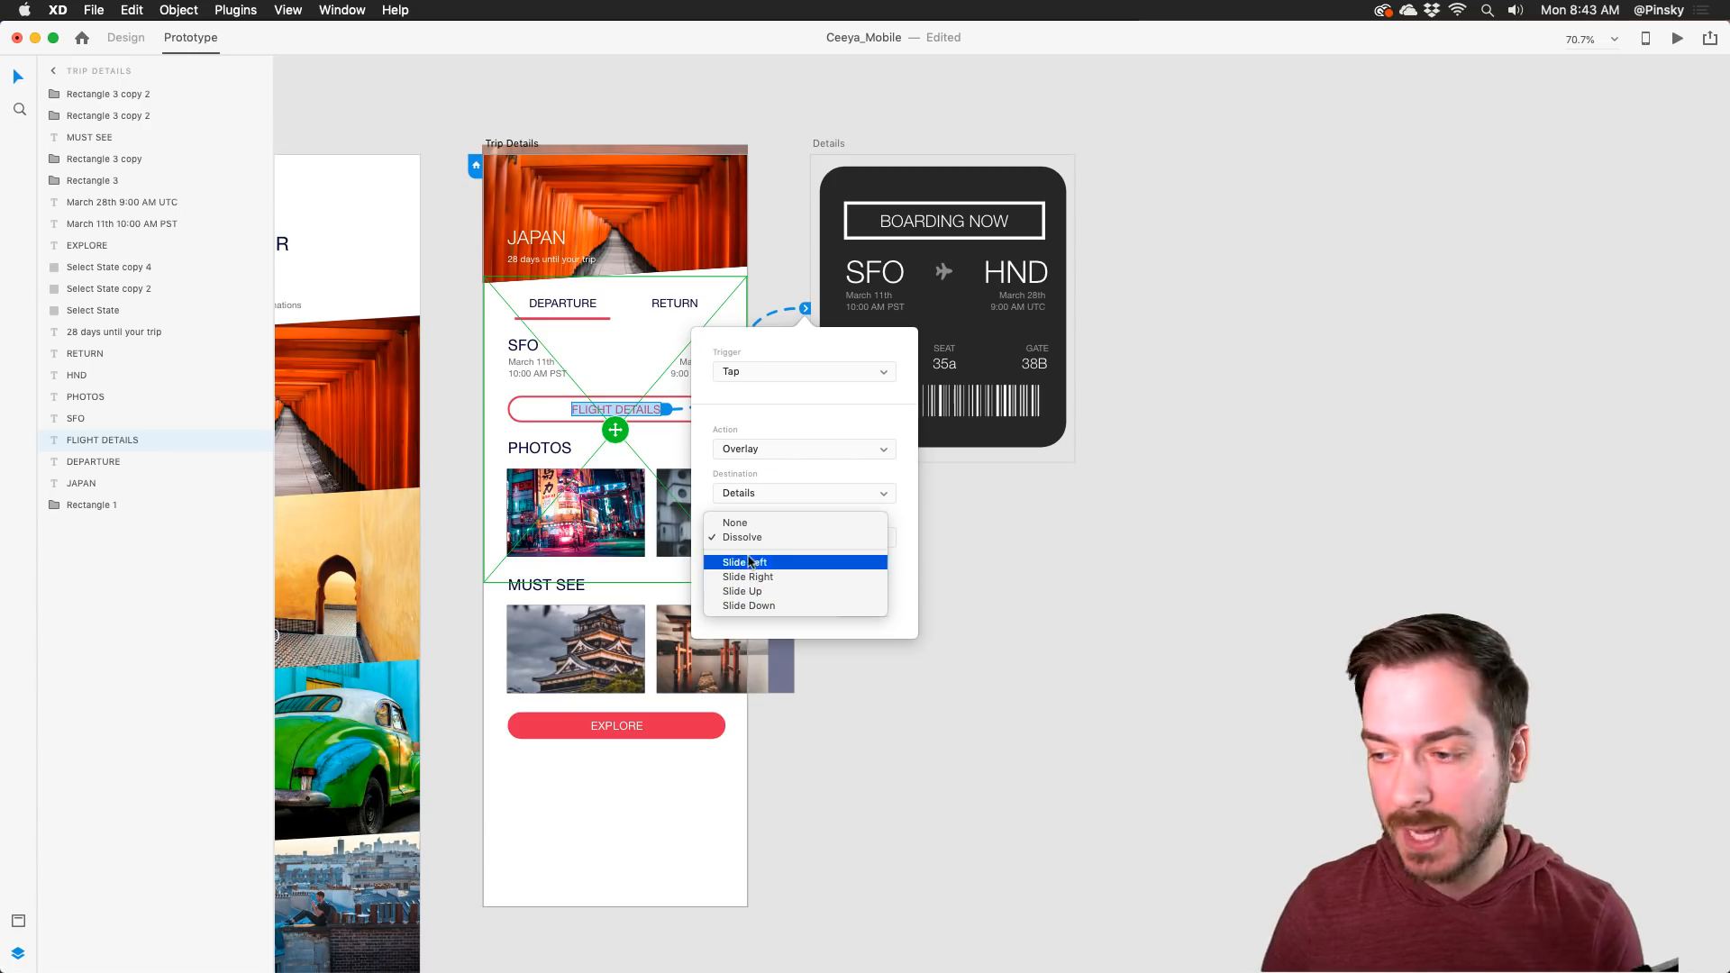
pyautogui.click(750, 536)
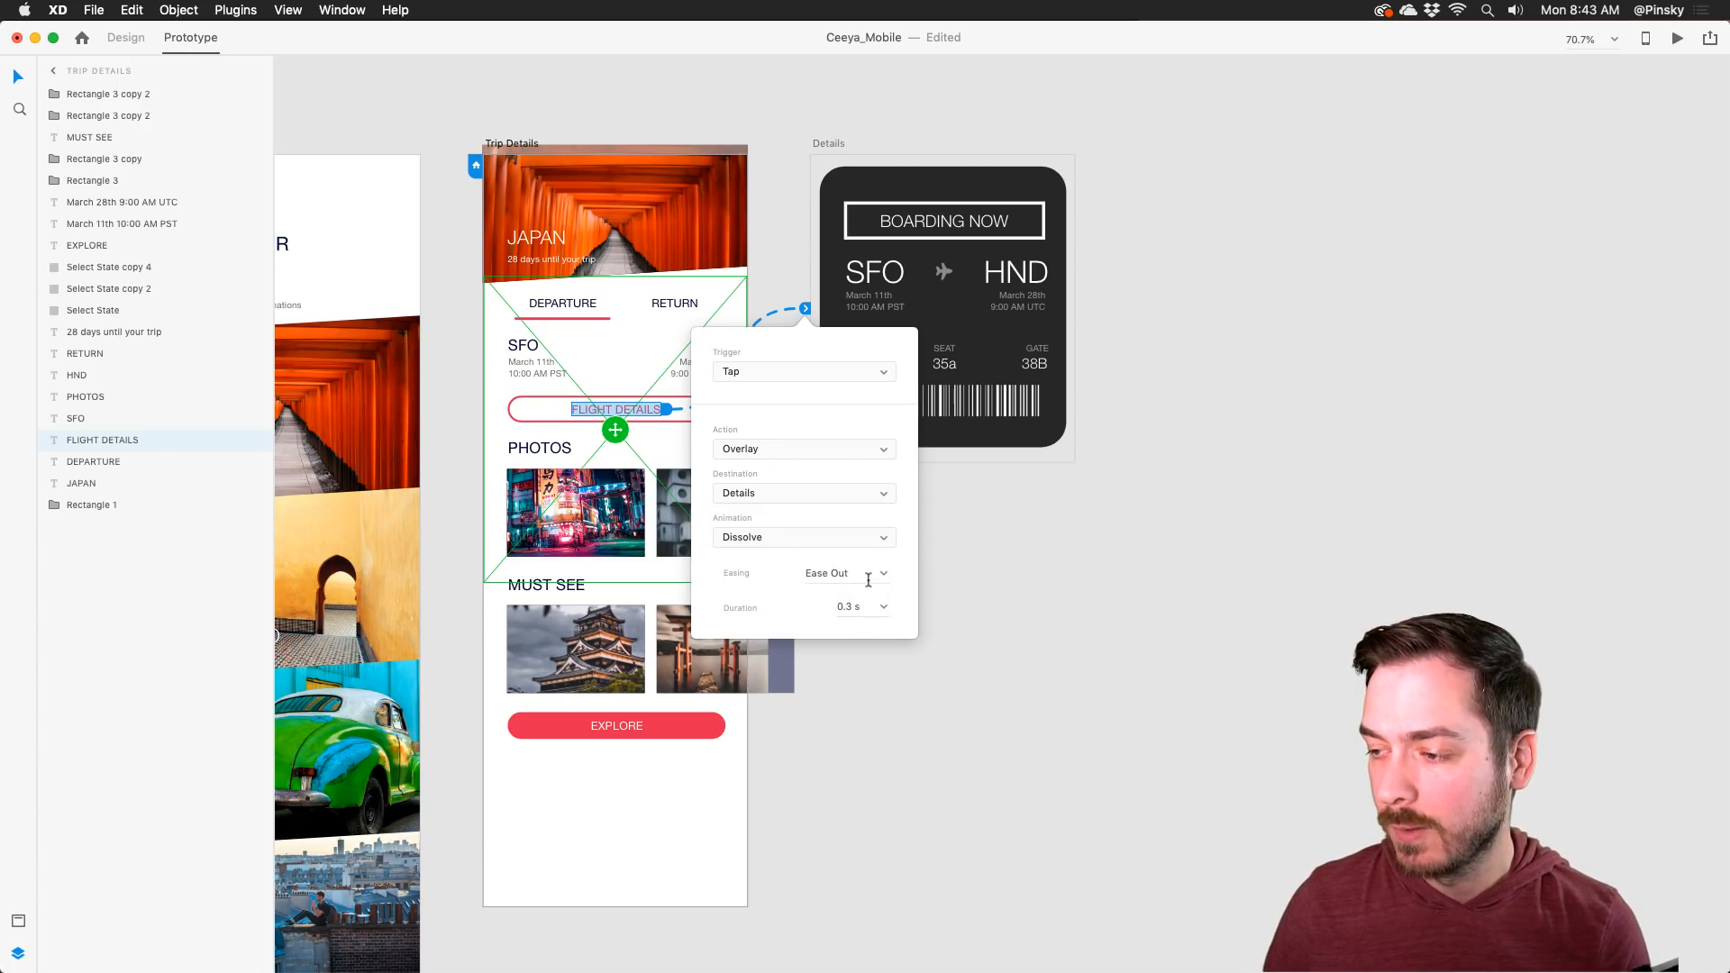
pyautogui.click(884, 574)
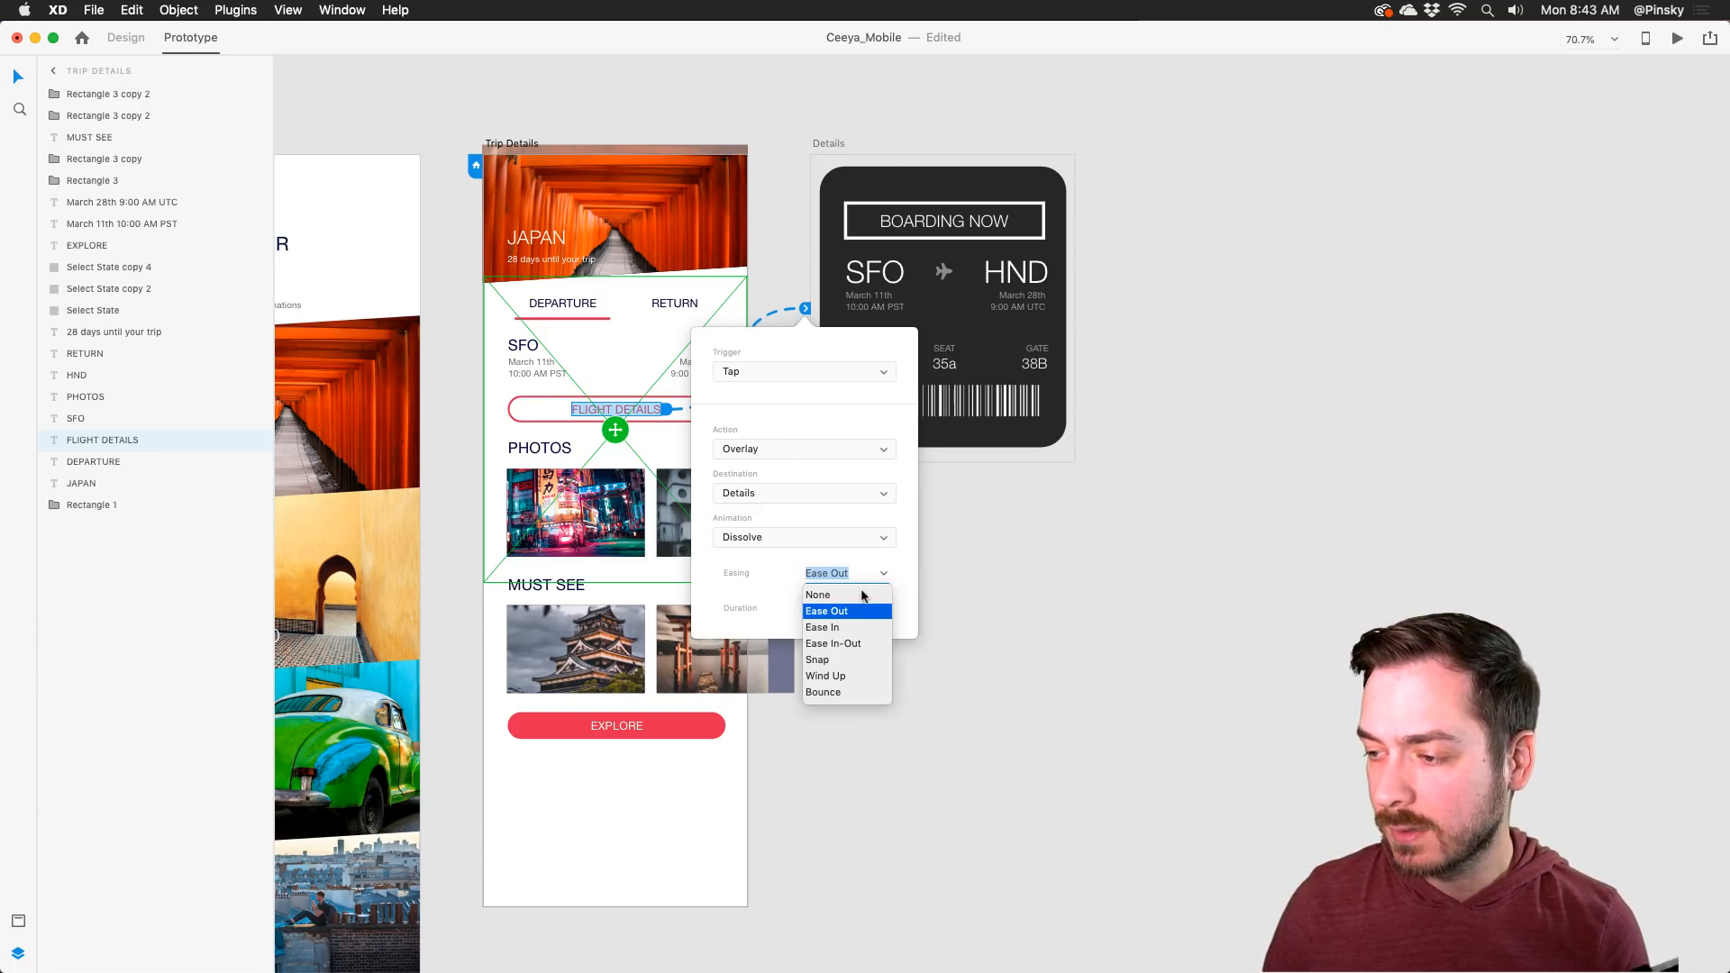
pyautogui.click(856, 643)
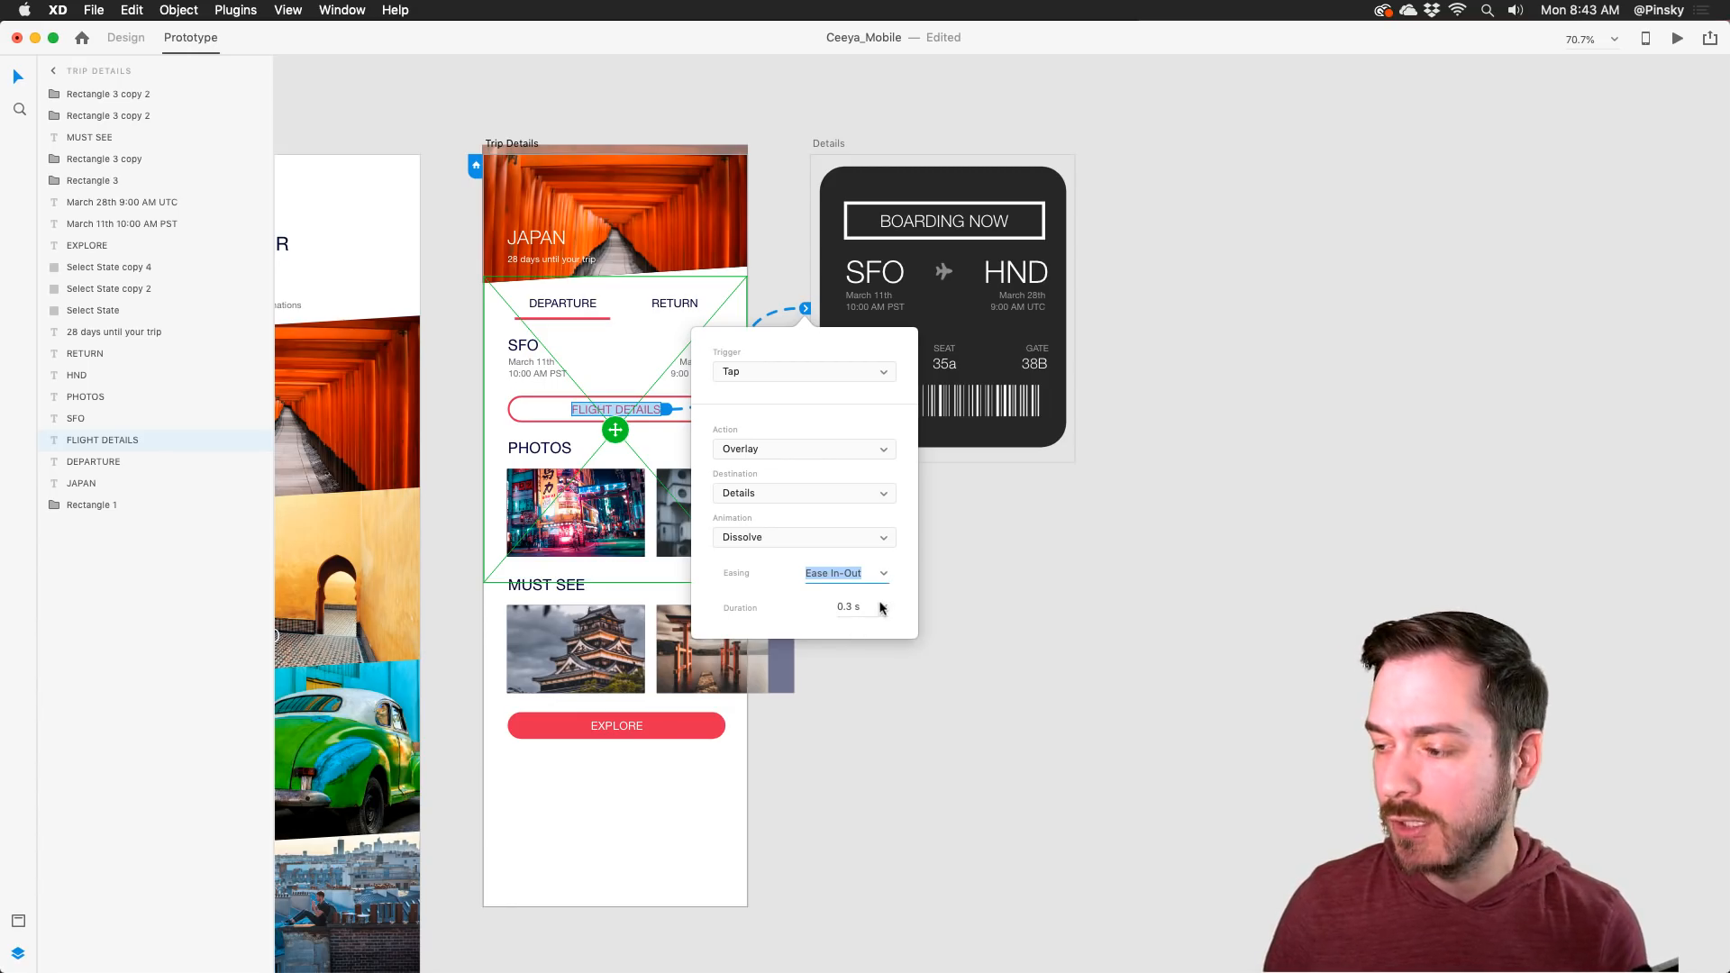
pyautogui.click(881, 606)
pyautogui.click(858, 645)
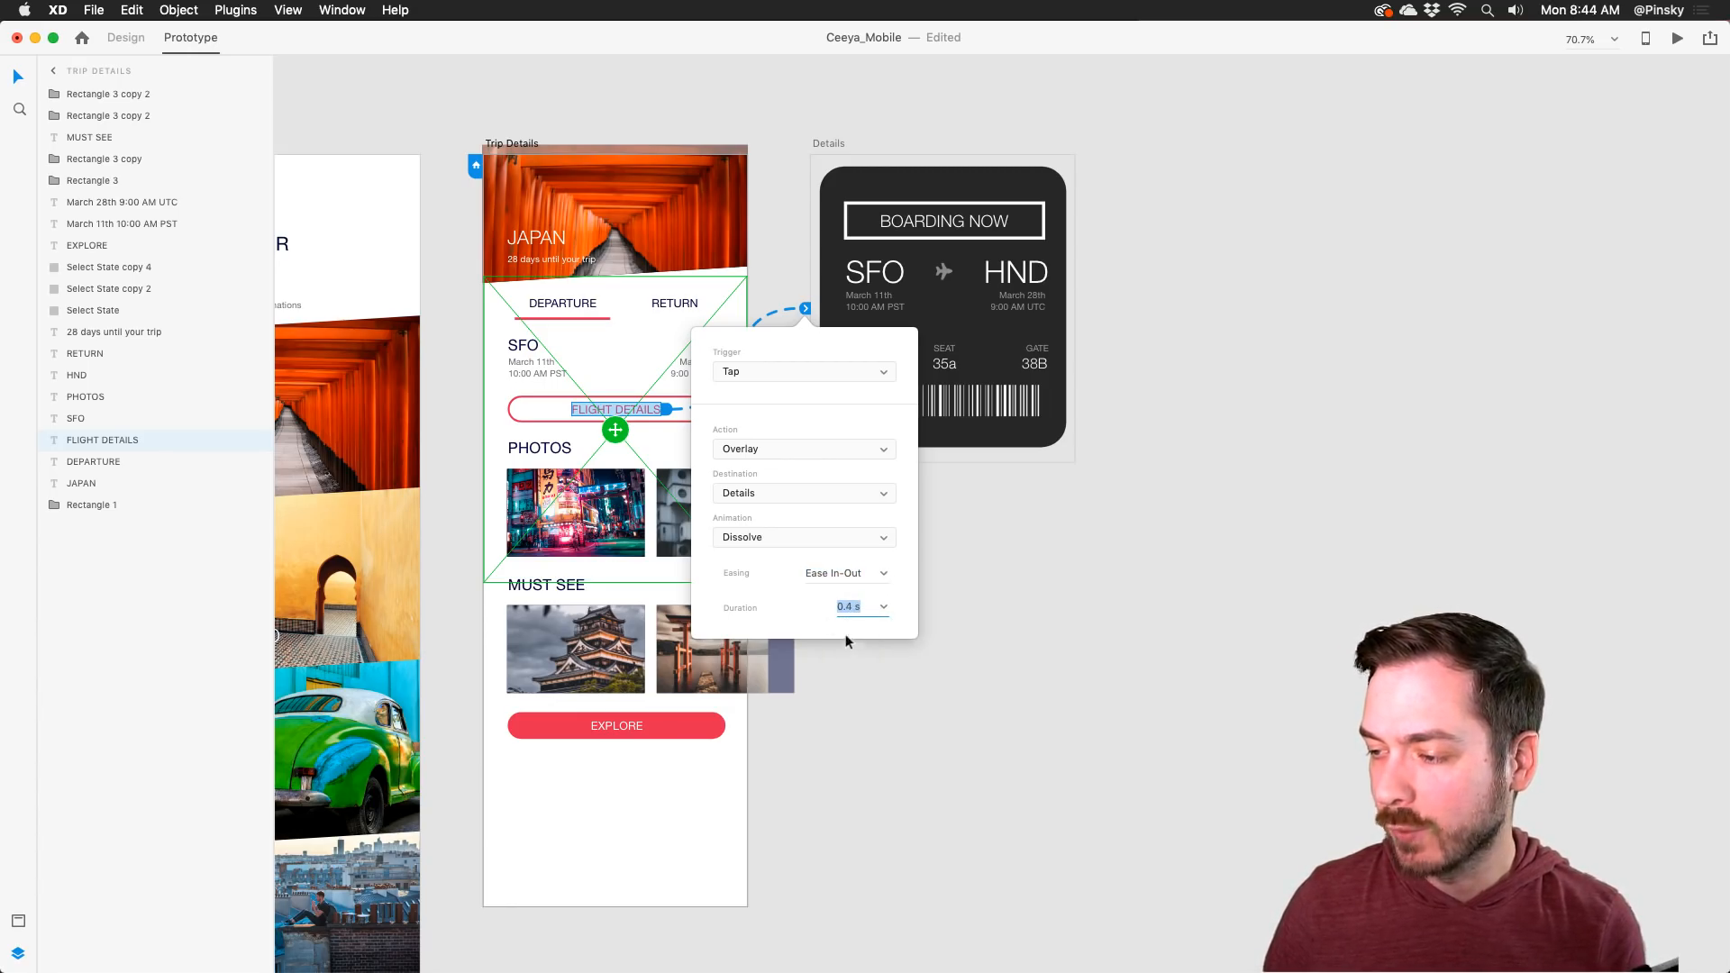
pyautogui.click(496, 148)
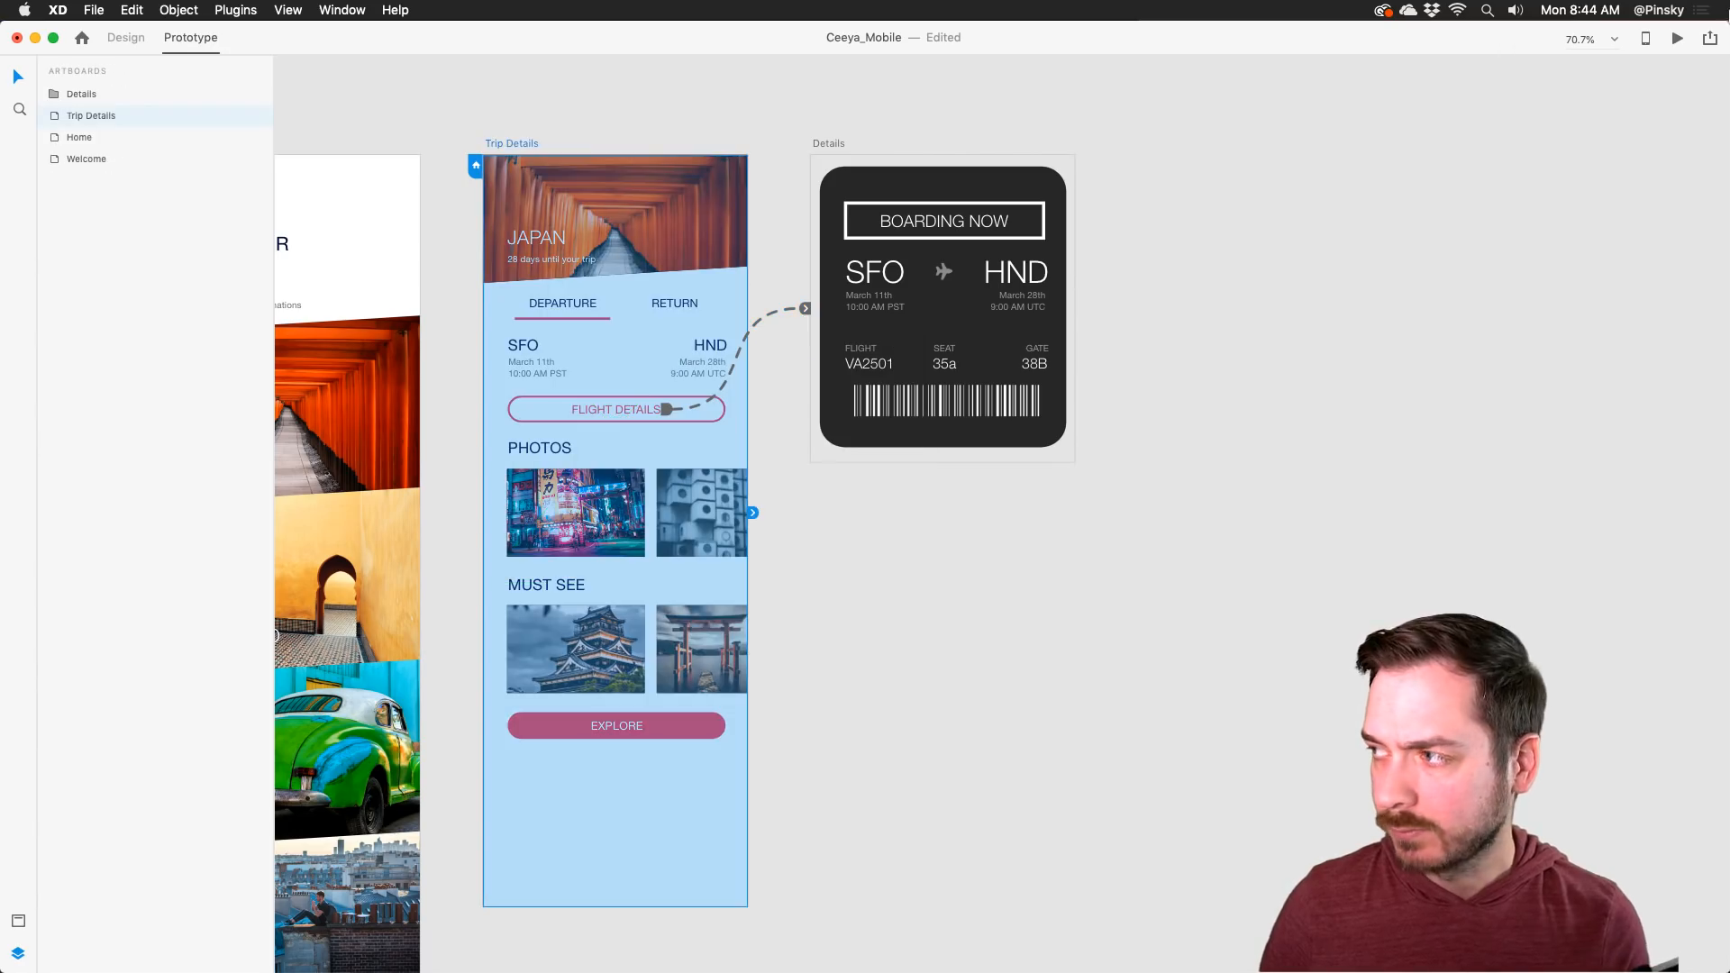
# Step: Preview the Trip Details screen and test the boarding pass overlay from FLIGHT DETAILS
pyautogui.click(1676, 40)
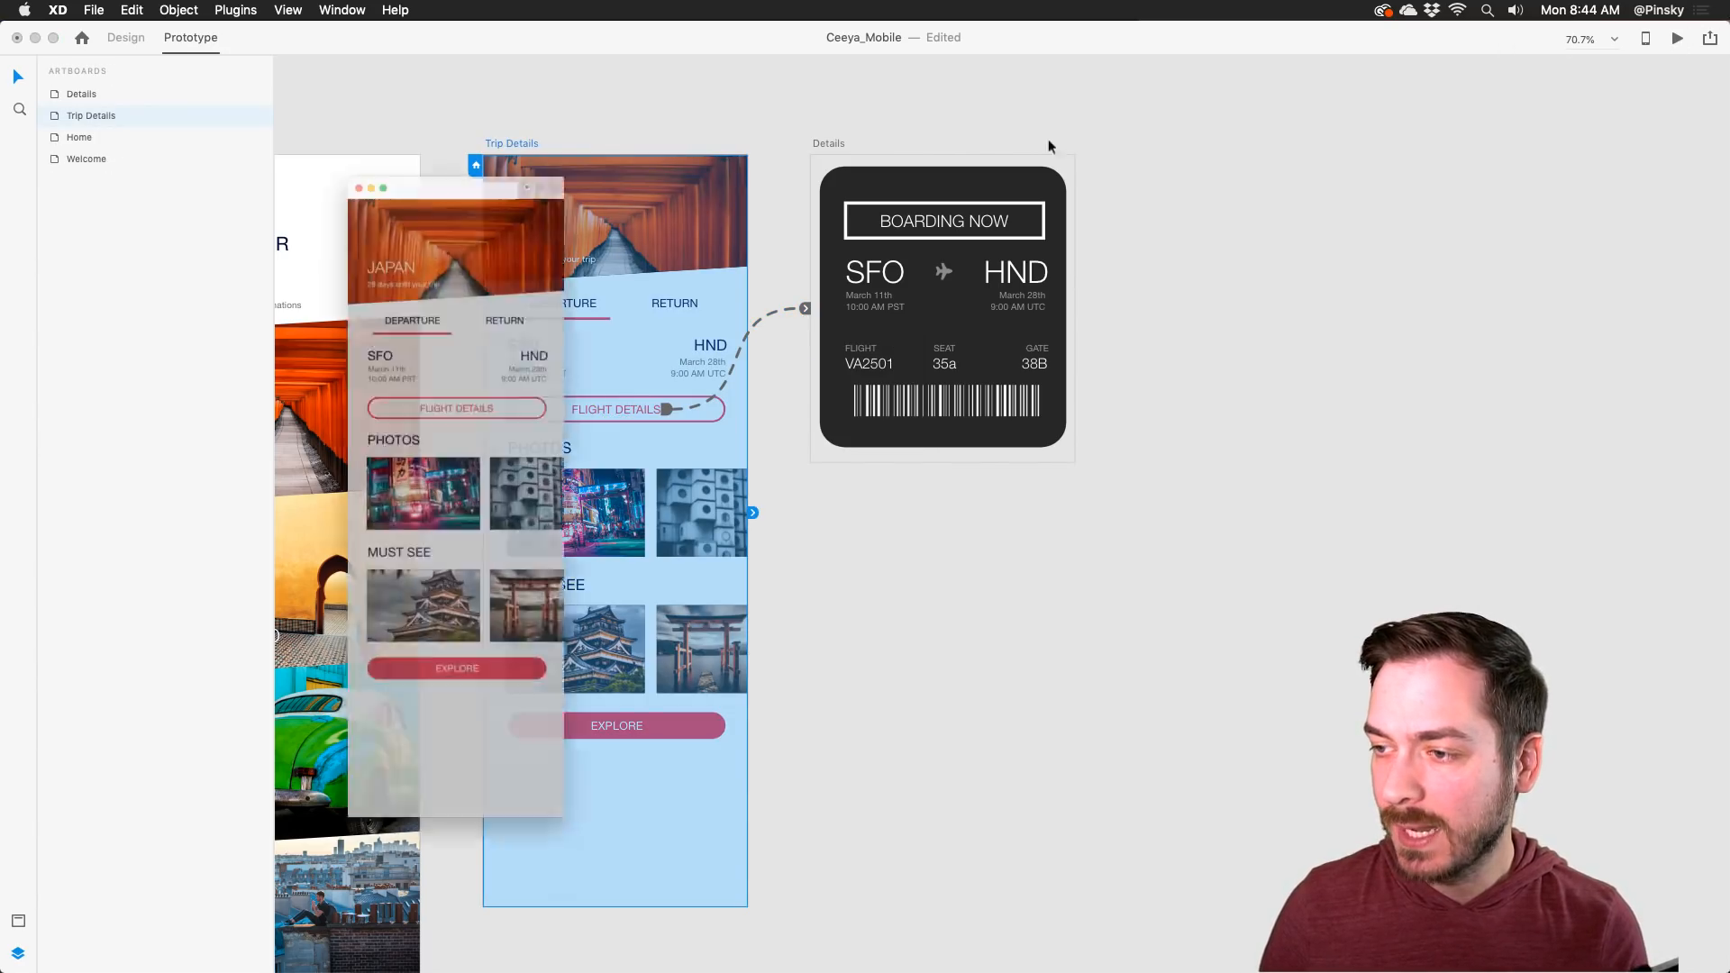
pyautogui.click(454, 367)
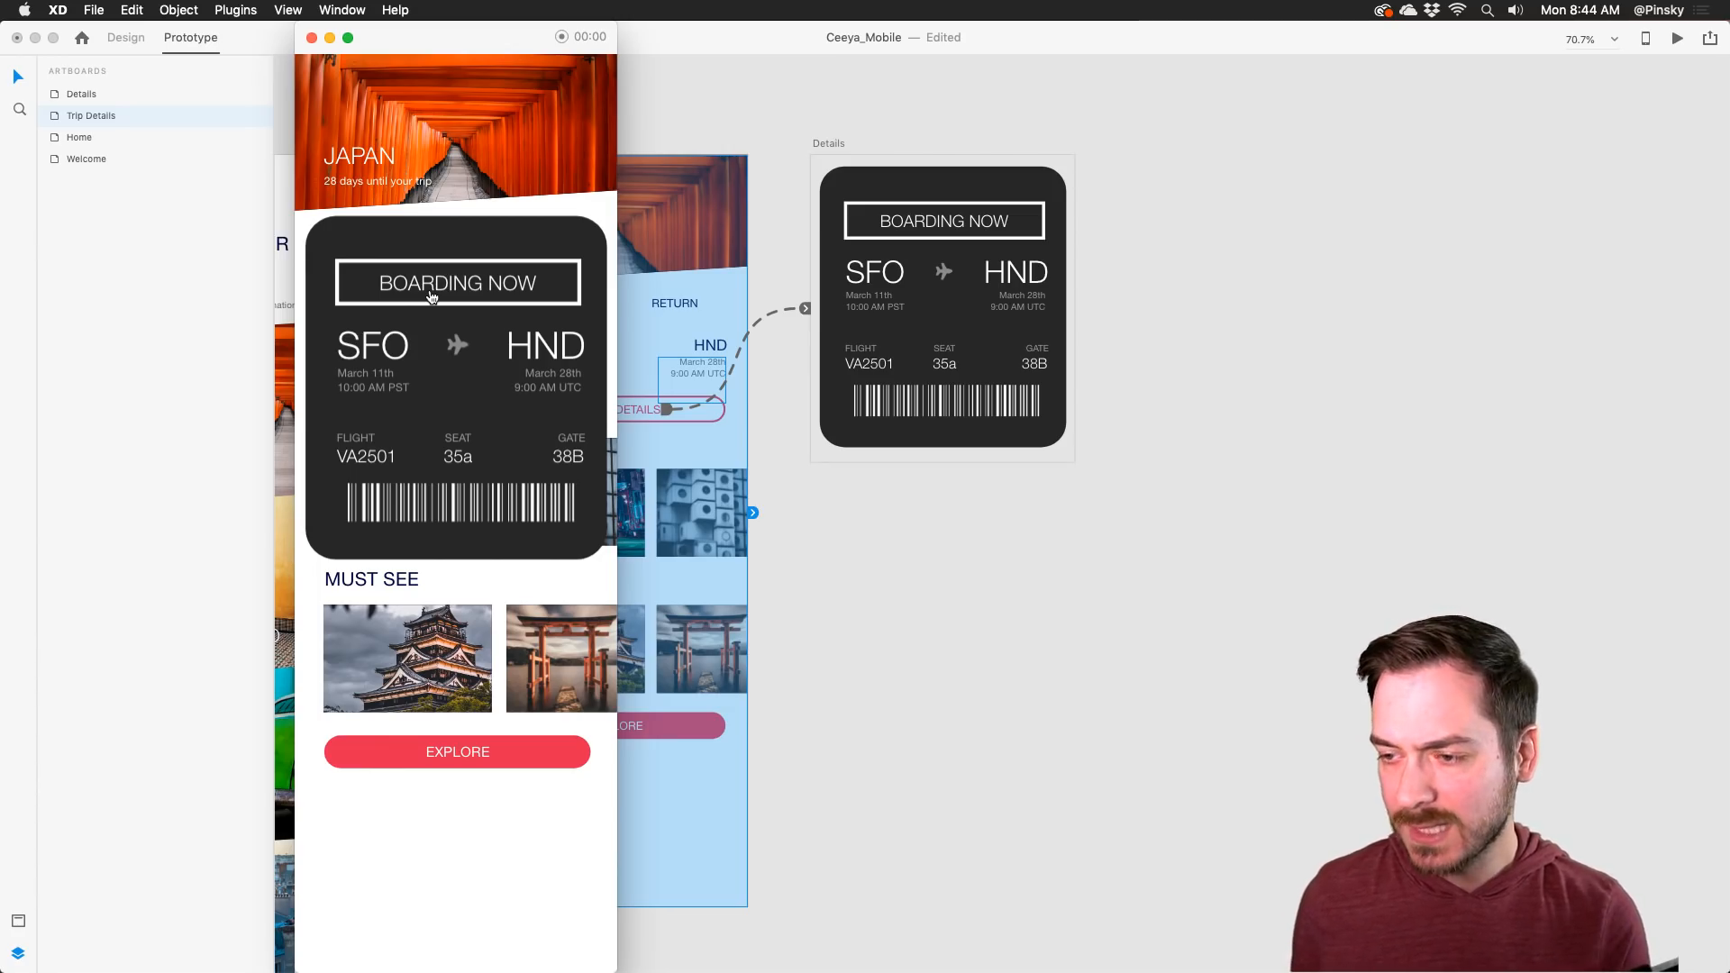
pyautogui.click(311, 37)
# Step: Link the JAPAN banner image inside the Home artboard's Place repeat grid to the Trip Details artboard
pyautogui.hscroll(-5, 683, 317)
pyautogui.hscroll(-6, 682, 326)
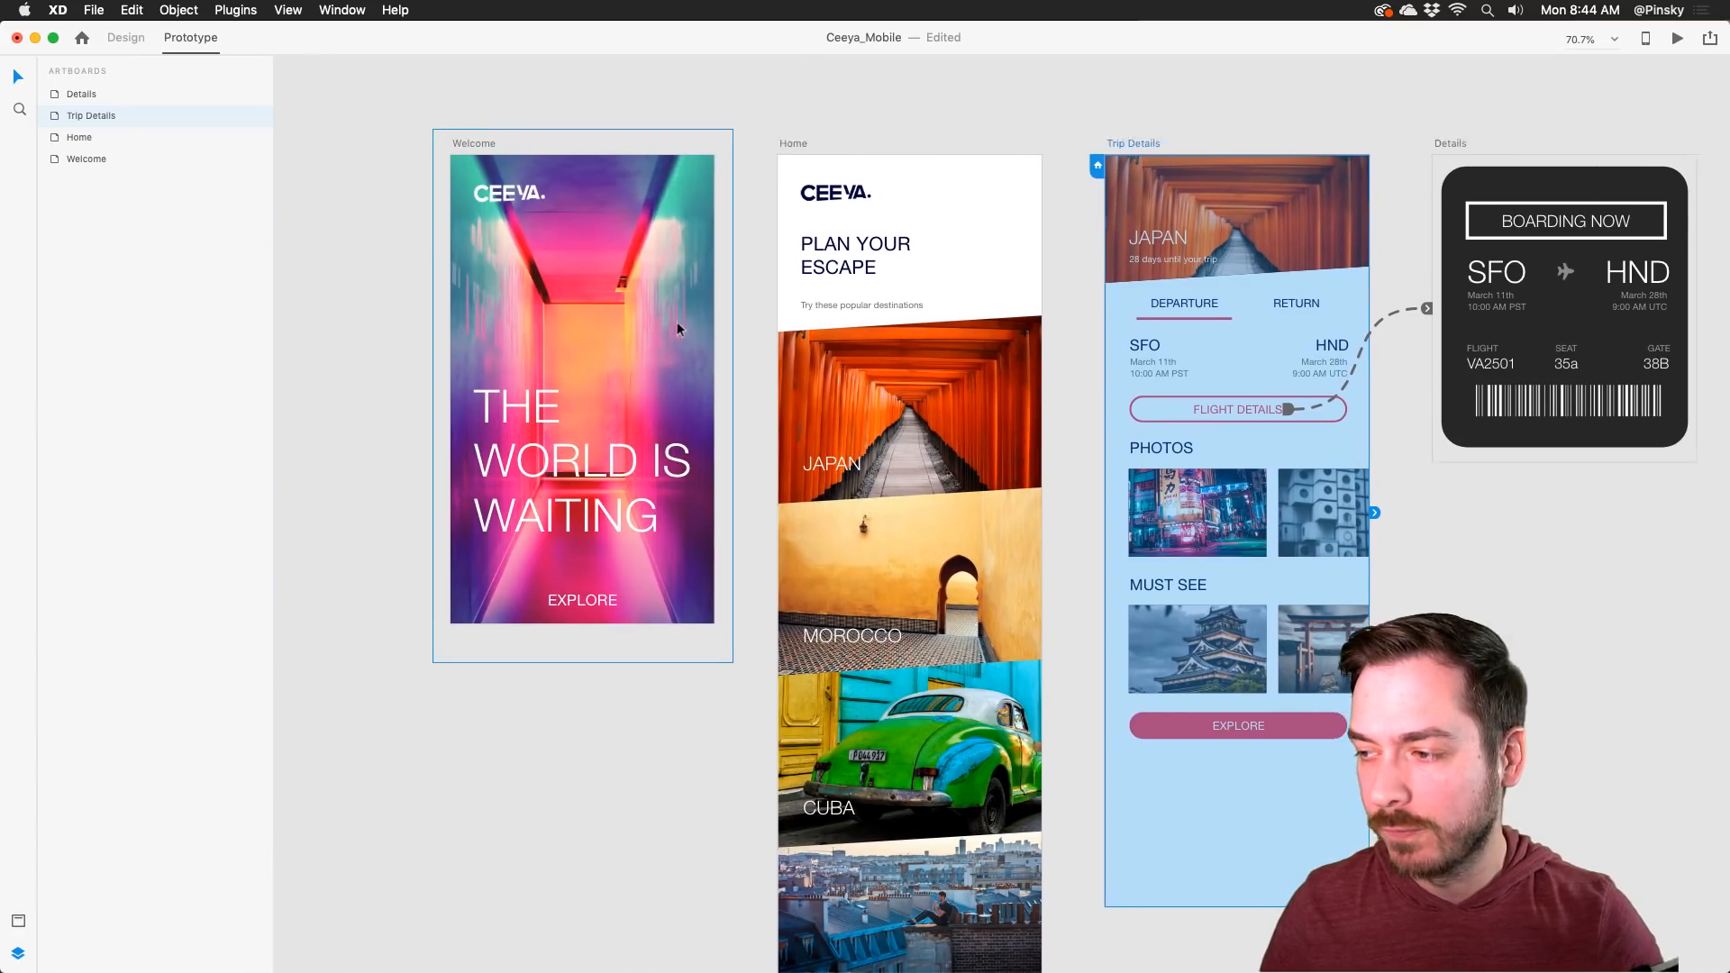
pyautogui.hscroll(2, 677, 326)
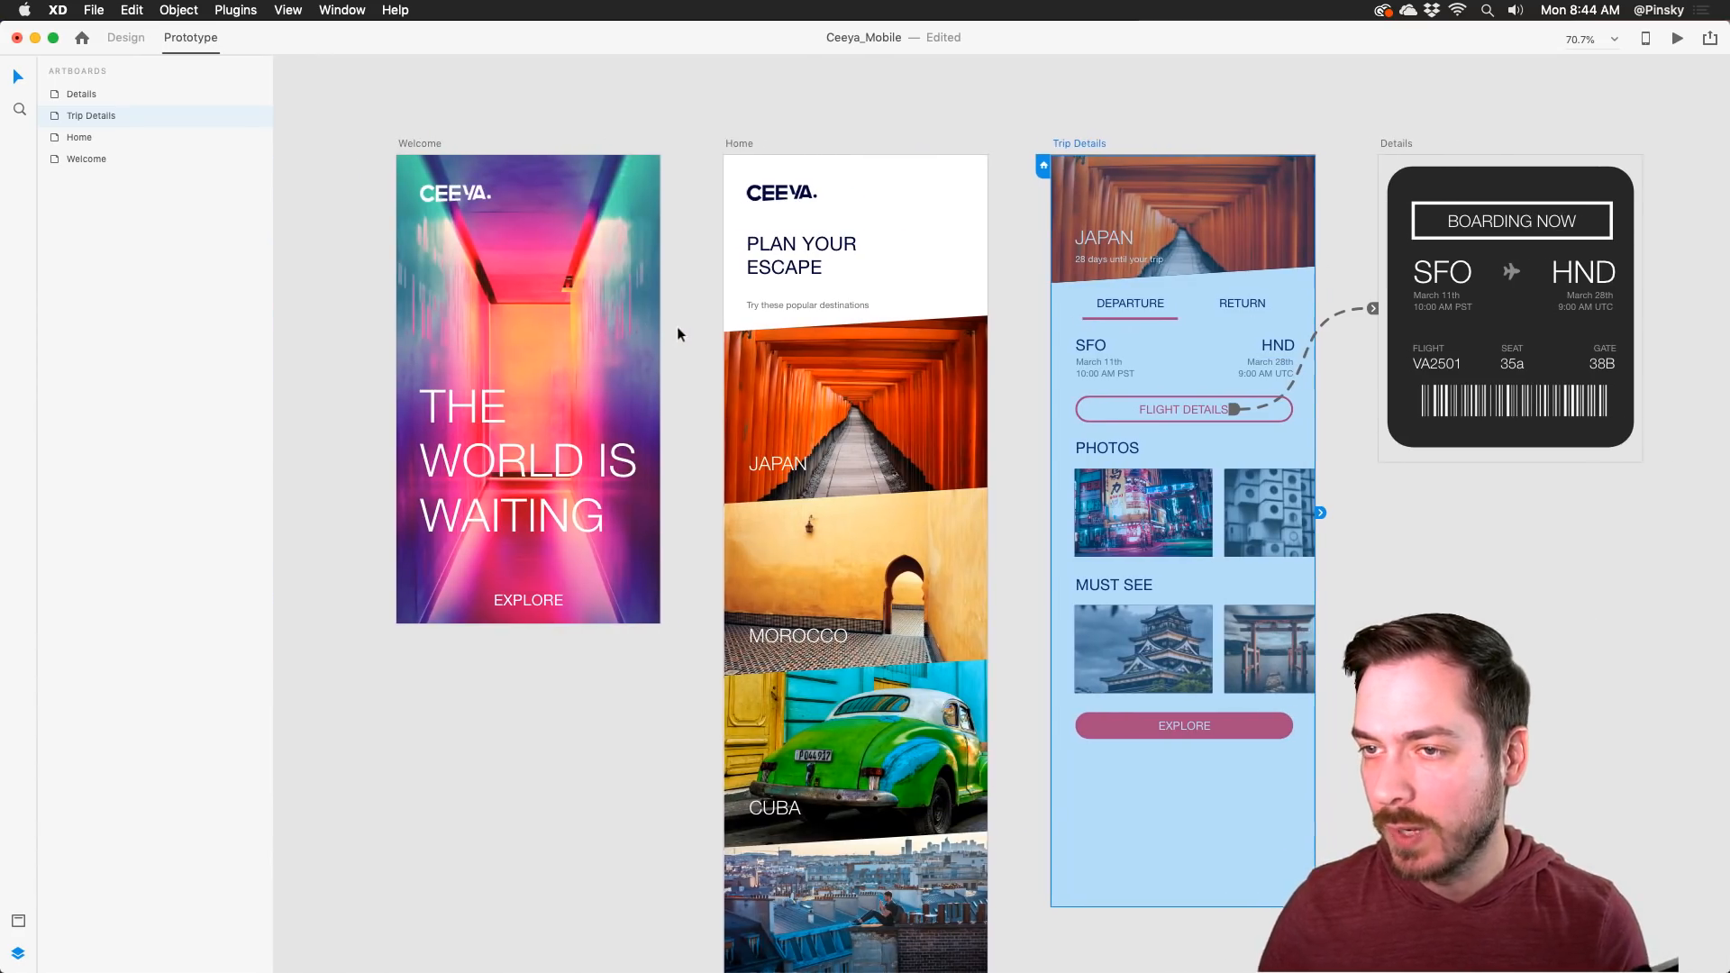
pyautogui.click(809, 387)
pyautogui.click(809, 386)
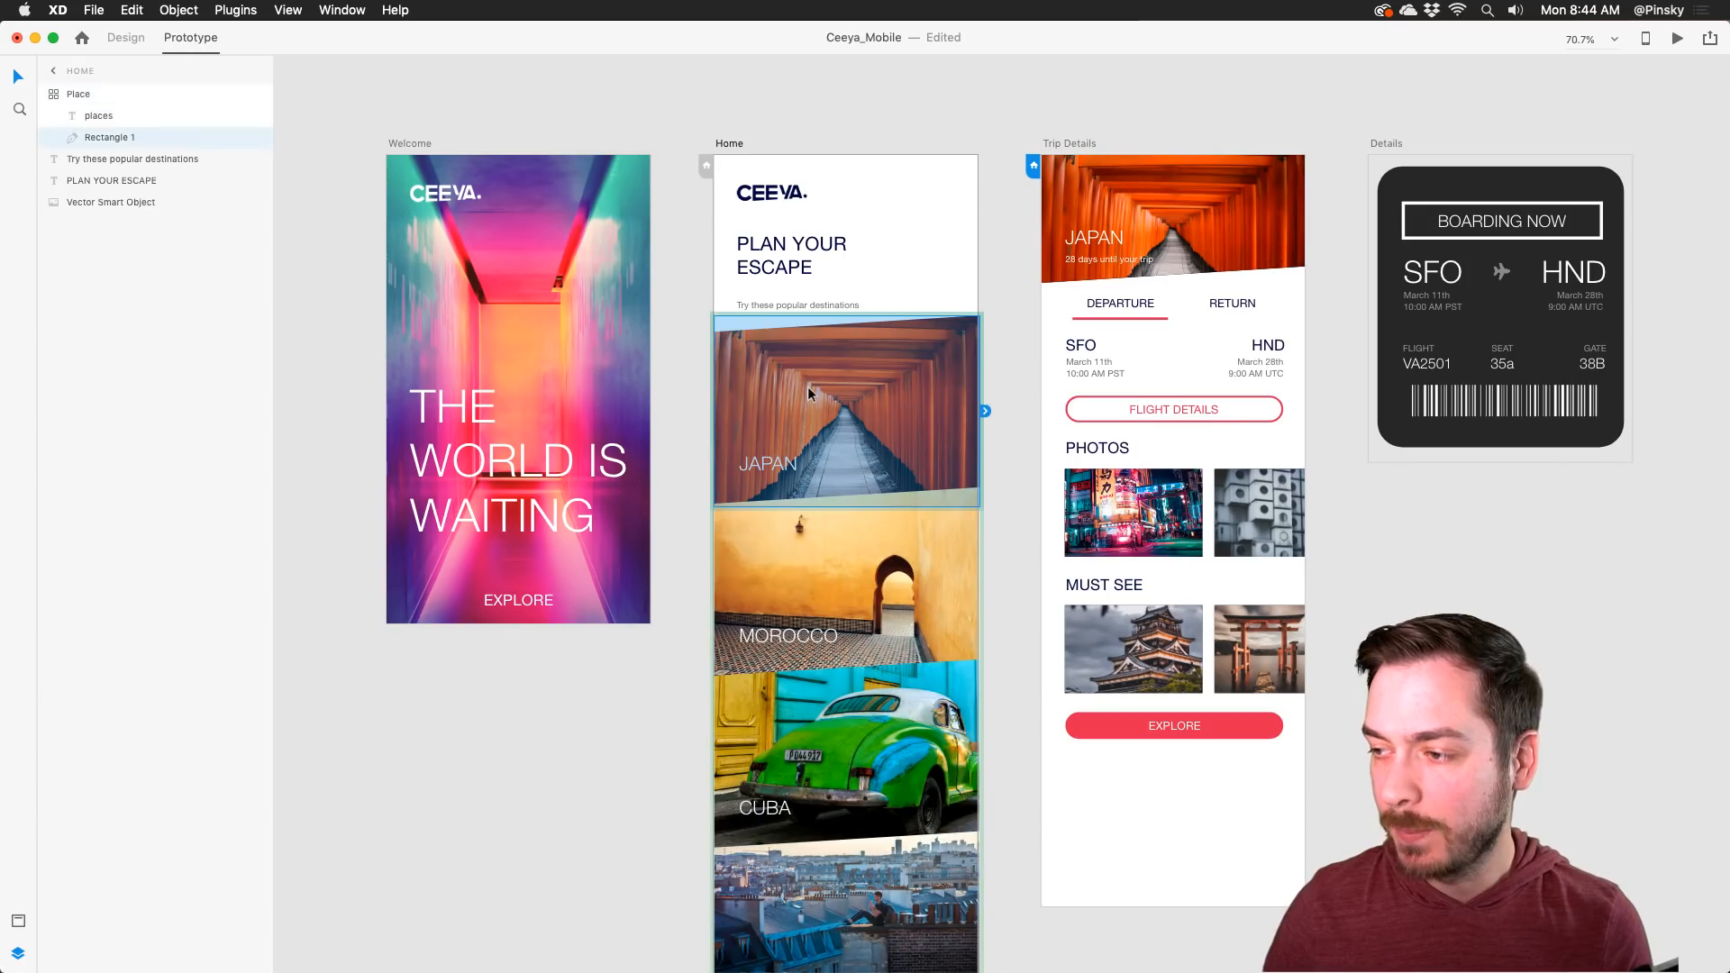
pyautogui.hscroll(3, 806, 386)
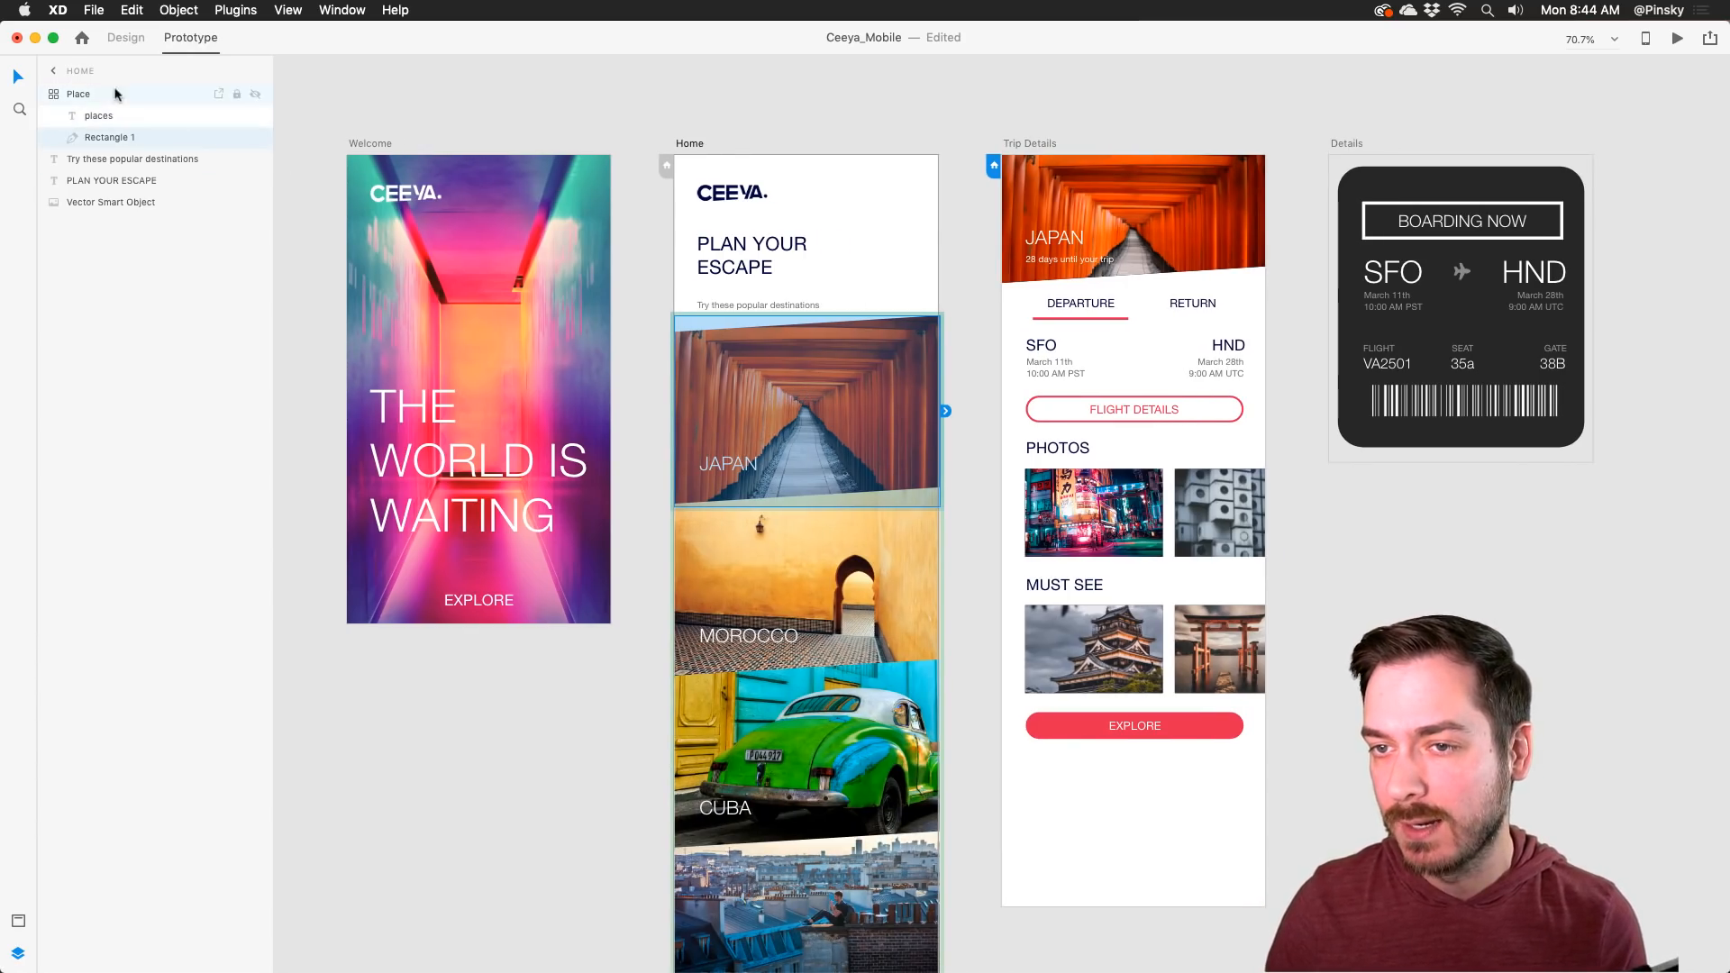
pyautogui.click(86, 95)
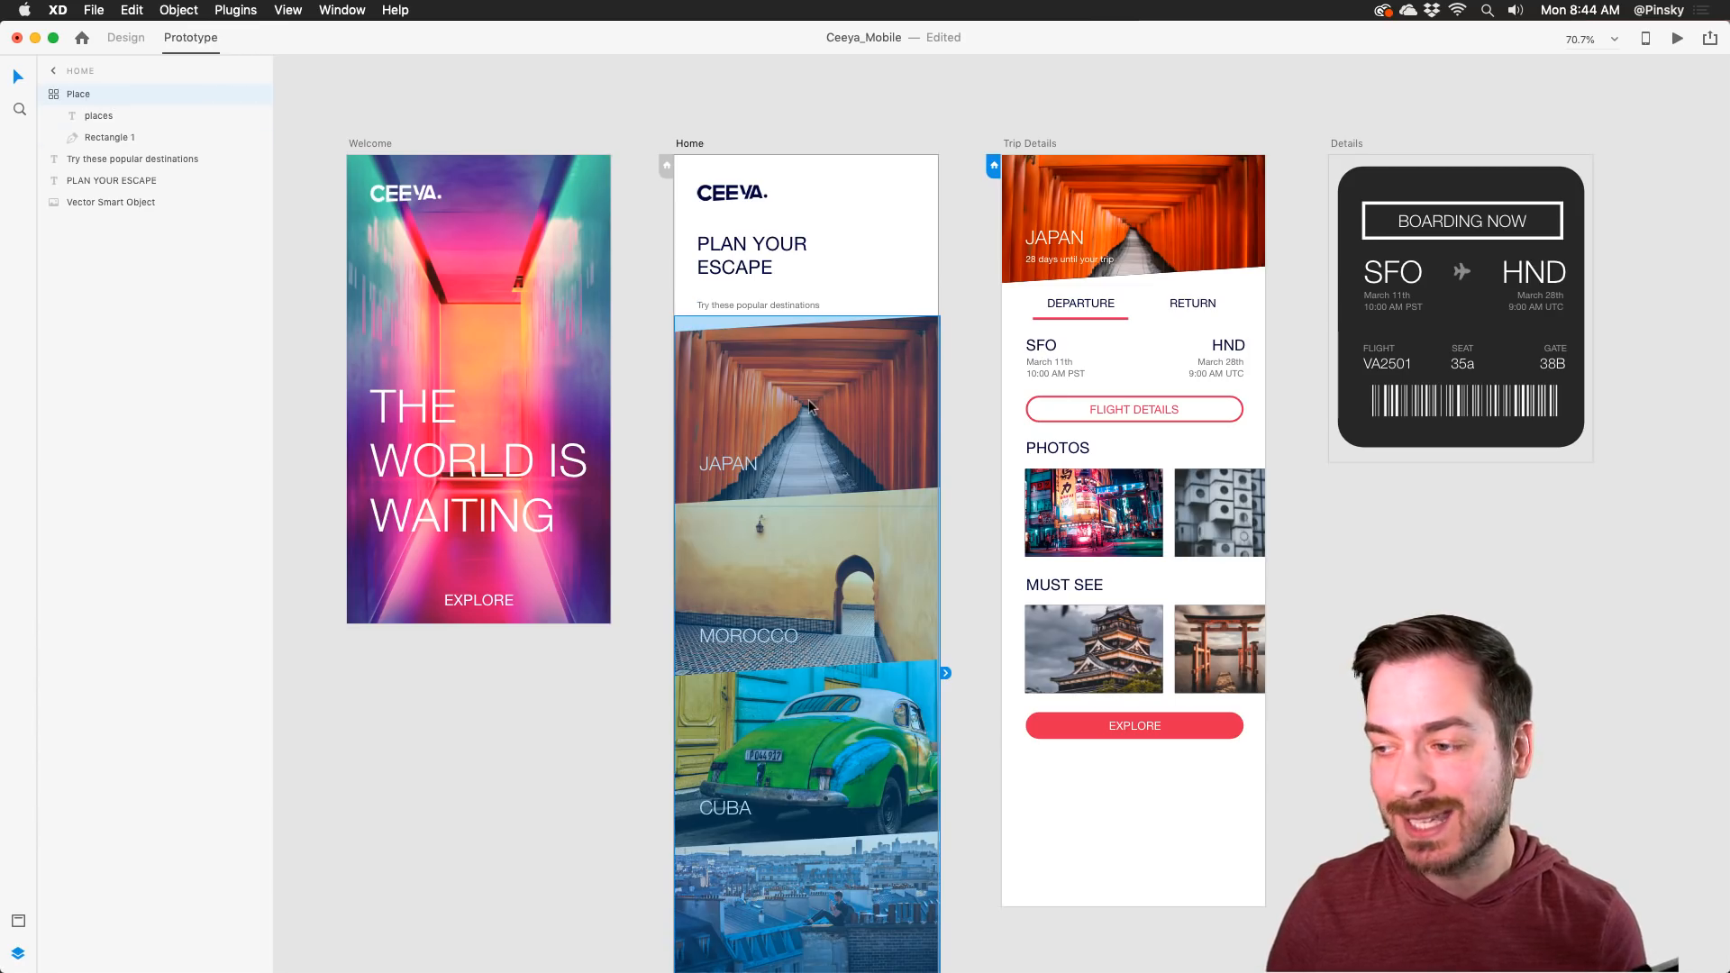
pyautogui.doubleClick(839, 410)
pyautogui.hscroll(3, 839, 403)
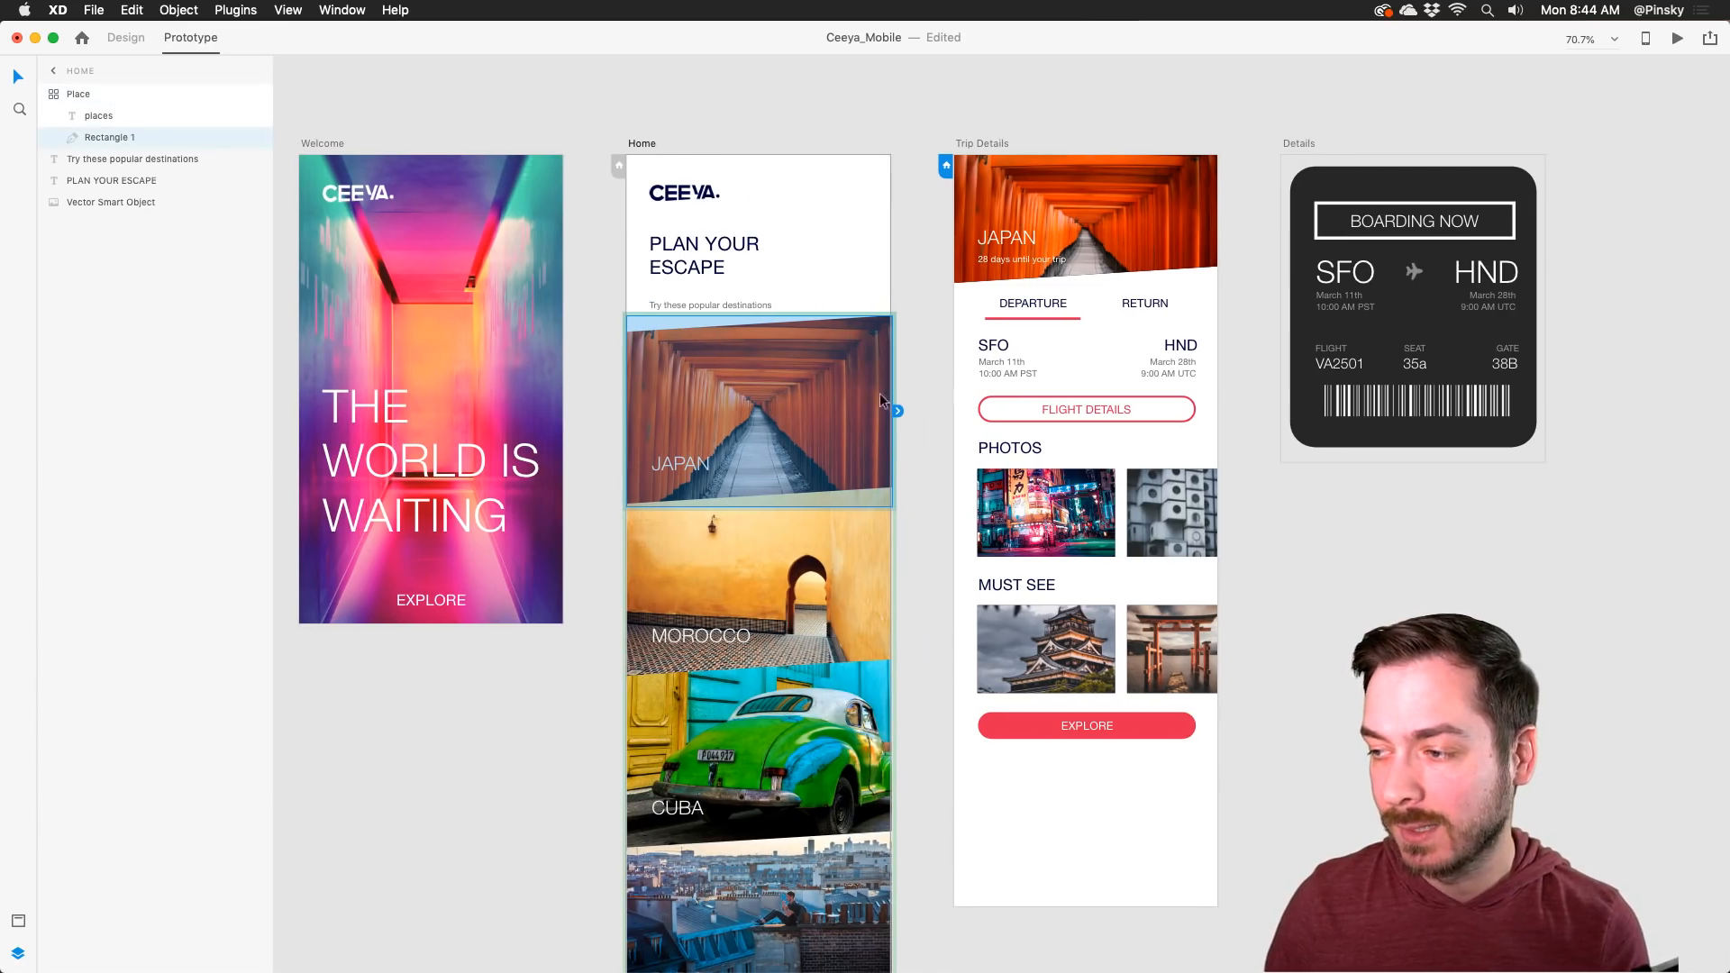
pyautogui.moveTo(899, 409); pyautogui.dragTo(1077, 338)
# Step: Set the JAPAN banner link to a Tap trigger with the Transition action and Trip Details as destination
pyautogui.click(918, 594)
pyautogui.click(916, 595)
pyautogui.click(892, 671)
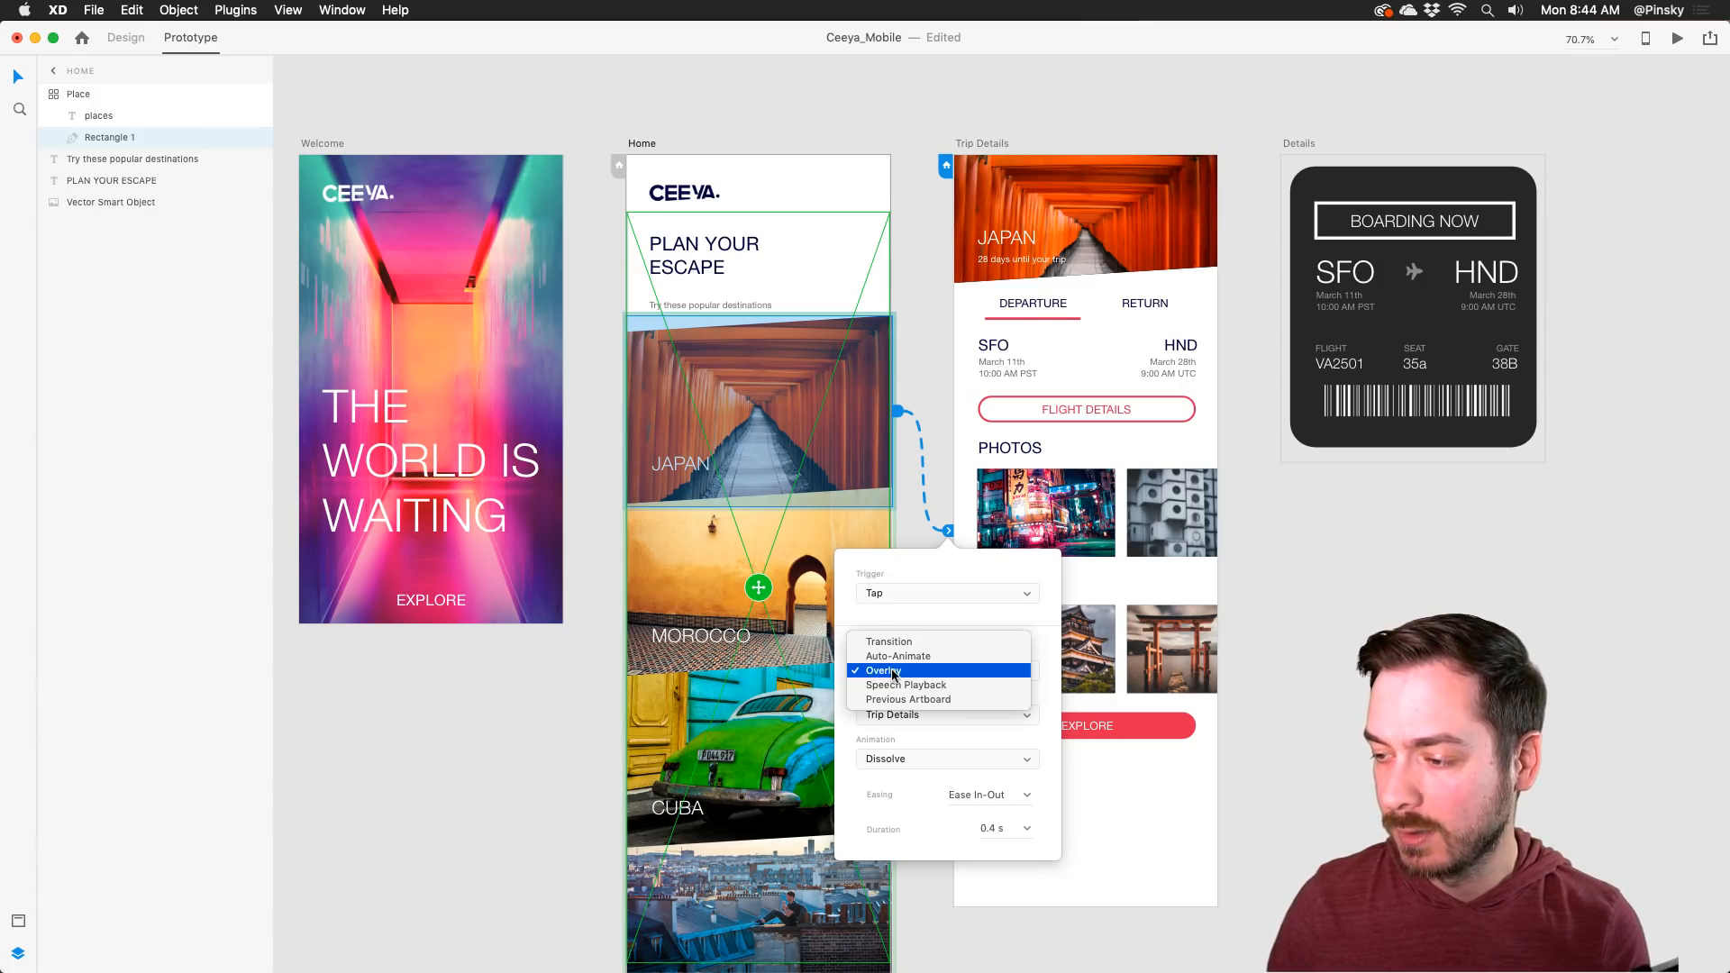
pyautogui.click(907, 642)
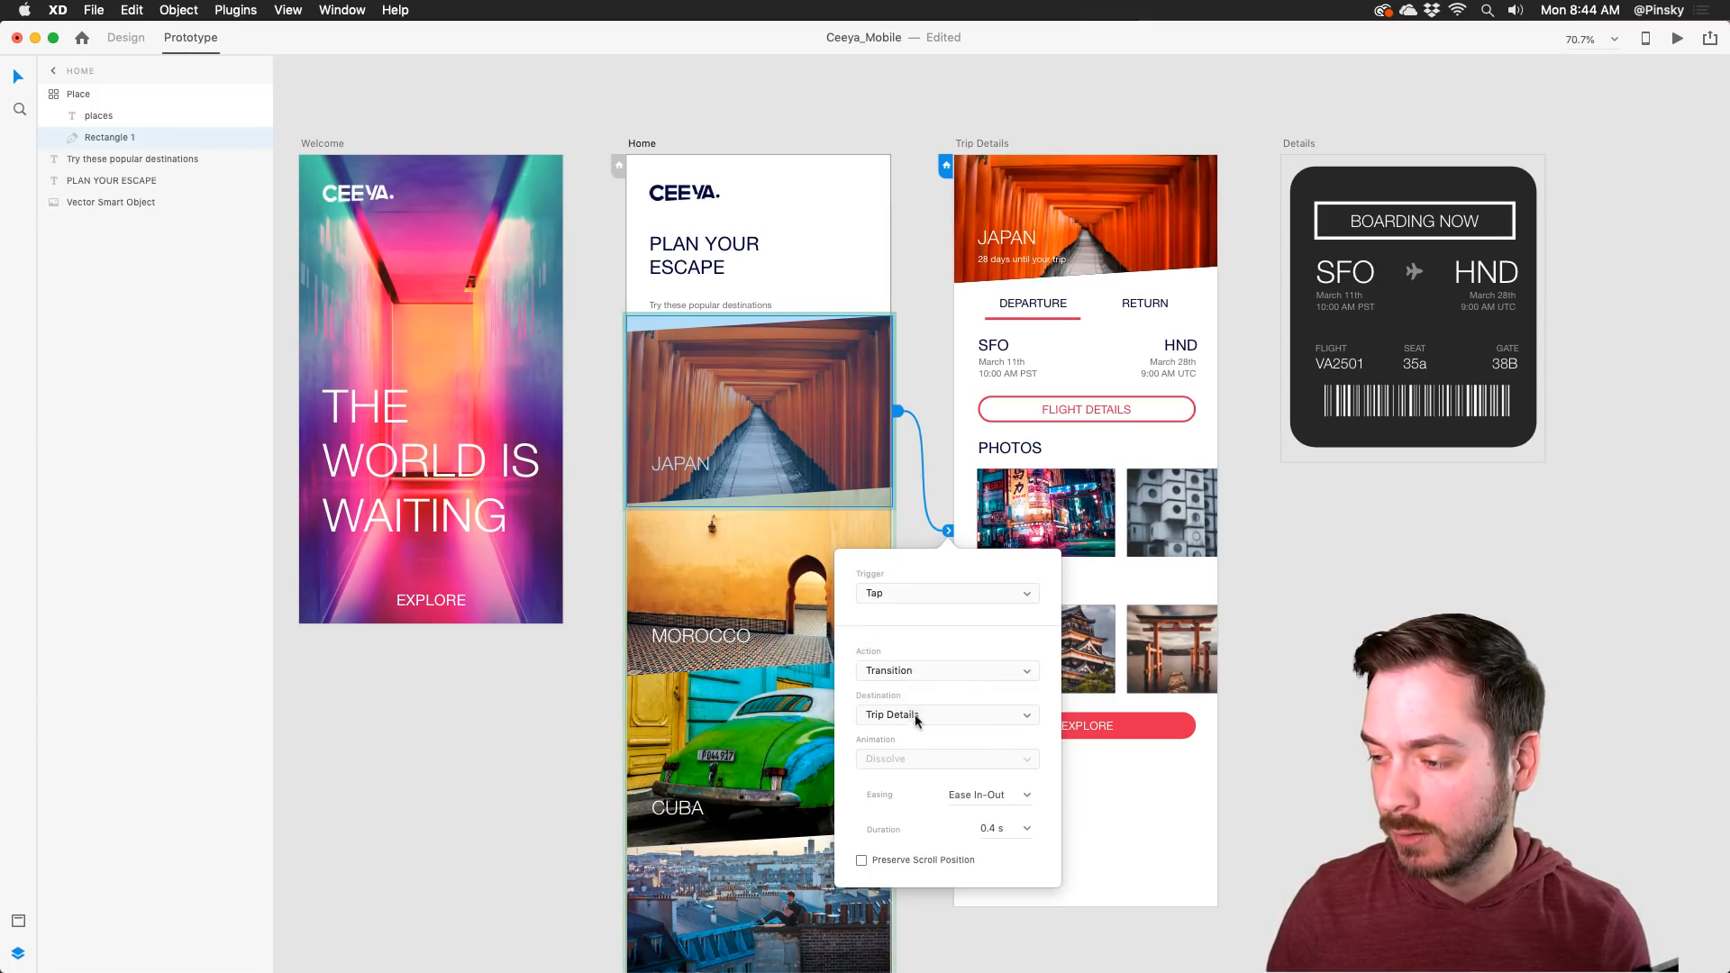
pyautogui.click(916, 716)
pyautogui.click(948, 762)
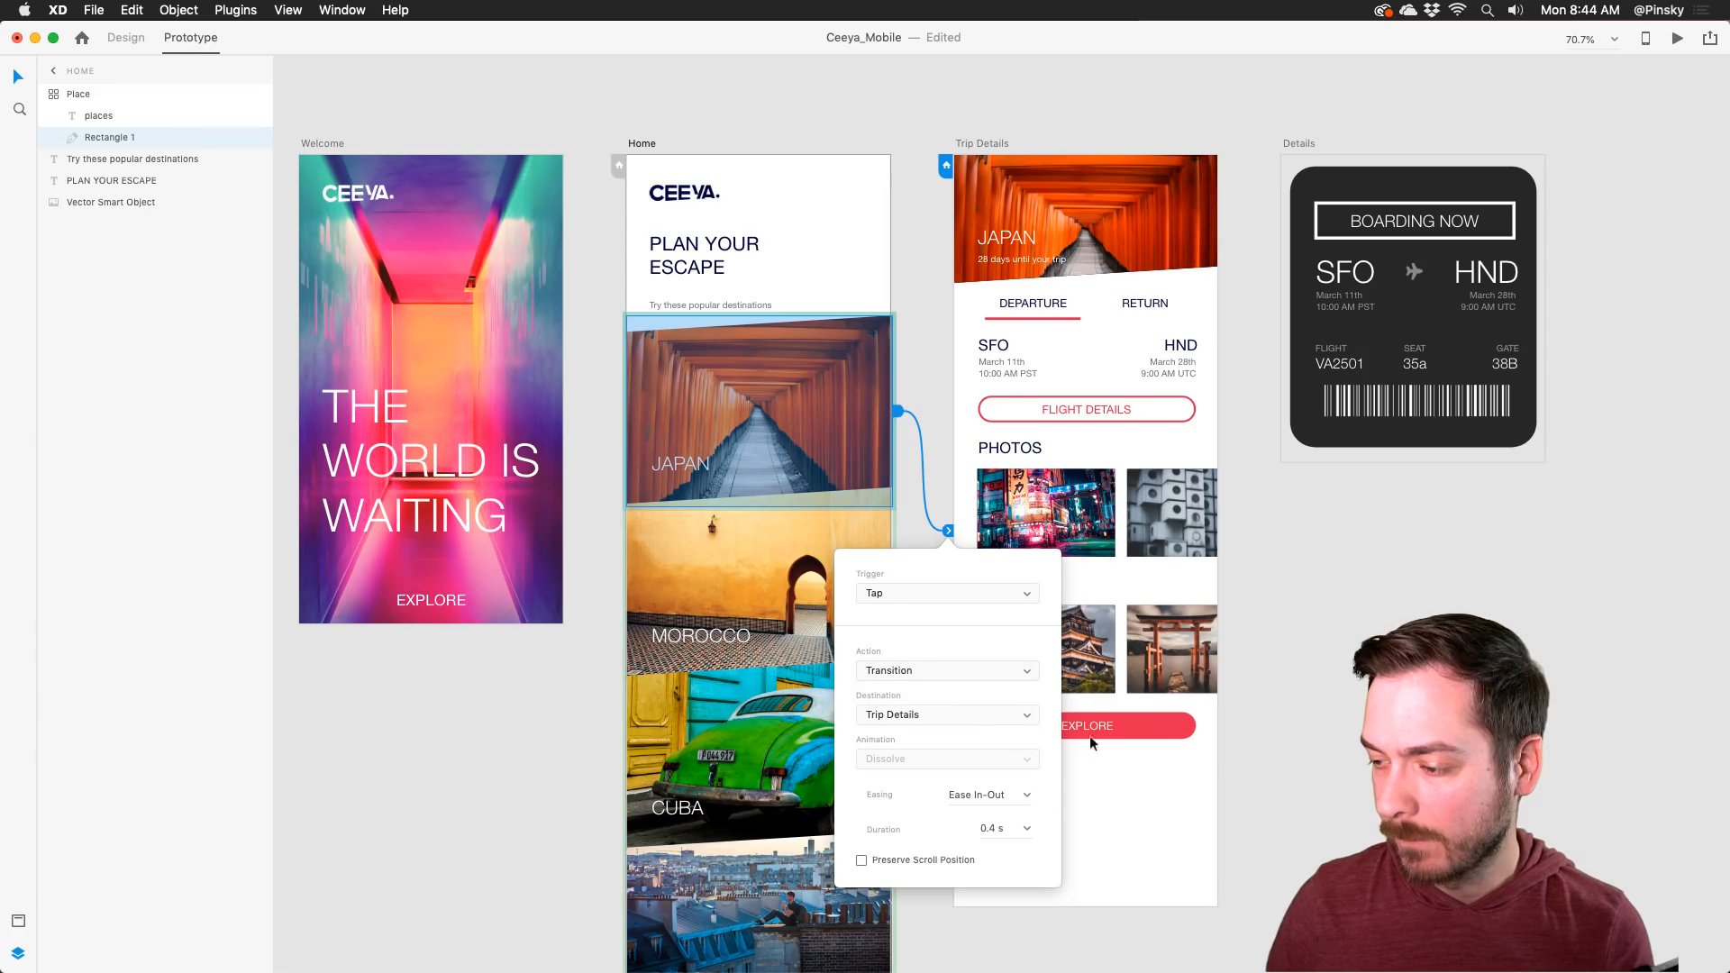
# Step: Preview the prototype from the Home screen and test the JAPAN banner's transition to Trip Details
pyautogui.click(1676, 38)
pyautogui.click(420, 376)
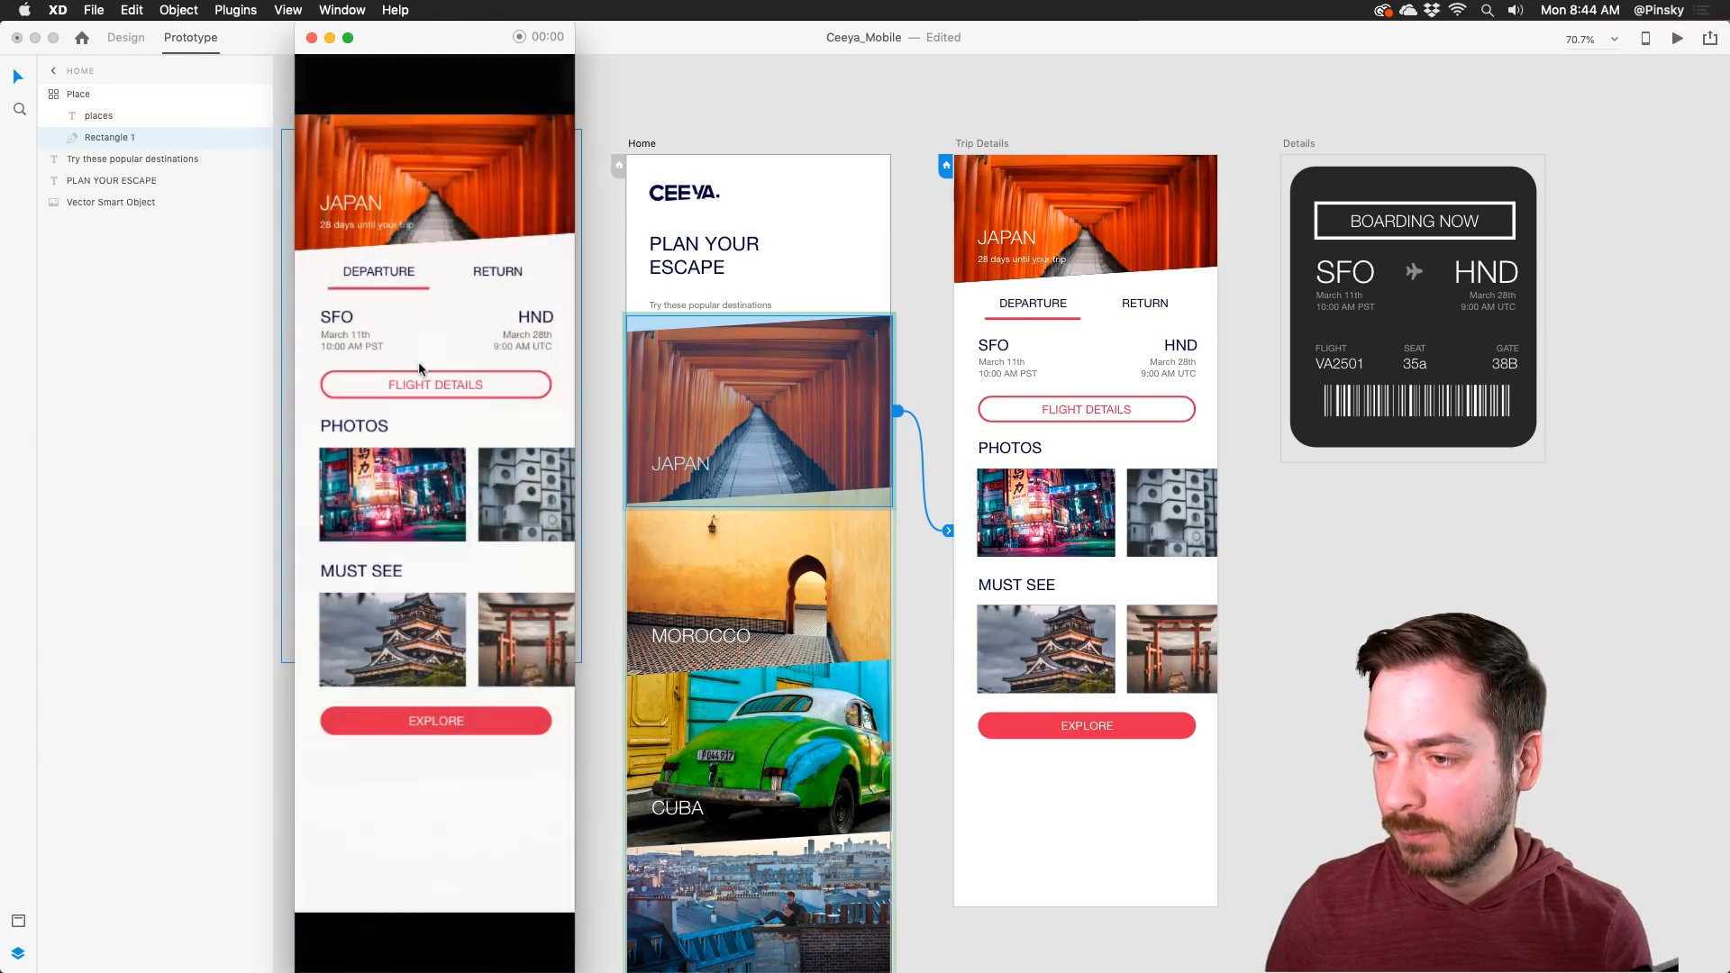
pyautogui.click(312, 38)
# Step: Shorten the Home artboard to a height of 1180 and set its scrolling to Vertical in Design mode
pyautogui.click(645, 144)
pyautogui.scroll(-4, 370, 72)
pyautogui.click(126, 37)
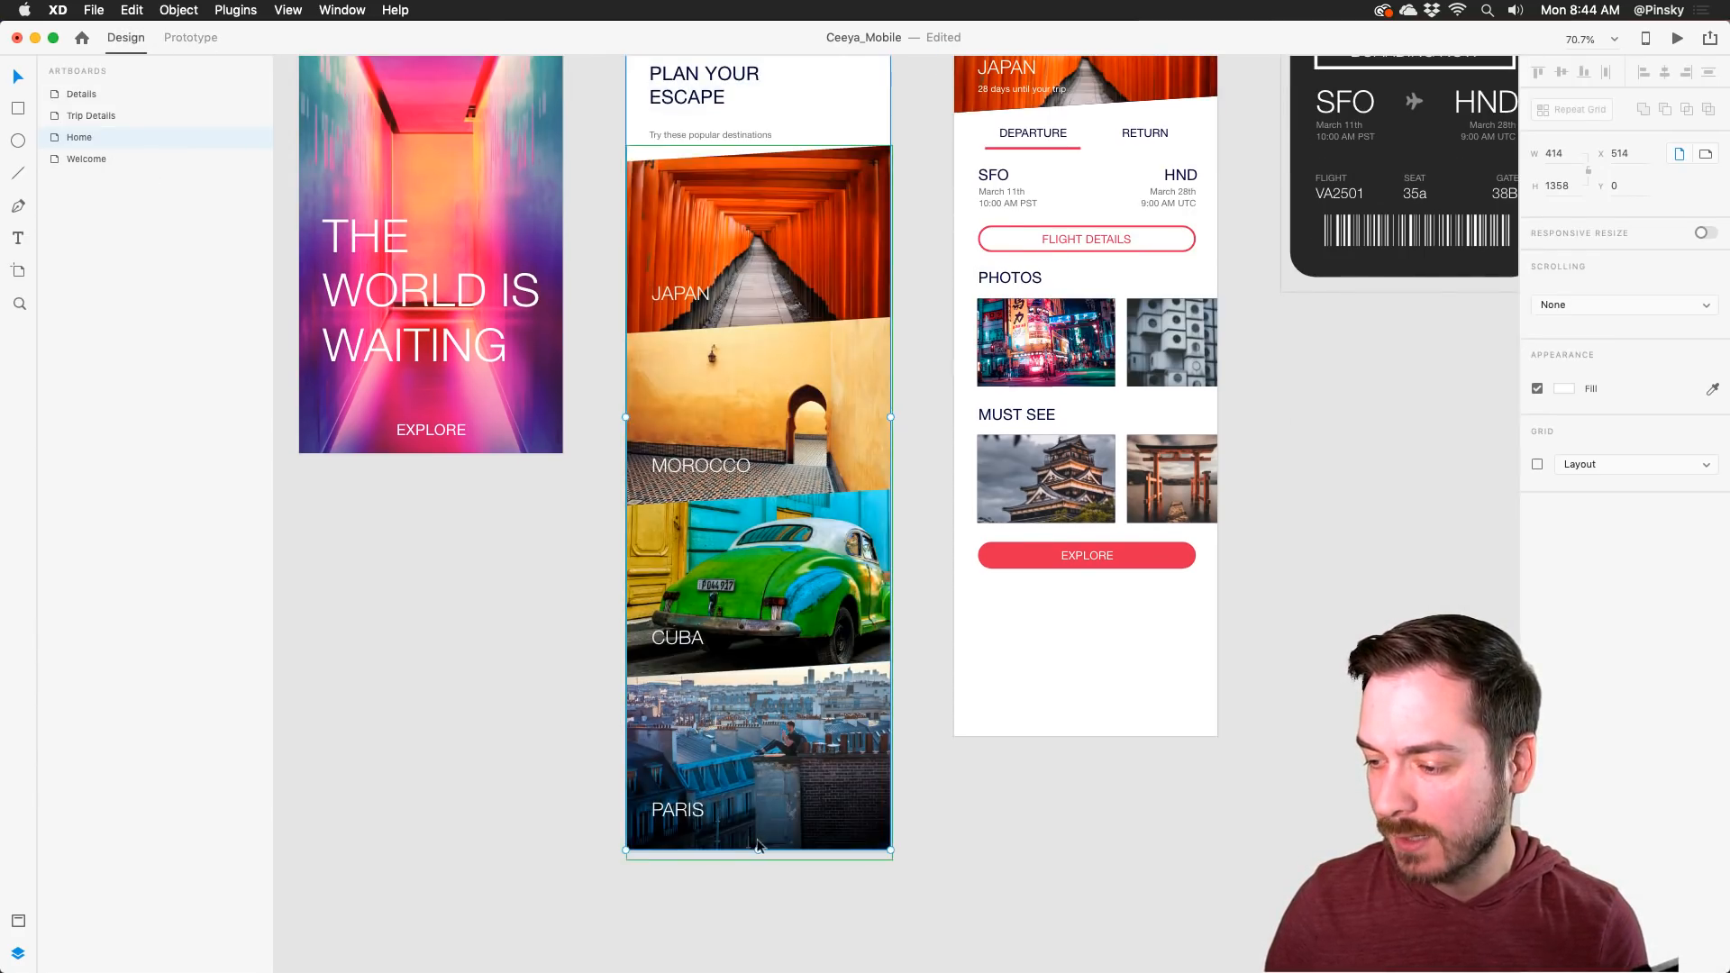
pyautogui.moveTo(759, 852); pyautogui.dragTo(759, 736)
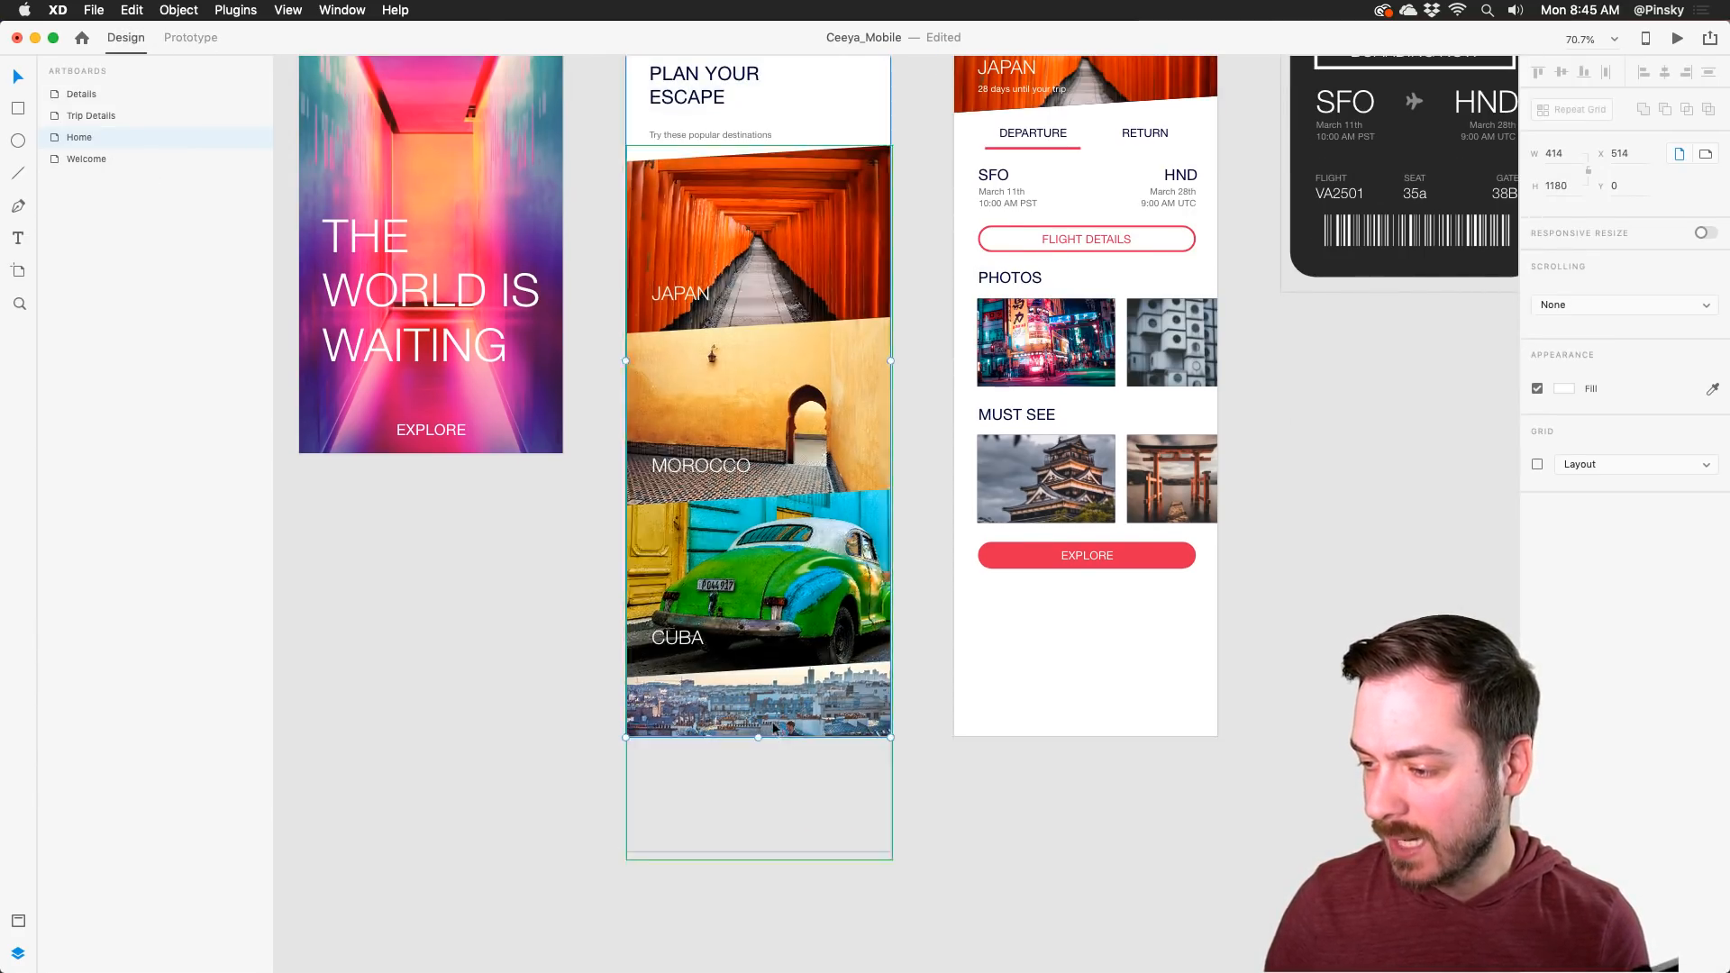
pyautogui.scroll(5, 782, 665)
pyautogui.click(1622, 304)
pyautogui.click(1559, 319)
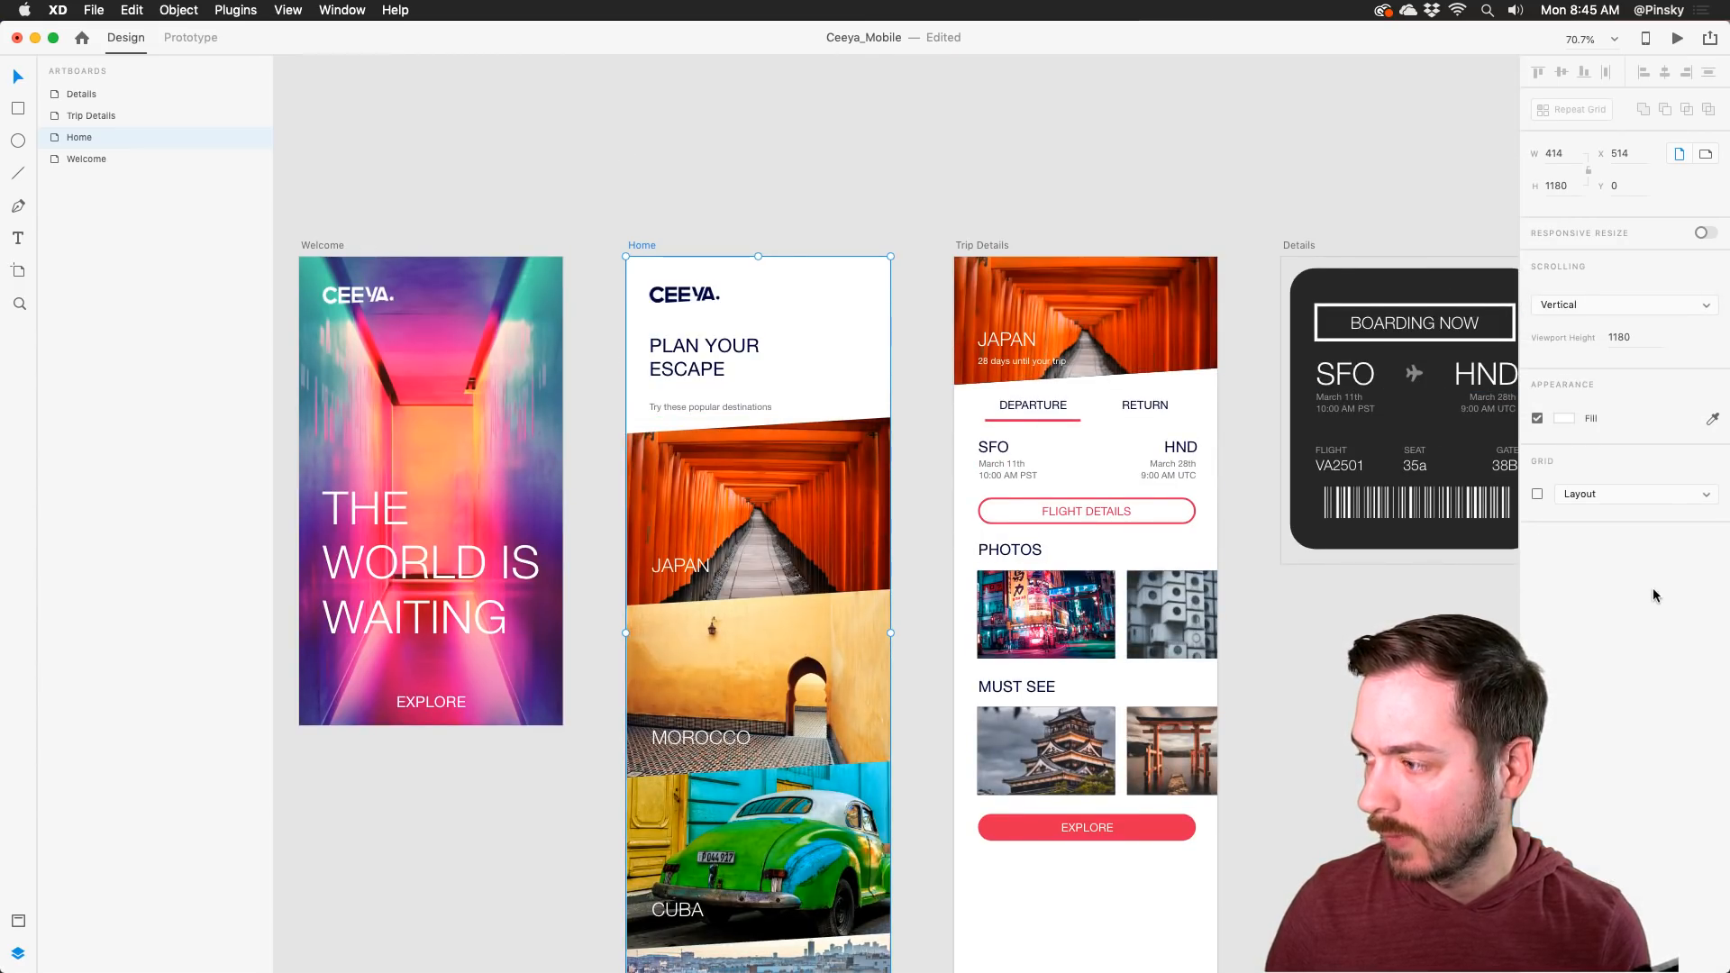
# Step: Change the JAPAN banner link's animation to Push Right and open a preview of the Home screen
pyautogui.click(188, 37)
pyautogui.click(949, 630)
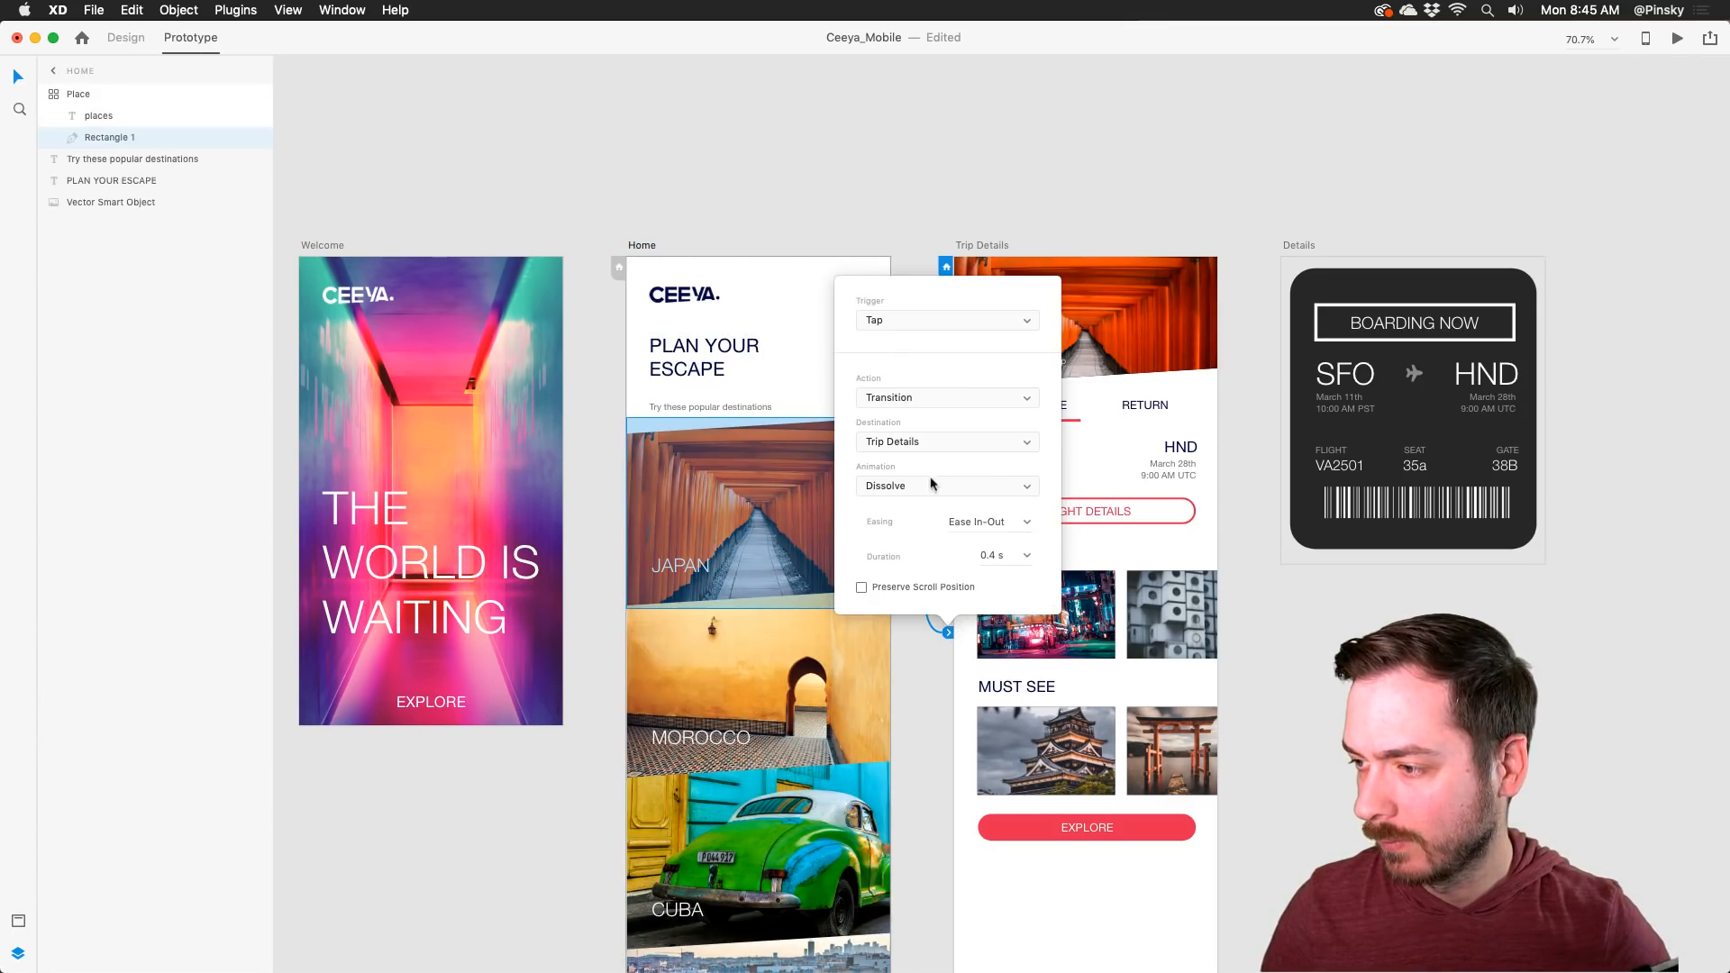
pyautogui.click(1027, 489)
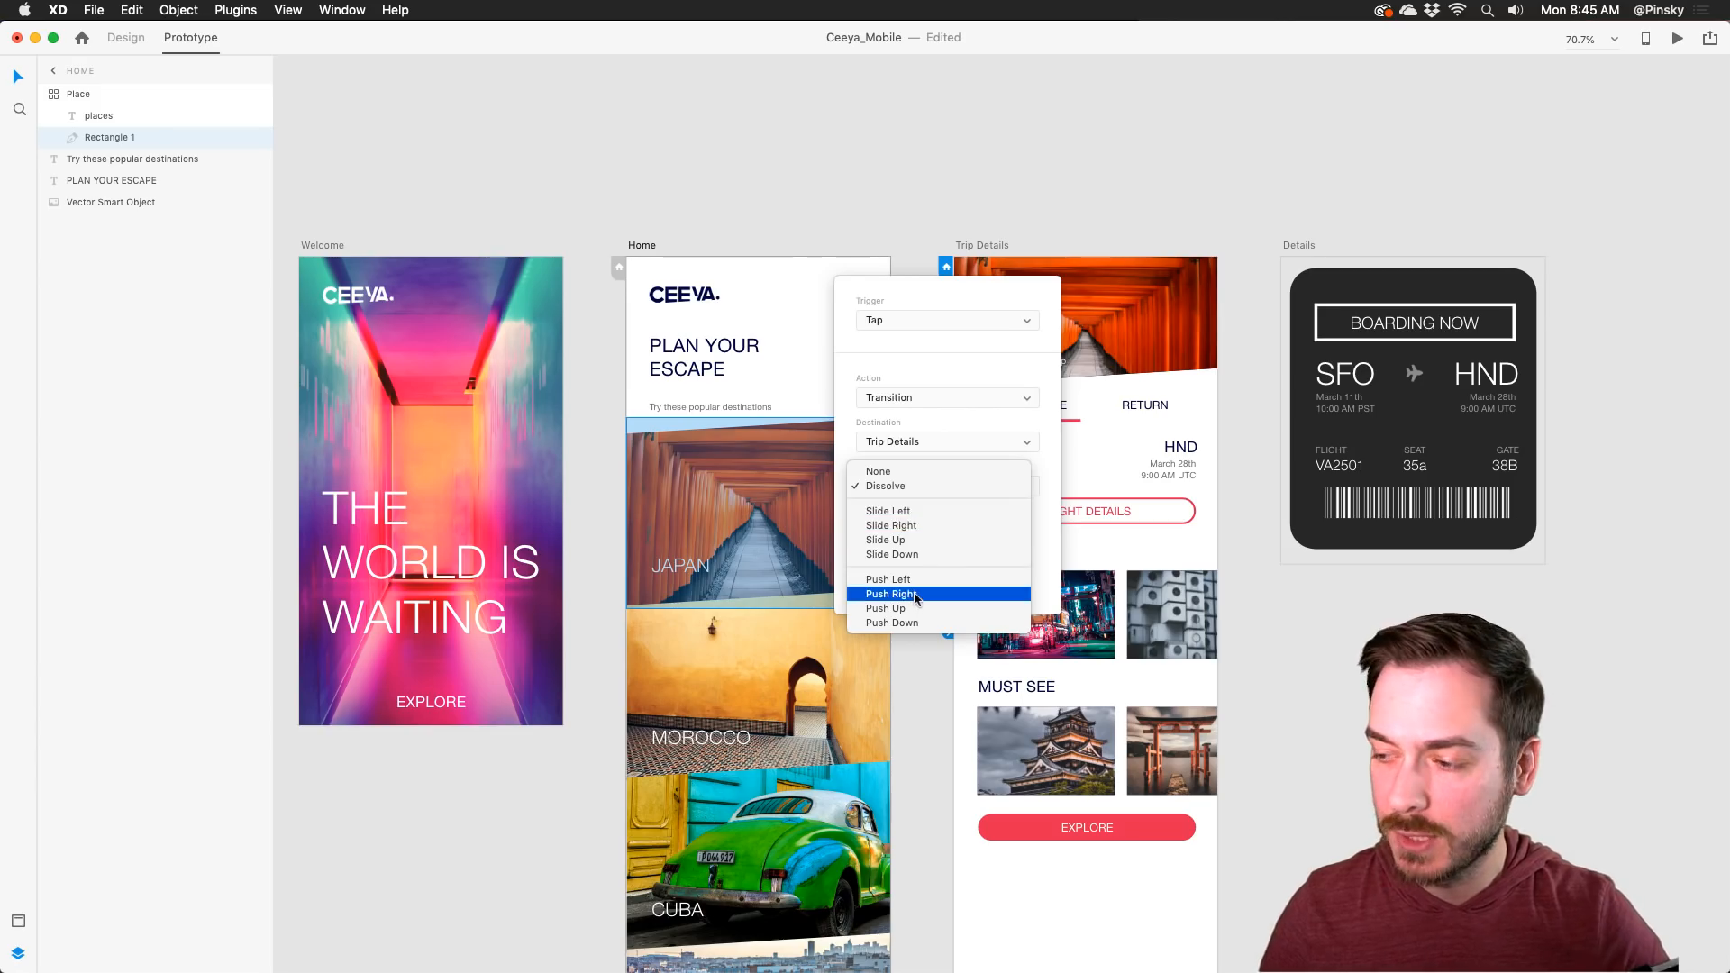
pyautogui.click(916, 597)
pyautogui.click(1676, 38)
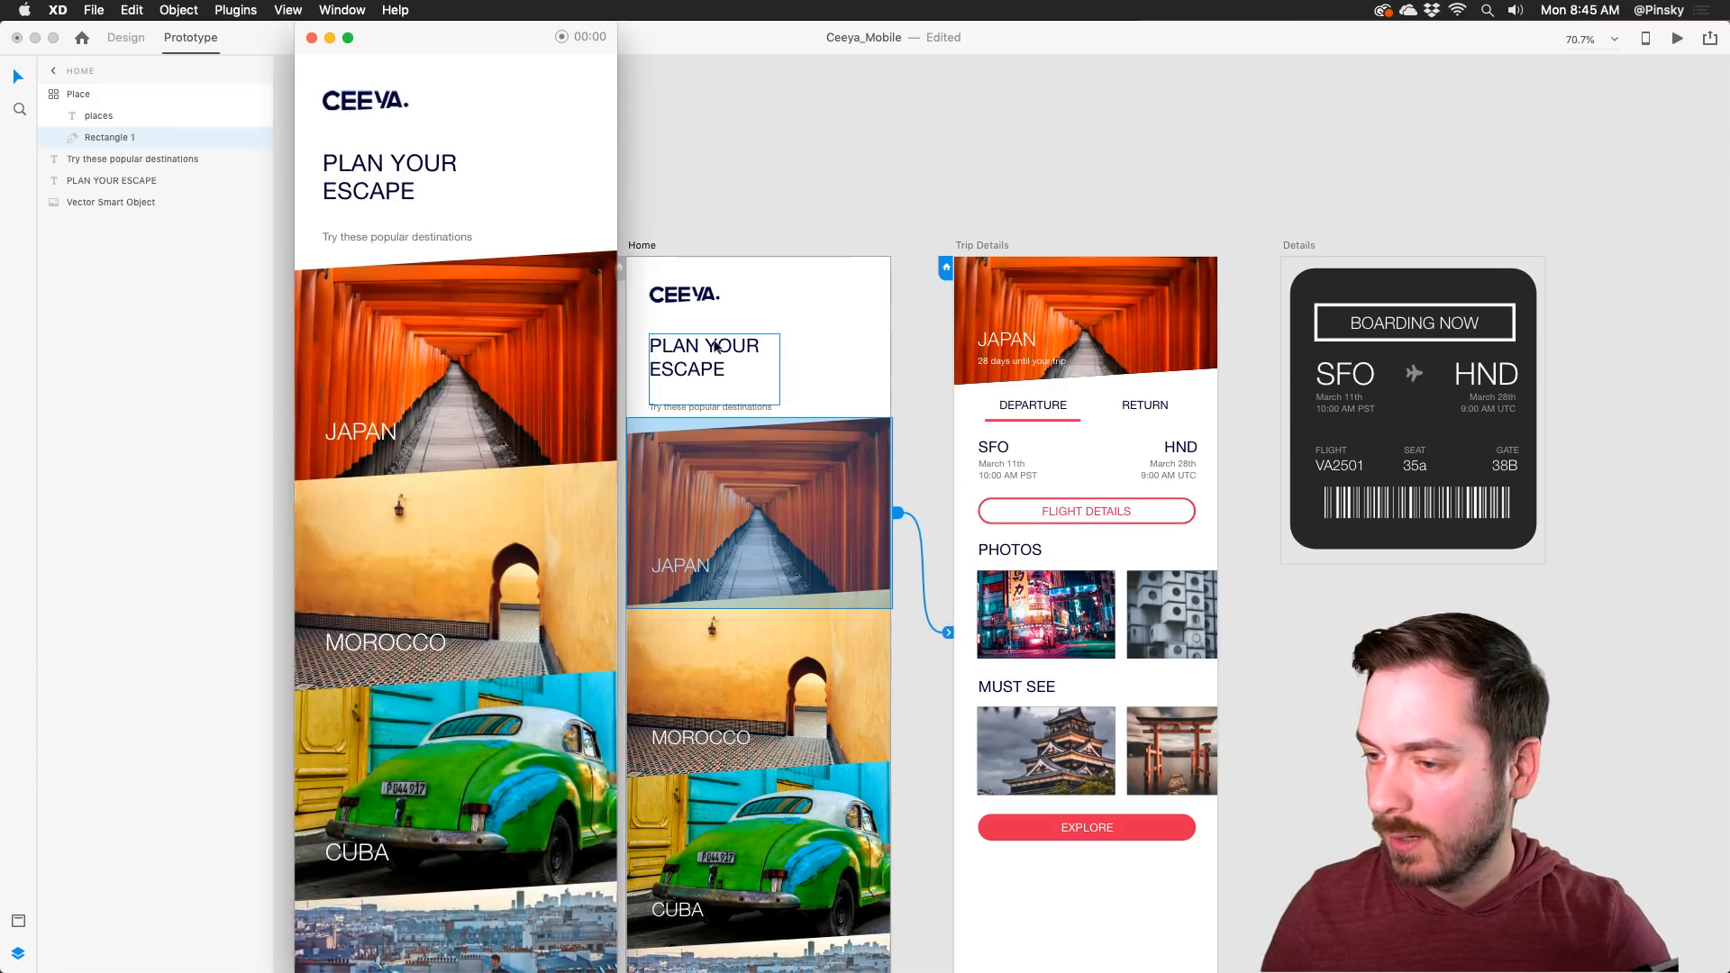
# Step: Test the JAPAN banner's transition and the FLIGHT DETAILS overlay in the preview, dismiss the boarding pass, and close the preview
pyautogui.click(512, 380)
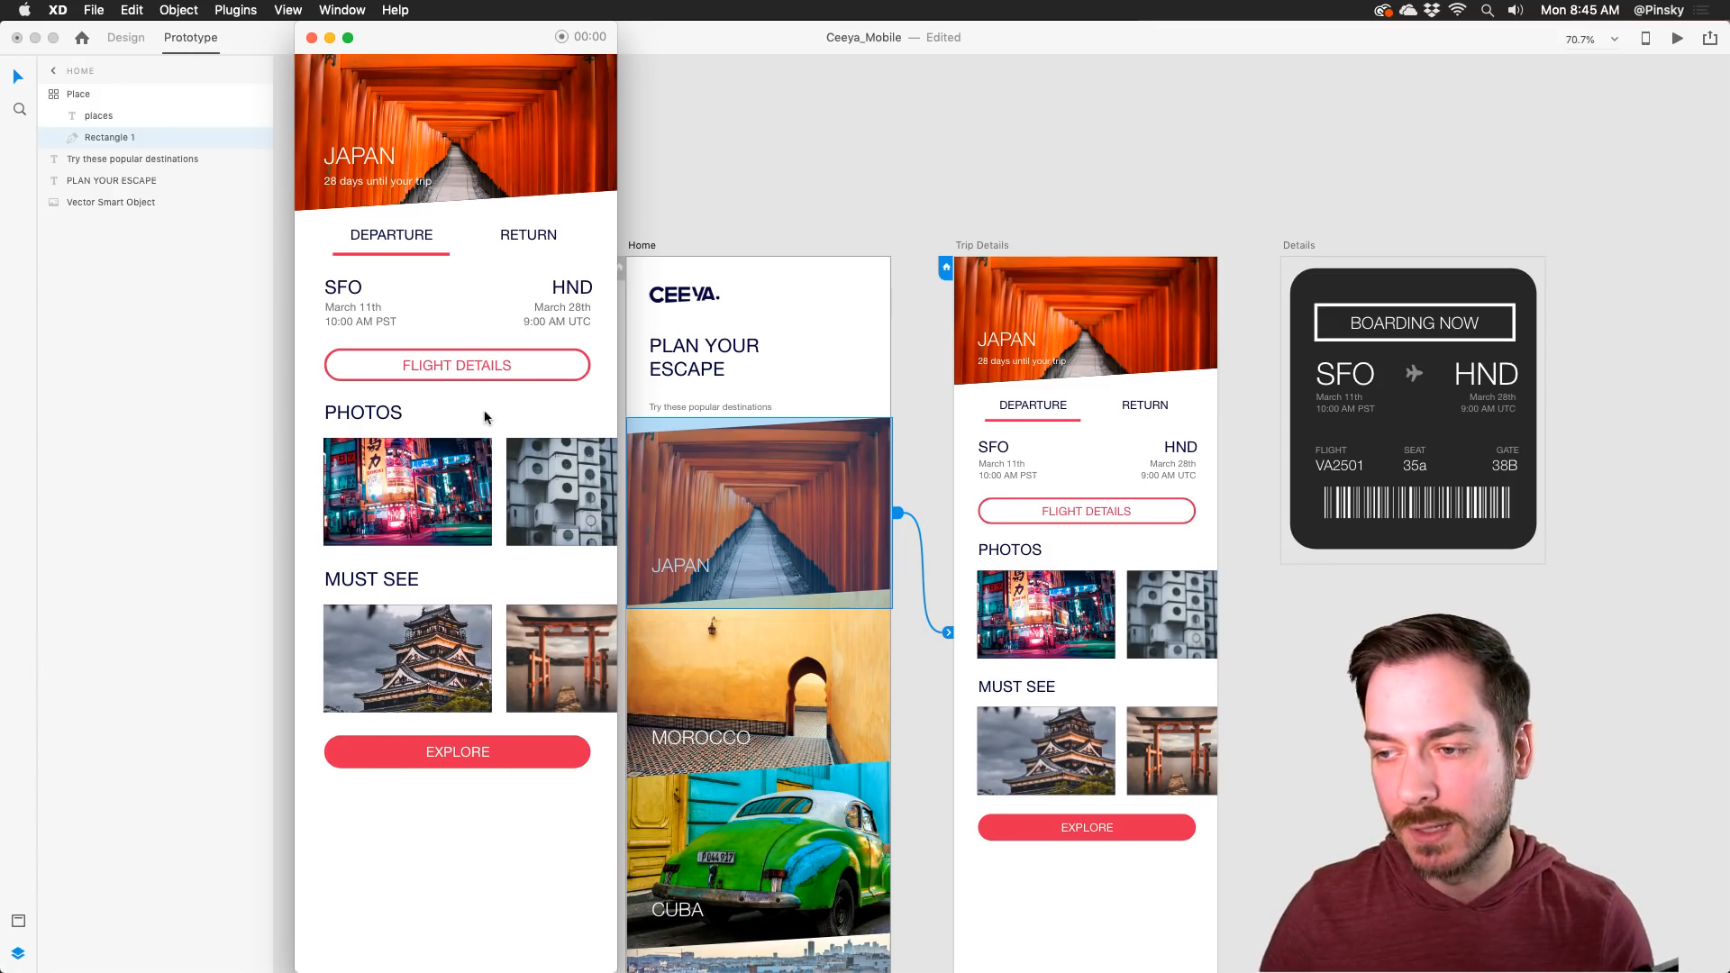
pyautogui.click(463, 366)
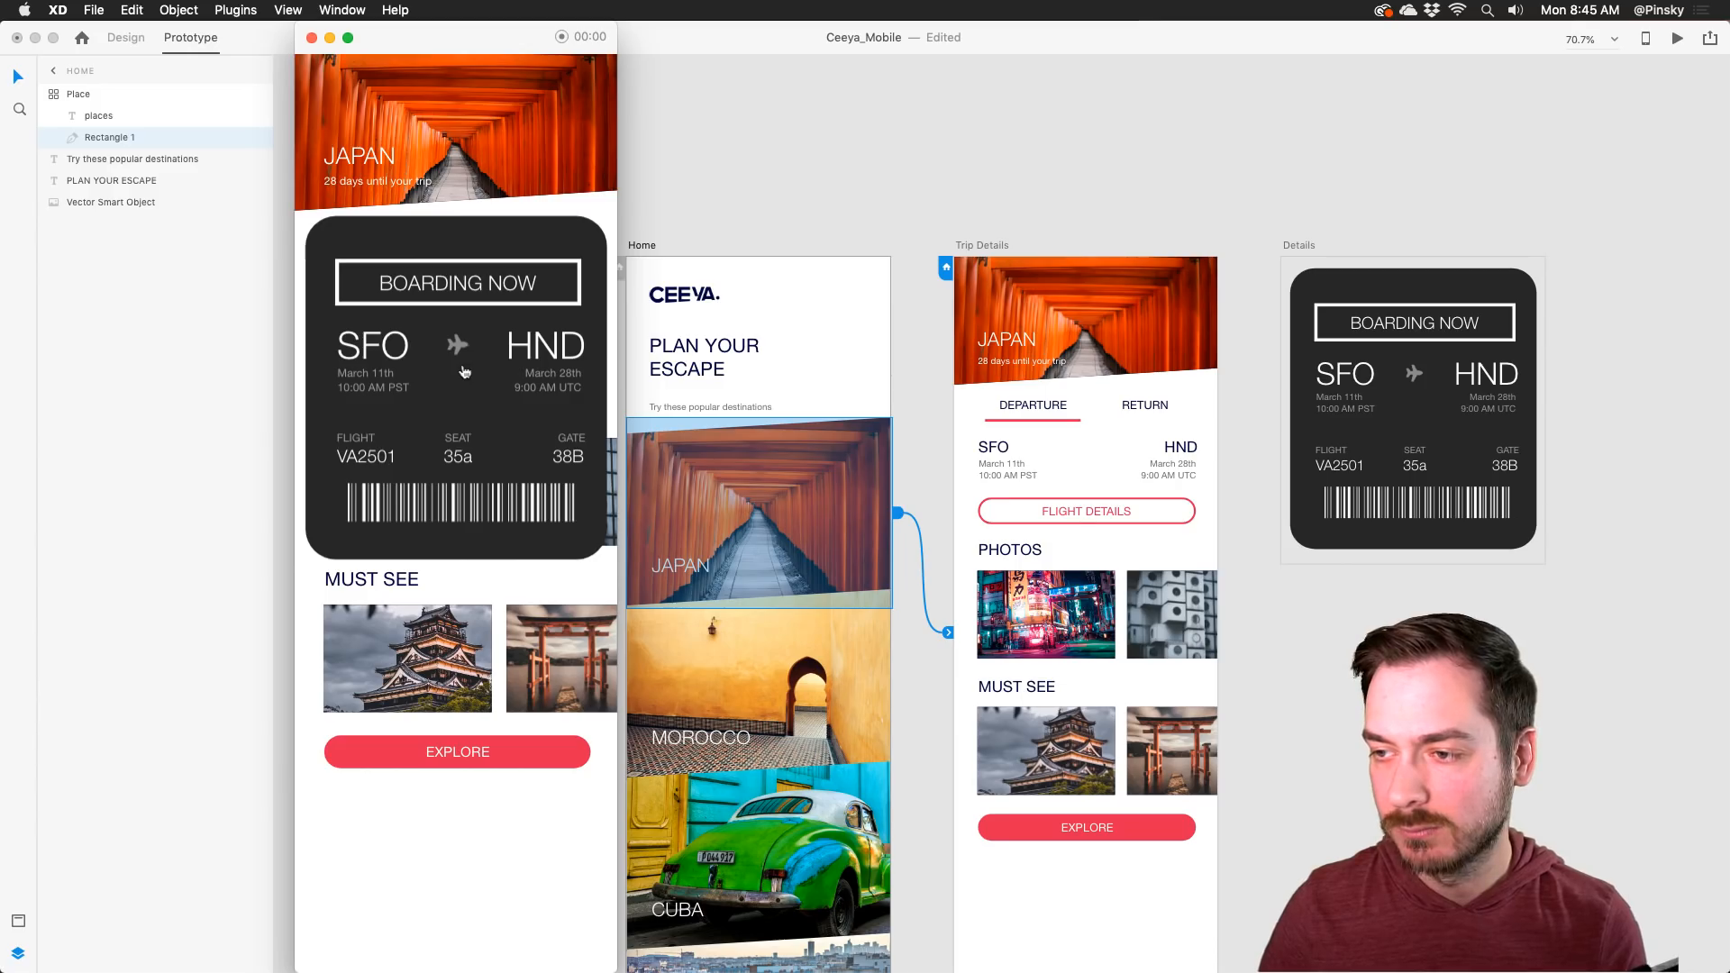
pyautogui.click(464, 369)
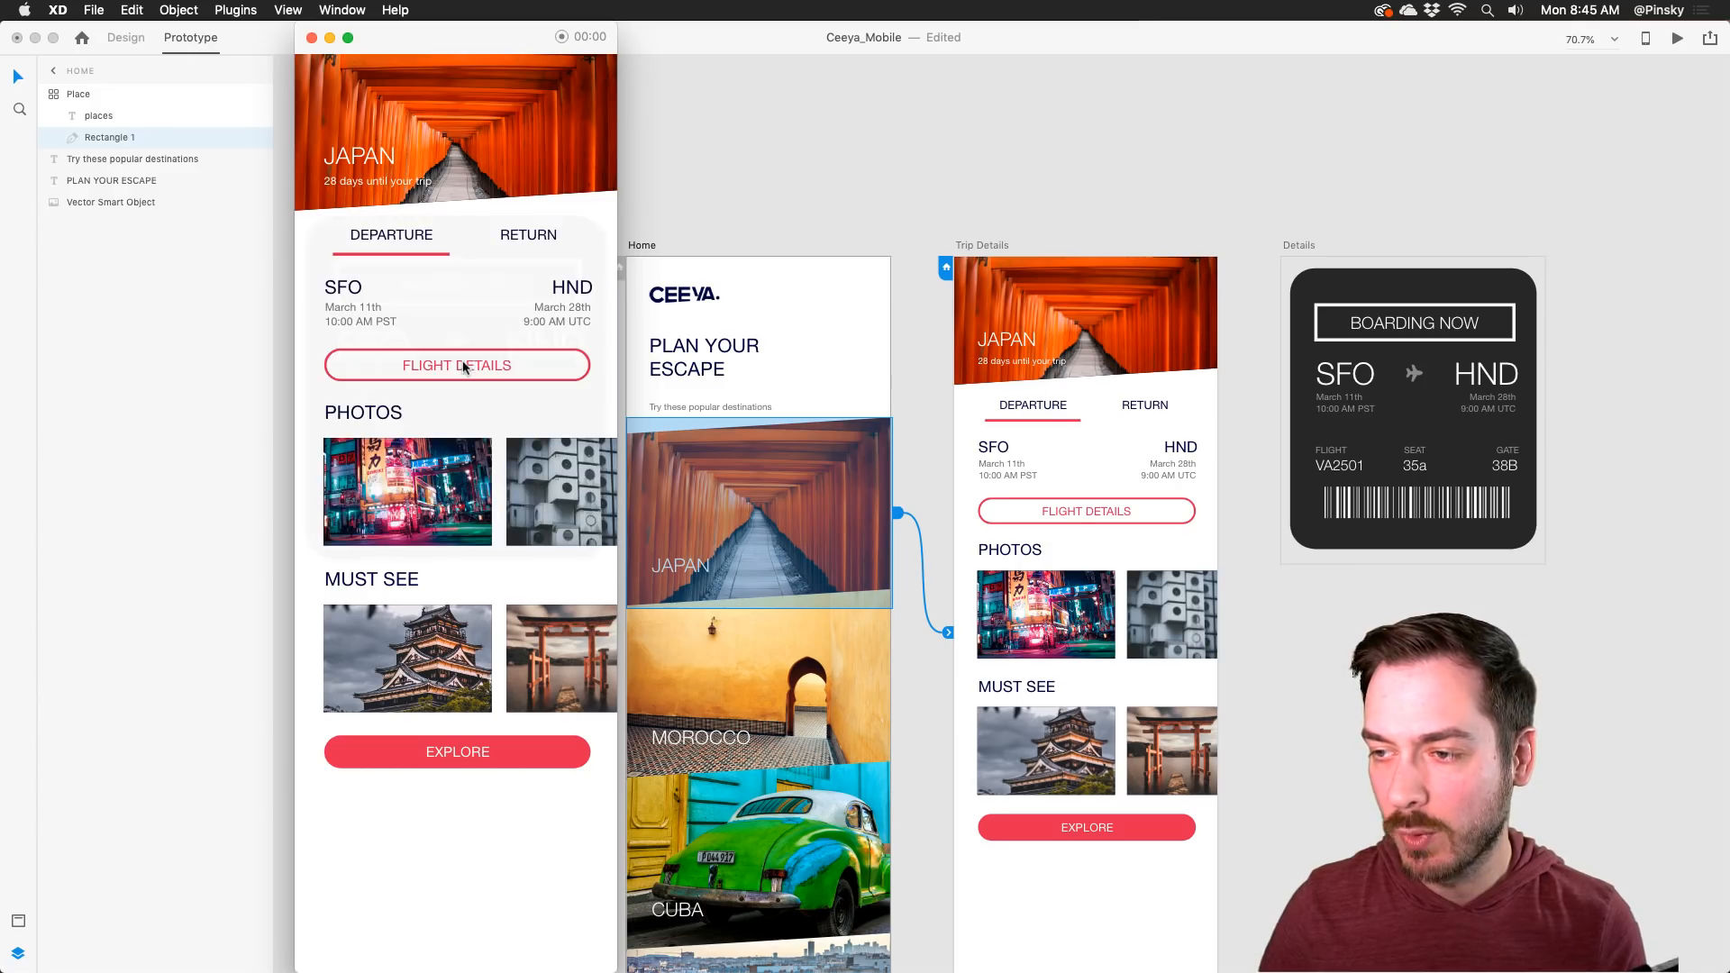
pyautogui.click(310, 38)
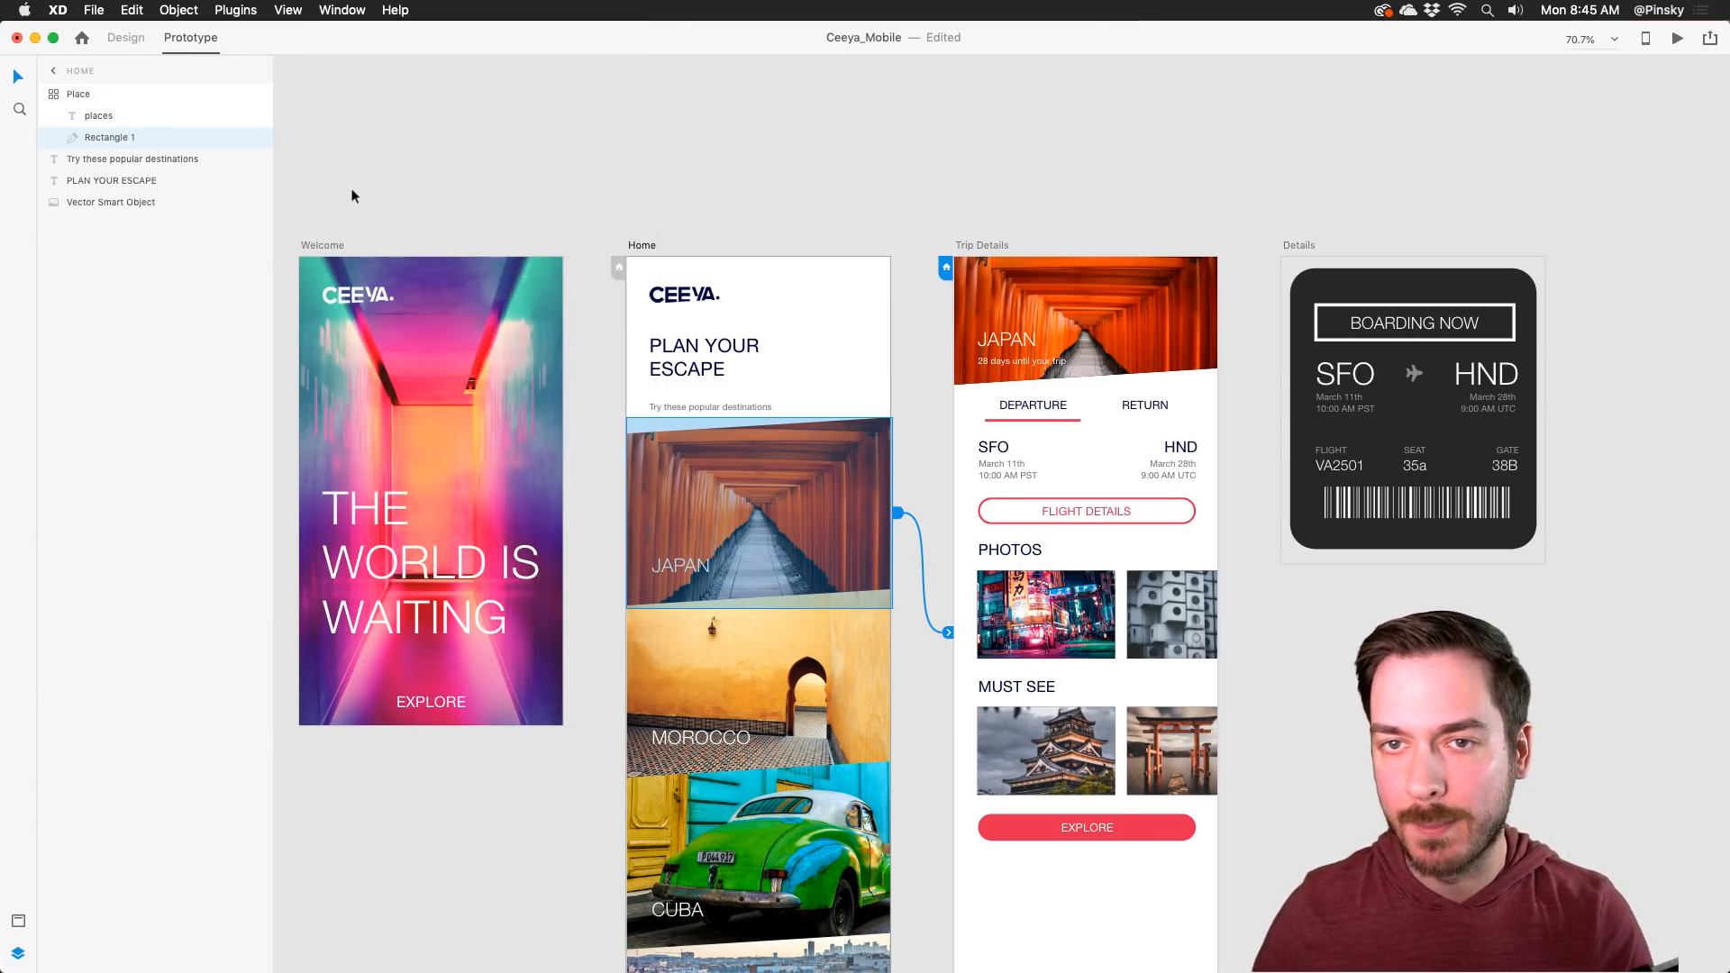
# Step: Switch to Photoshop and bring up Ceeya_Web.psd with the Before Paralax and After Paralax artboards enlarged side by side
pyautogui.press('super+Tab')
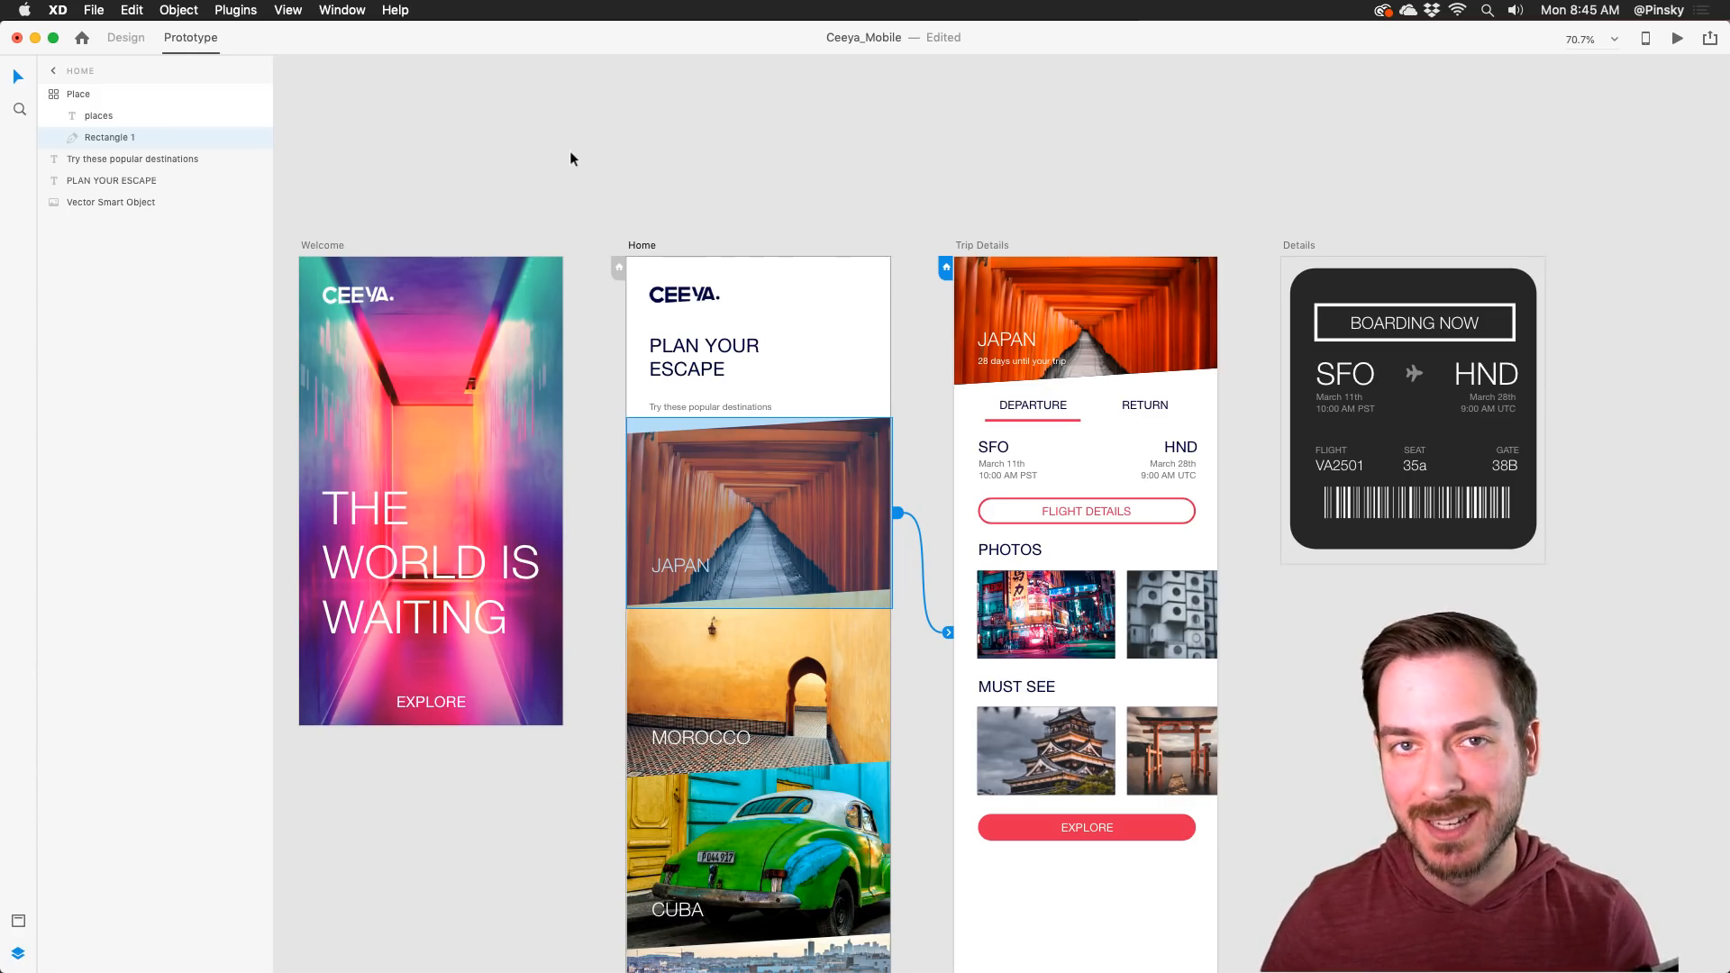
pyautogui.press('super+Tab')
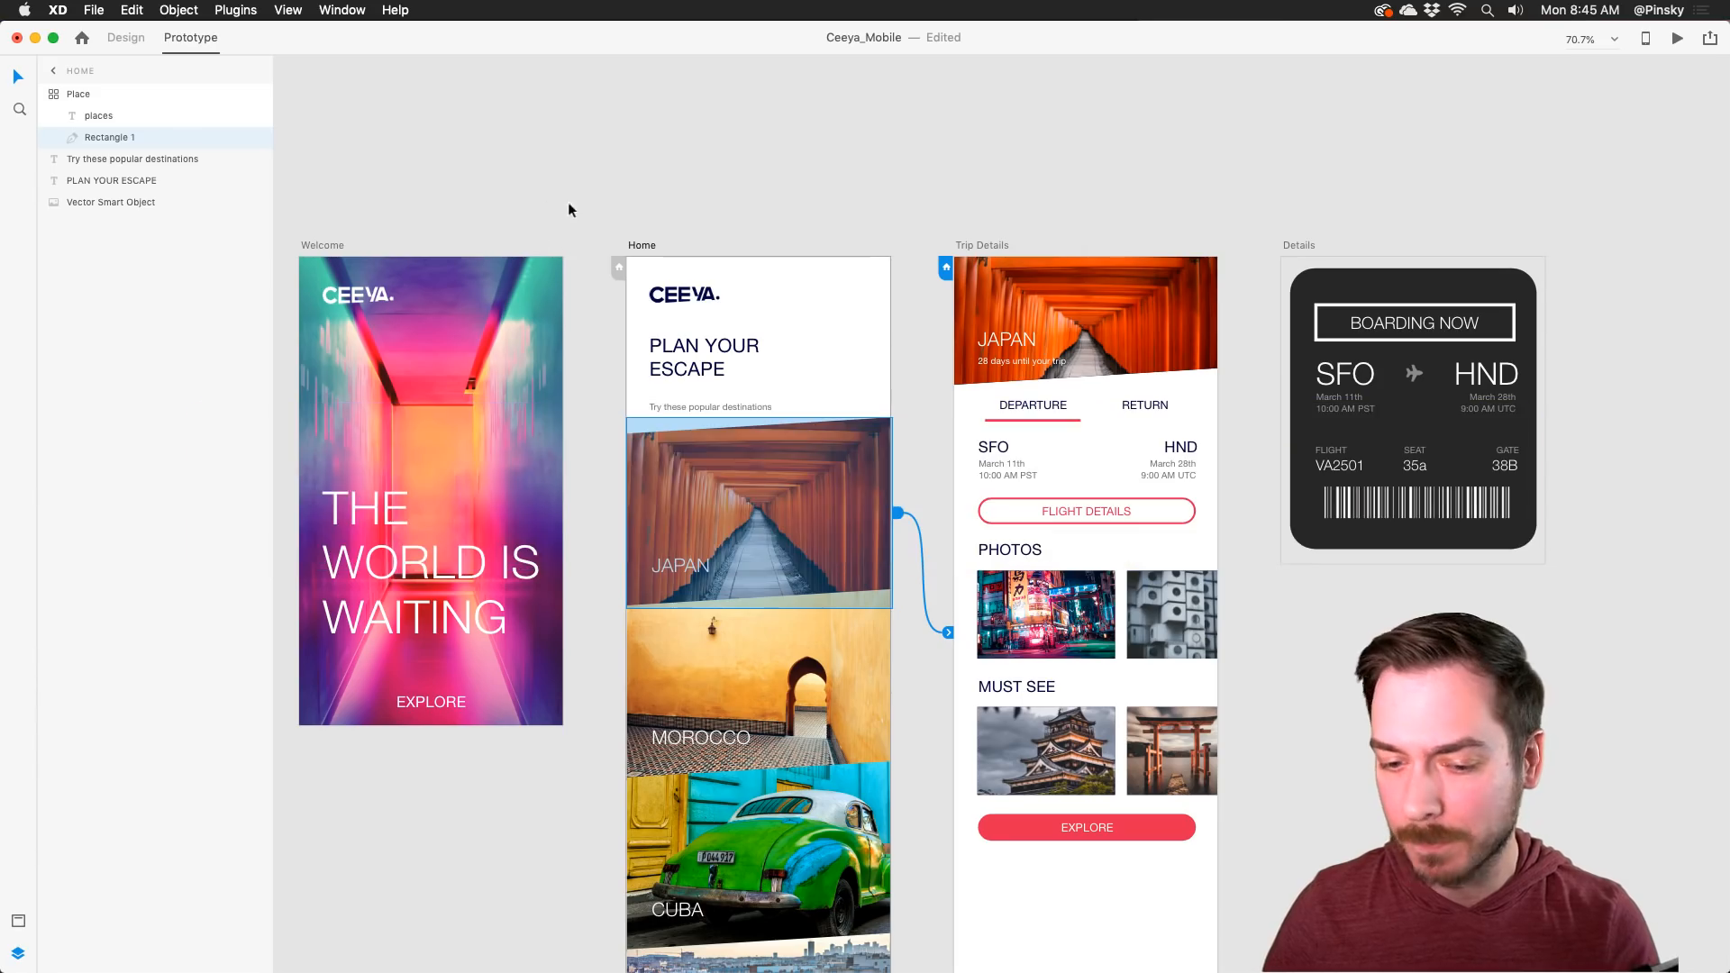
pyautogui.click(701, 937)
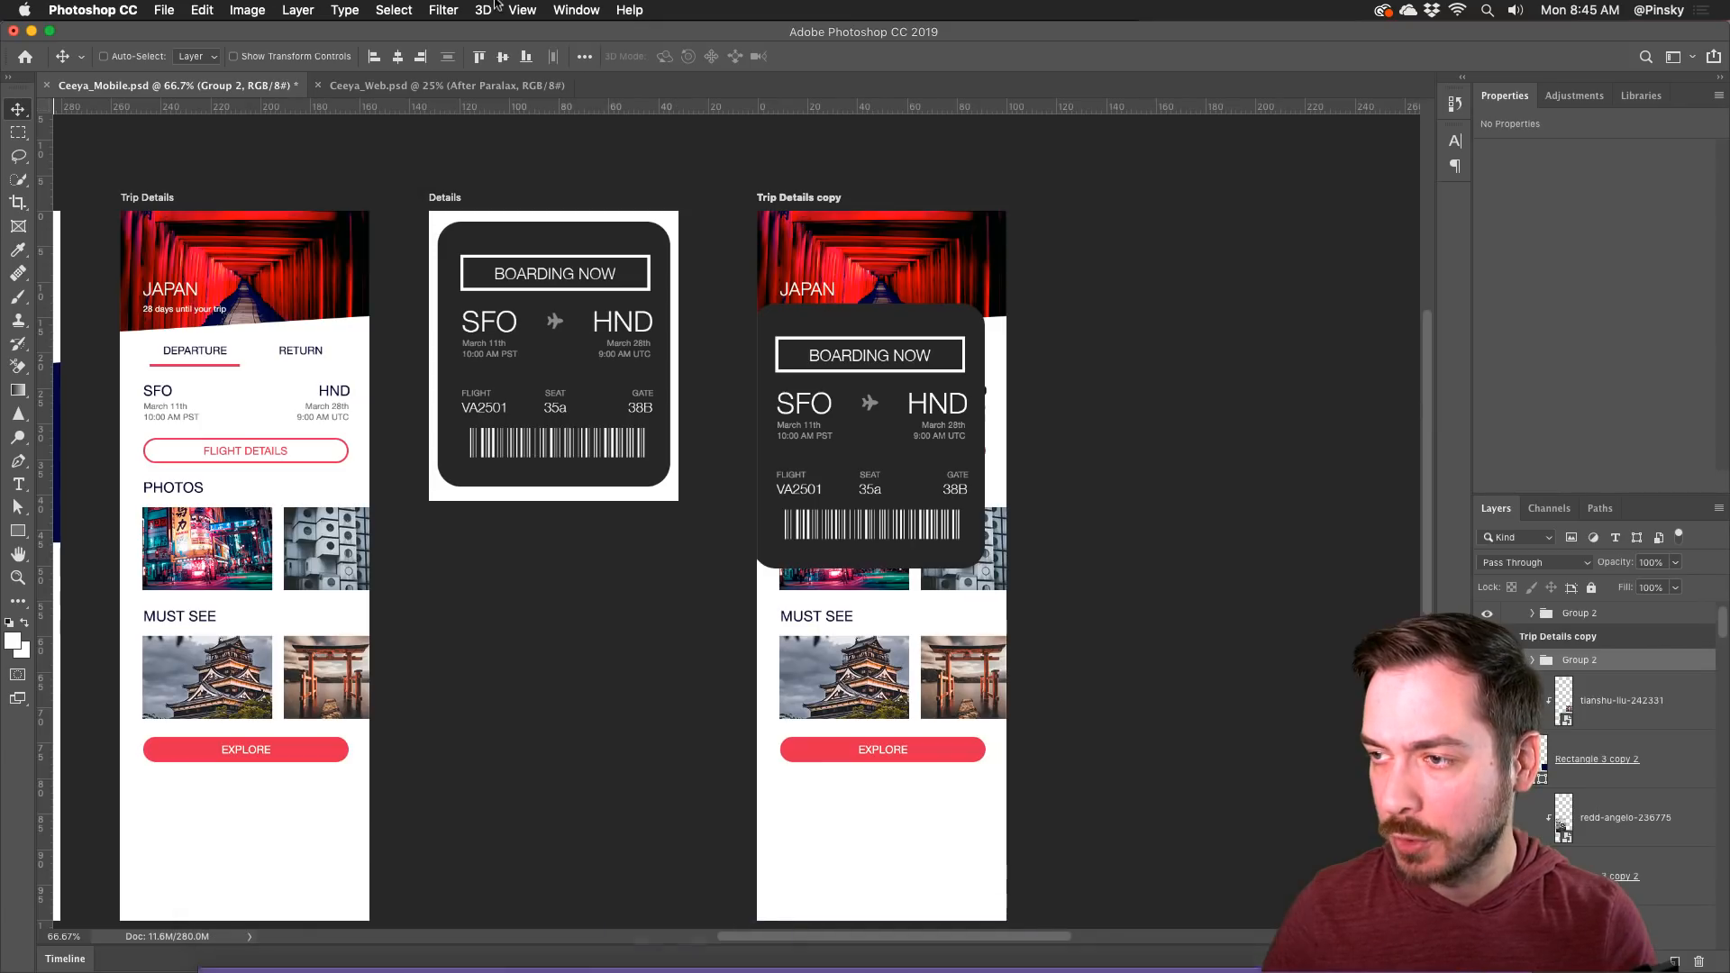
pyautogui.click(434, 84)
pyautogui.scroll(-3, 398, 279)
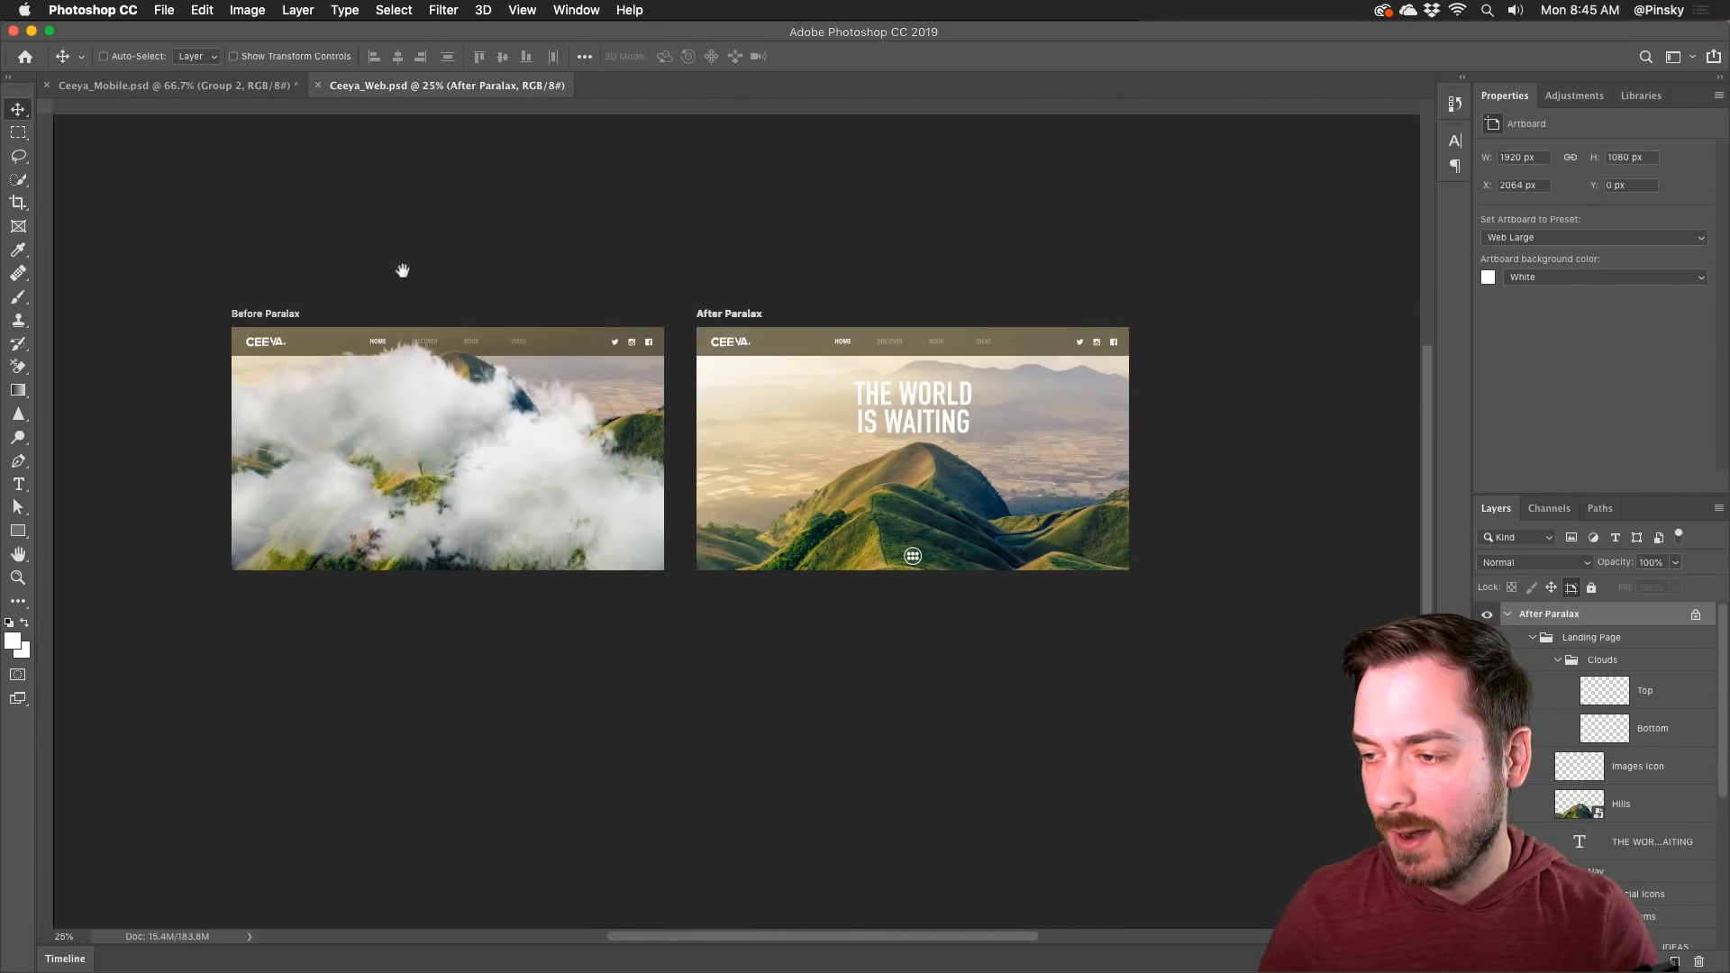
pyautogui.moveTo(413, 279); pyautogui.dragTo(440, 278)
pyautogui.moveTo(436, 282); pyautogui.dragTo(383, 233)
pyautogui.press('super+r')
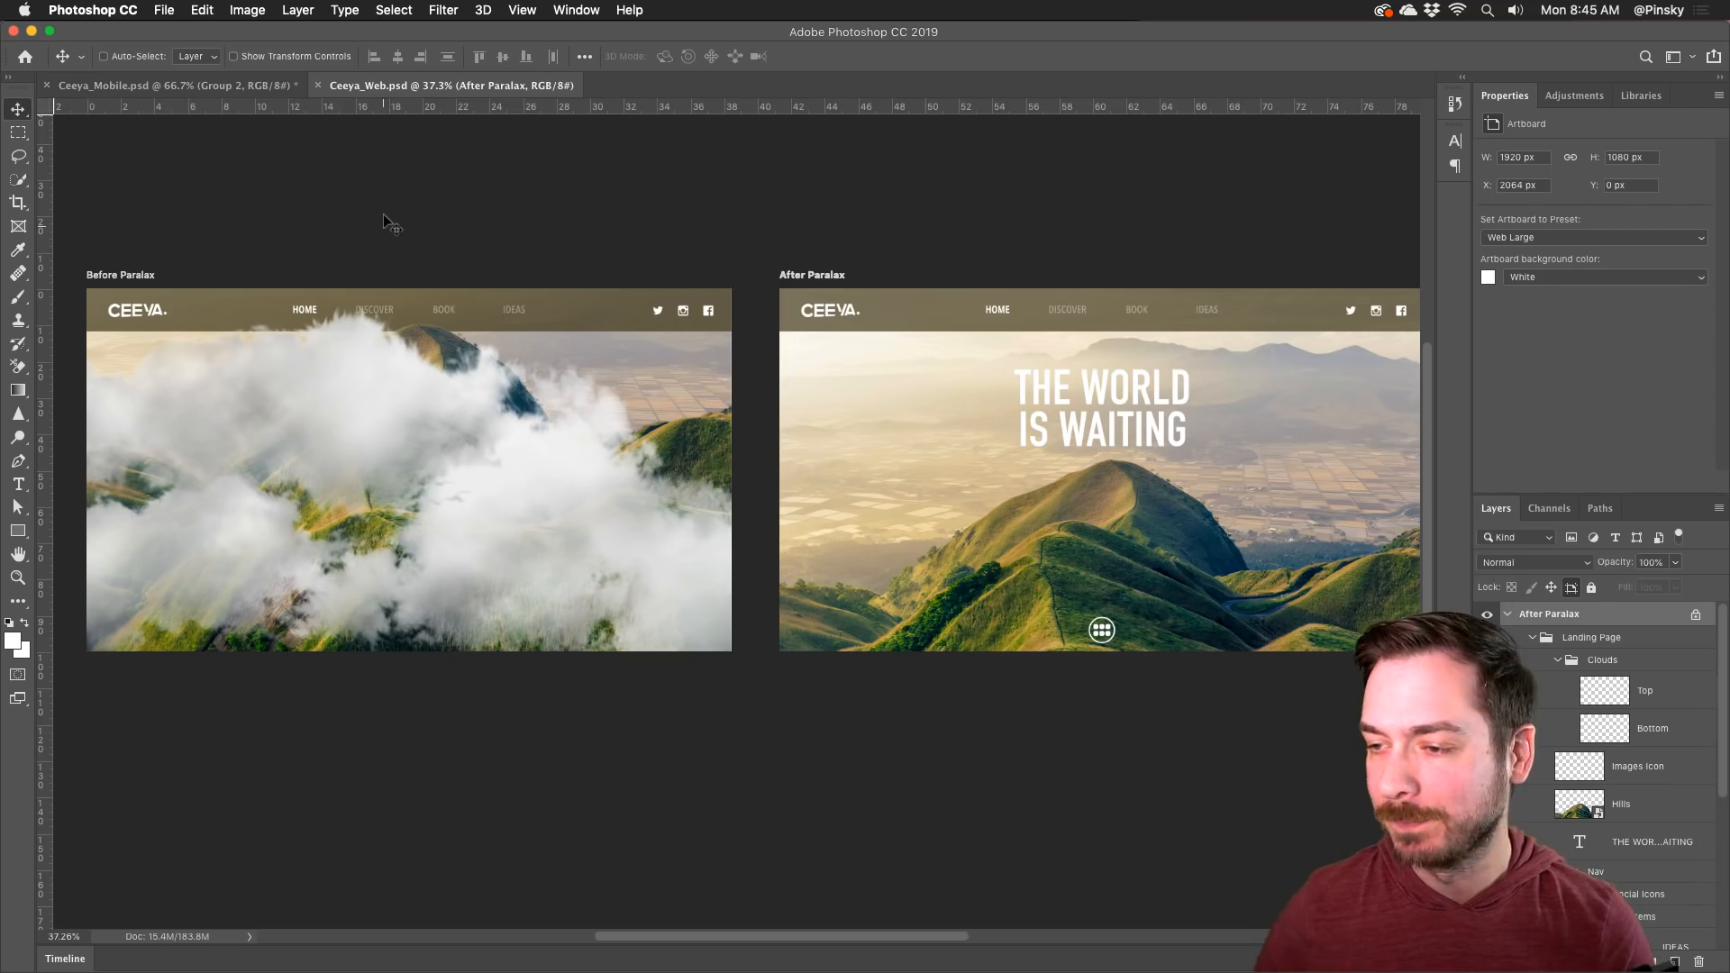
pyautogui.moveTo(755, 404); pyautogui.dragTo(737, 391)
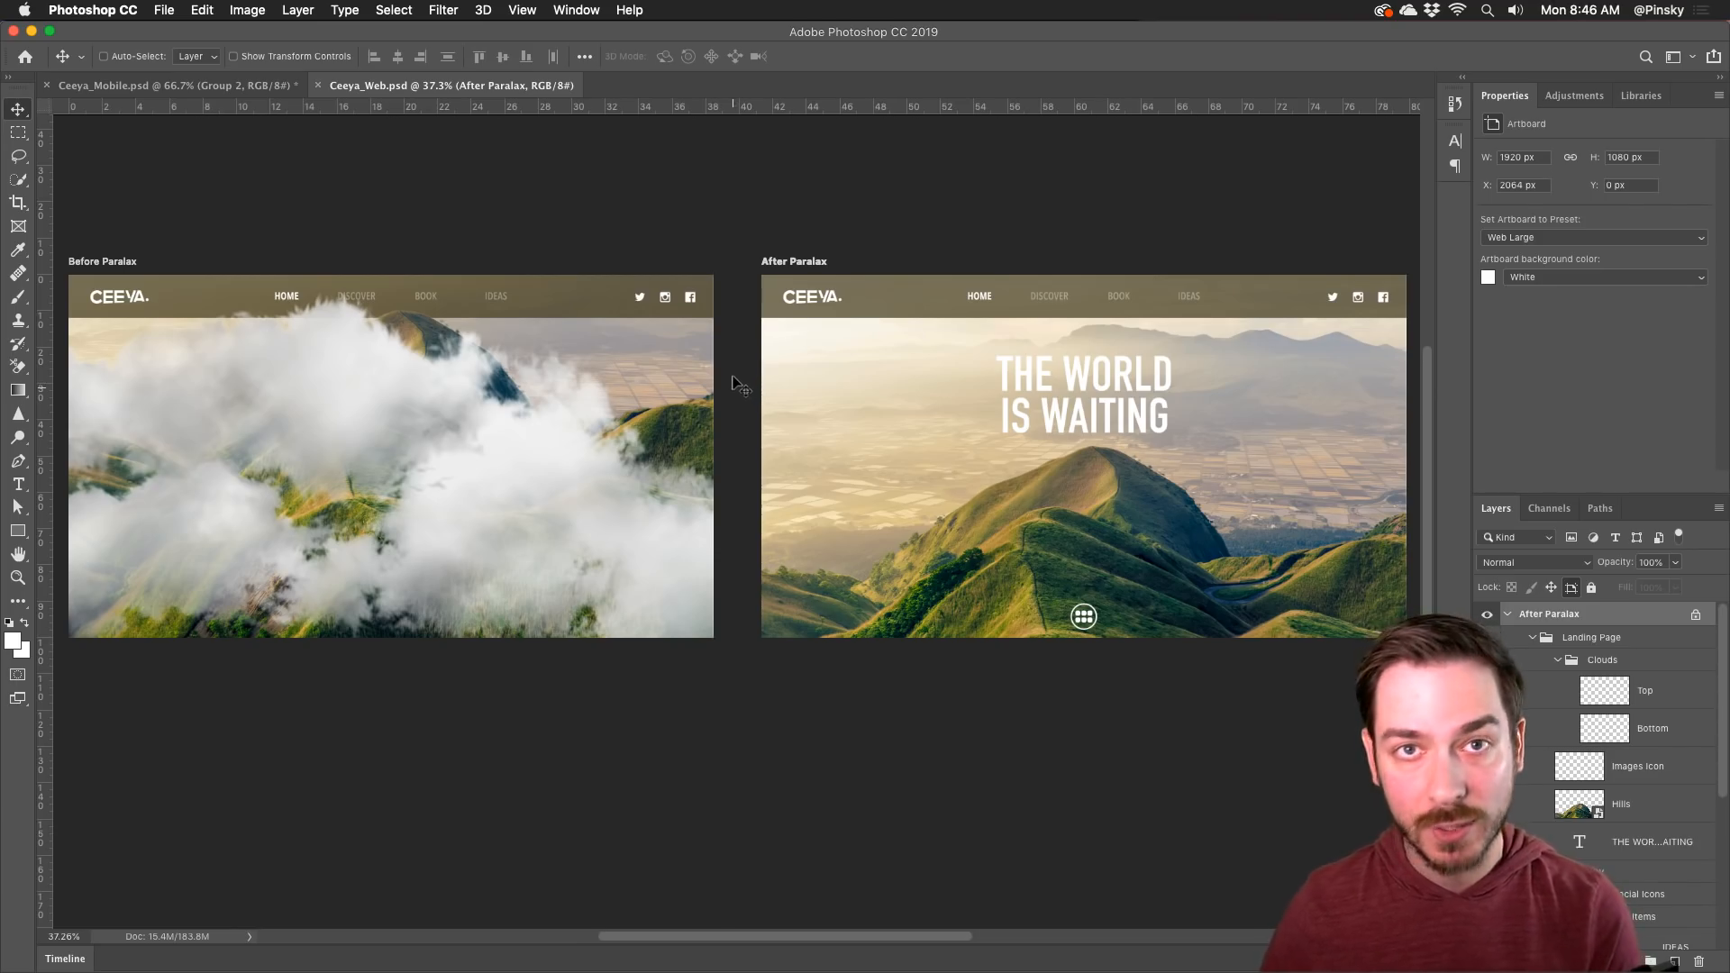
pyautogui.moveTo(723, 399); pyautogui.dragTo(719, 369)
pyautogui.press('super+r')
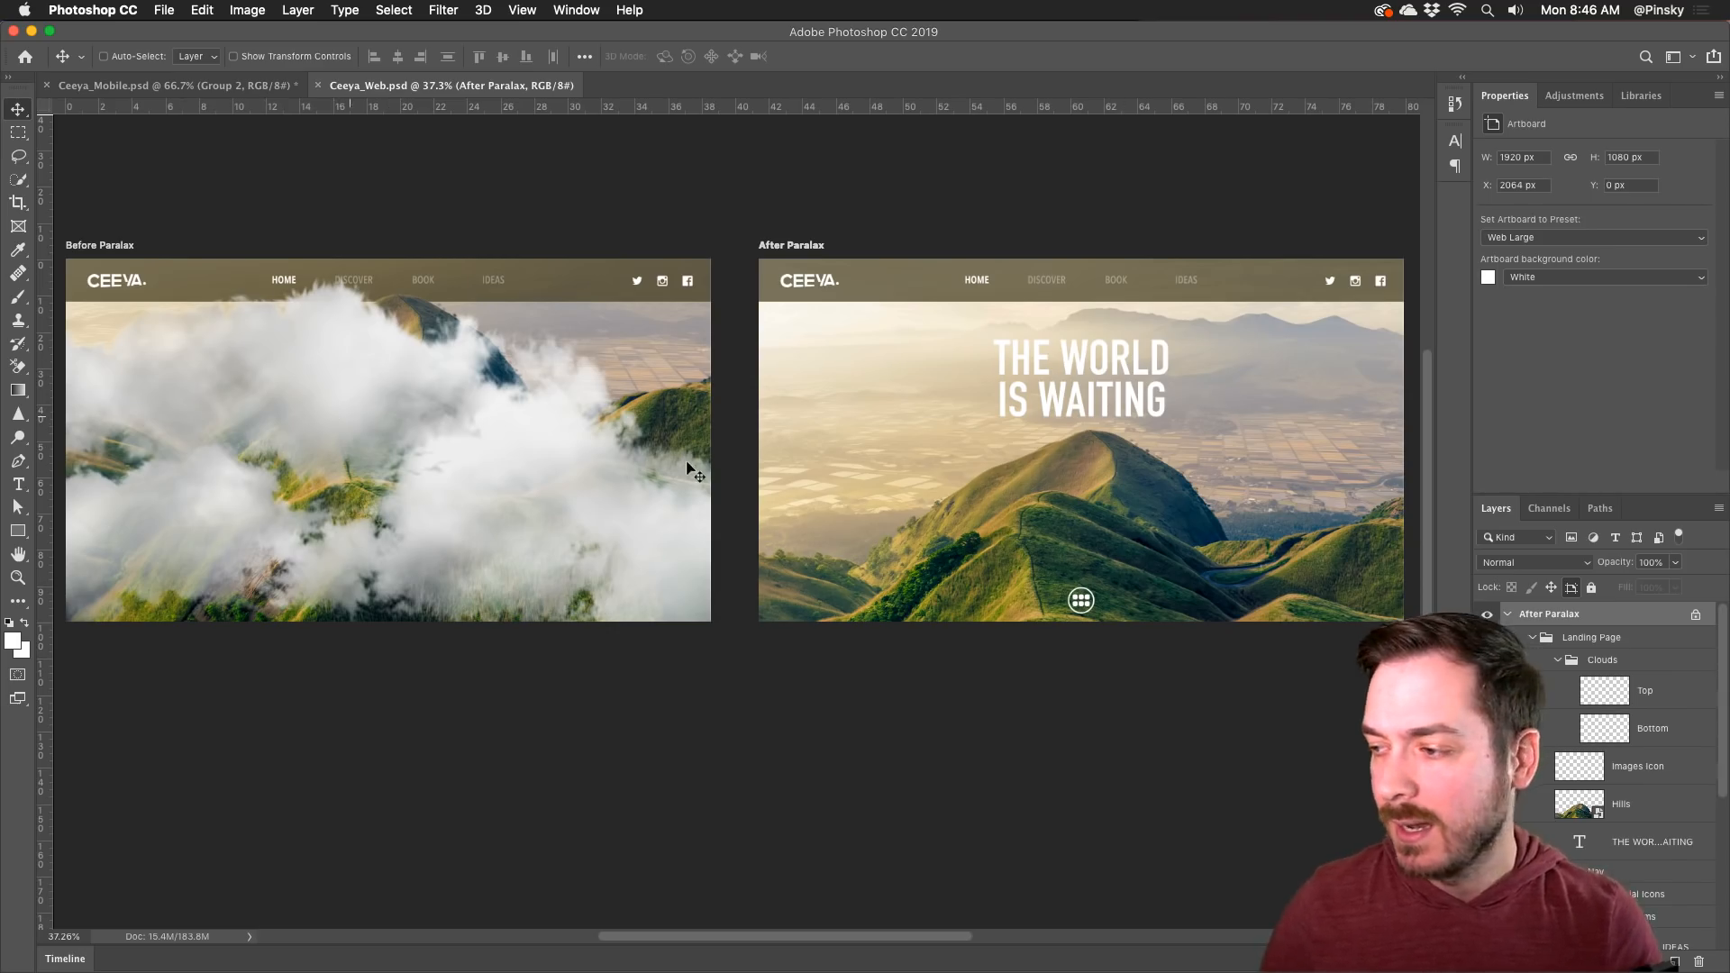
# Step: Identify the headline and Hills layers on the After Paralax artboard and the Top cloud layer on Before Paralax by selecting them
pyautogui.keyDown('super'); pyautogui.click(1117, 500); pyautogui.keyUp('super')
pyautogui.keyDown('super'); pyautogui.click(1126, 357); pyautogui.keyUp('super')
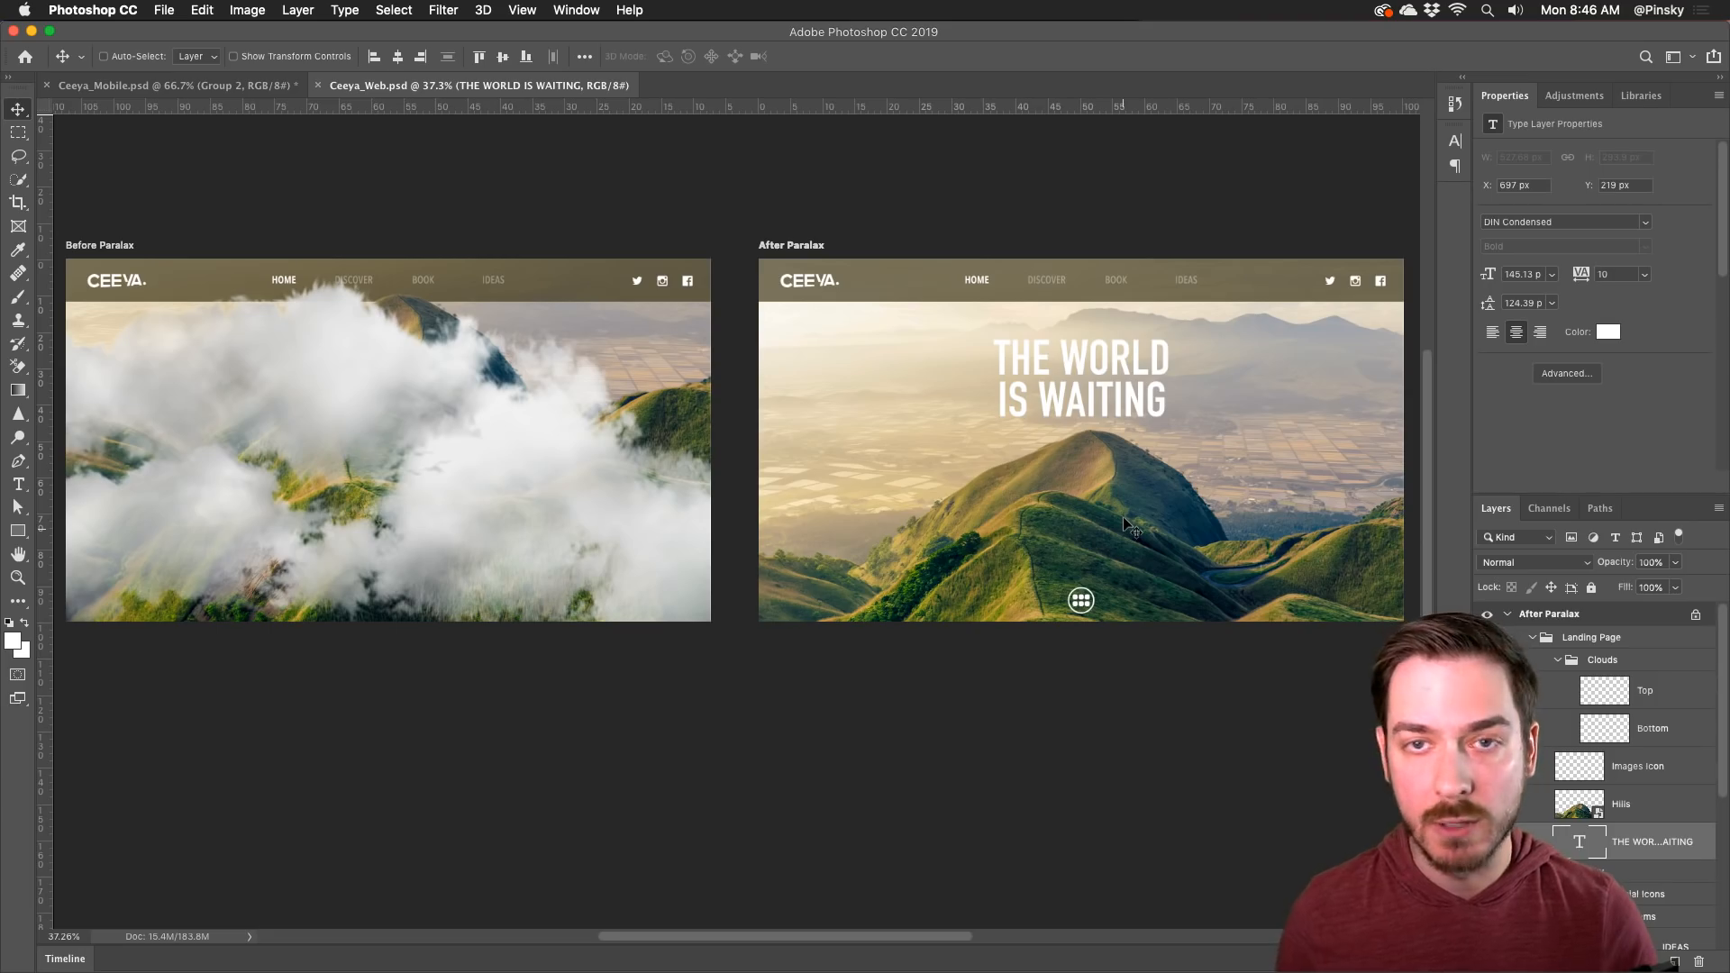
pyautogui.keyDown('super'); pyautogui.click(1099, 475); pyautogui.keyUp('super')
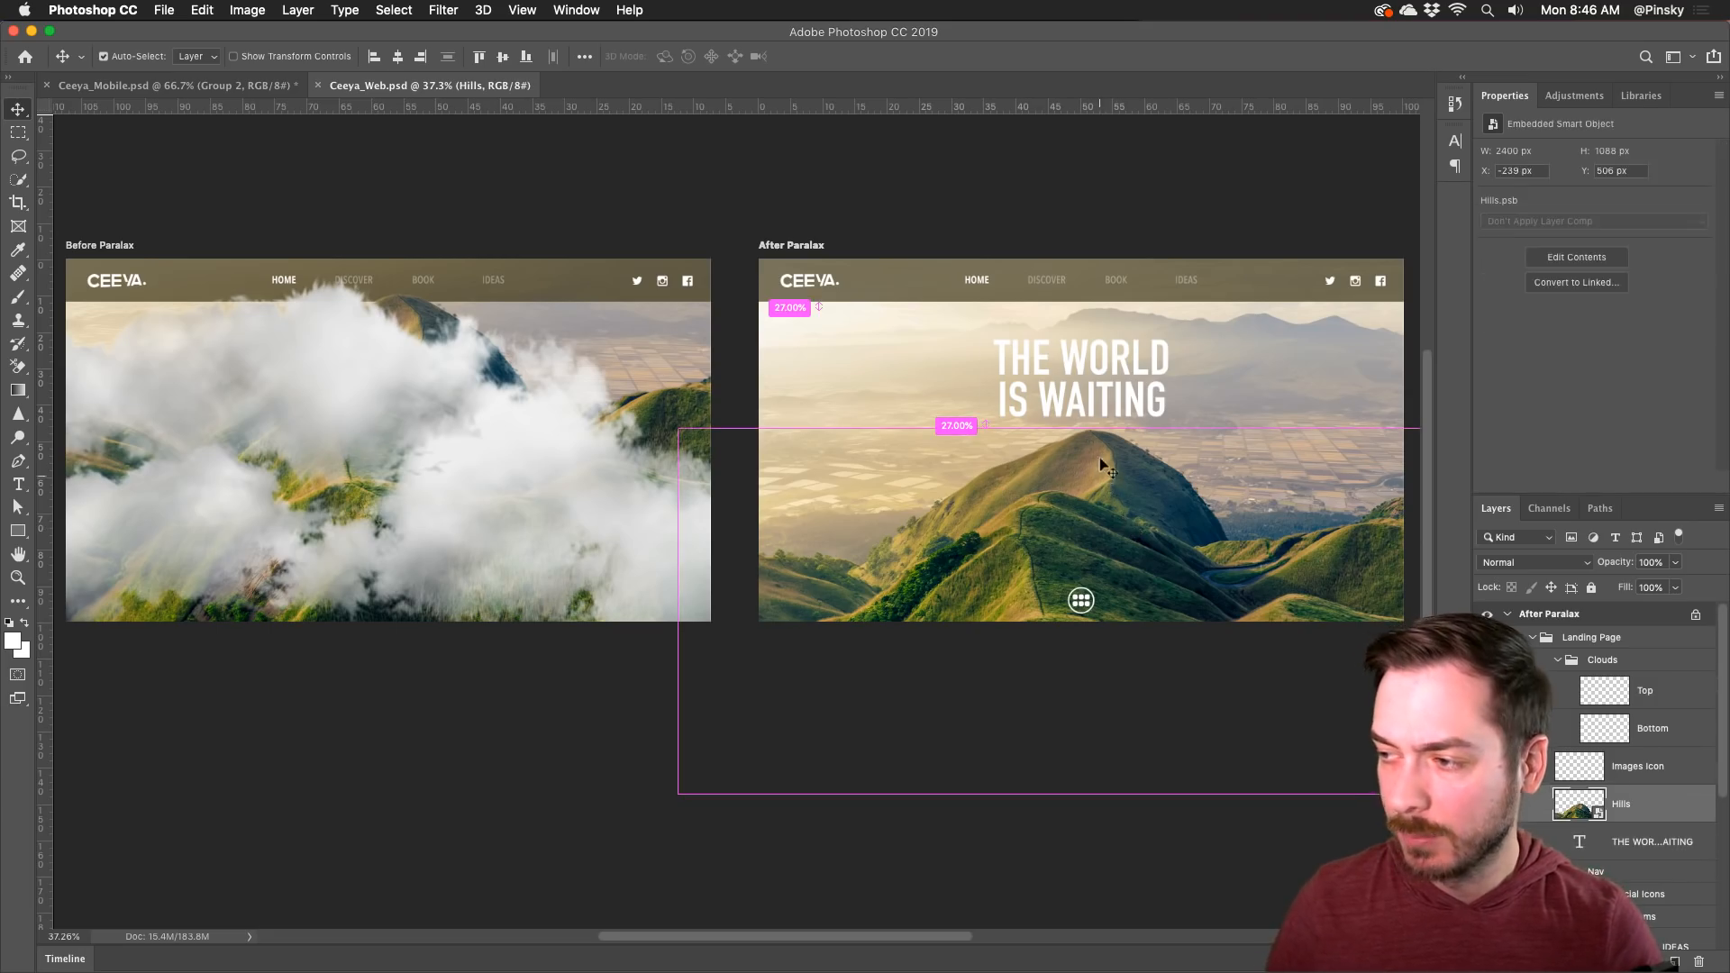
pyautogui.keyDown('super'); pyautogui.click(432, 424); pyautogui.keyUp('super')
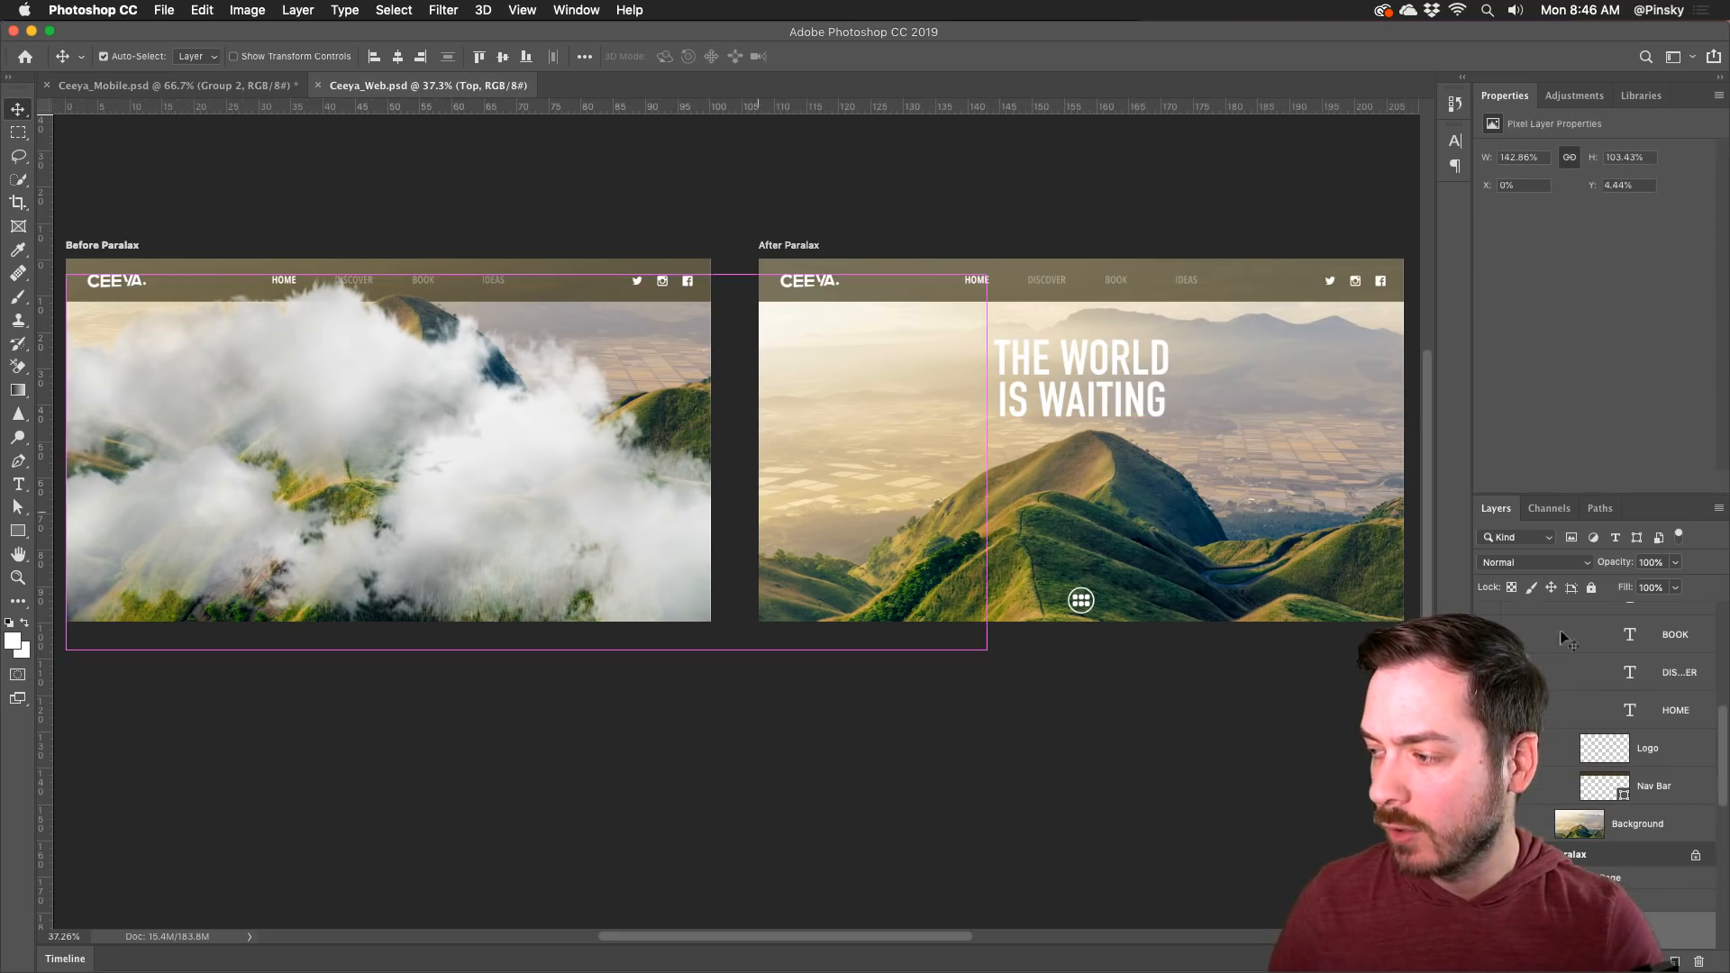
# Step: Temporarily hide the Clouds and Hills layers on the Before Paralax artboard to inspect what lies behind them, and restore their visibility
pyautogui.click(1486, 792)
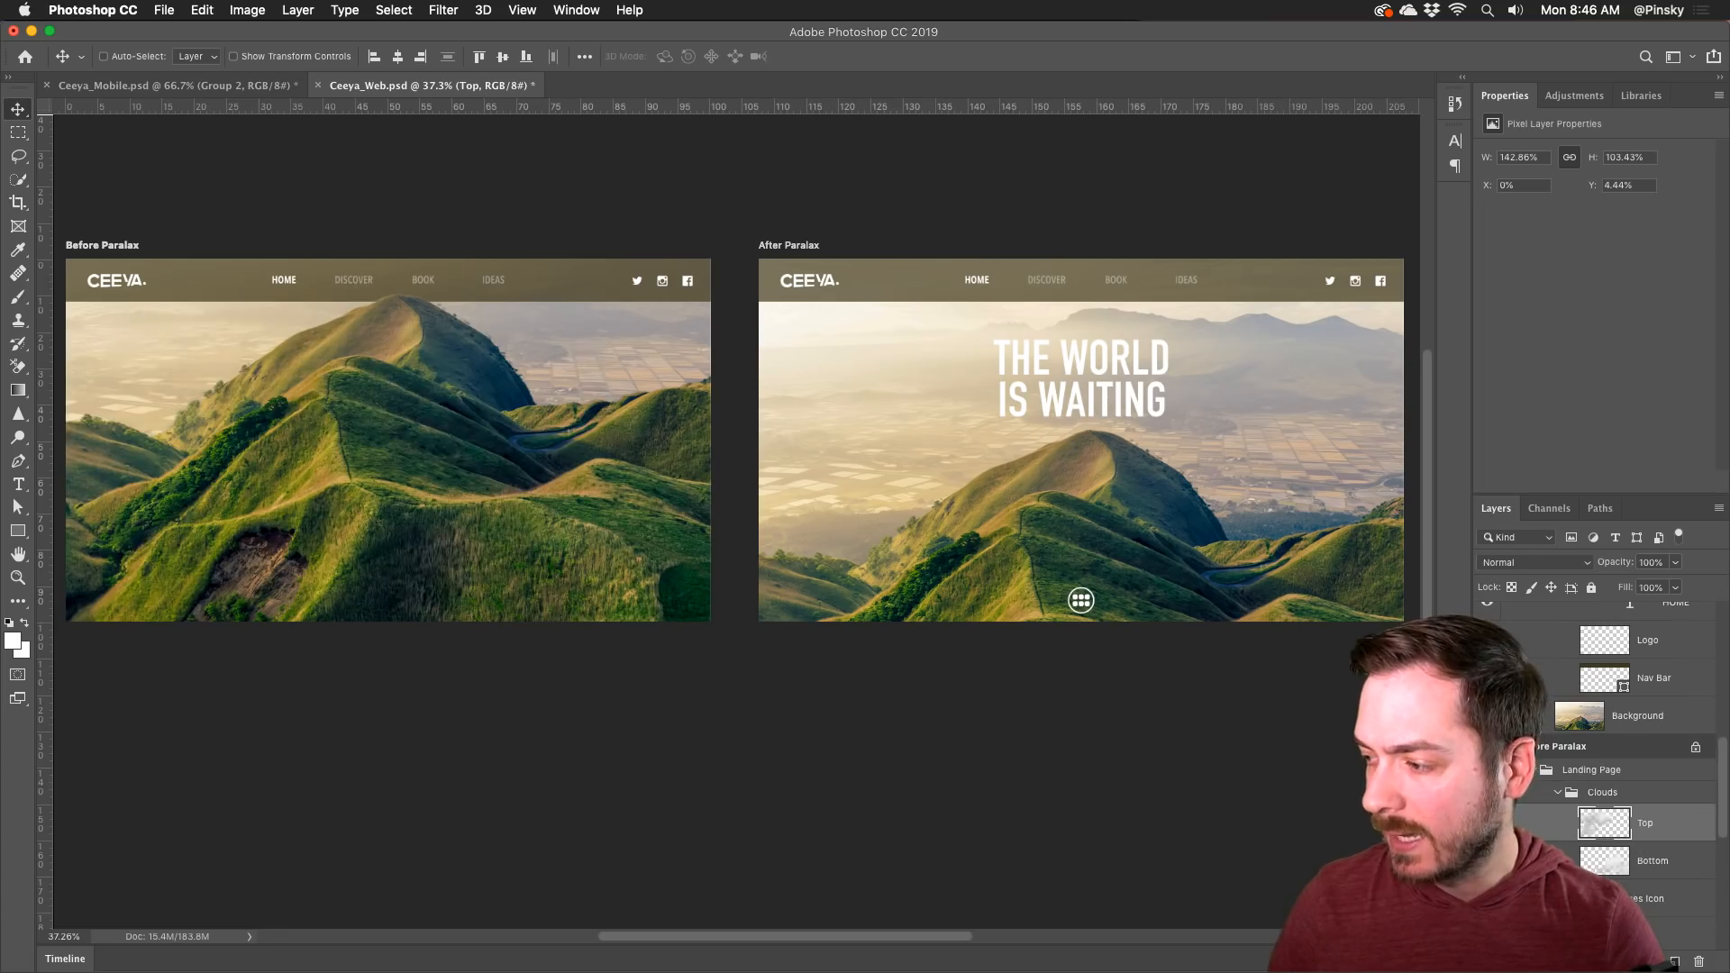
pyautogui.scroll(-3, 1604, 766)
pyautogui.scroll(2, 1603, 766)
pyautogui.click(1487, 748)
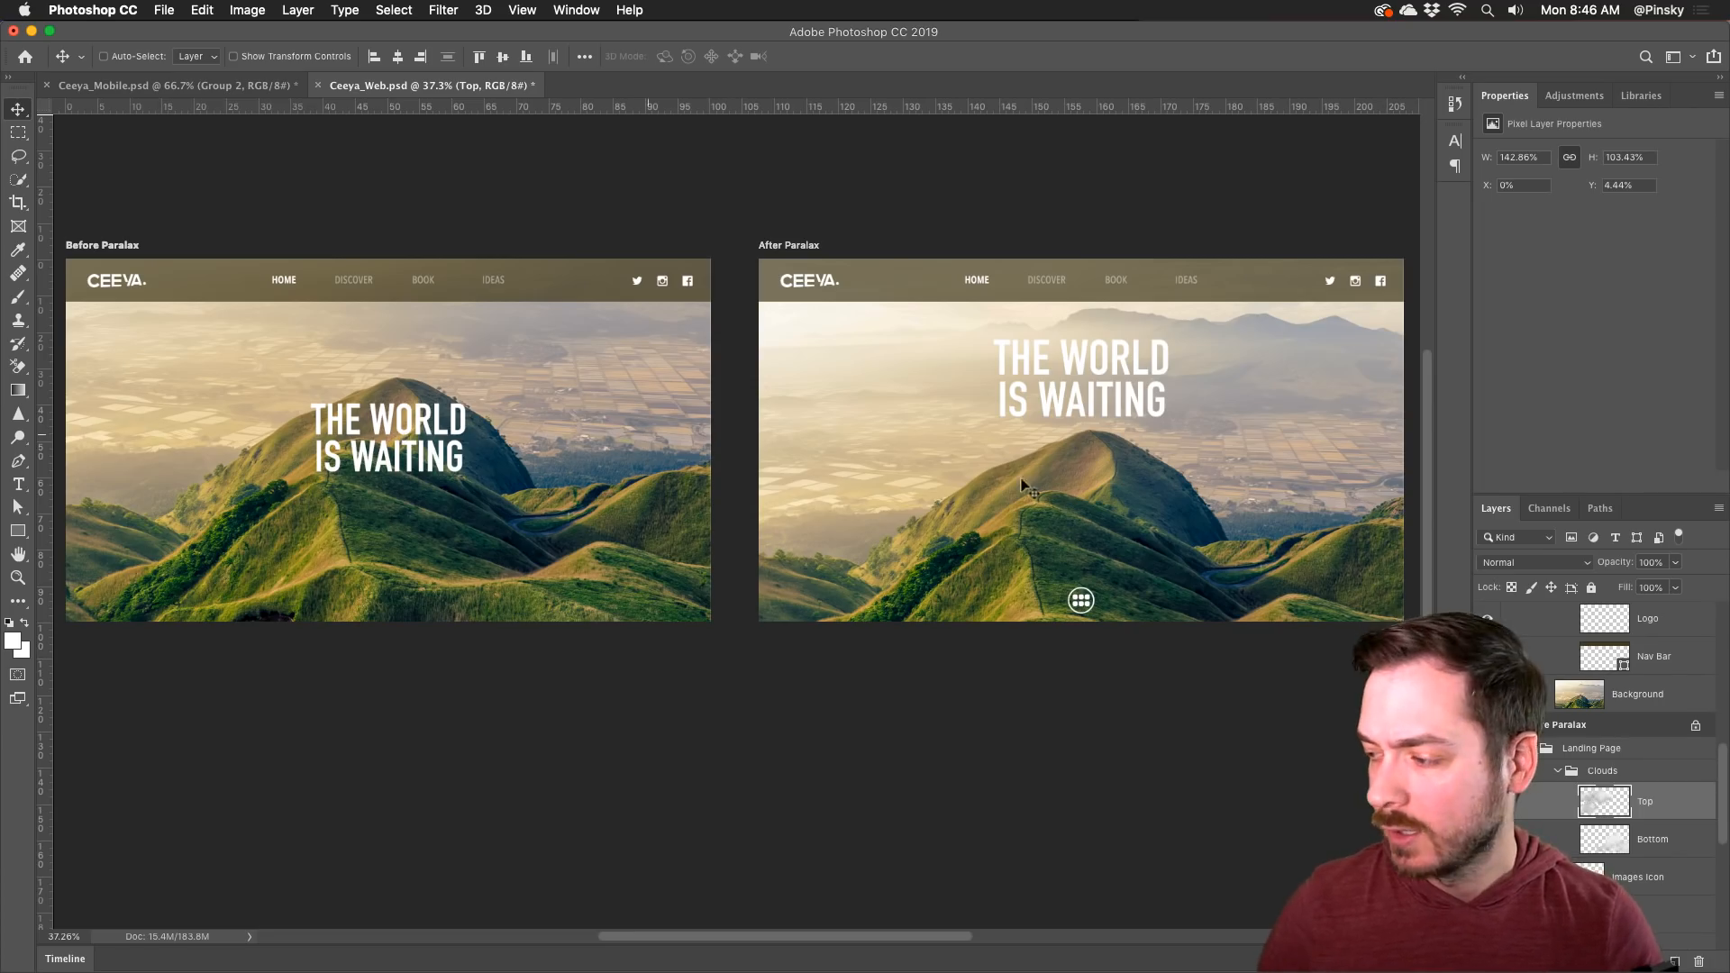
pyautogui.click(1486, 770)
pyautogui.click(1486, 915)
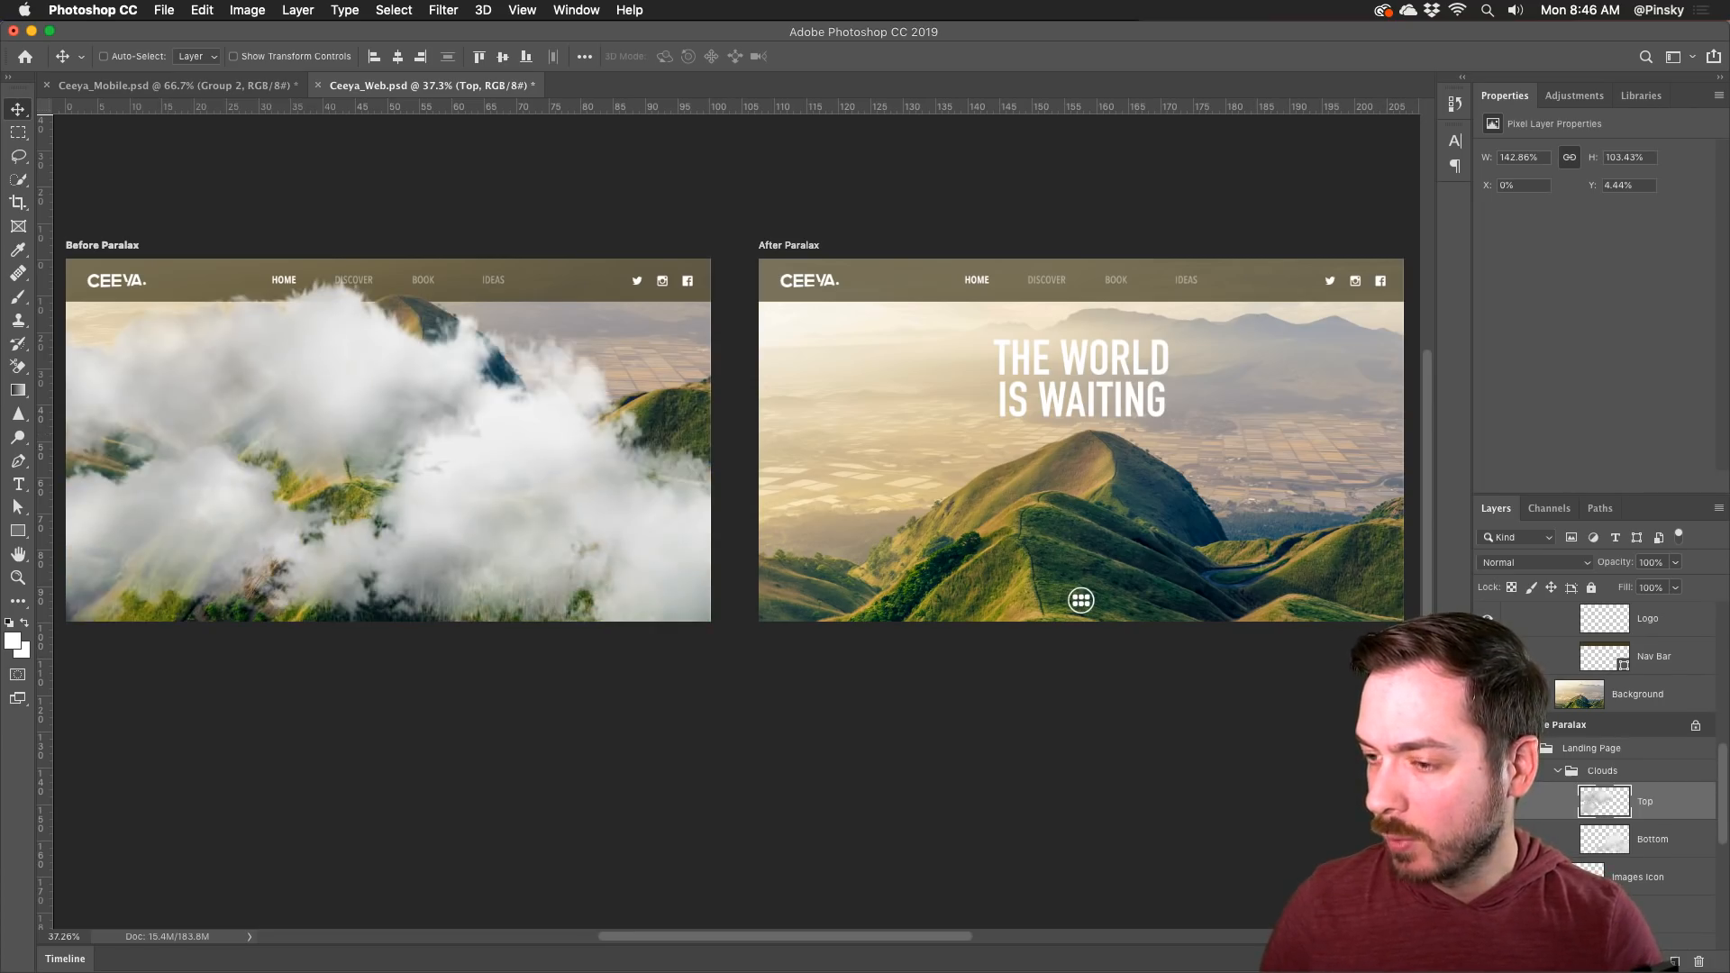
pyautogui.scroll(-3, 1604, 775)
pyautogui.scroll(2, 676, 430)
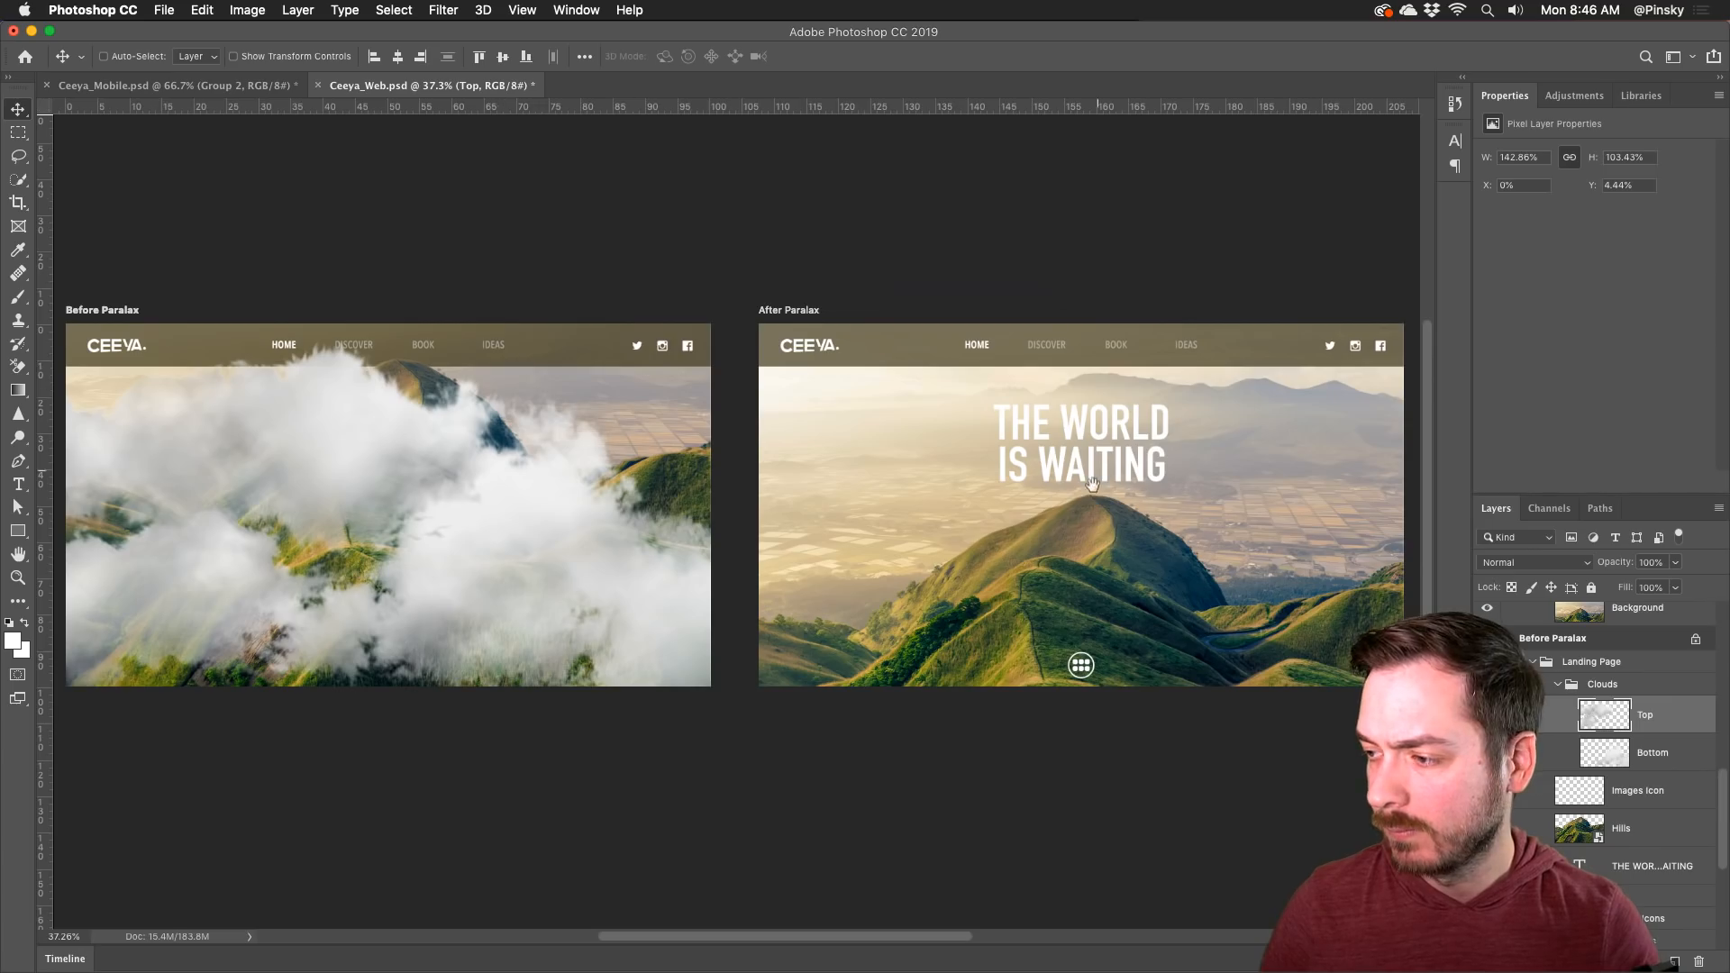
pyautogui.scroll(-2, 1092, 478)
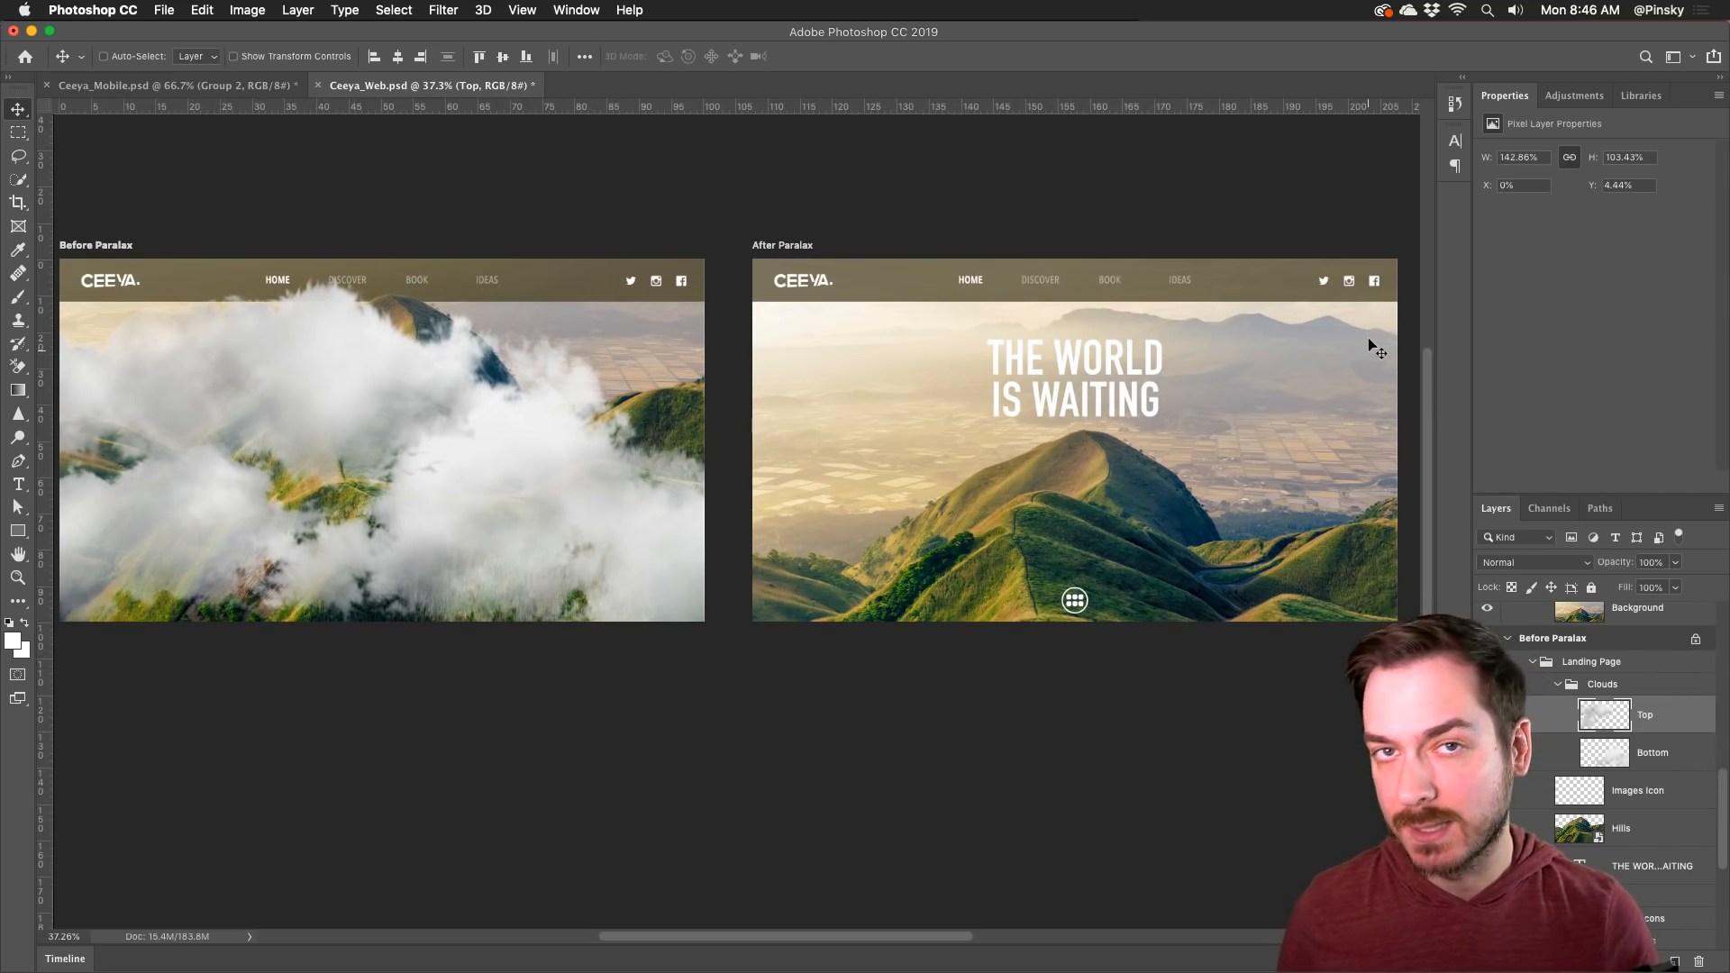
pyautogui.scroll(-1, 1368, 343)
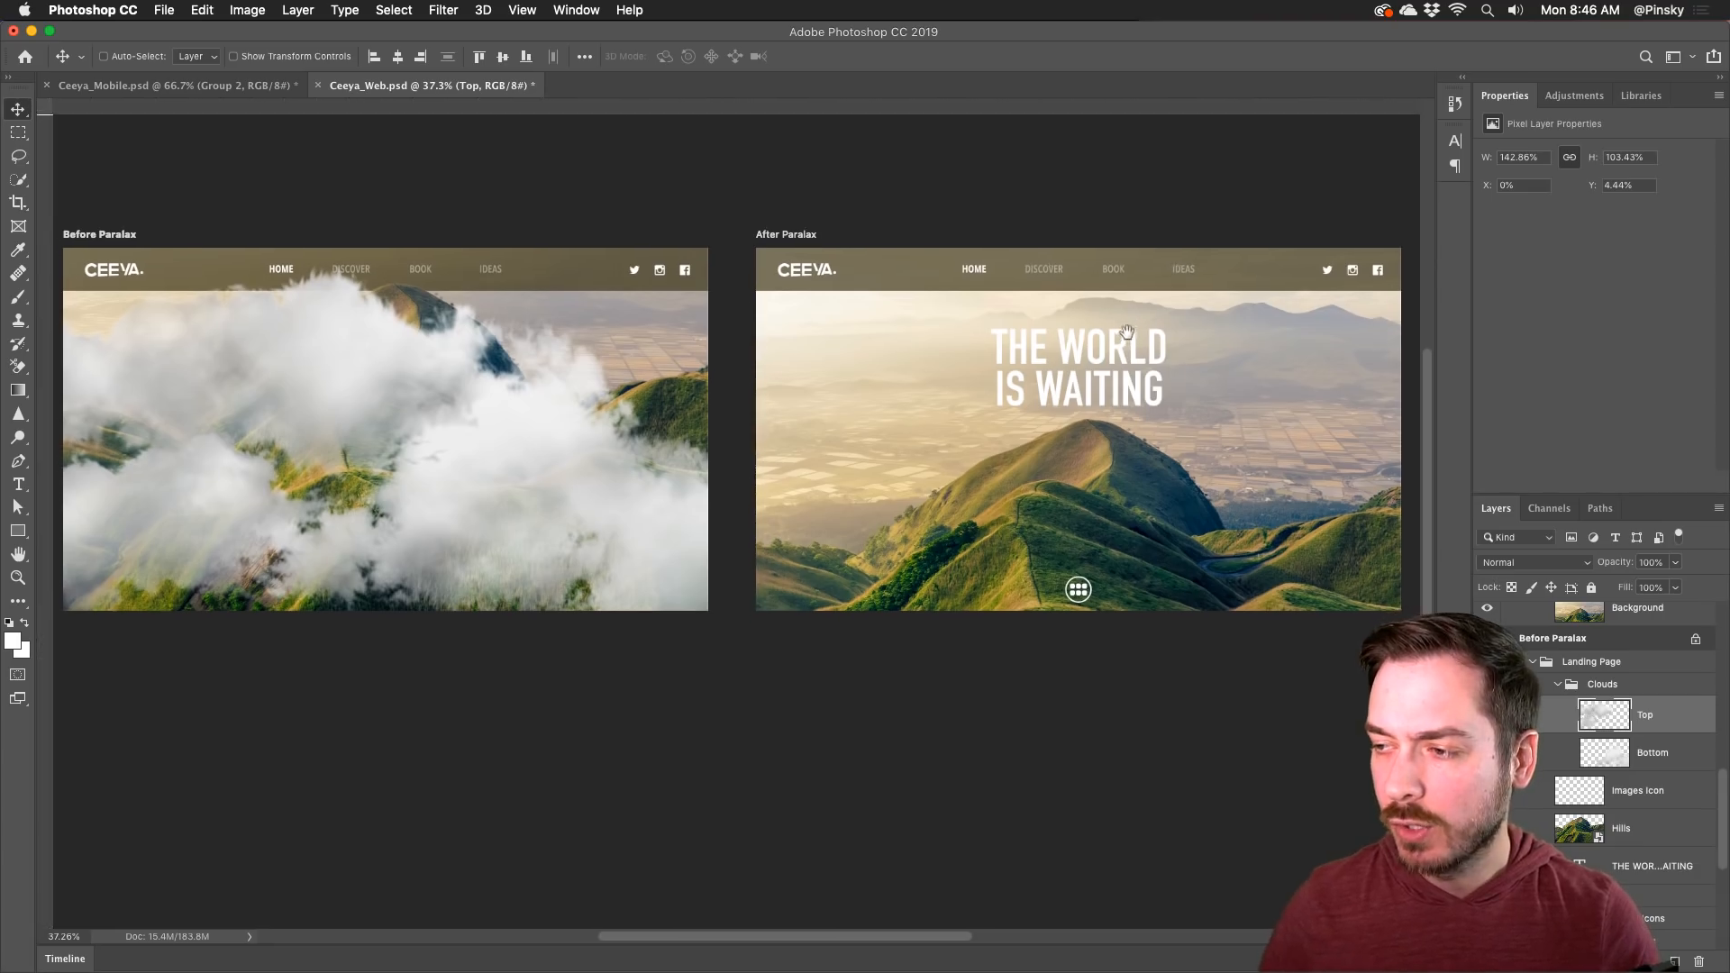
pyautogui.hscroll(1, 1126, 327)
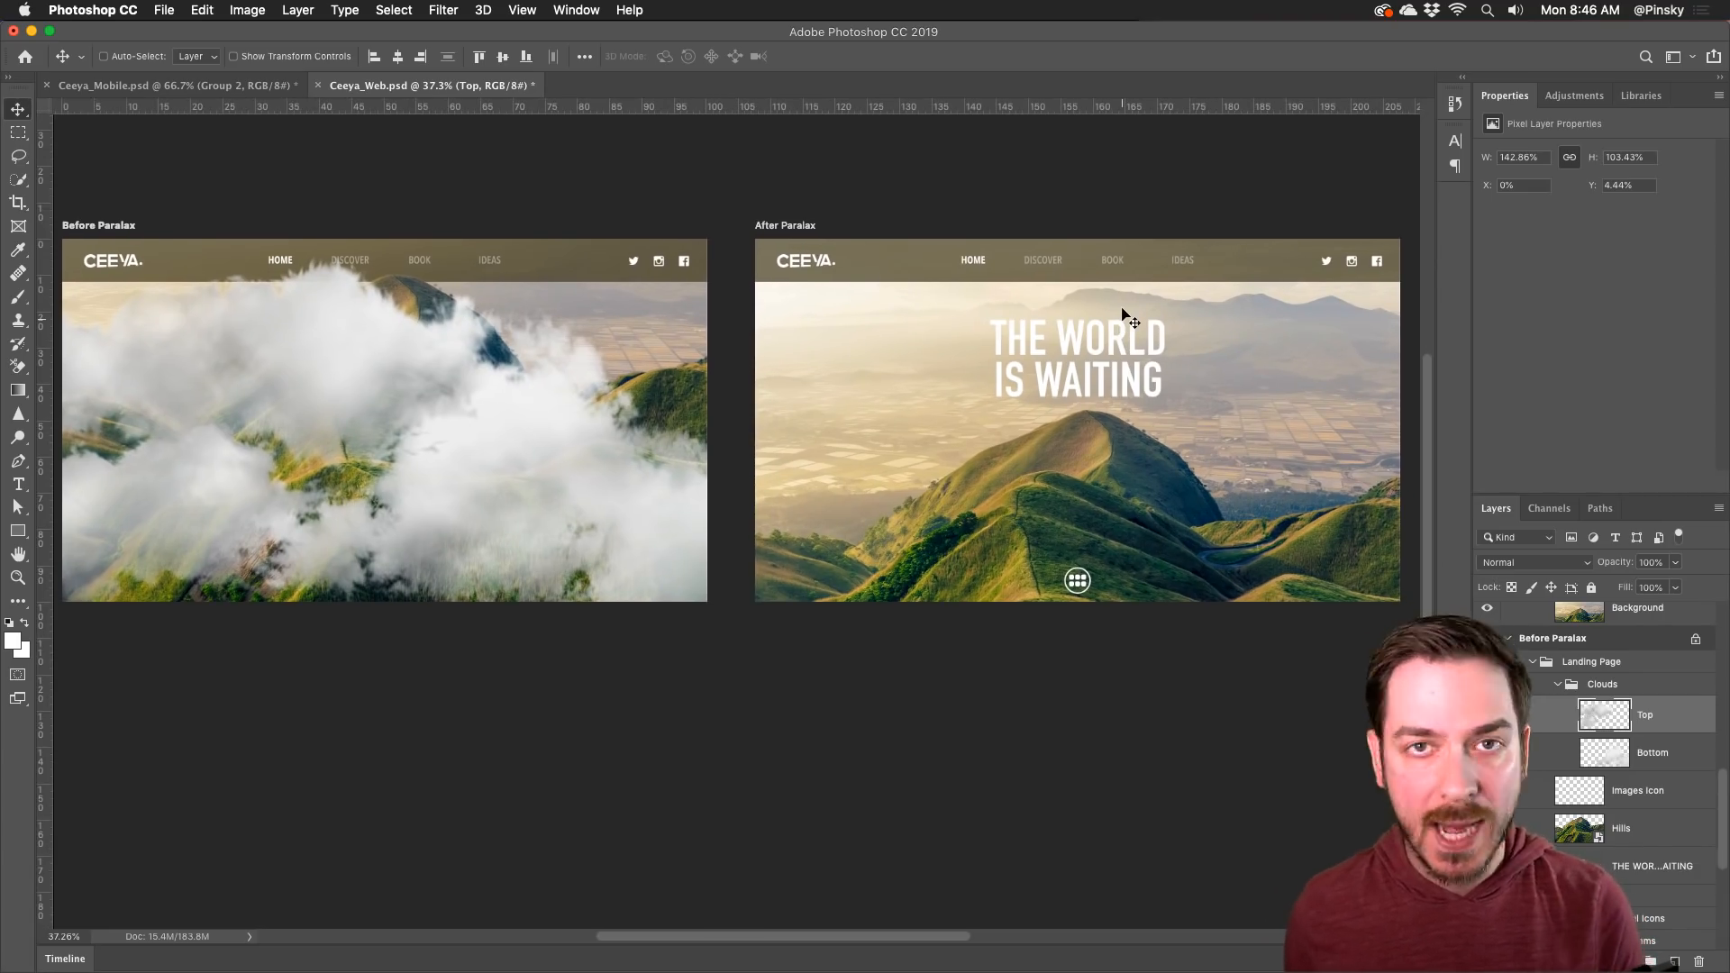
pyautogui.click(70, 953)
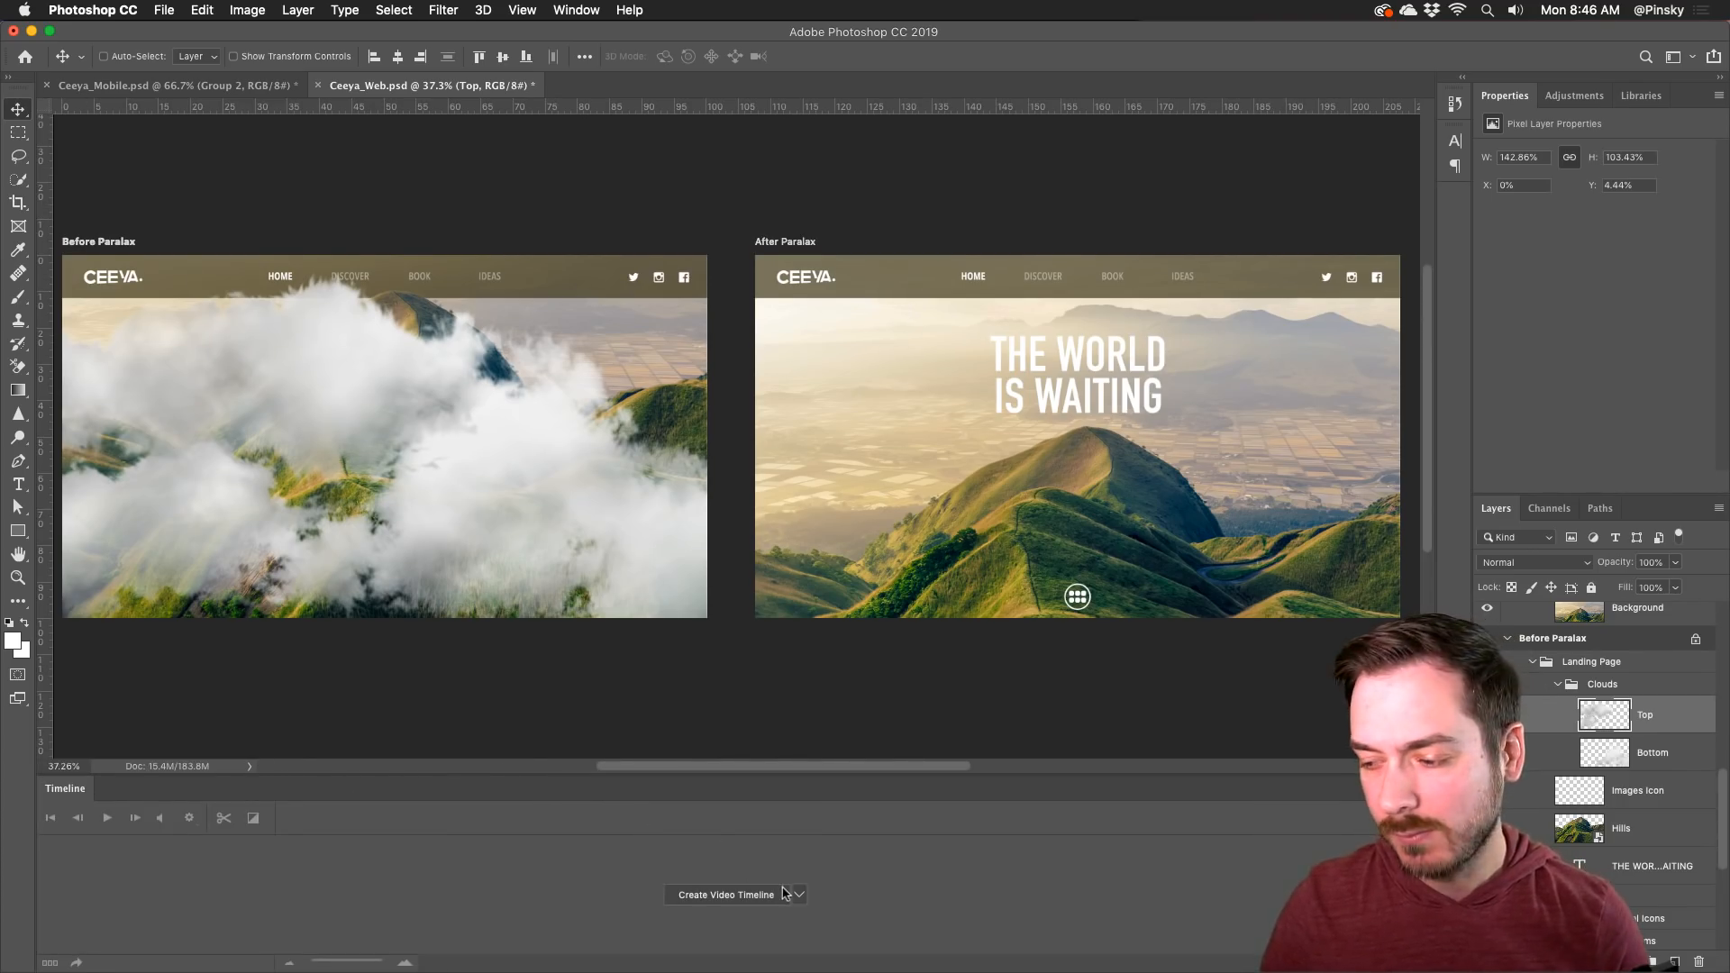
pyautogui.doubleClick(70, 790)
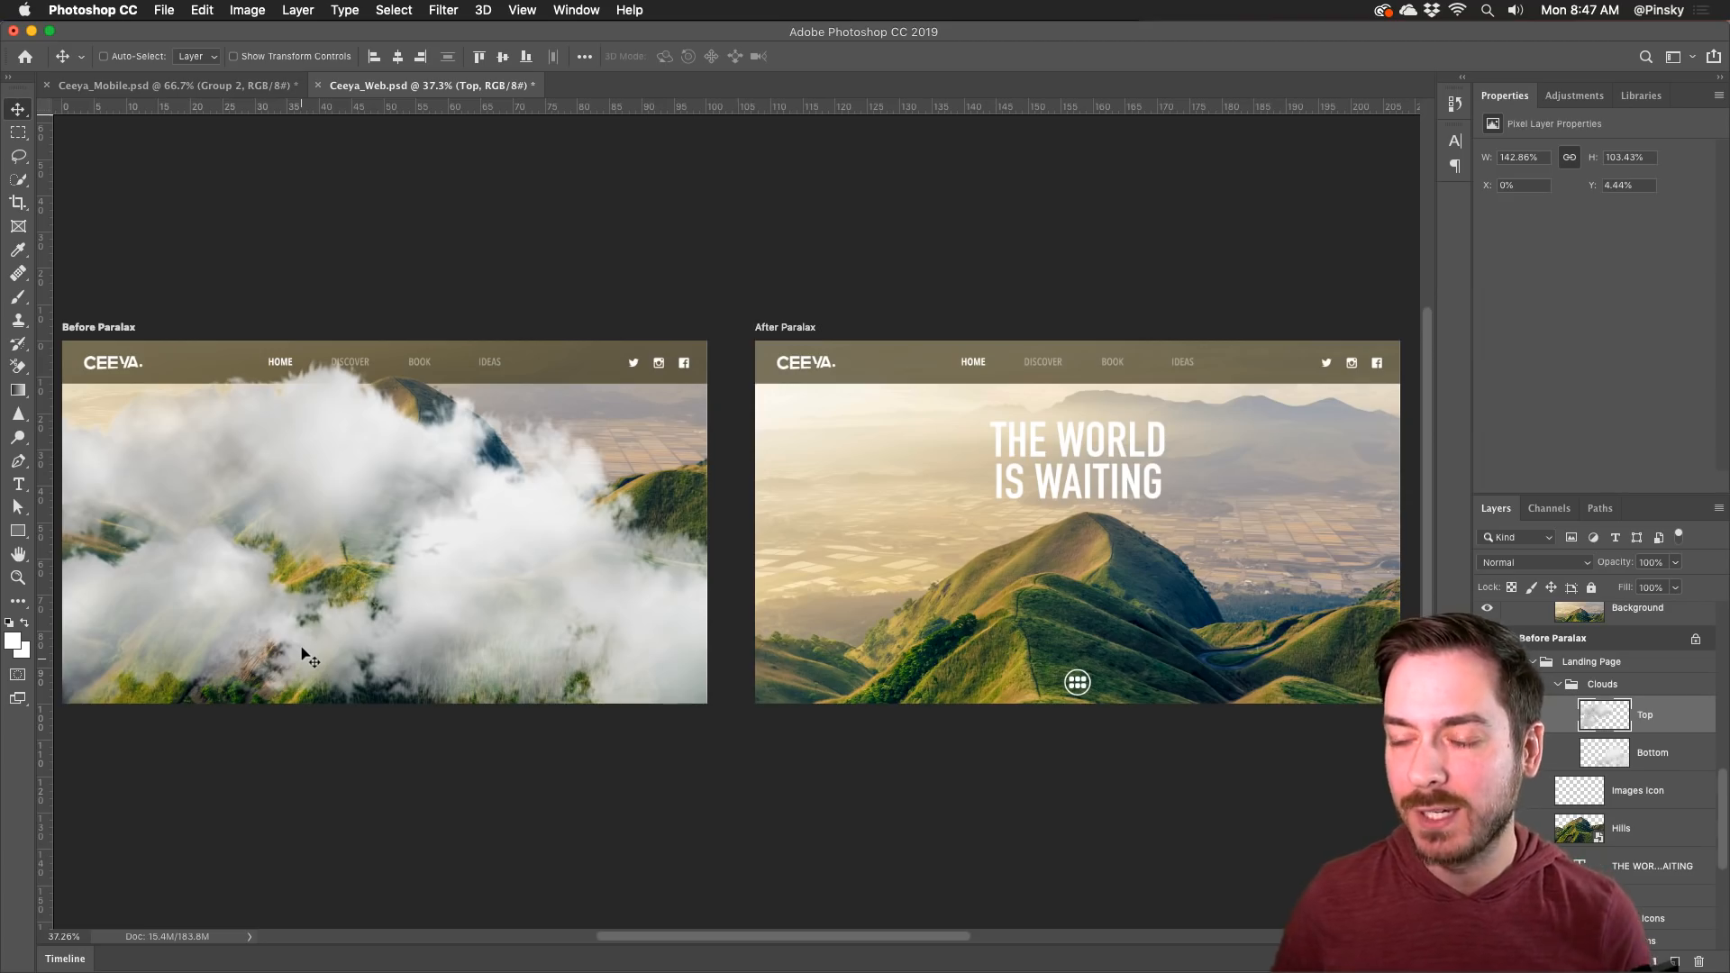
# Step: Switch to Finder, preview Ceeya_Web.psd in the Pre-Challenge folder with Quick Look, and close the preview
pyautogui.press('super+Tab')
pyautogui.press('super+Tab')
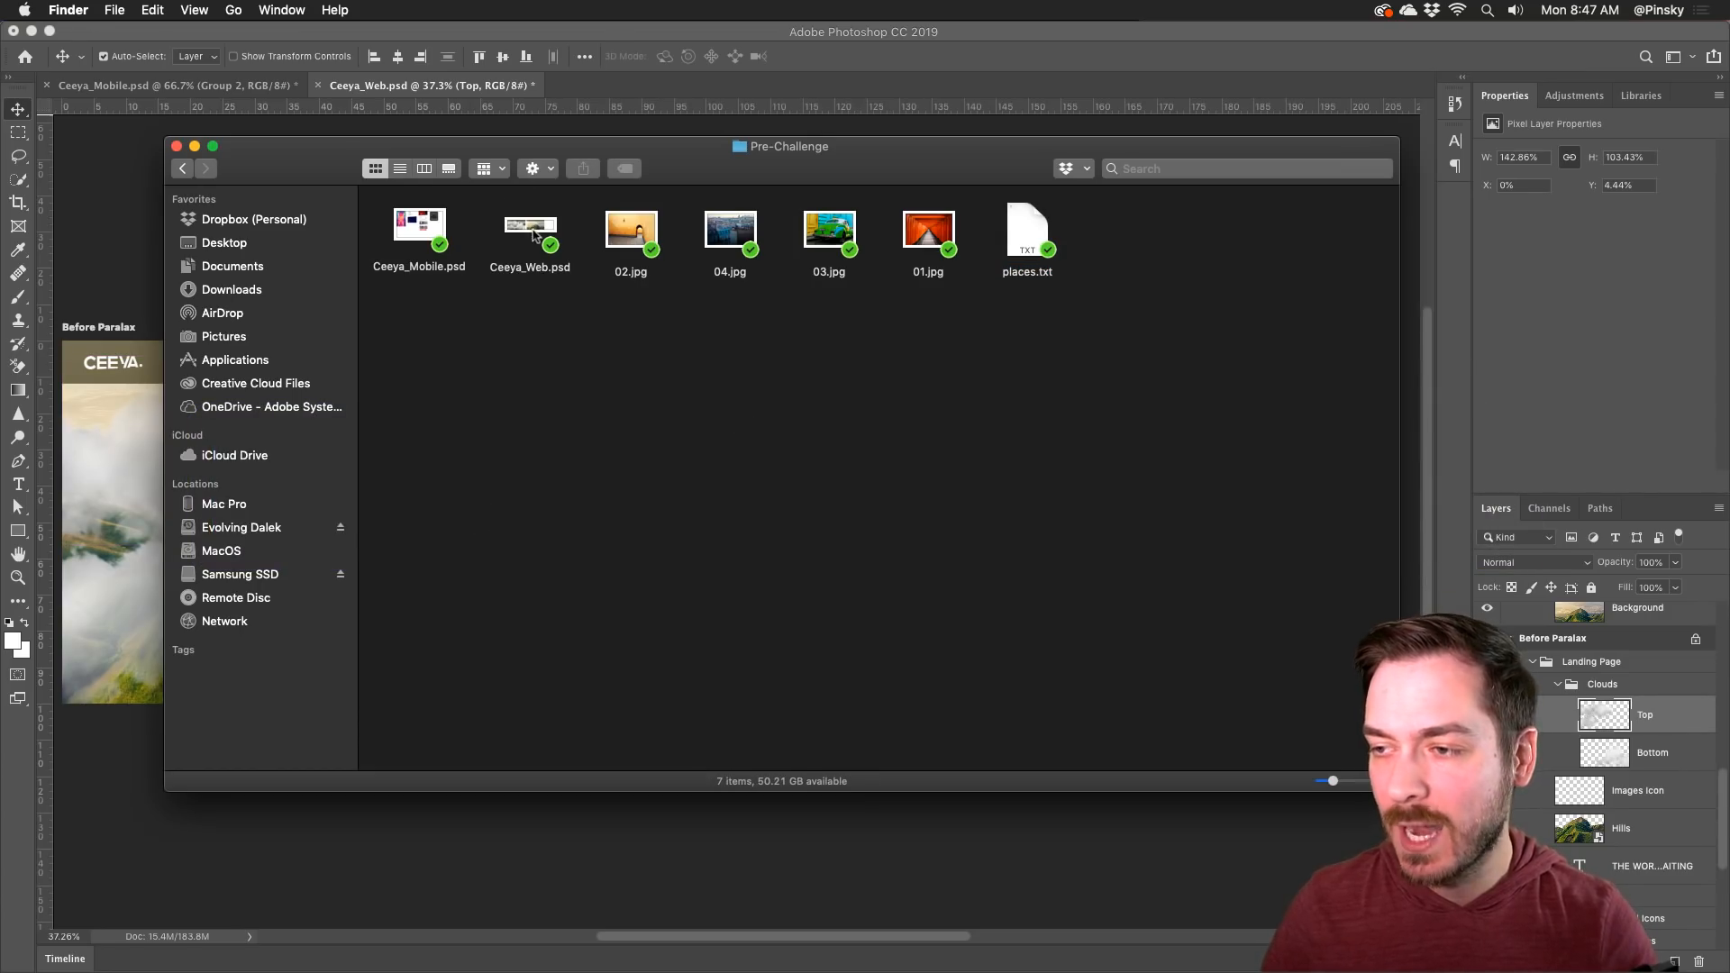
pyautogui.click(612, 34)
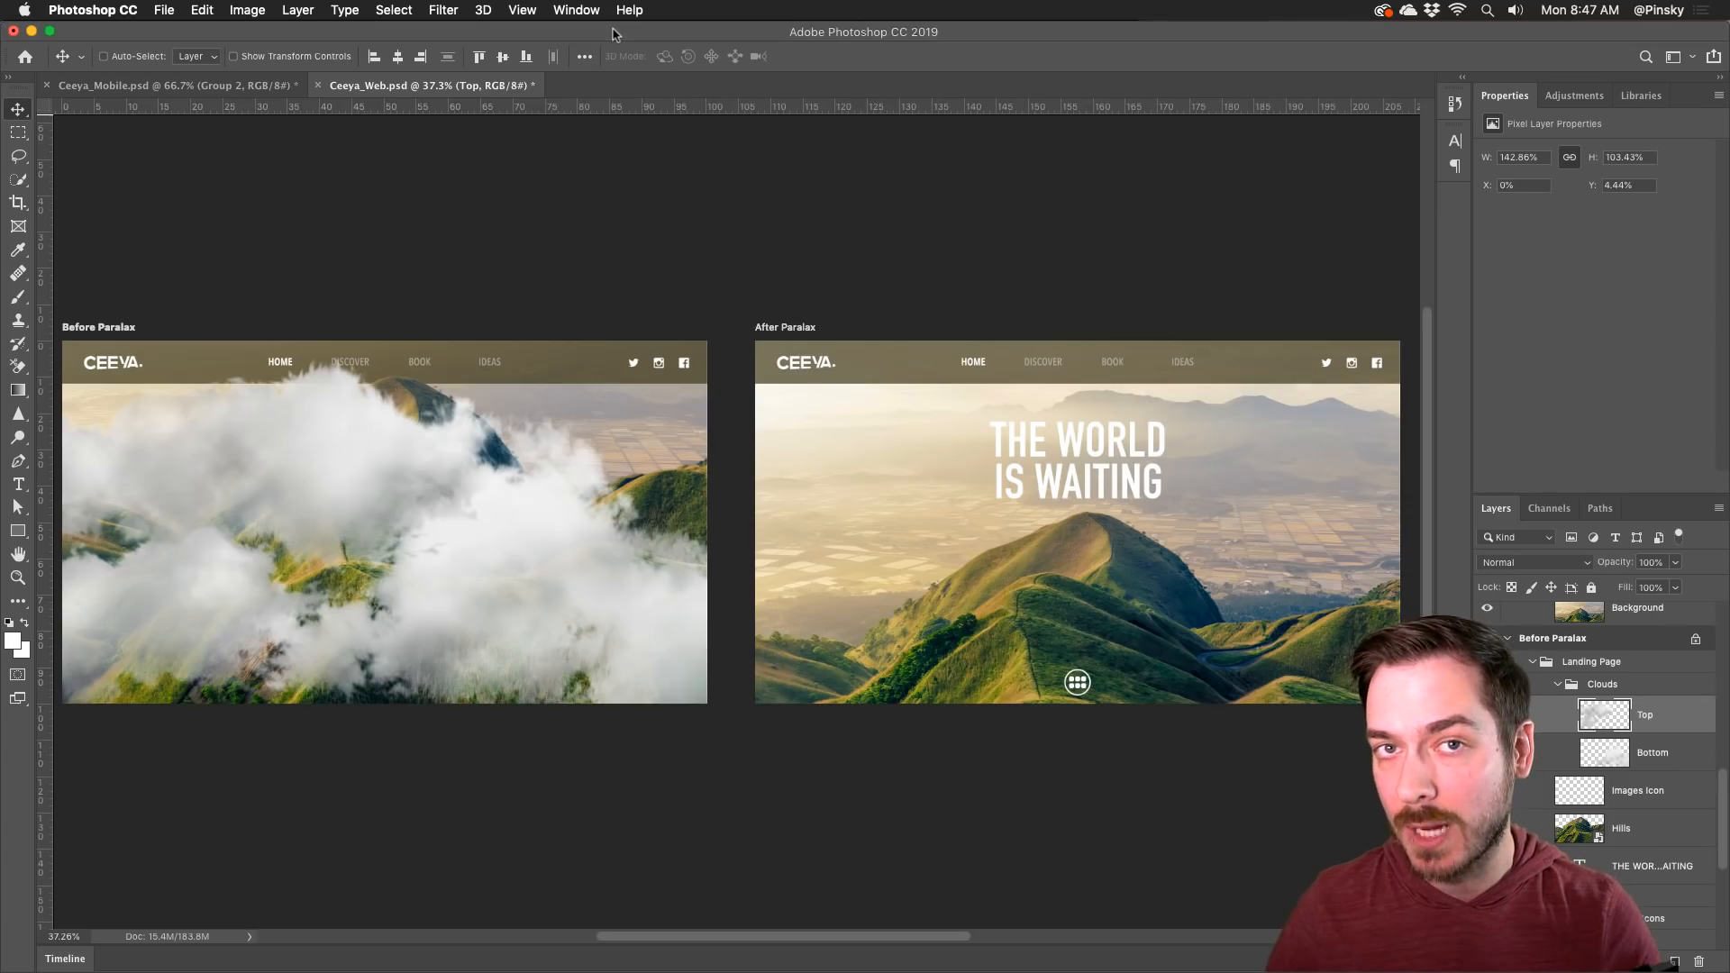
pyautogui.press('super+Tab')
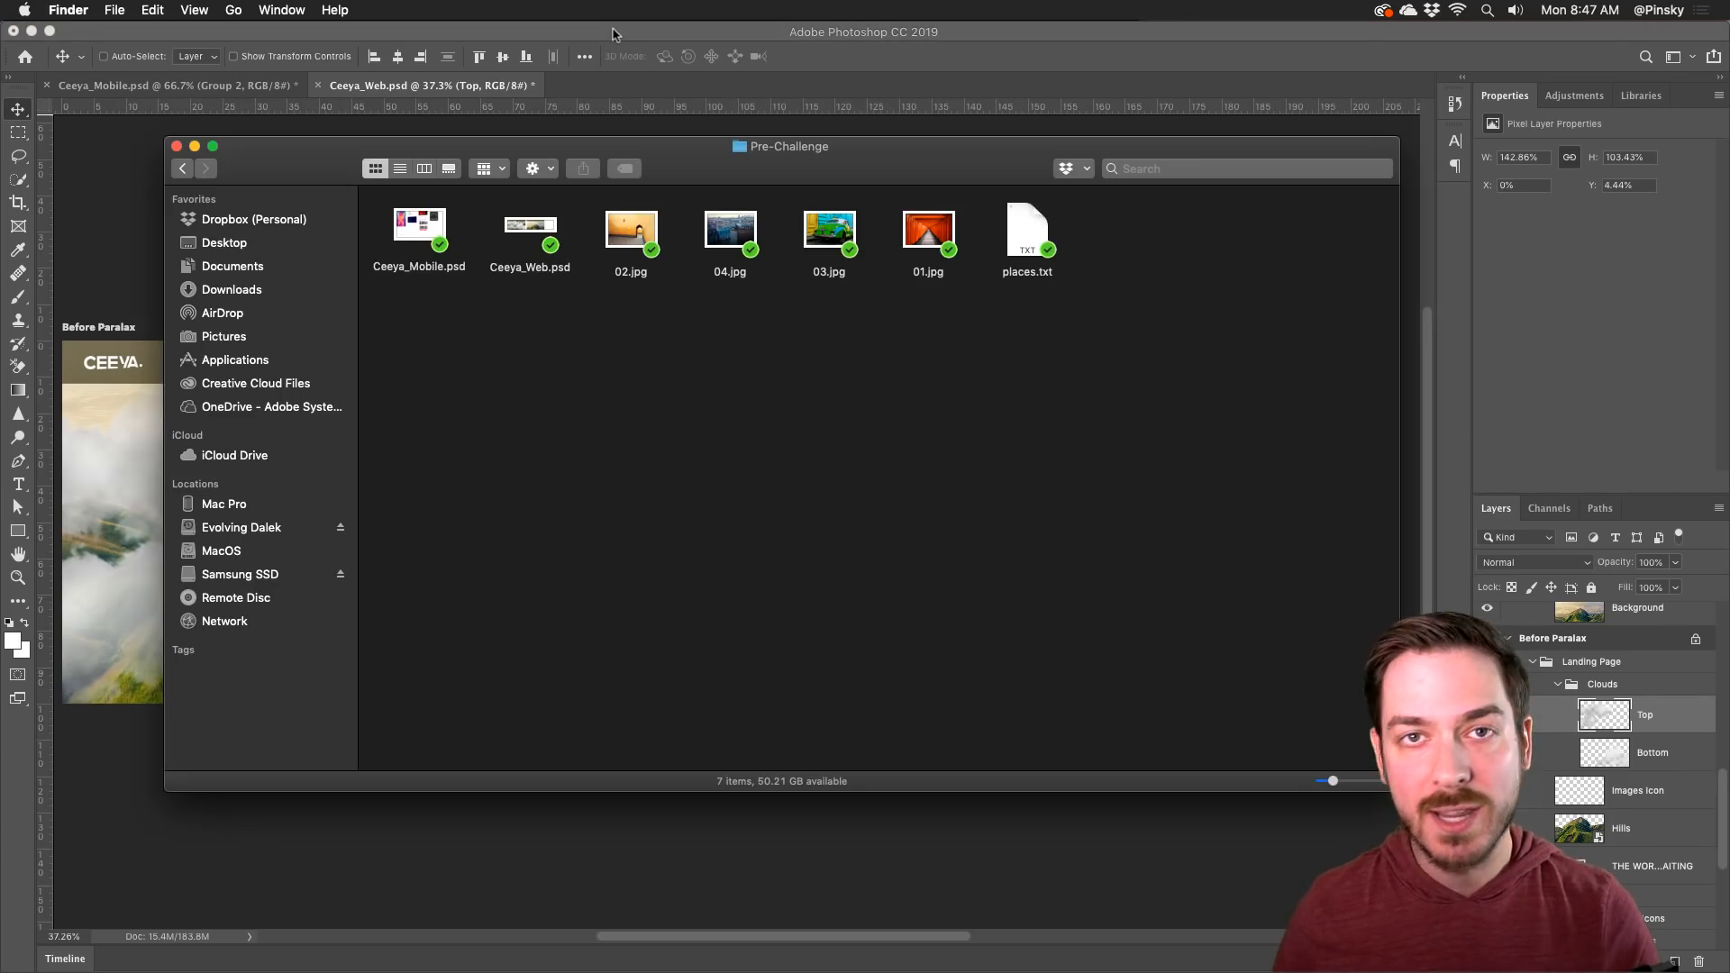
pyautogui.click(511, 227)
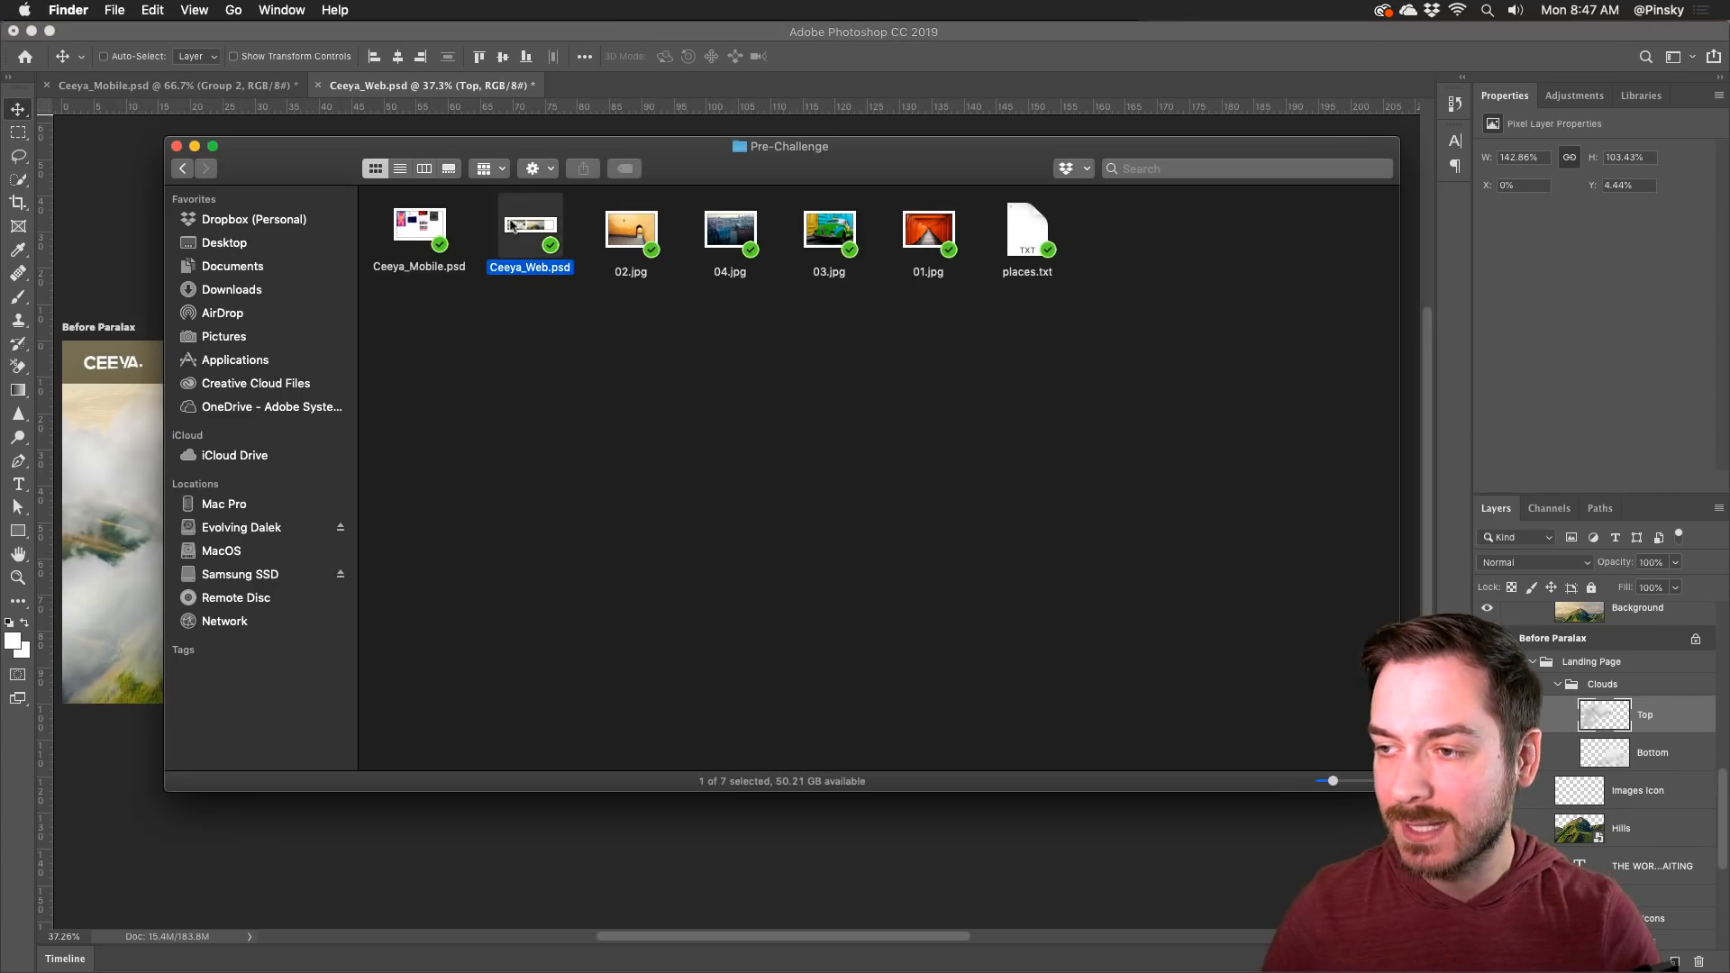
pyautogui.press('space')
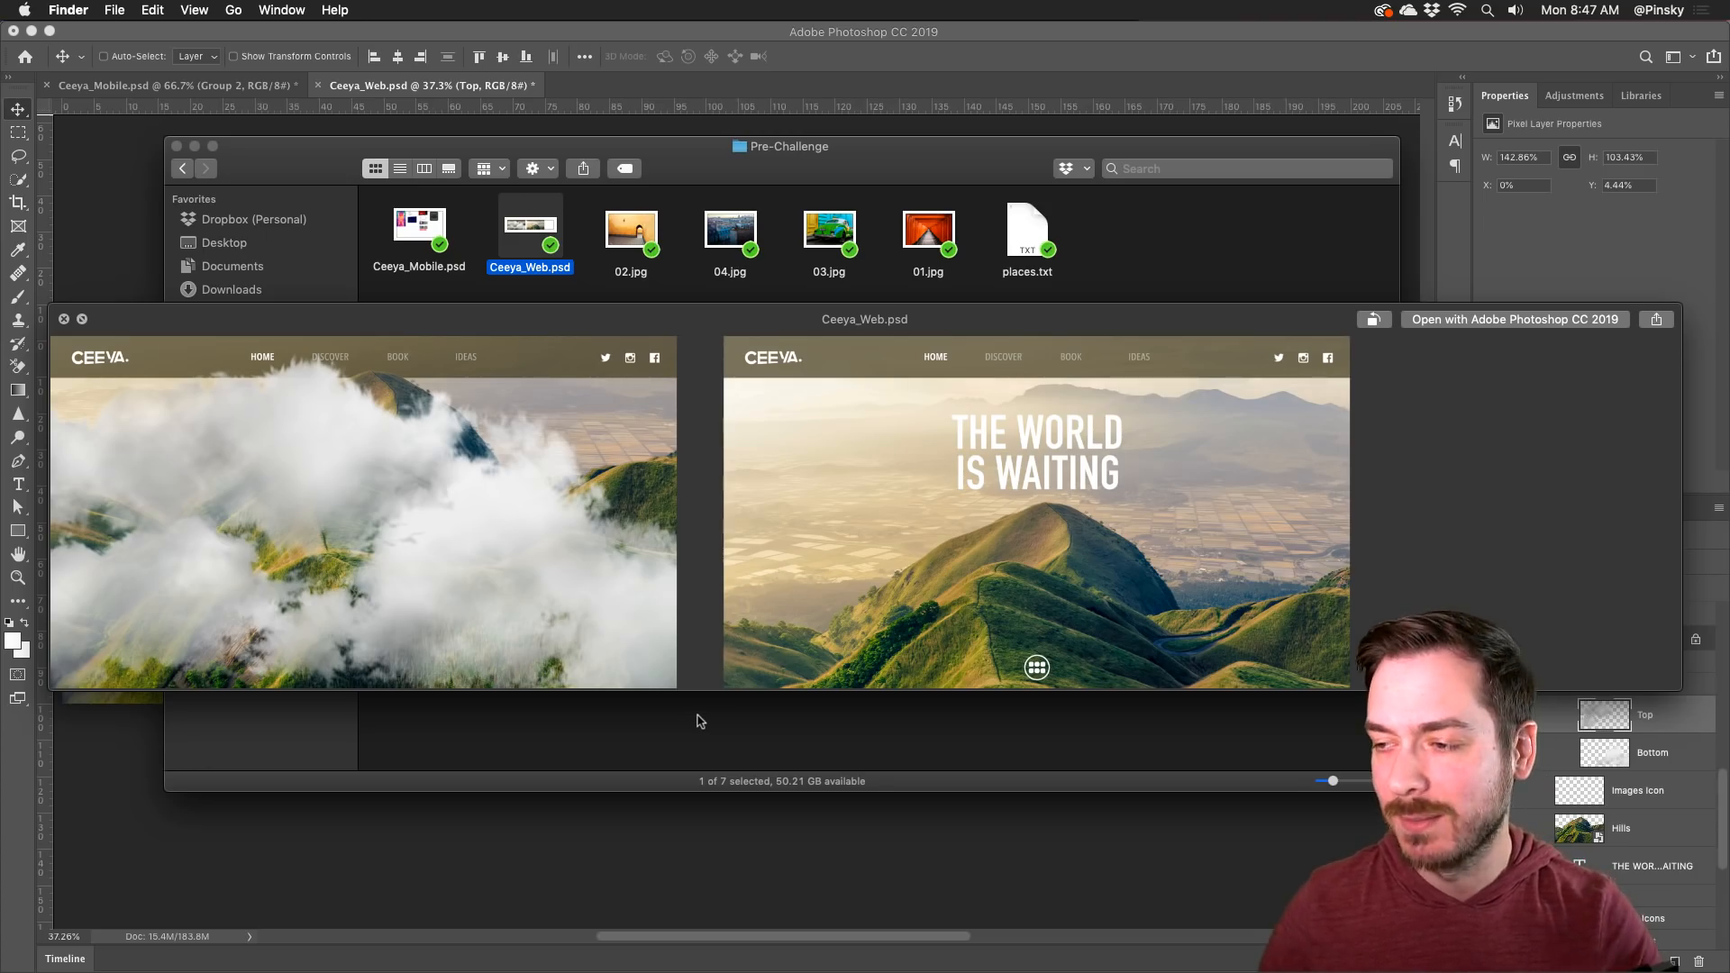
pyautogui.moveTo(701, 323); pyautogui.dragTo(722, 279)
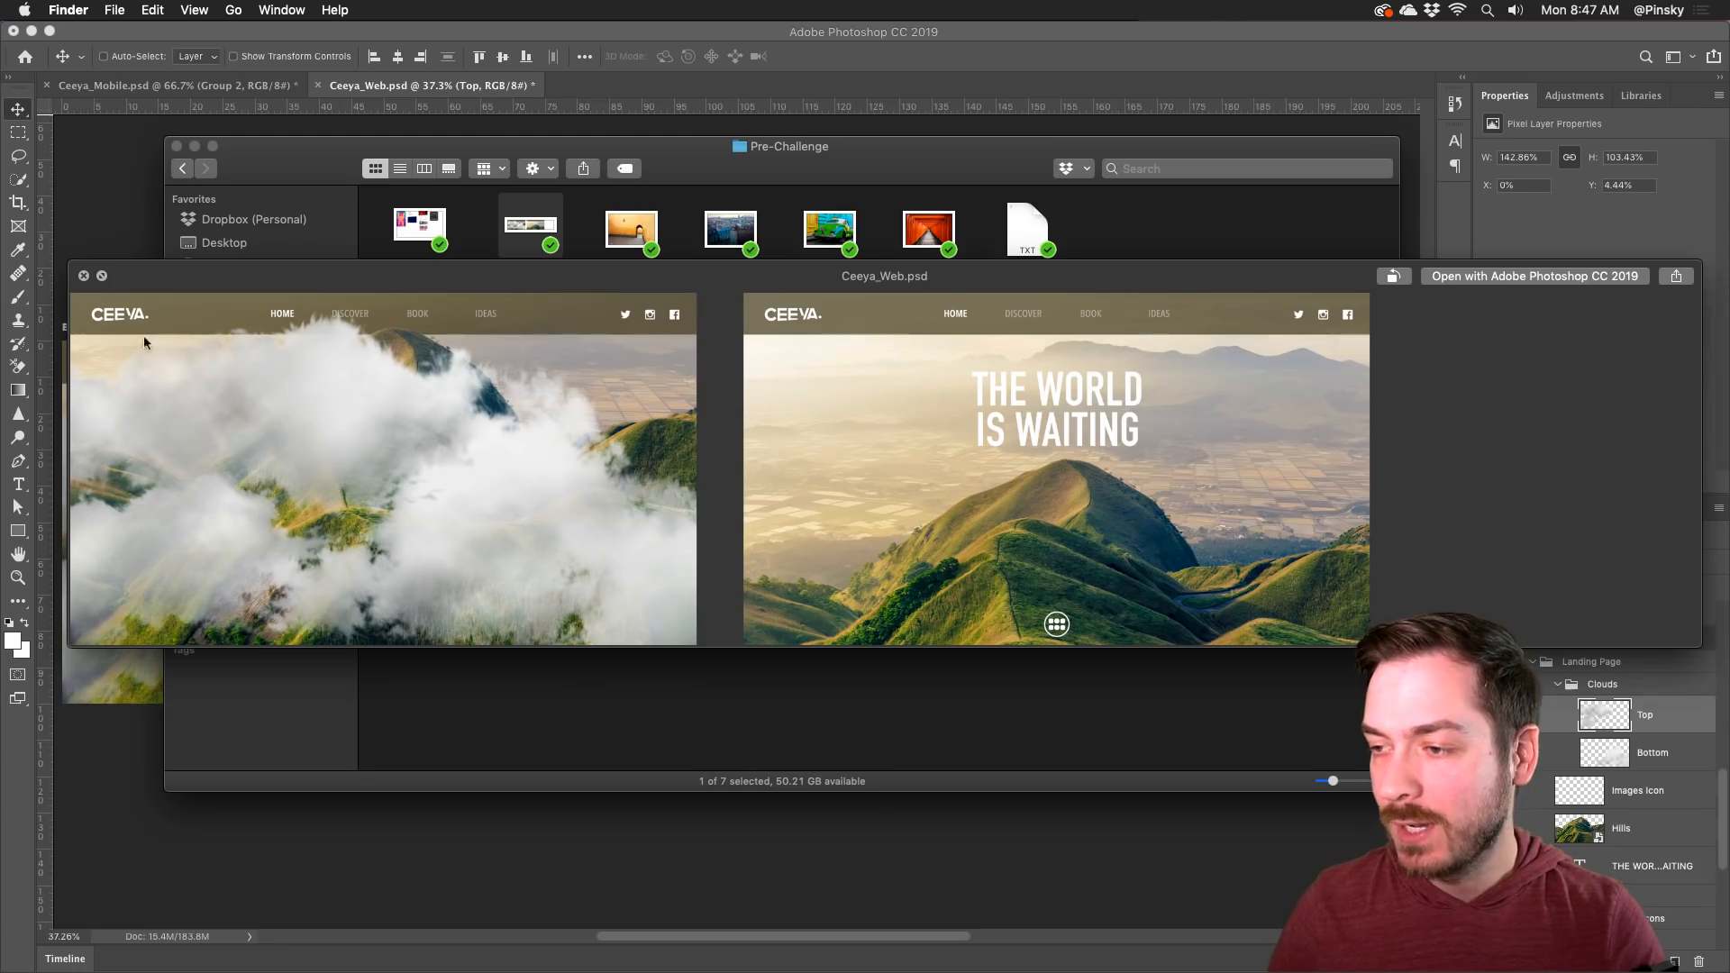
pyautogui.press('space')
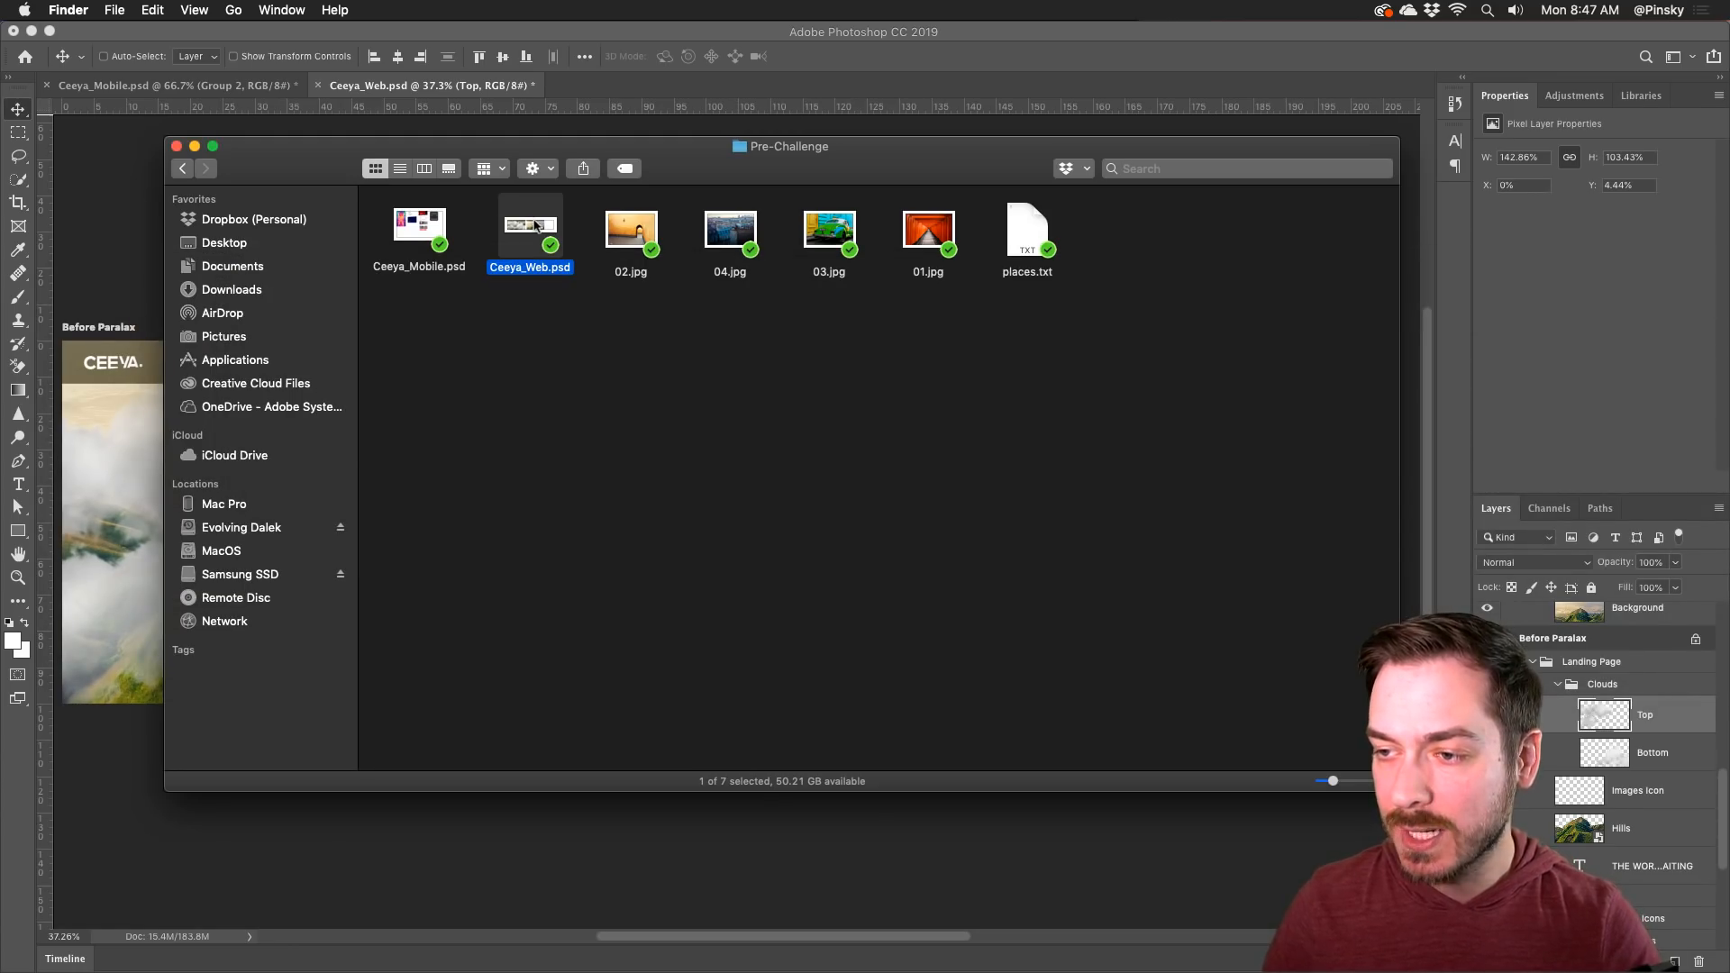
# Step: Open Ceeya_Web.psd from Finder in Adobe XD and enlarge its window to fill the screen
pyautogui.click(769, 933)
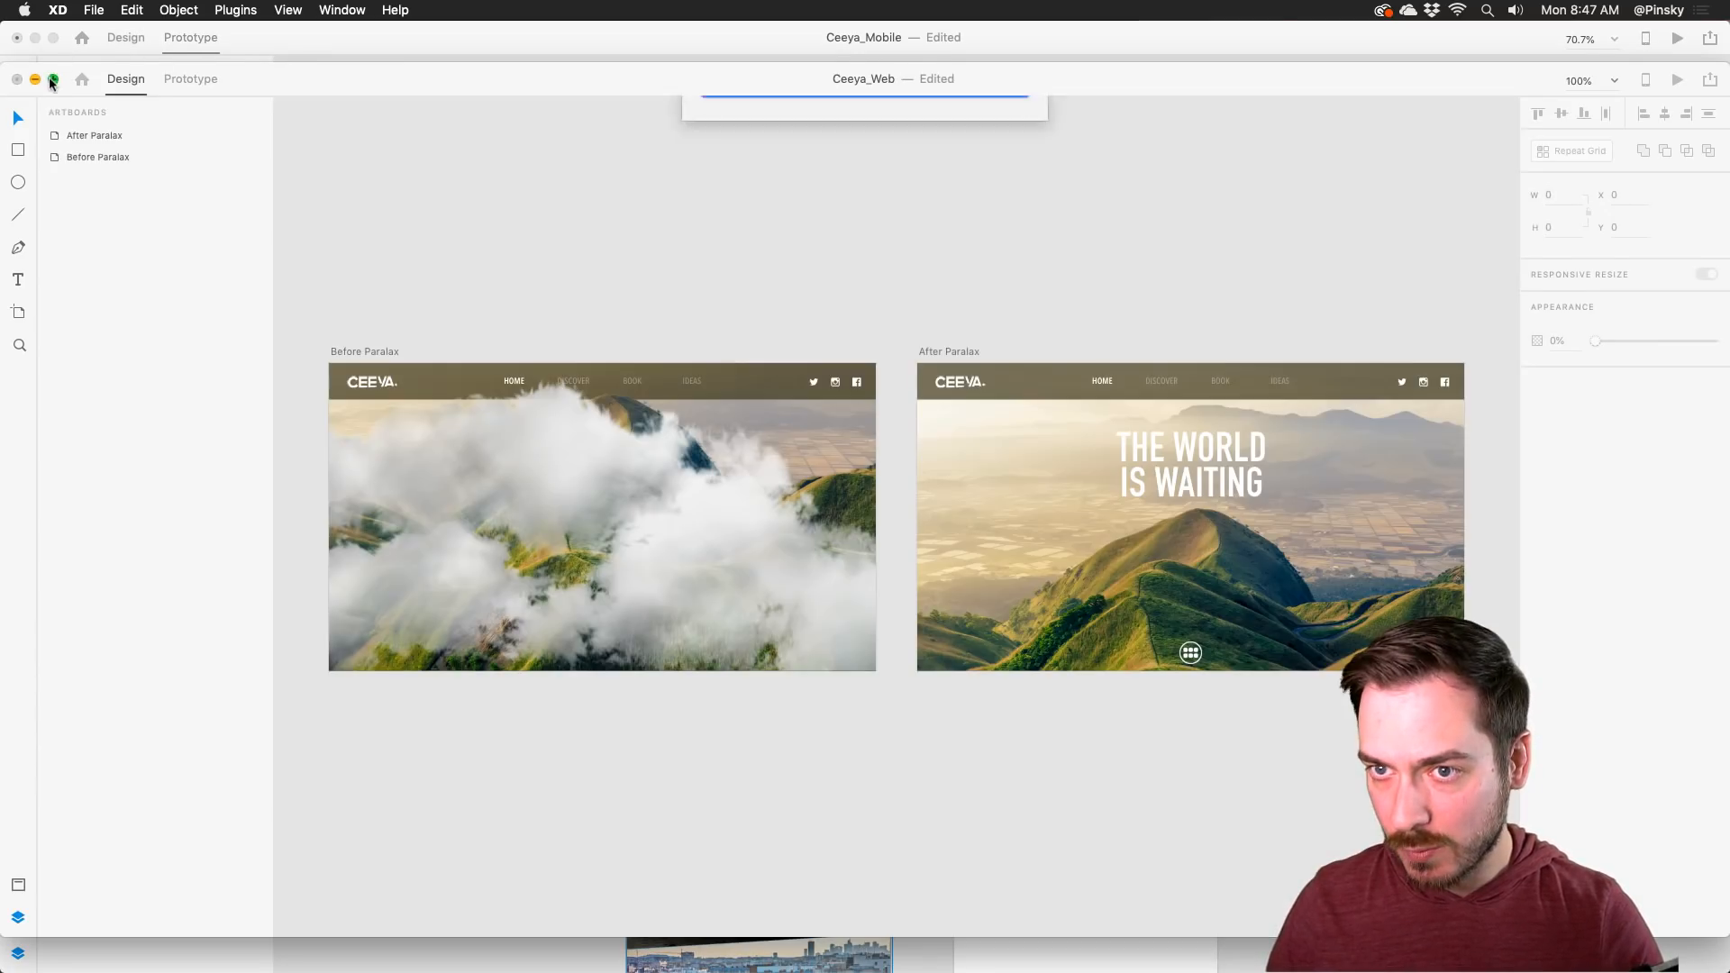
pyautogui.click(53, 79)
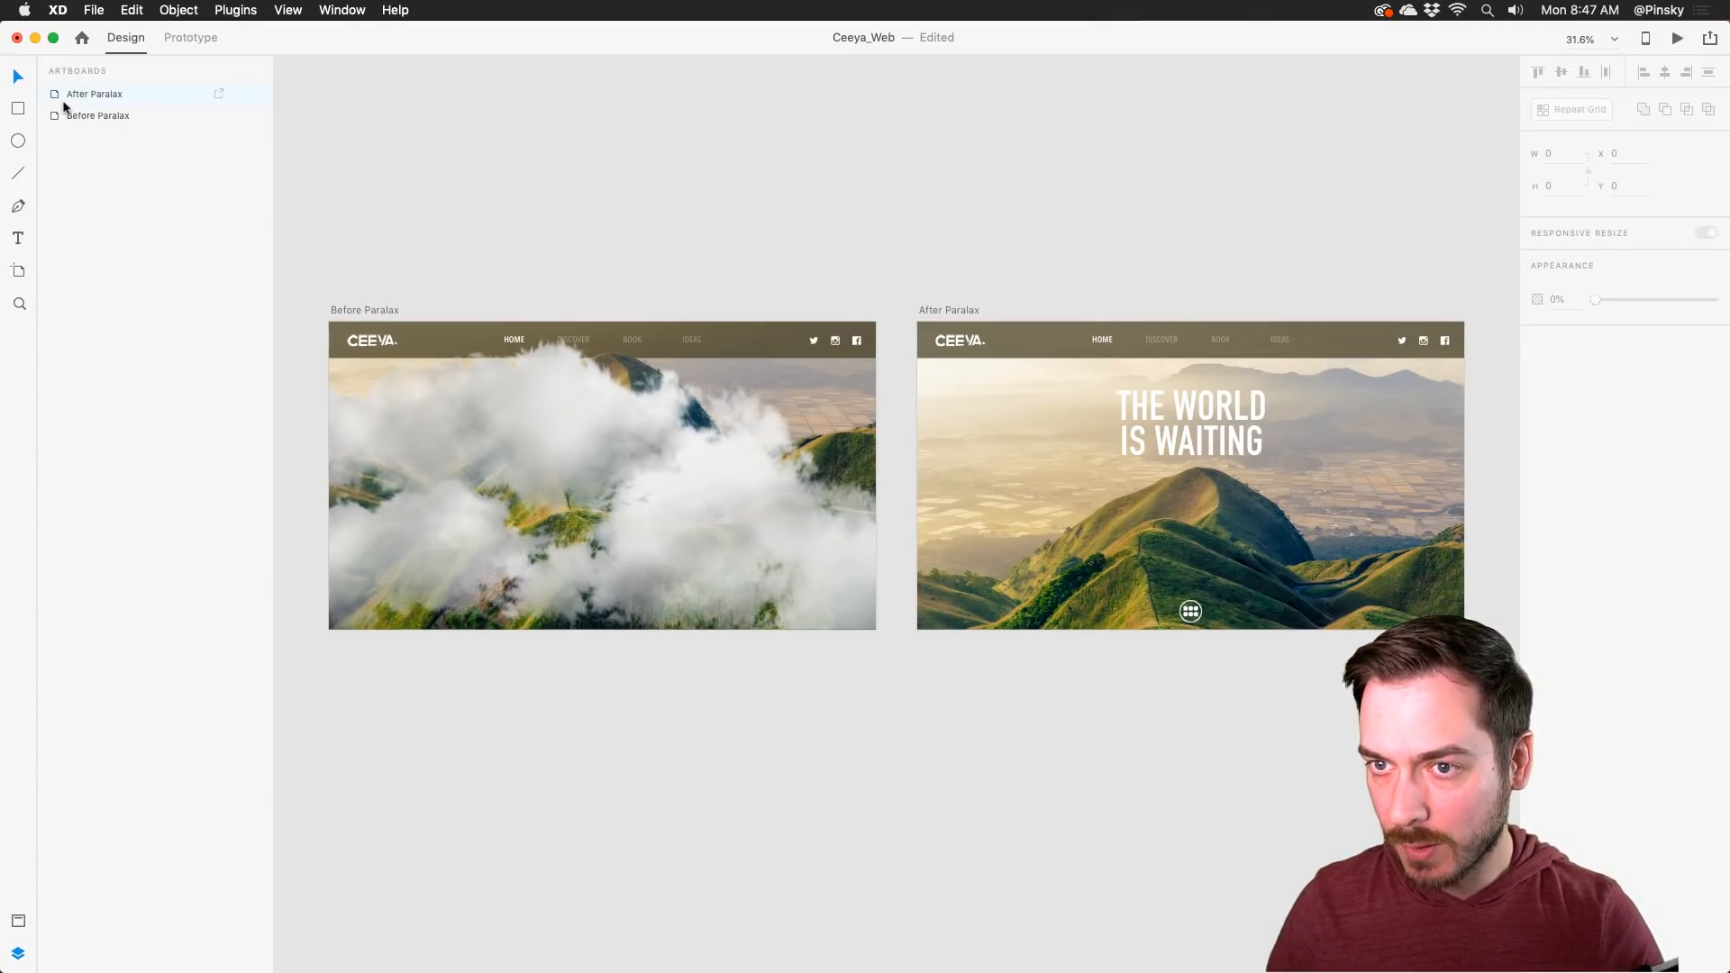
# Step: Examine the layers in the Before Paralax artboard's Landing Page group and select the Landing Page group on After Paralax
pyautogui.click(465, 391)
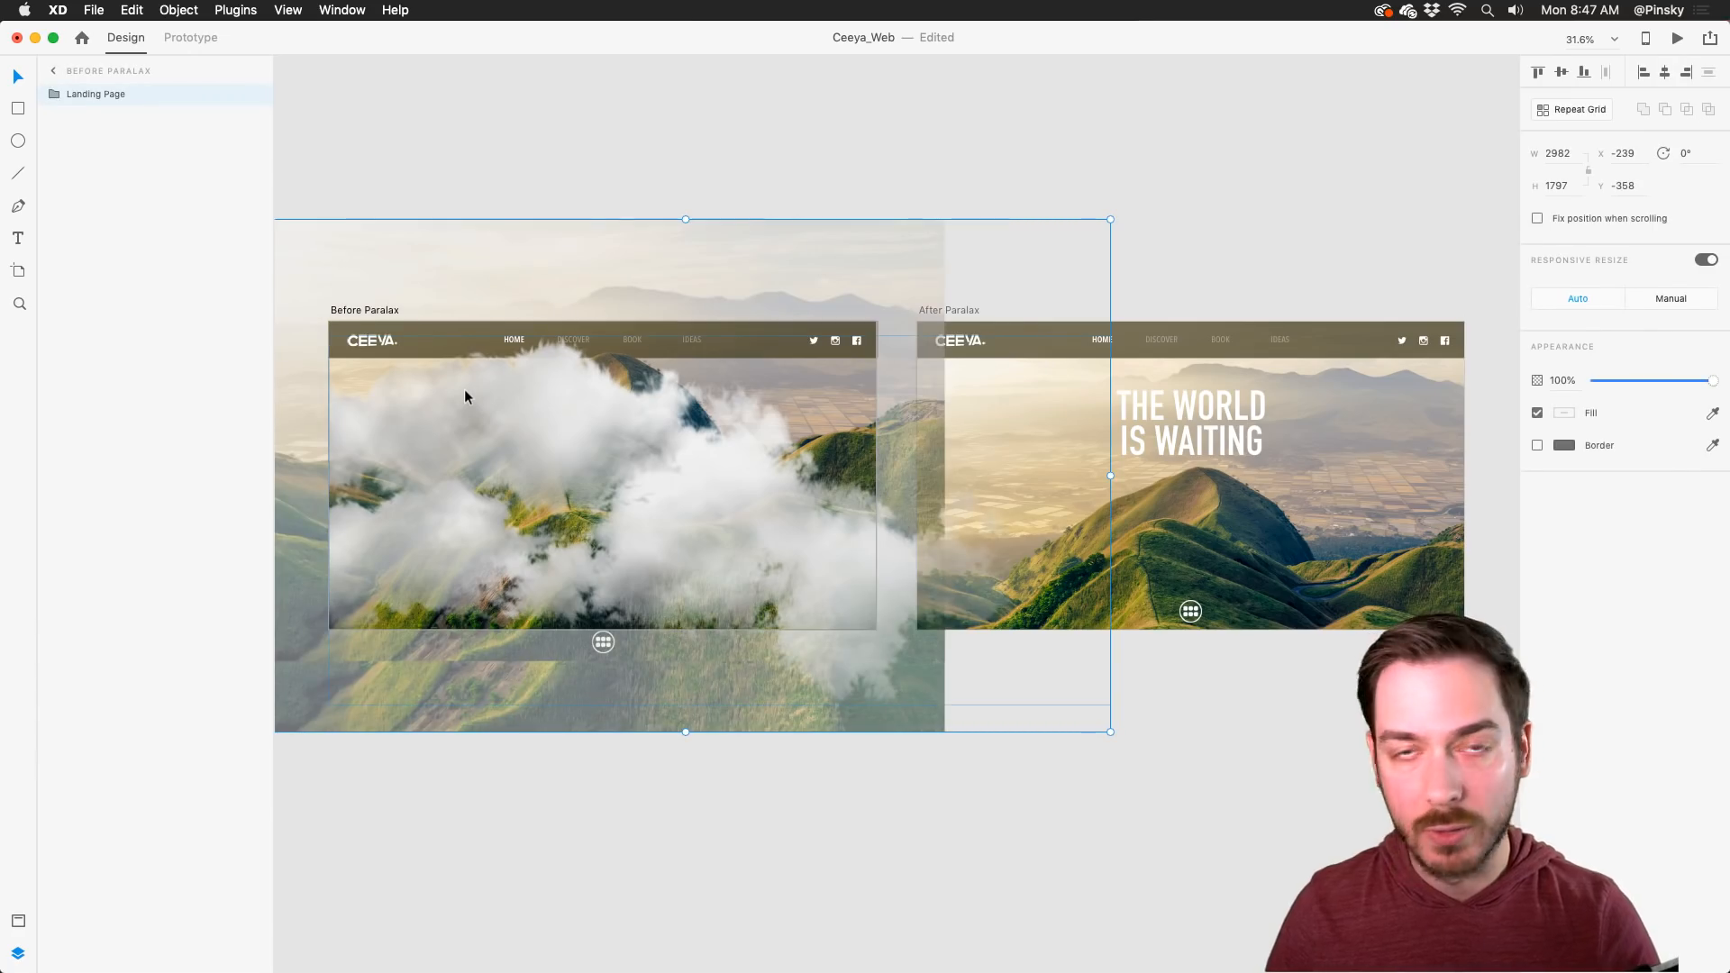
pyautogui.click(54, 93)
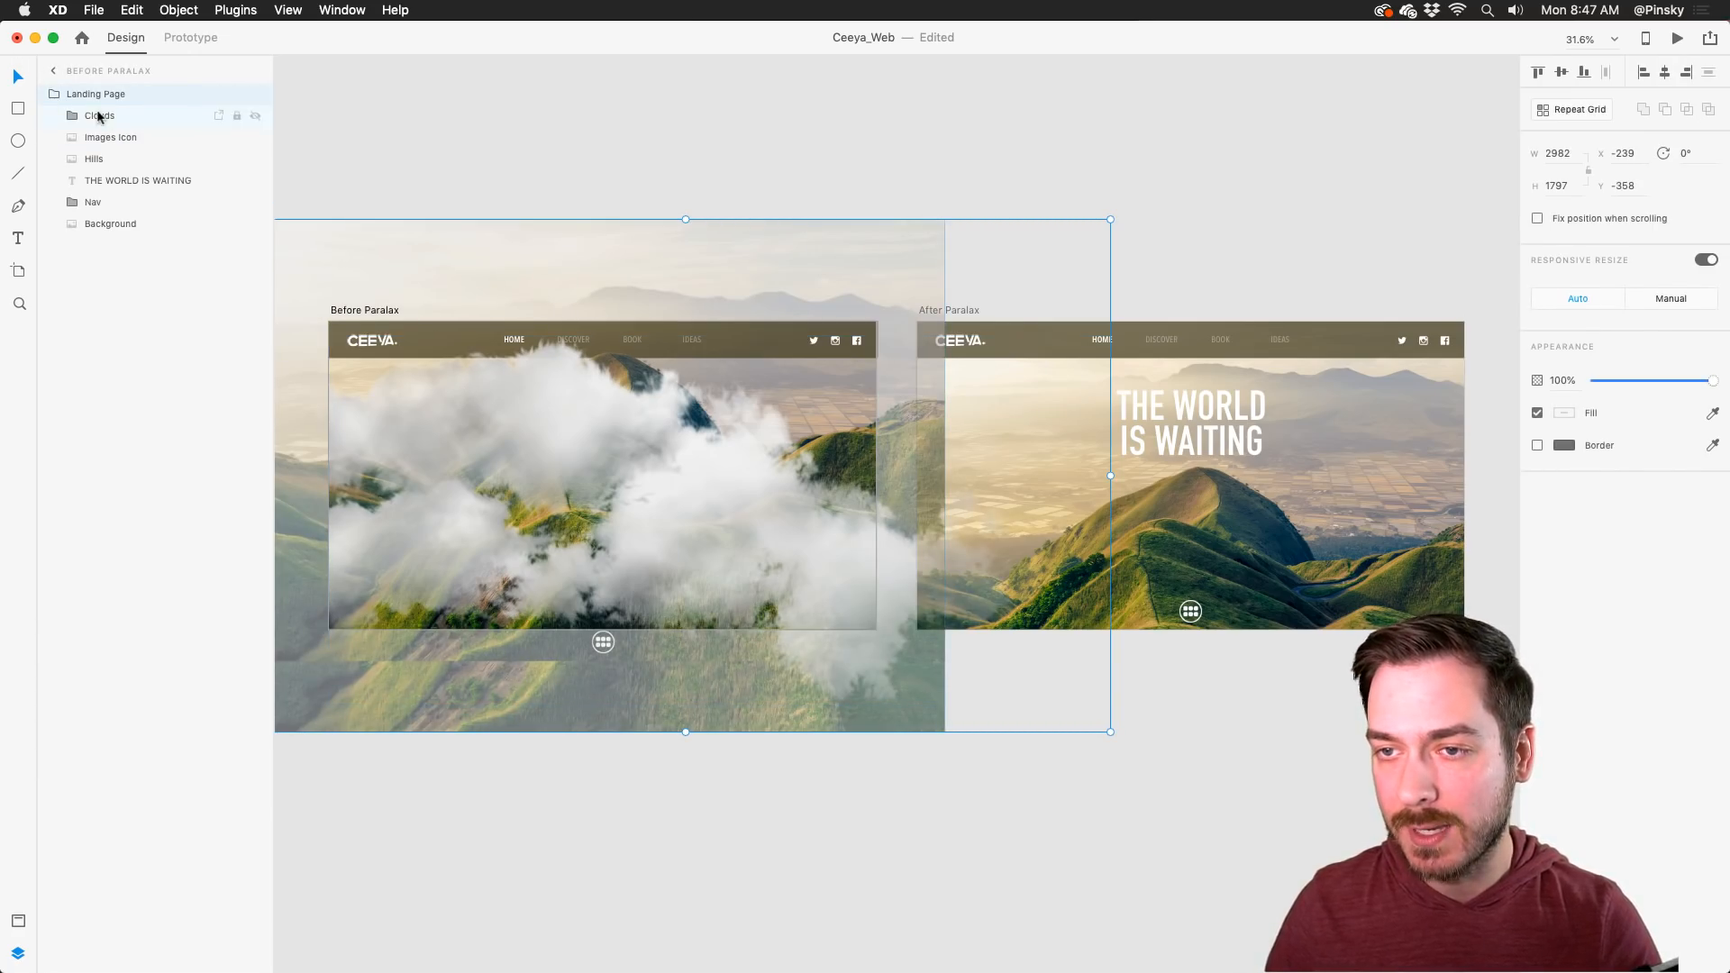
pyautogui.click(1257, 506)
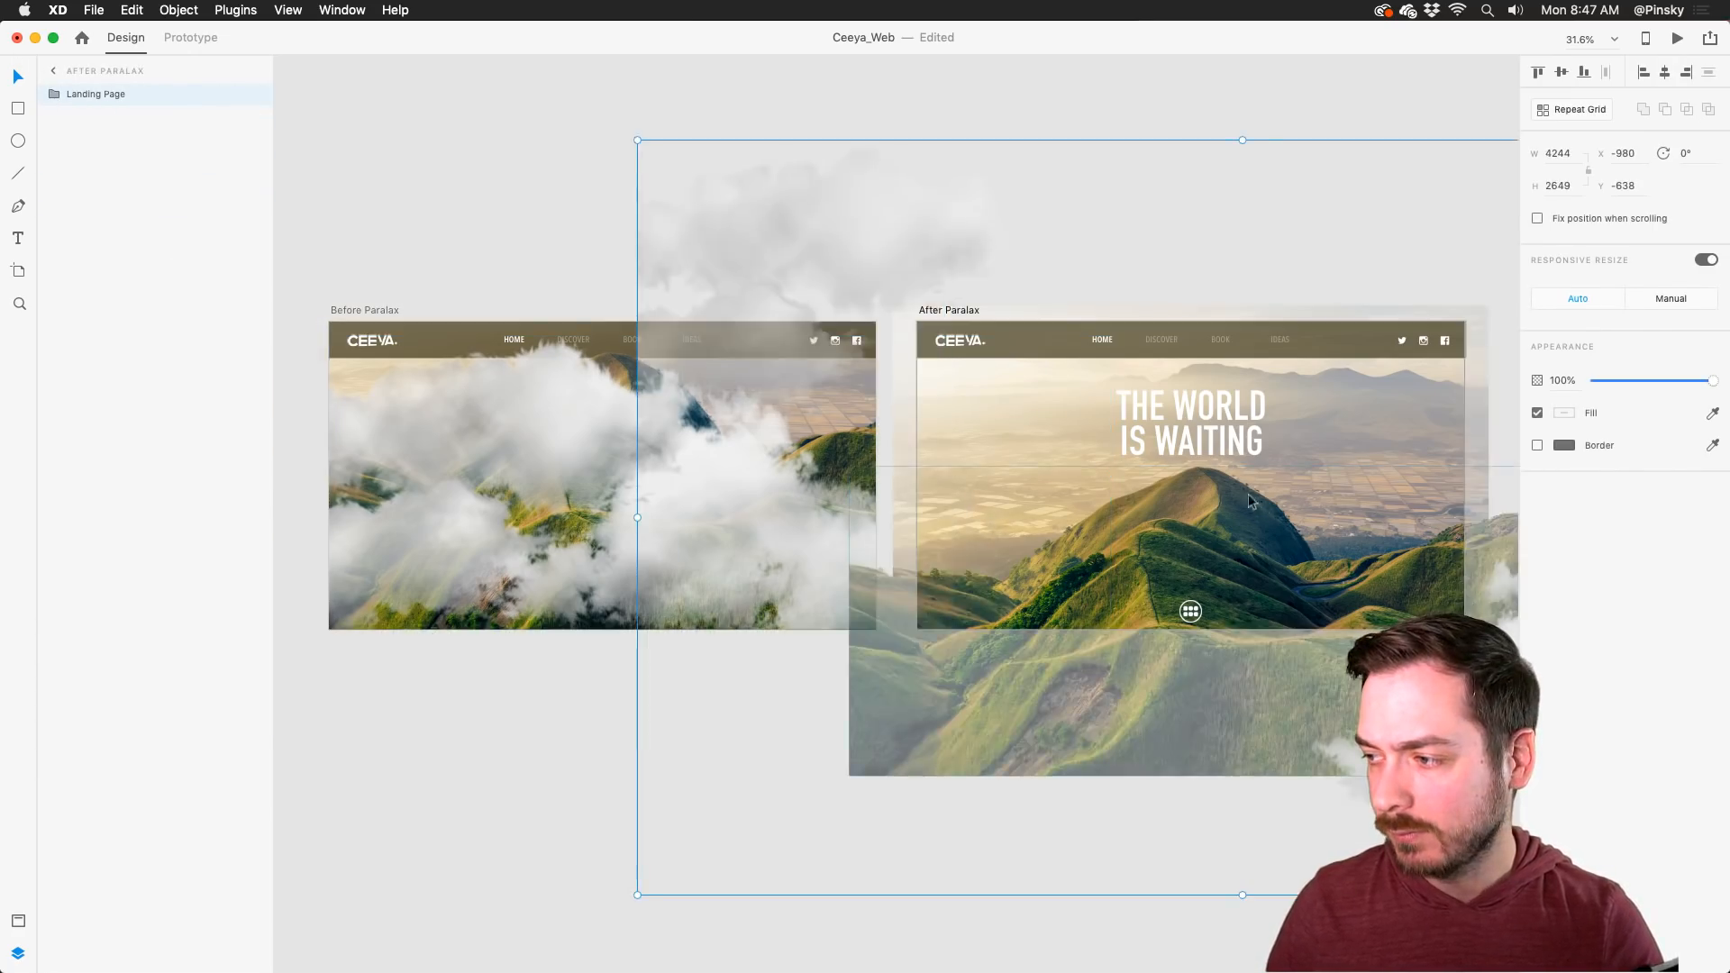
# Step: Clear the Landing Page selection and switch the Ceeya_Web document to Prototype mode with nothing selected
pyautogui.hscroll(5, 1257, 507)
pyautogui.scroll(-2, 1257, 506)
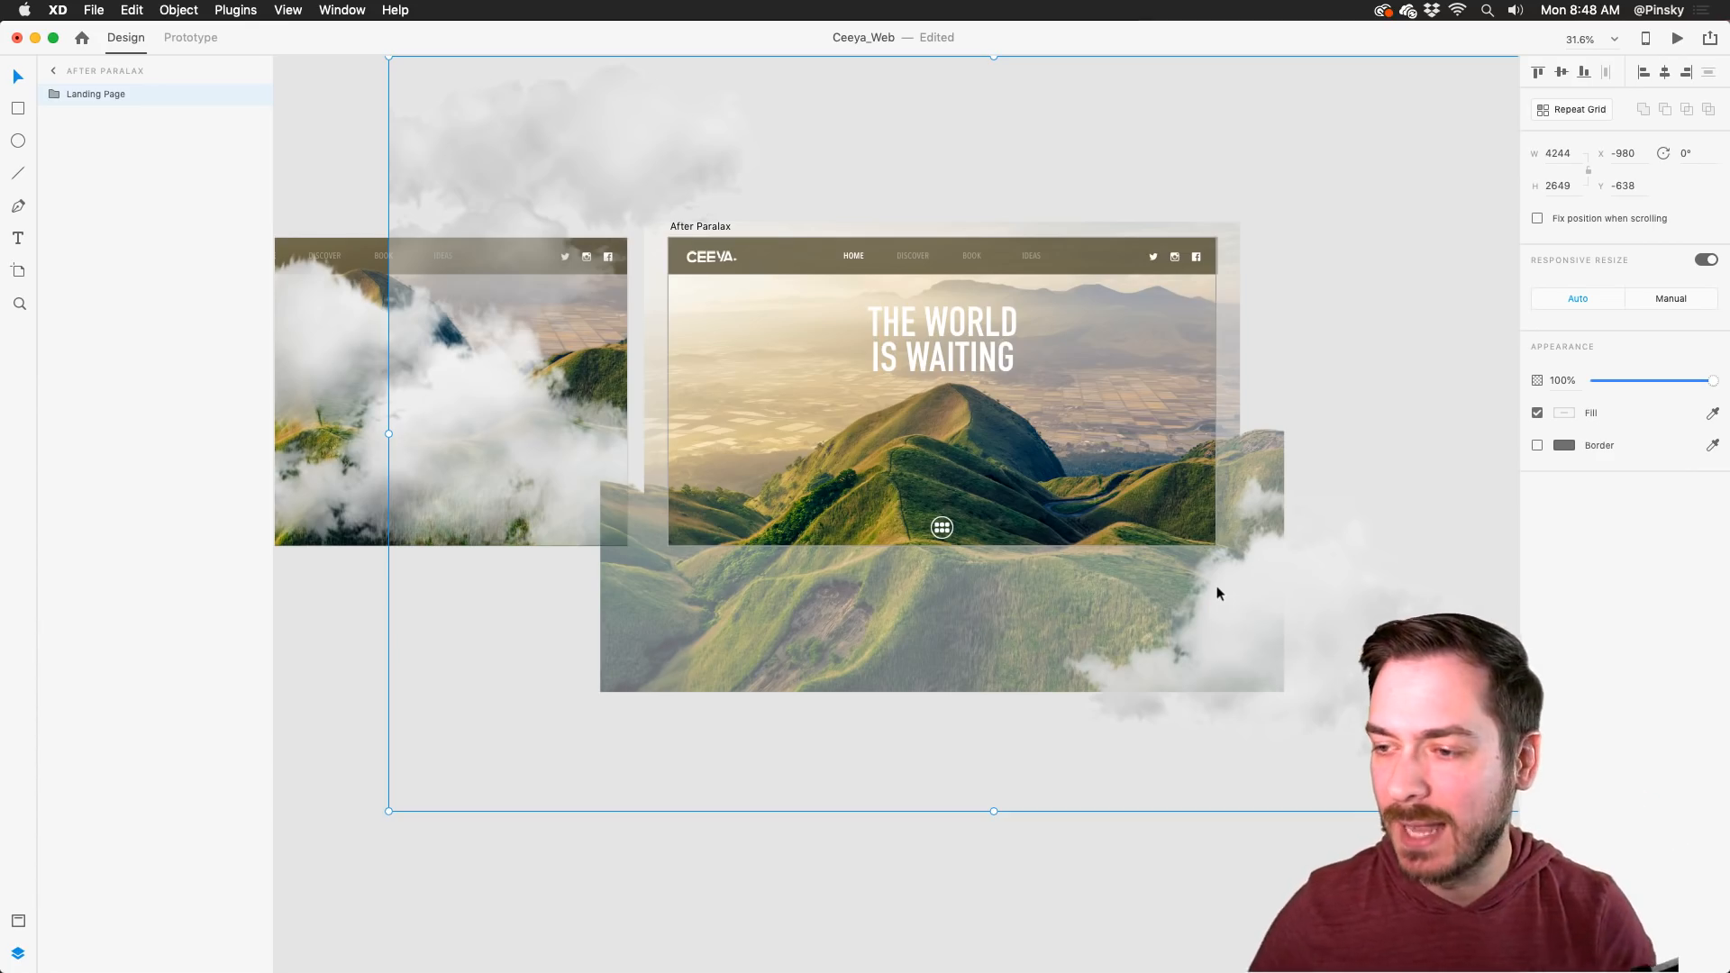
pyautogui.click(328, 203)
pyautogui.moveTo(414, 241); pyautogui.dragTo(643, 254)
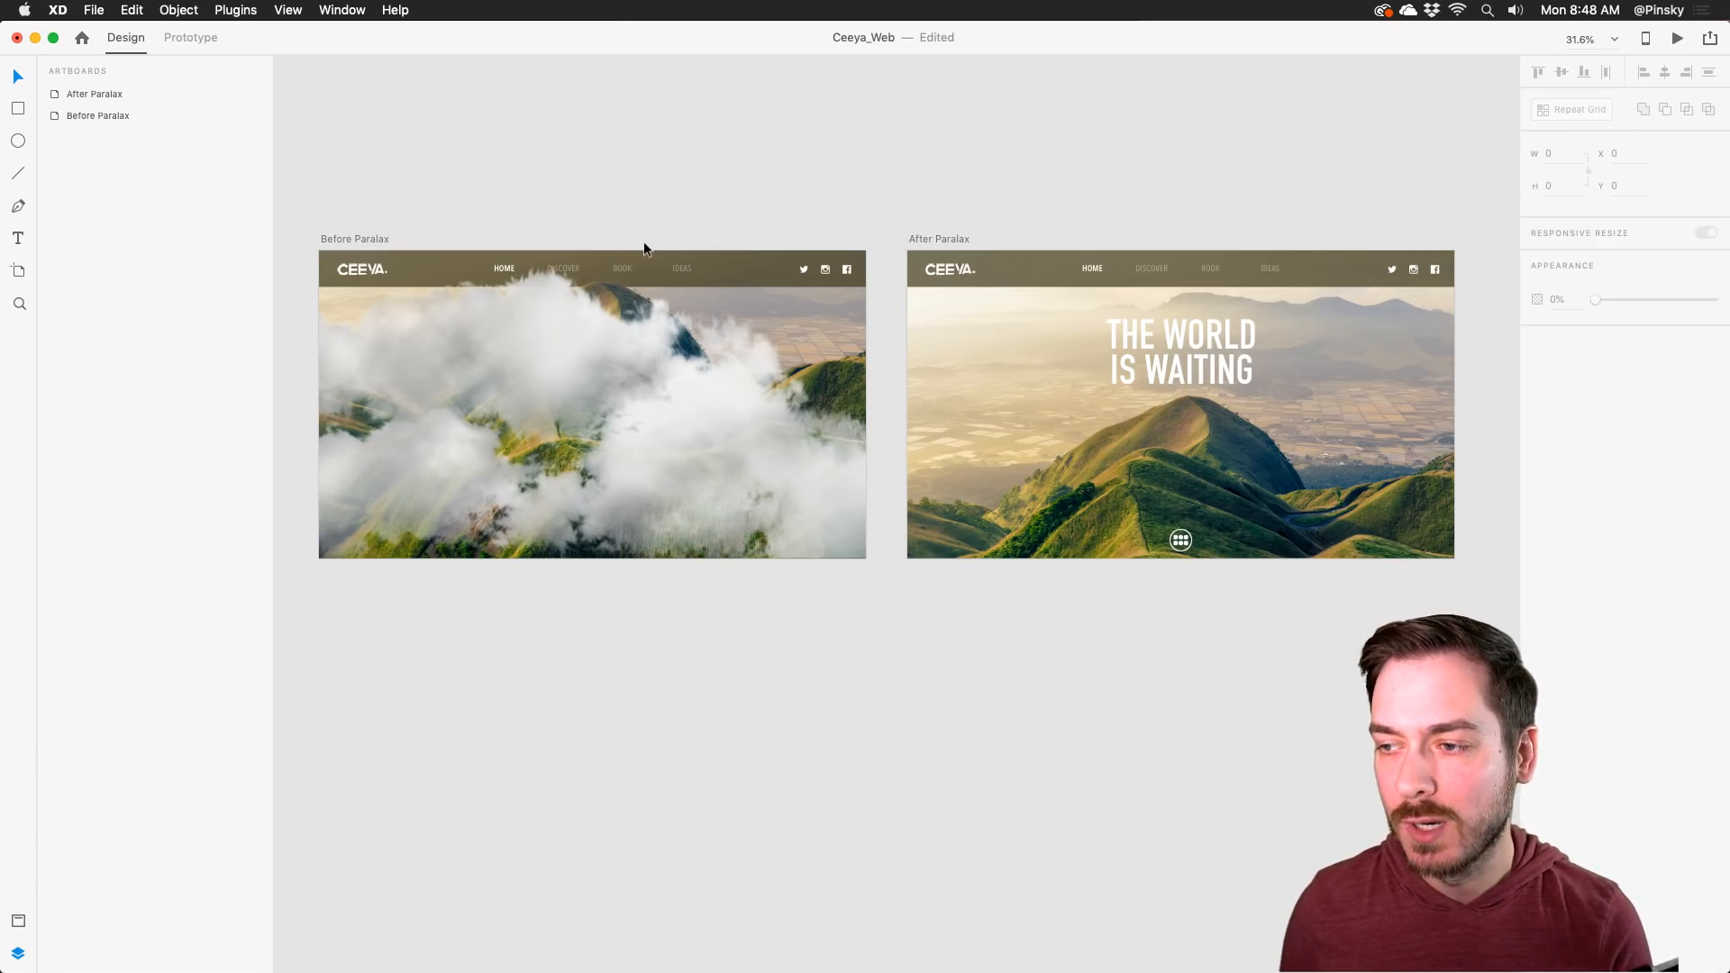
pyautogui.click(191, 41)
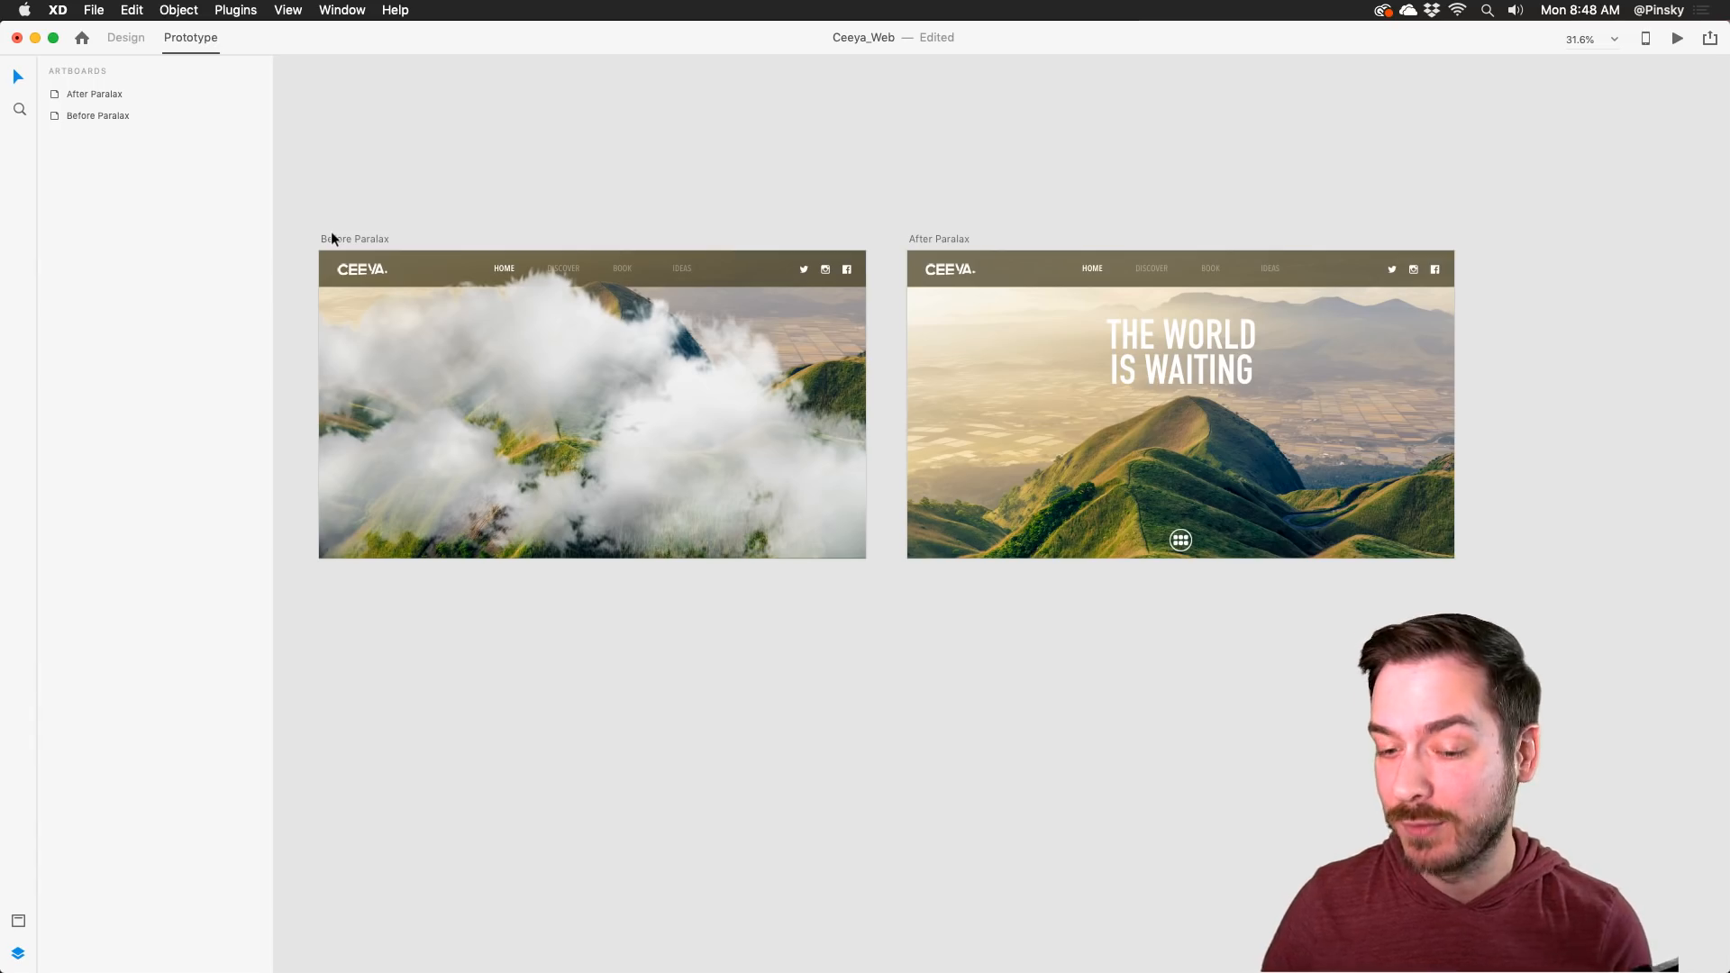
pyautogui.rightClick(539, 342)
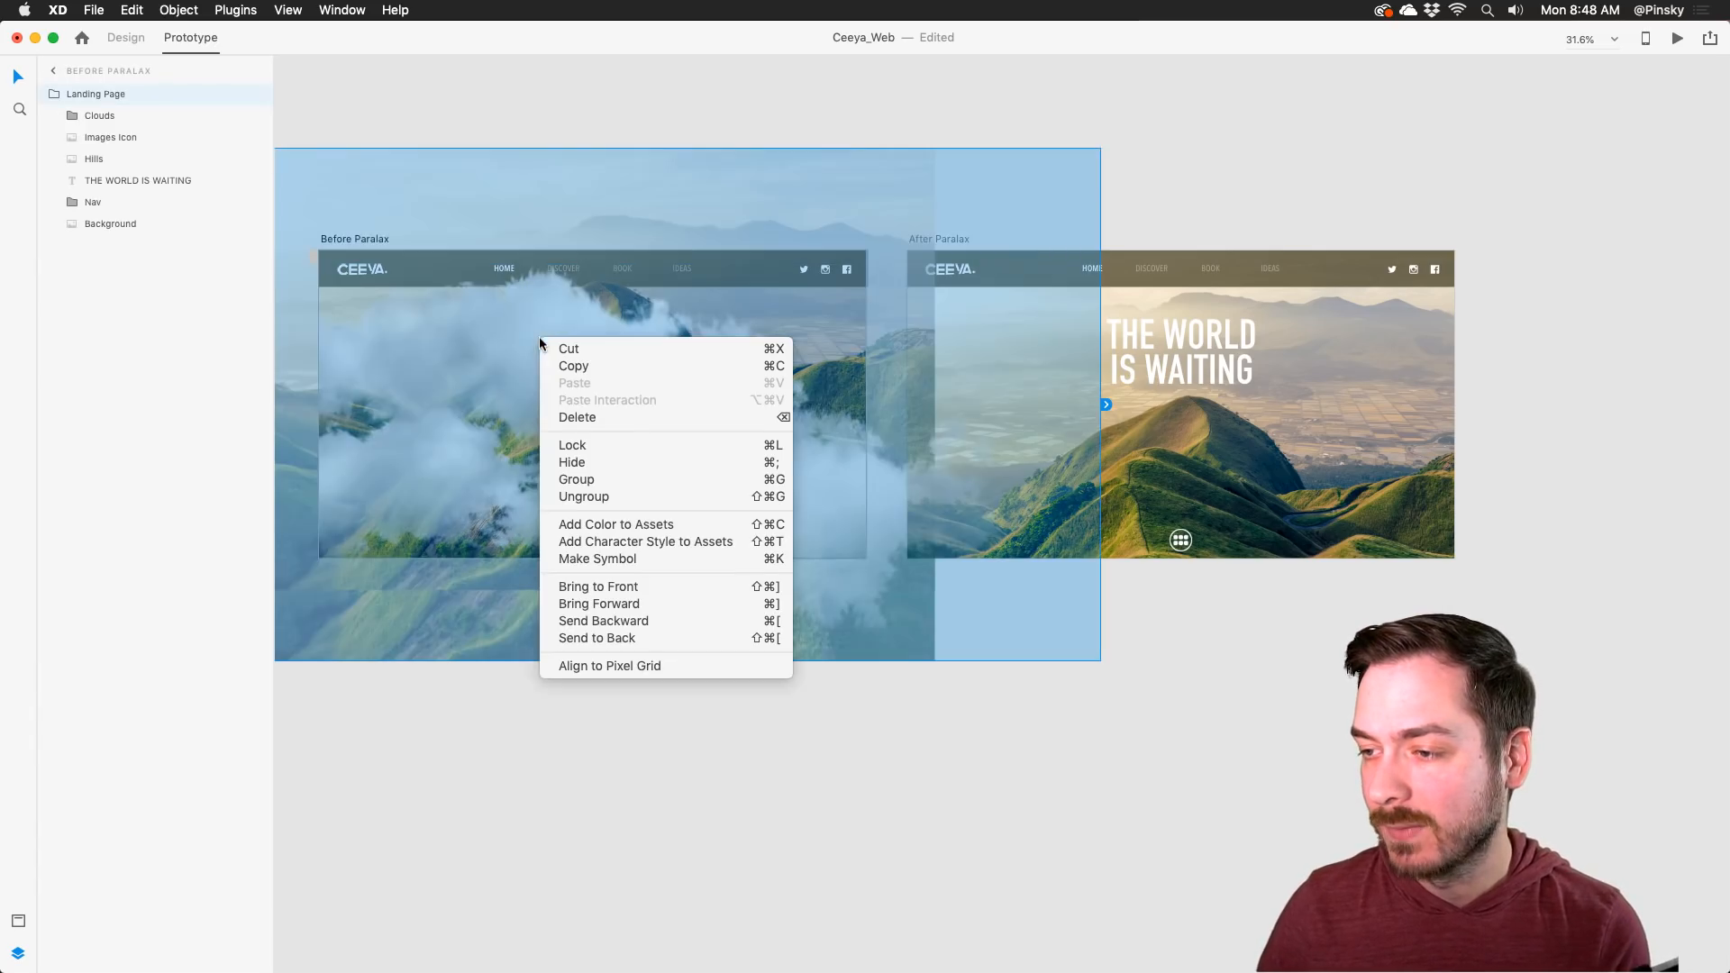
pyautogui.click(463, 148)
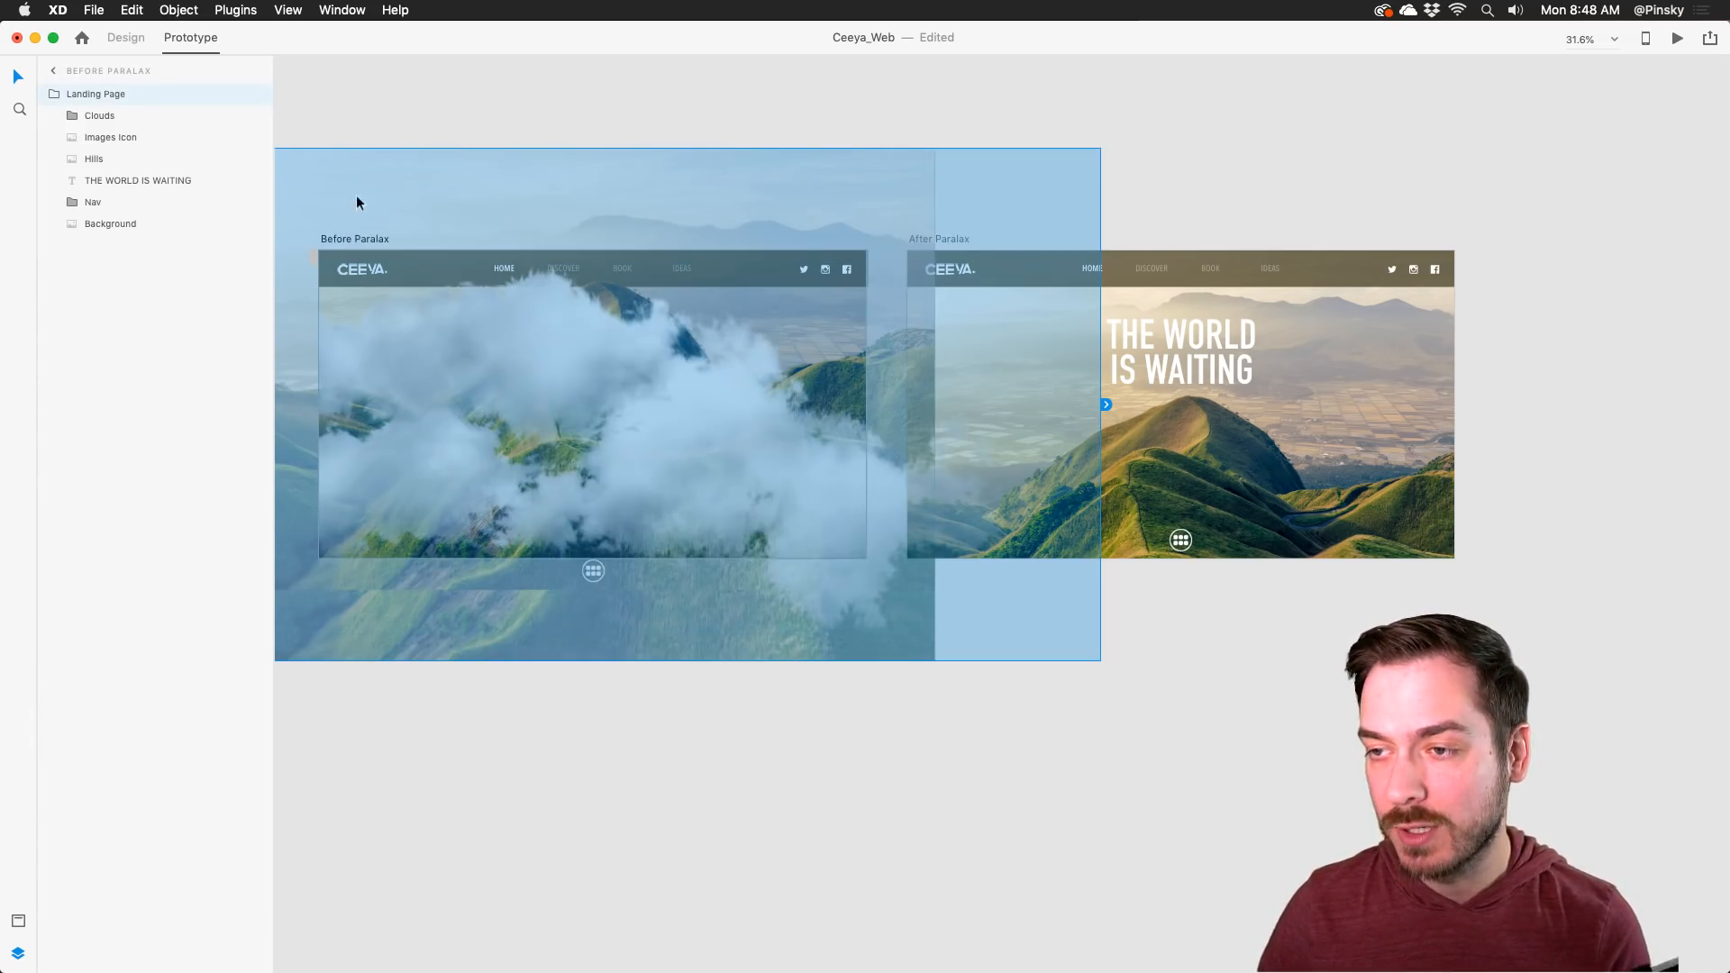
pyautogui.click(387, 126)
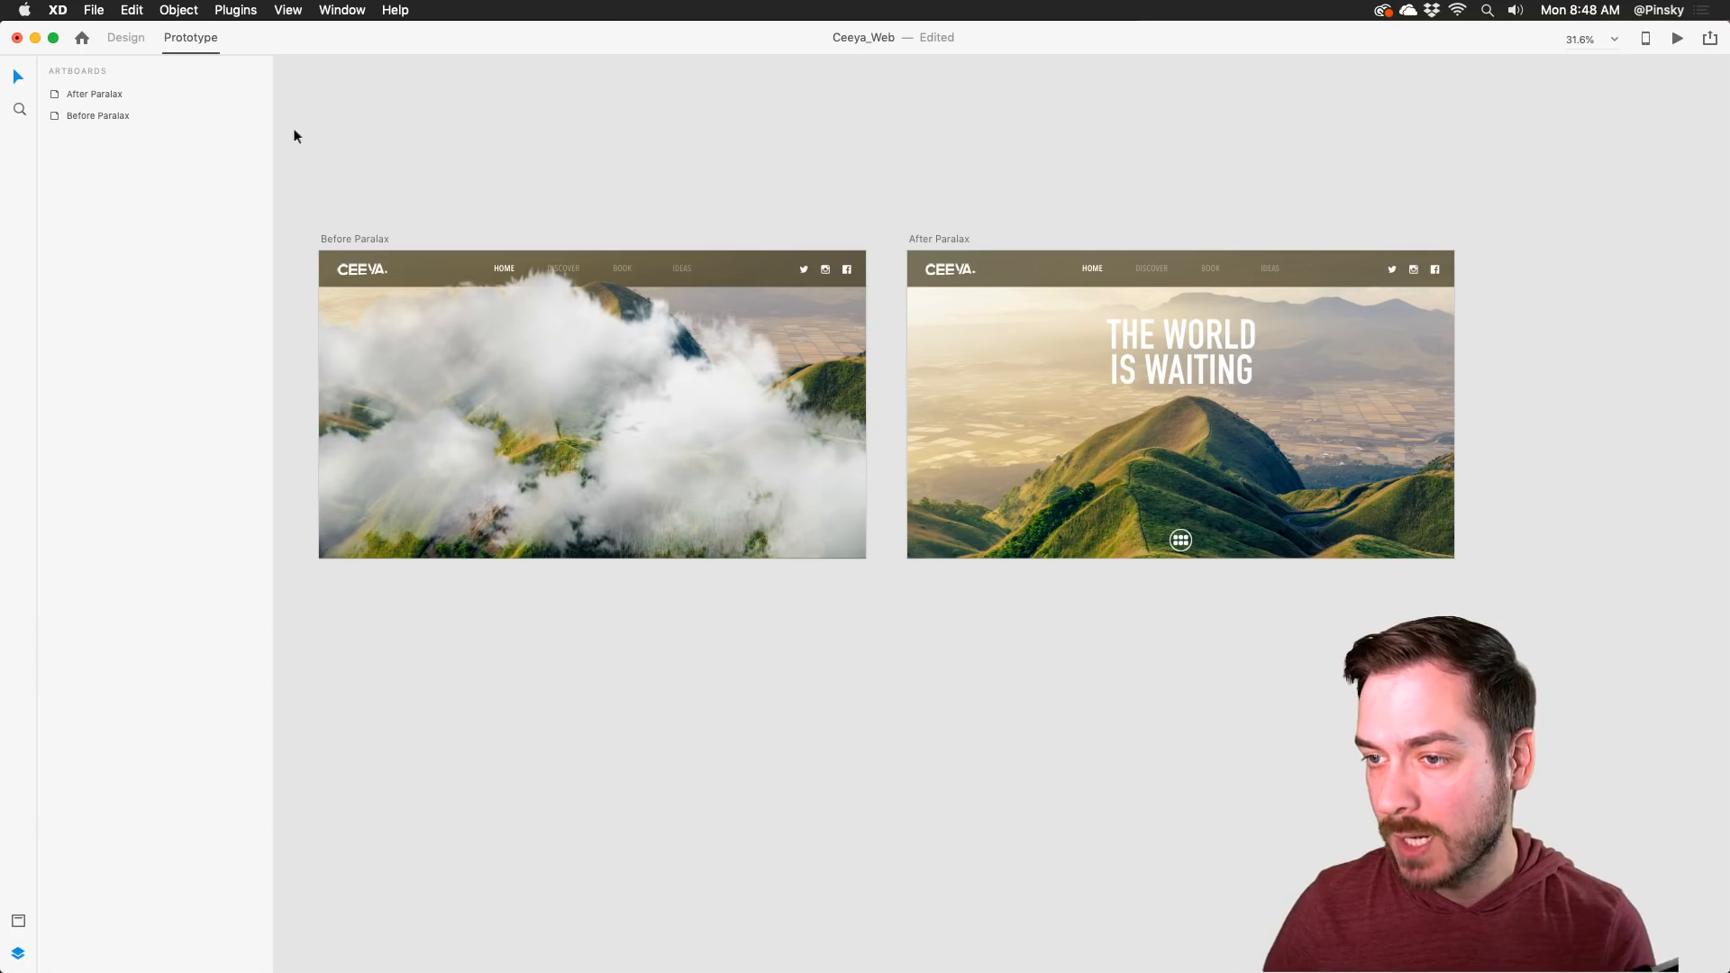
# Step: Move the After Paralax artboard farther away from Before Paralax and wire Before Paralax to After Paralax
pyautogui.click(364, 233)
pyautogui.moveTo(953, 228); pyautogui.dragTo(1068, 234)
pyautogui.click(370, 237)
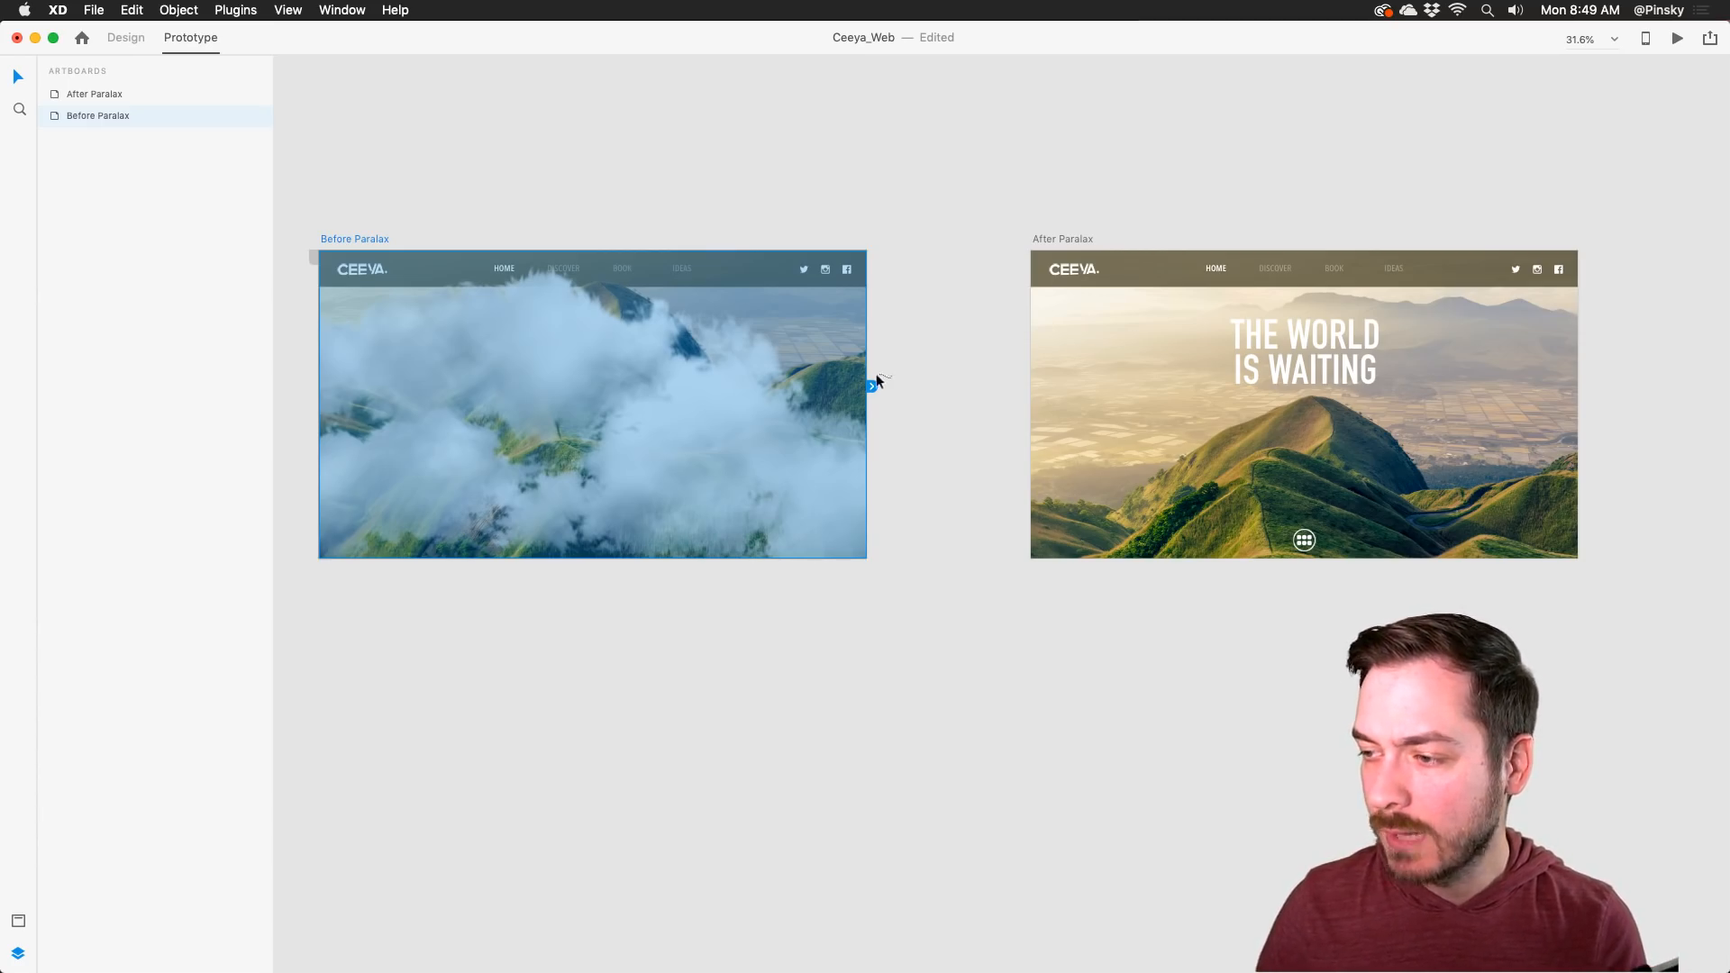
pyautogui.moveTo(870, 380); pyautogui.dragTo(1088, 358)
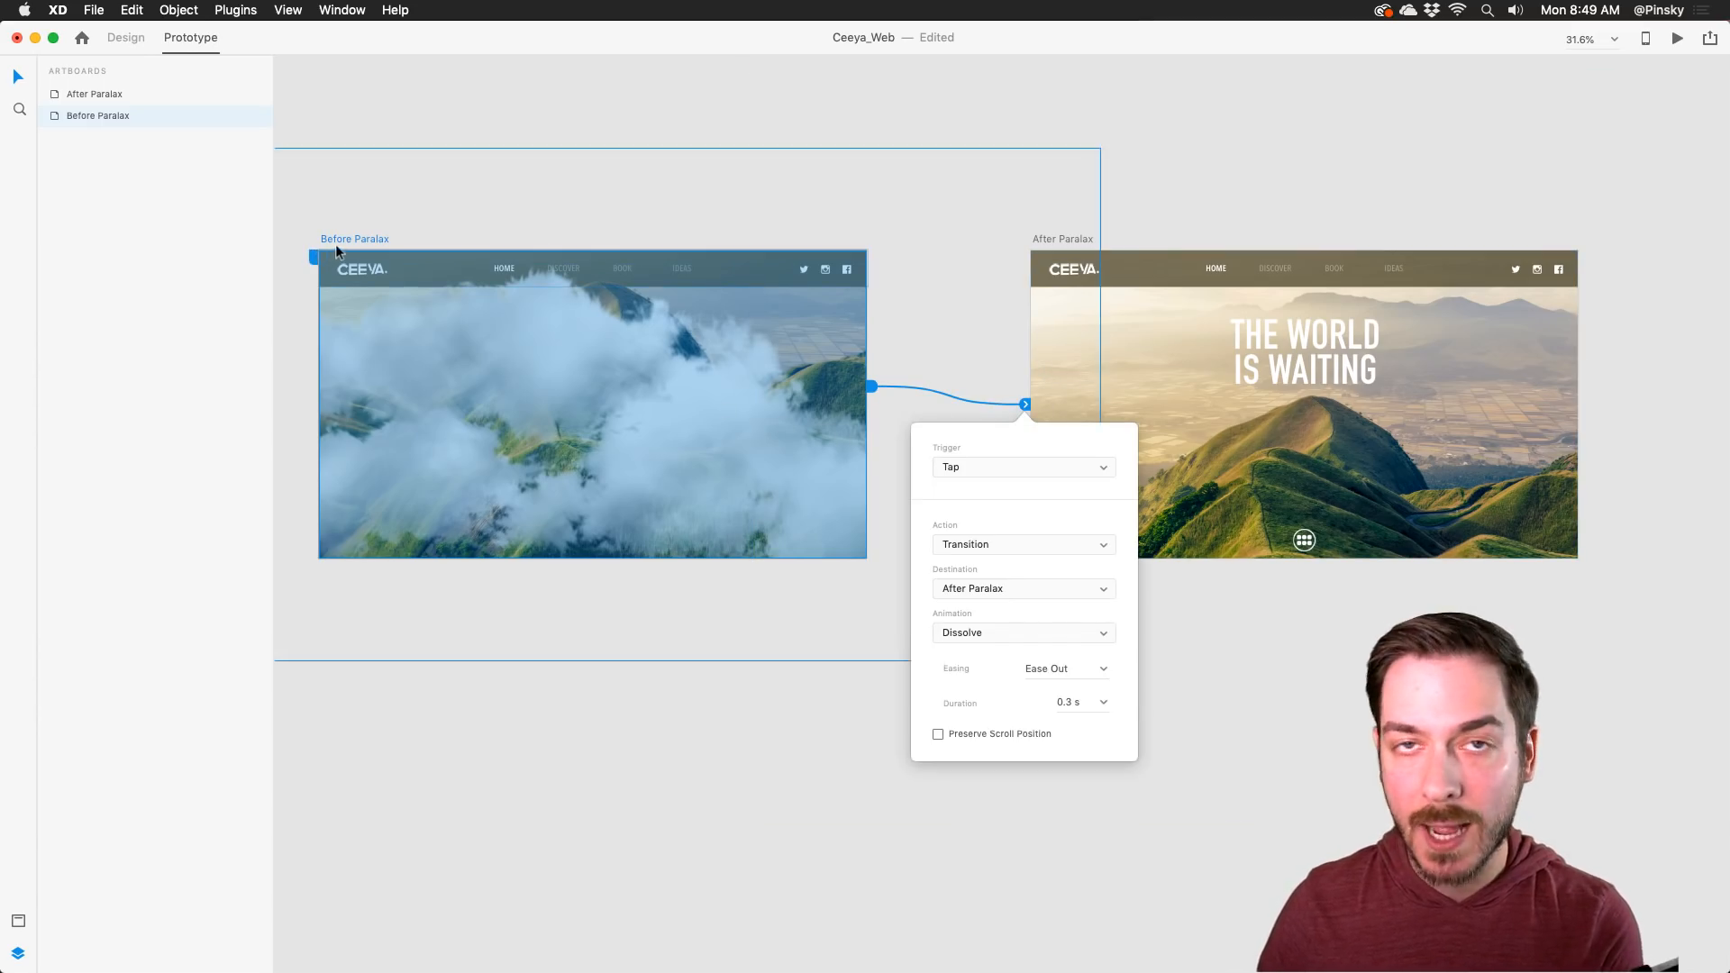
# Step: Set the interaction's trigger to Time with a delay of 0.8 s
pyautogui.click(976, 469)
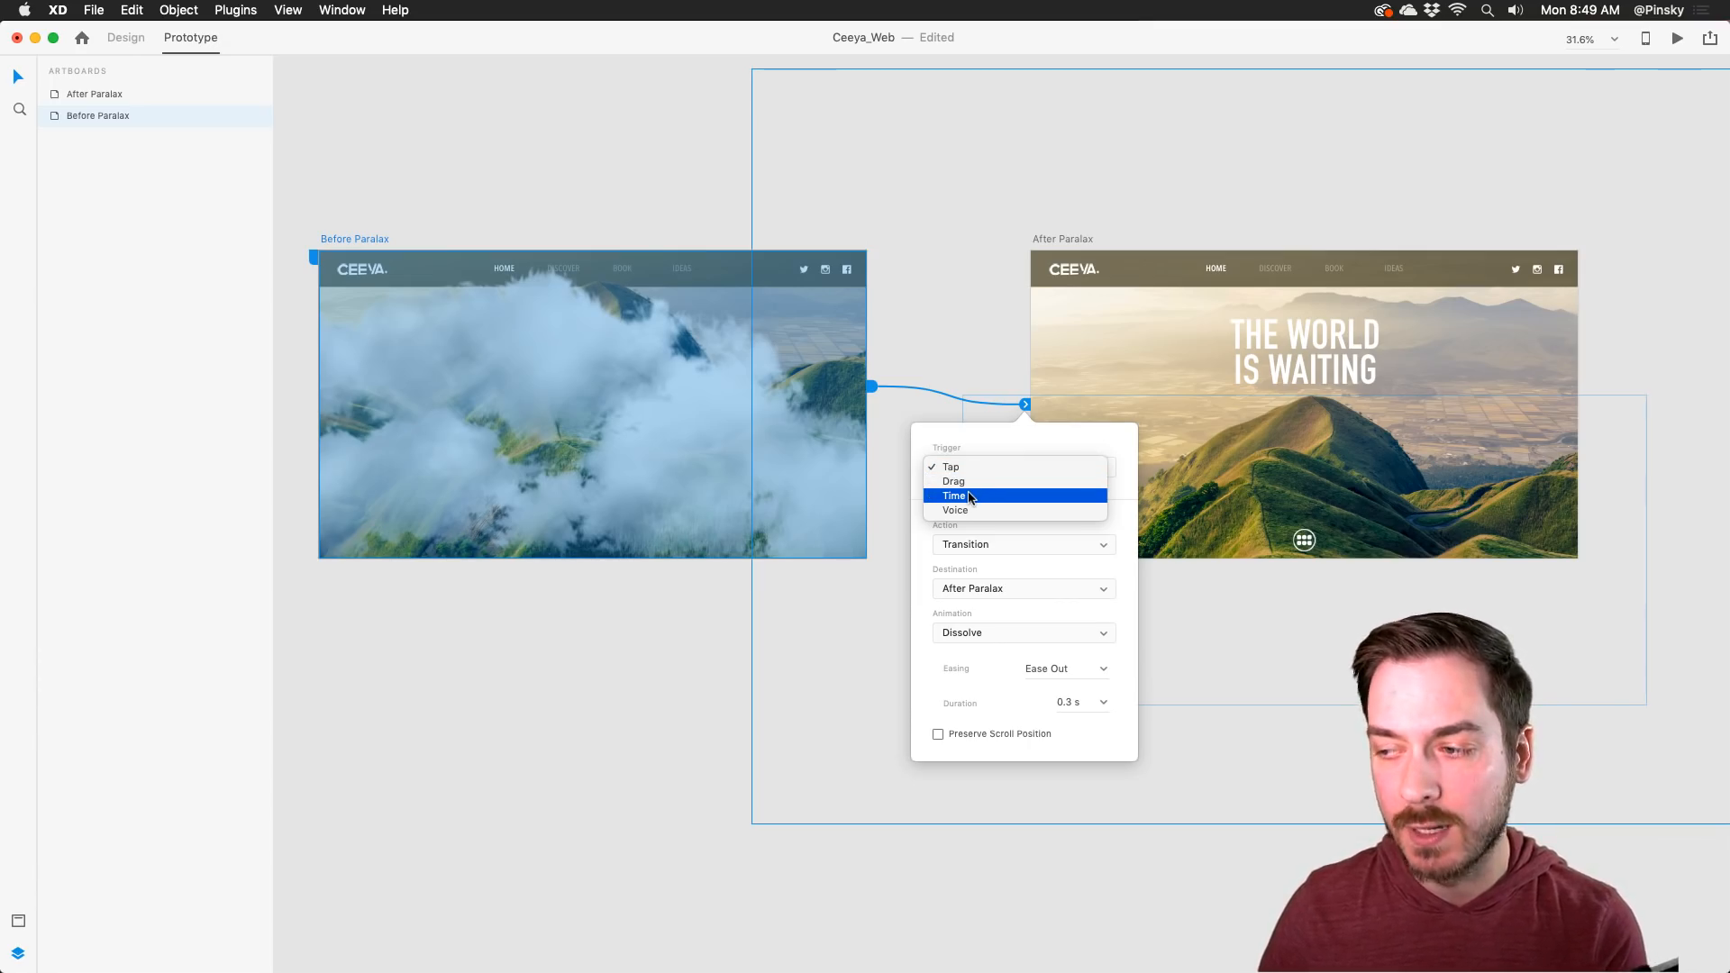
pyautogui.click(970, 496)
pyautogui.click(1052, 500)
pyautogui.click(1103, 501)
pyautogui.click(1081, 563)
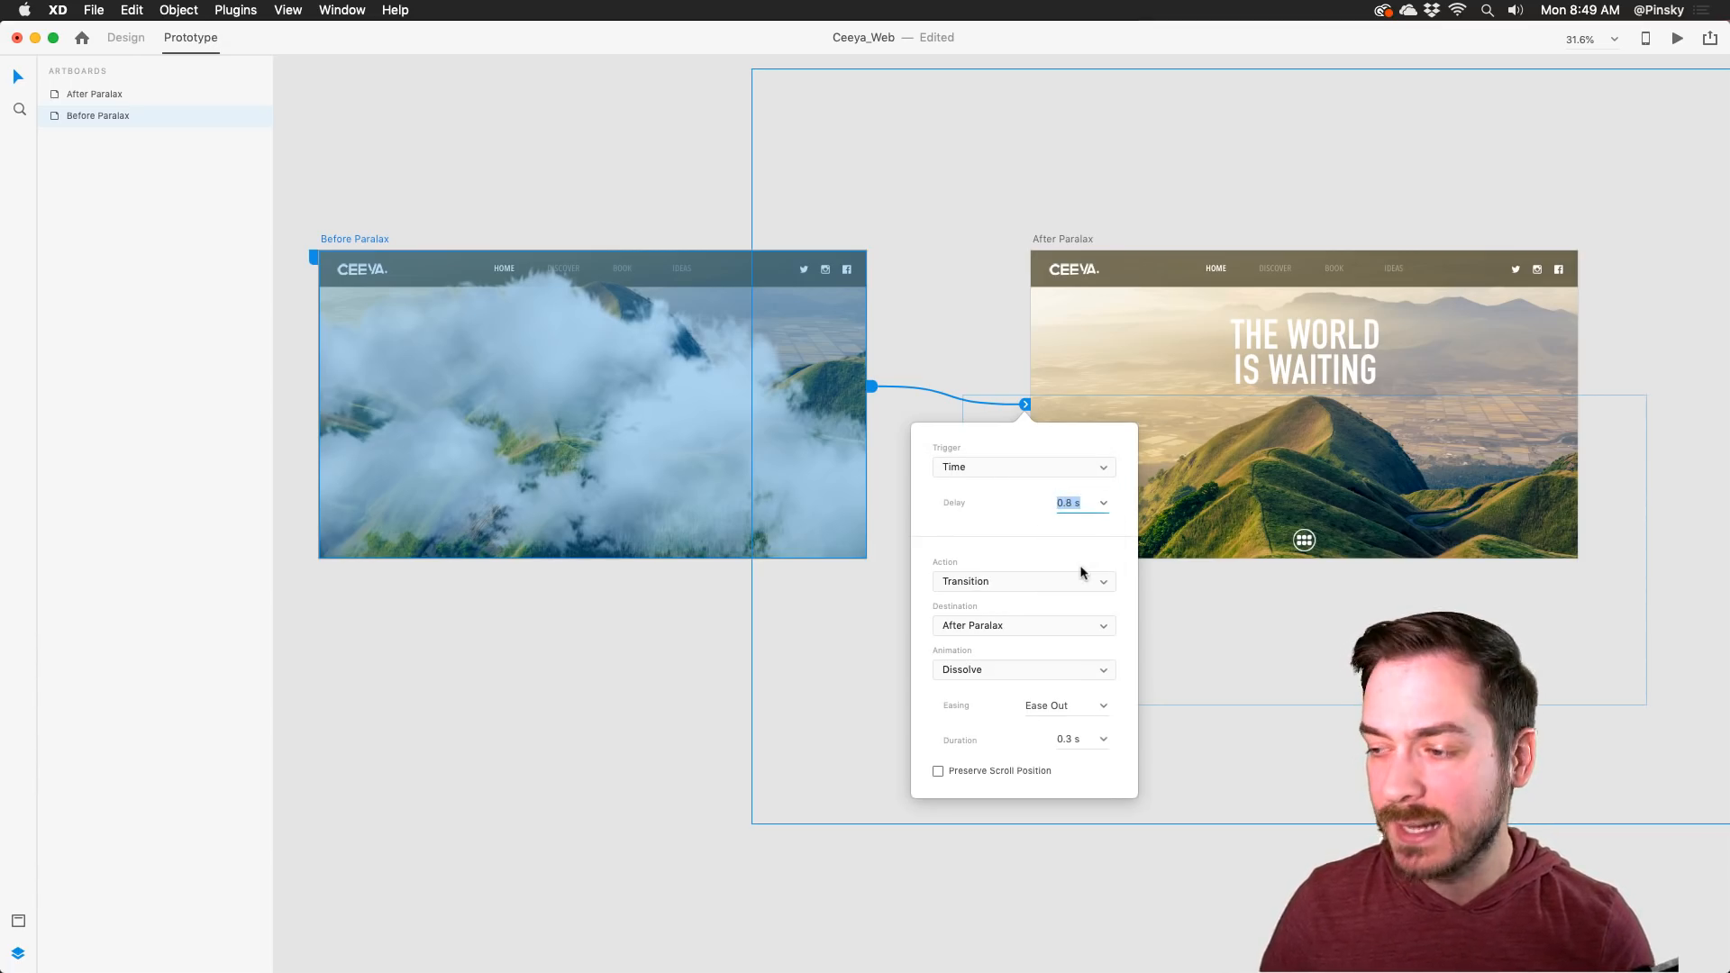
# Step: Set the interaction's action to Auto-Animate with Ease In-Out easing and a duration of 4 s
pyautogui.click(951, 584)
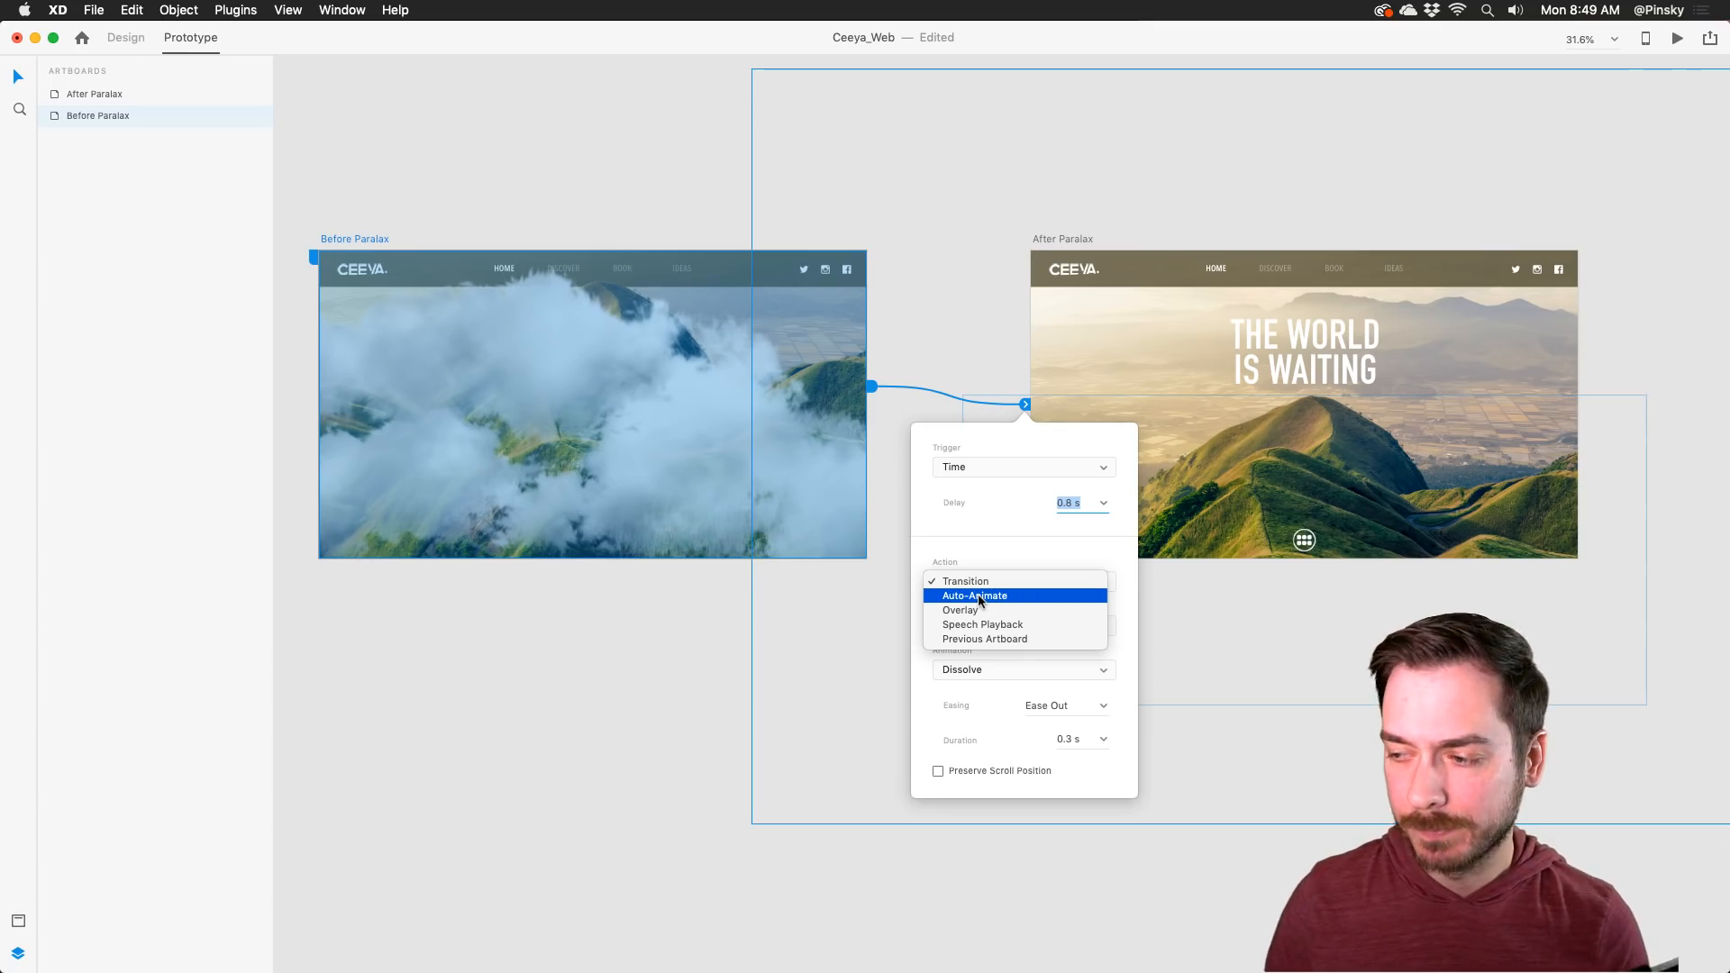
pyautogui.click(978, 596)
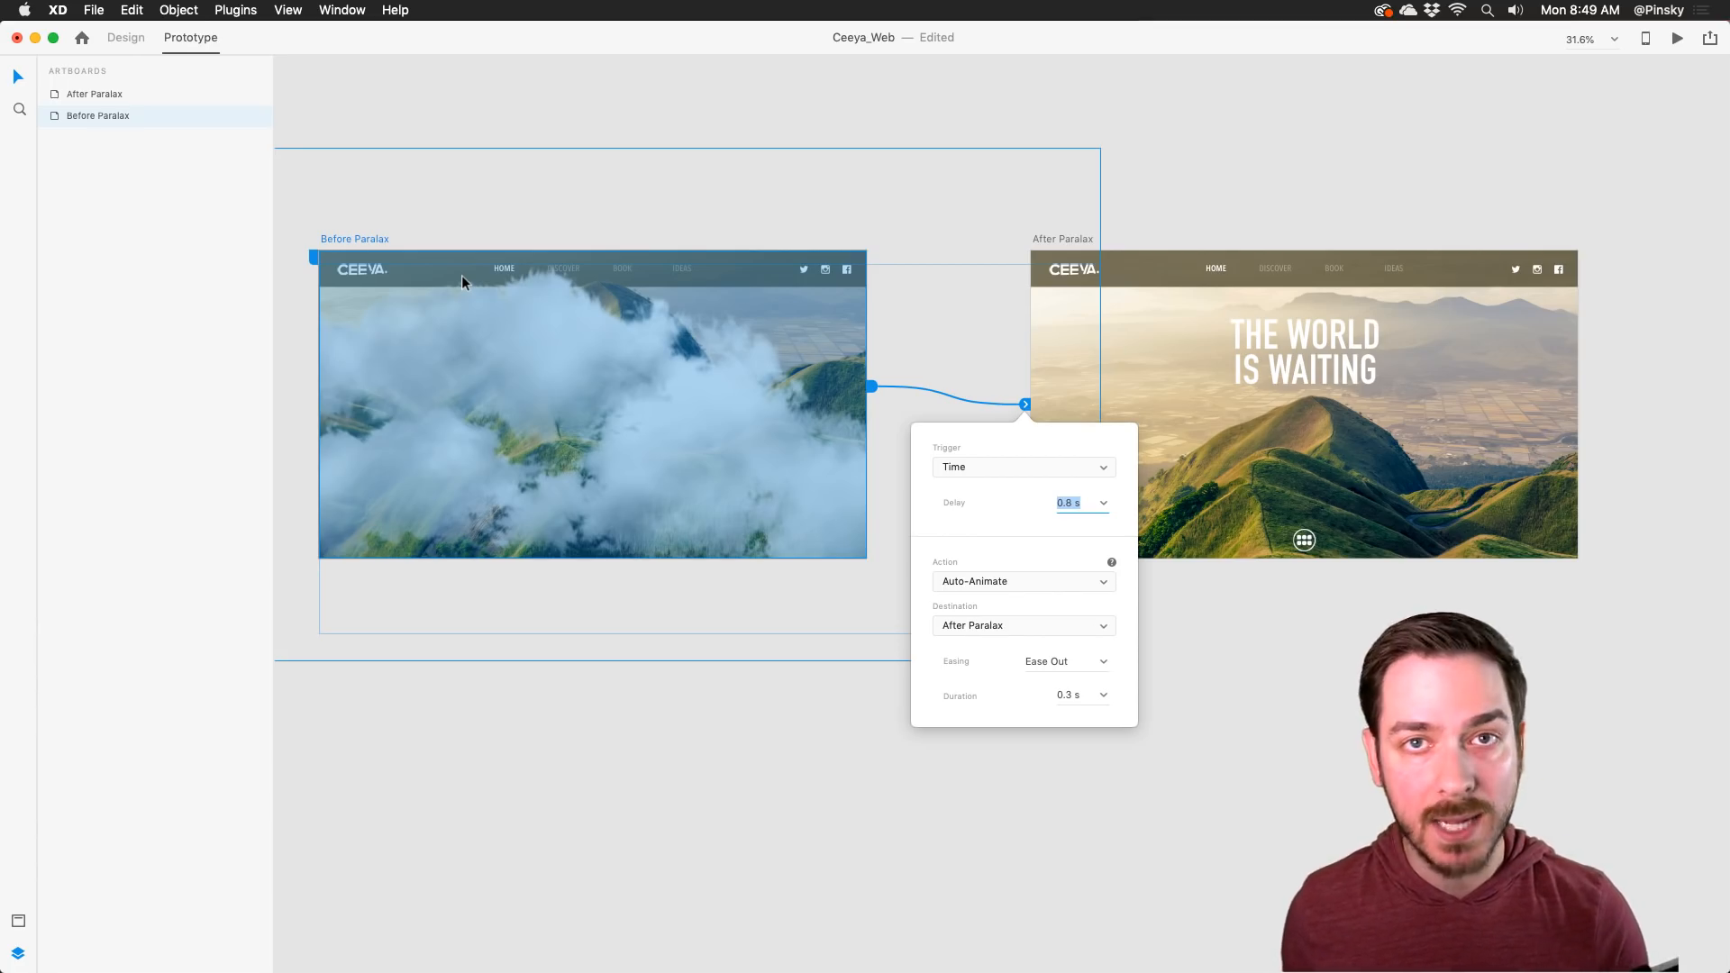
pyautogui.click(1105, 663)
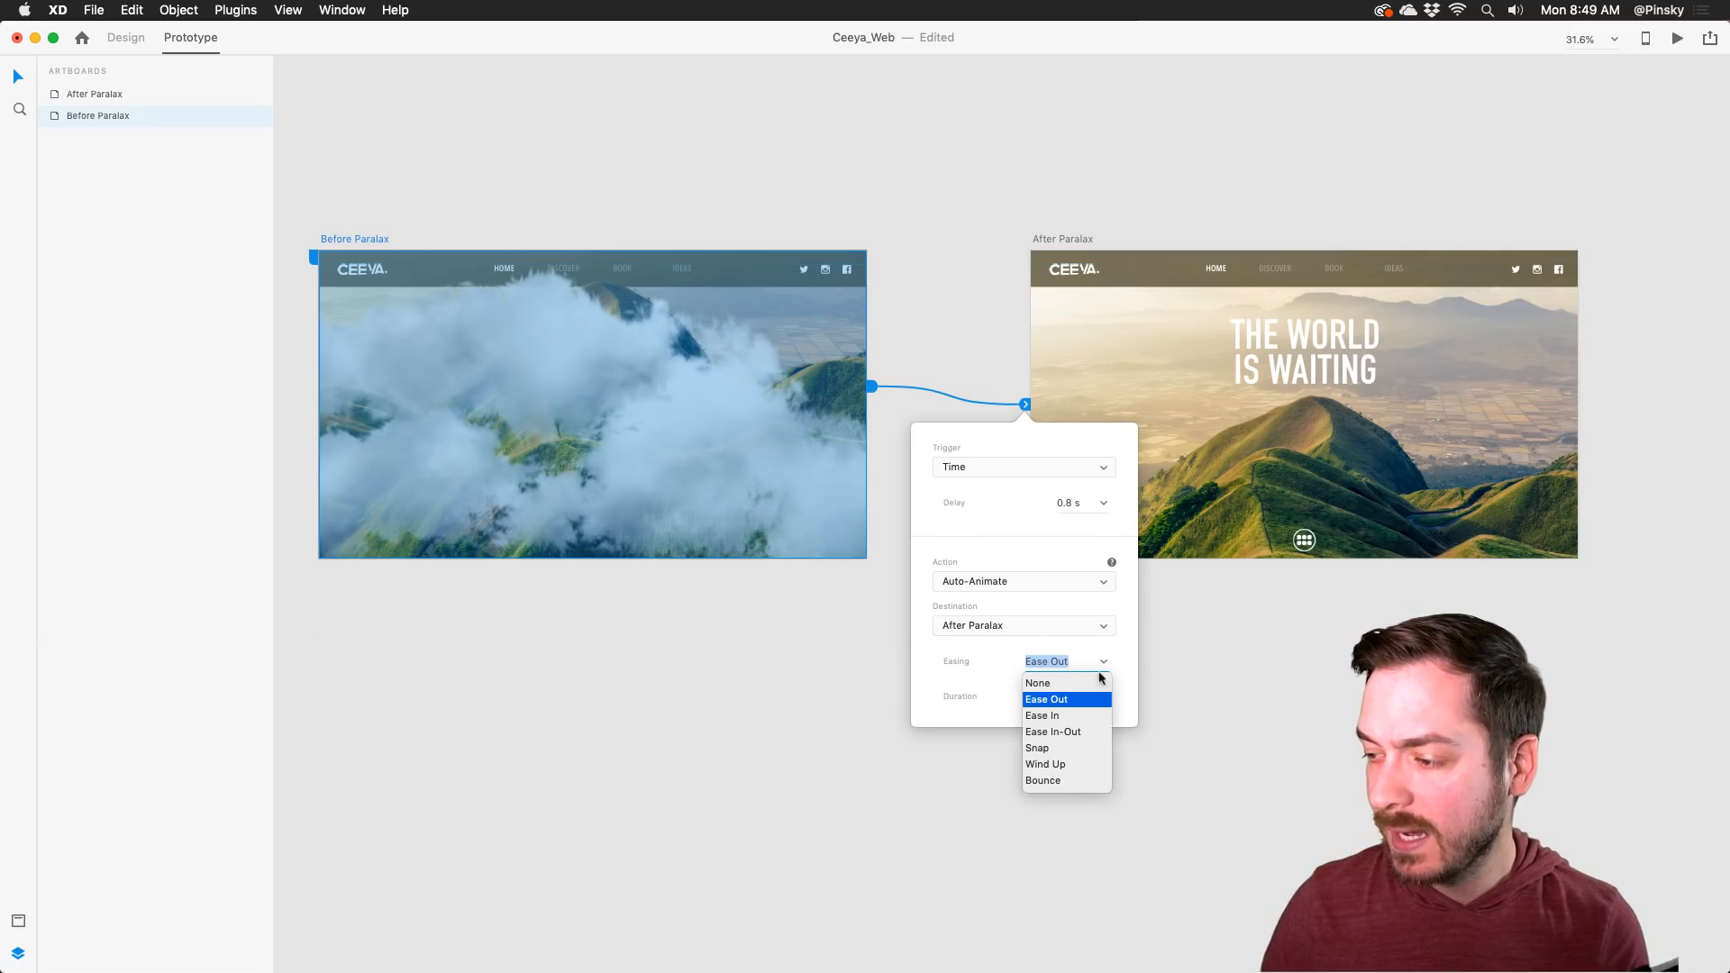
pyautogui.click(1081, 731)
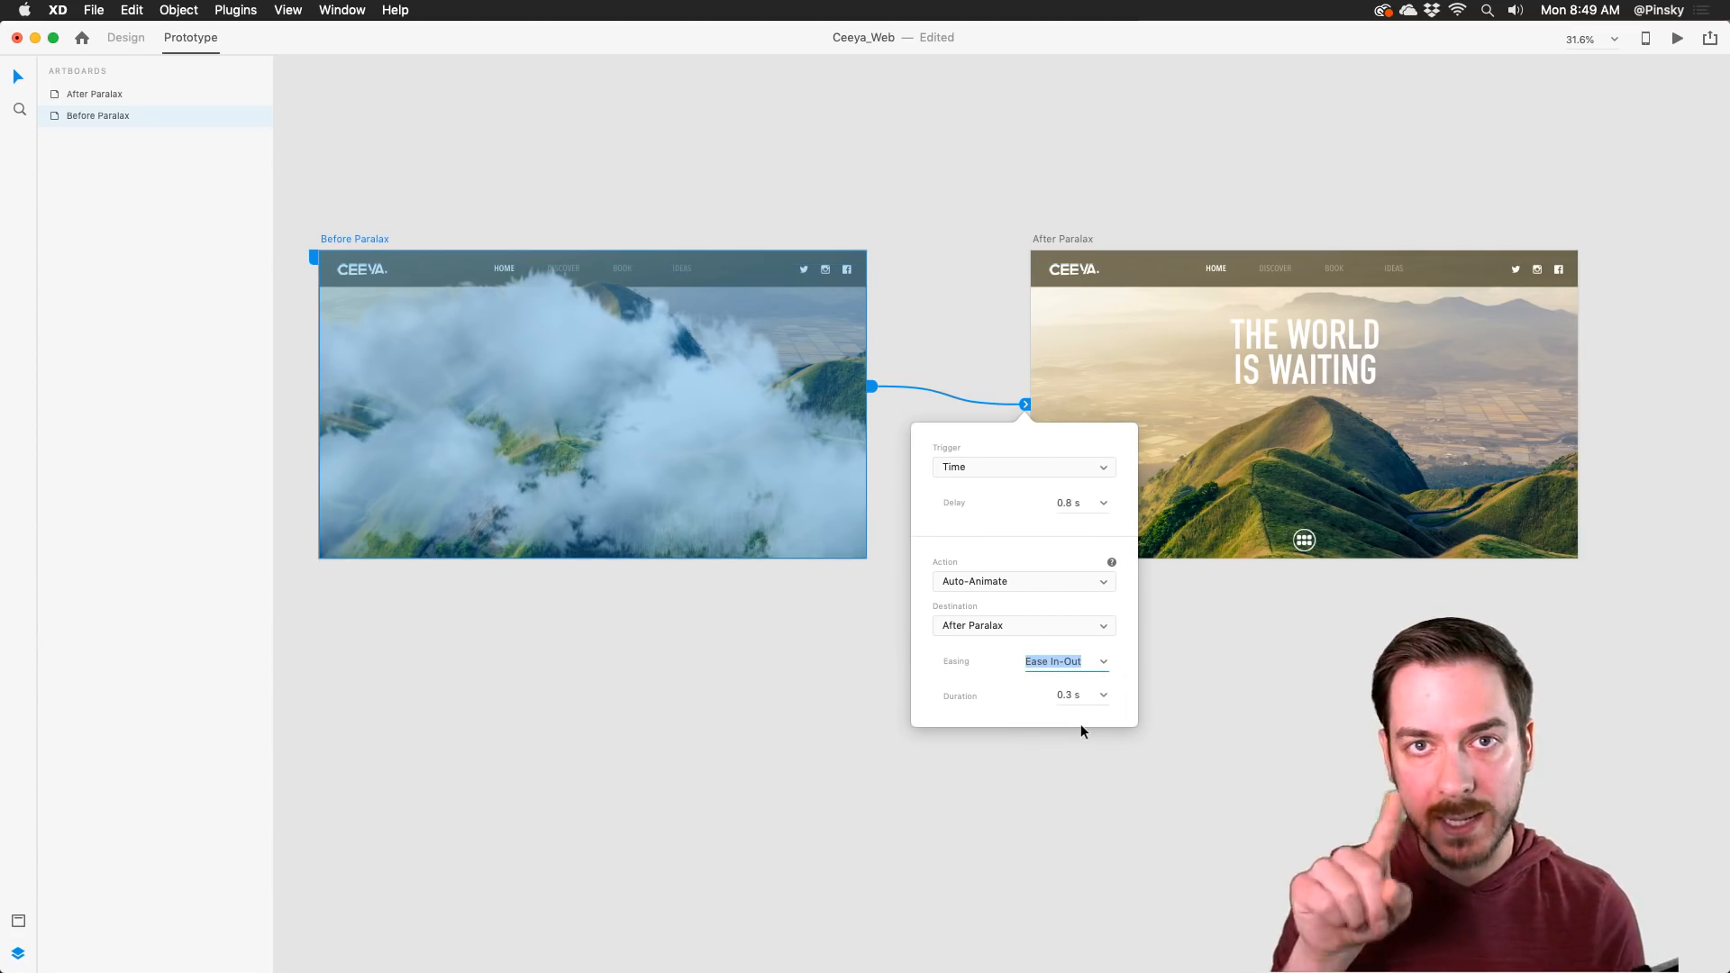
pyautogui.click(1092, 695)
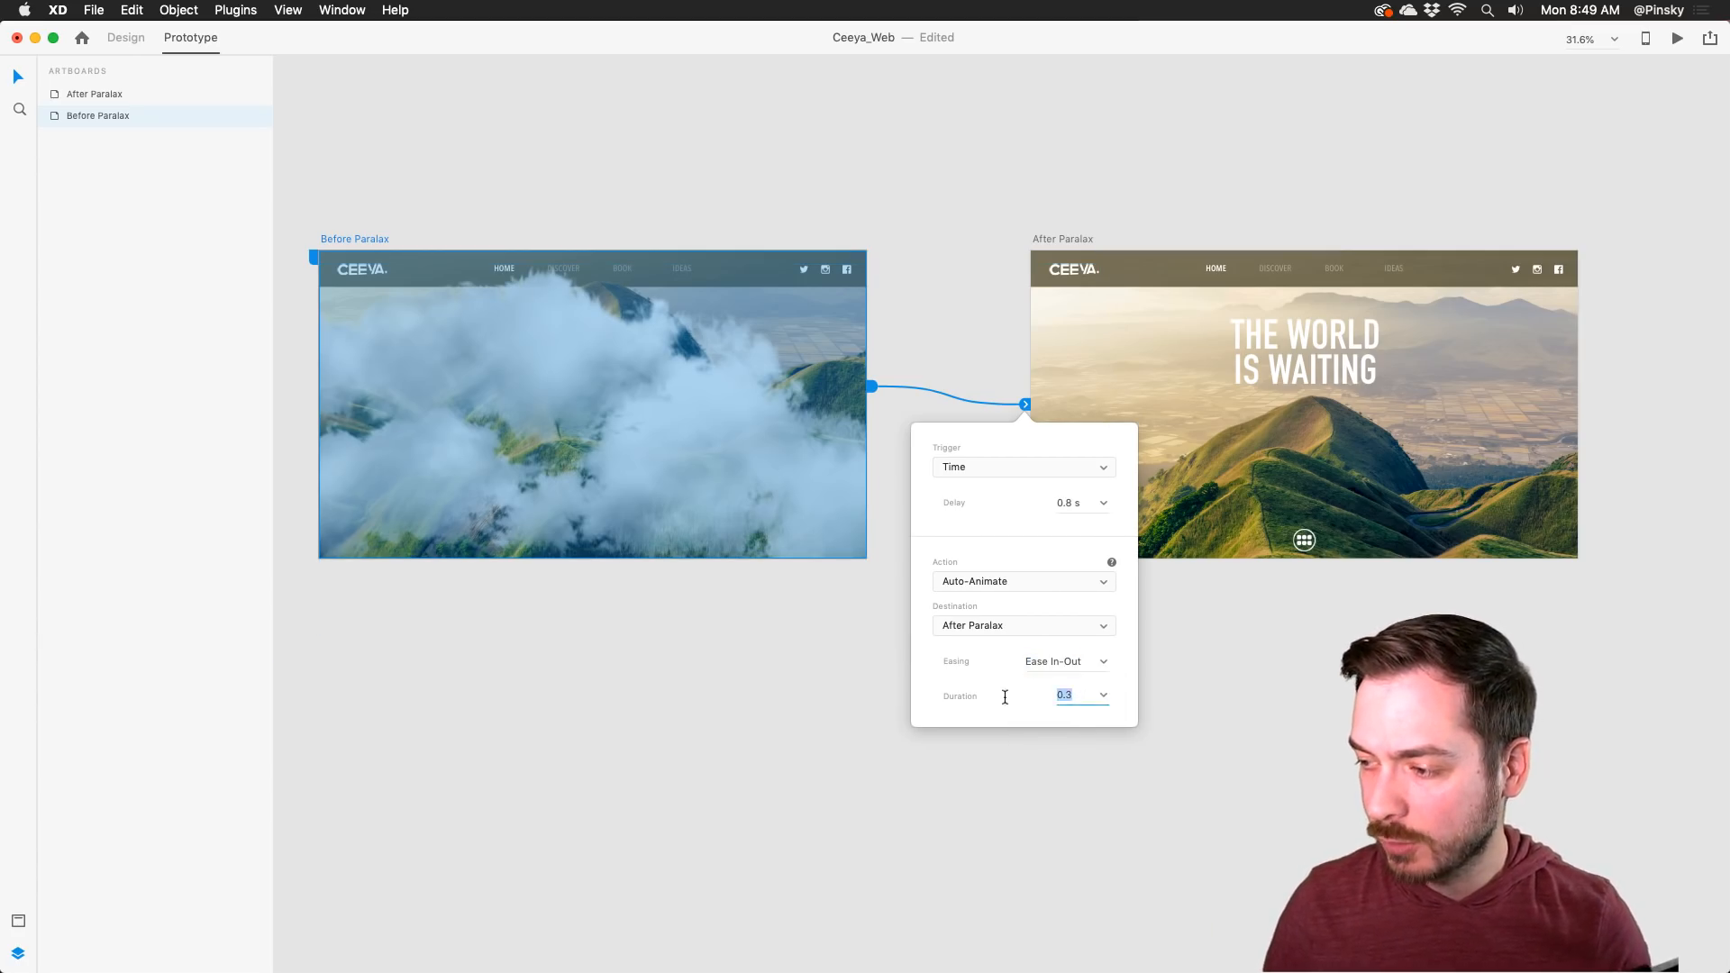
pyautogui.write('4')
pyautogui.press('Return')
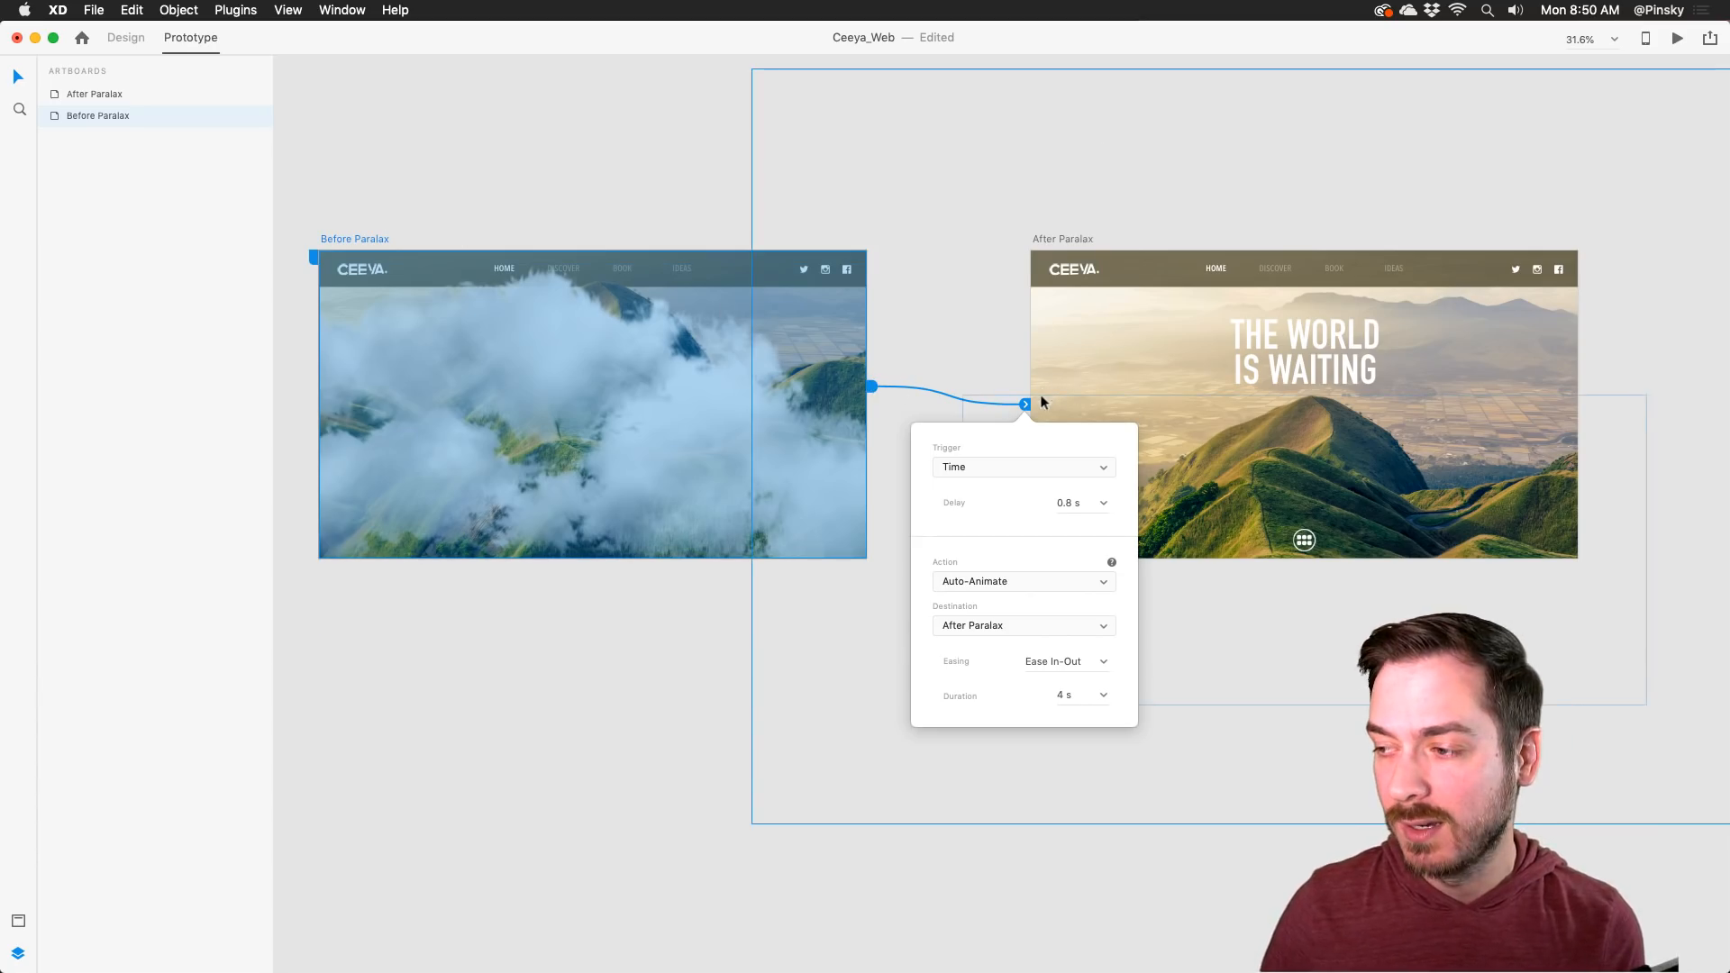
# Step: Preview the timed transition from Before Paralax to After Paralax twice, closing the preview after each playback
pyautogui.click(1675, 39)
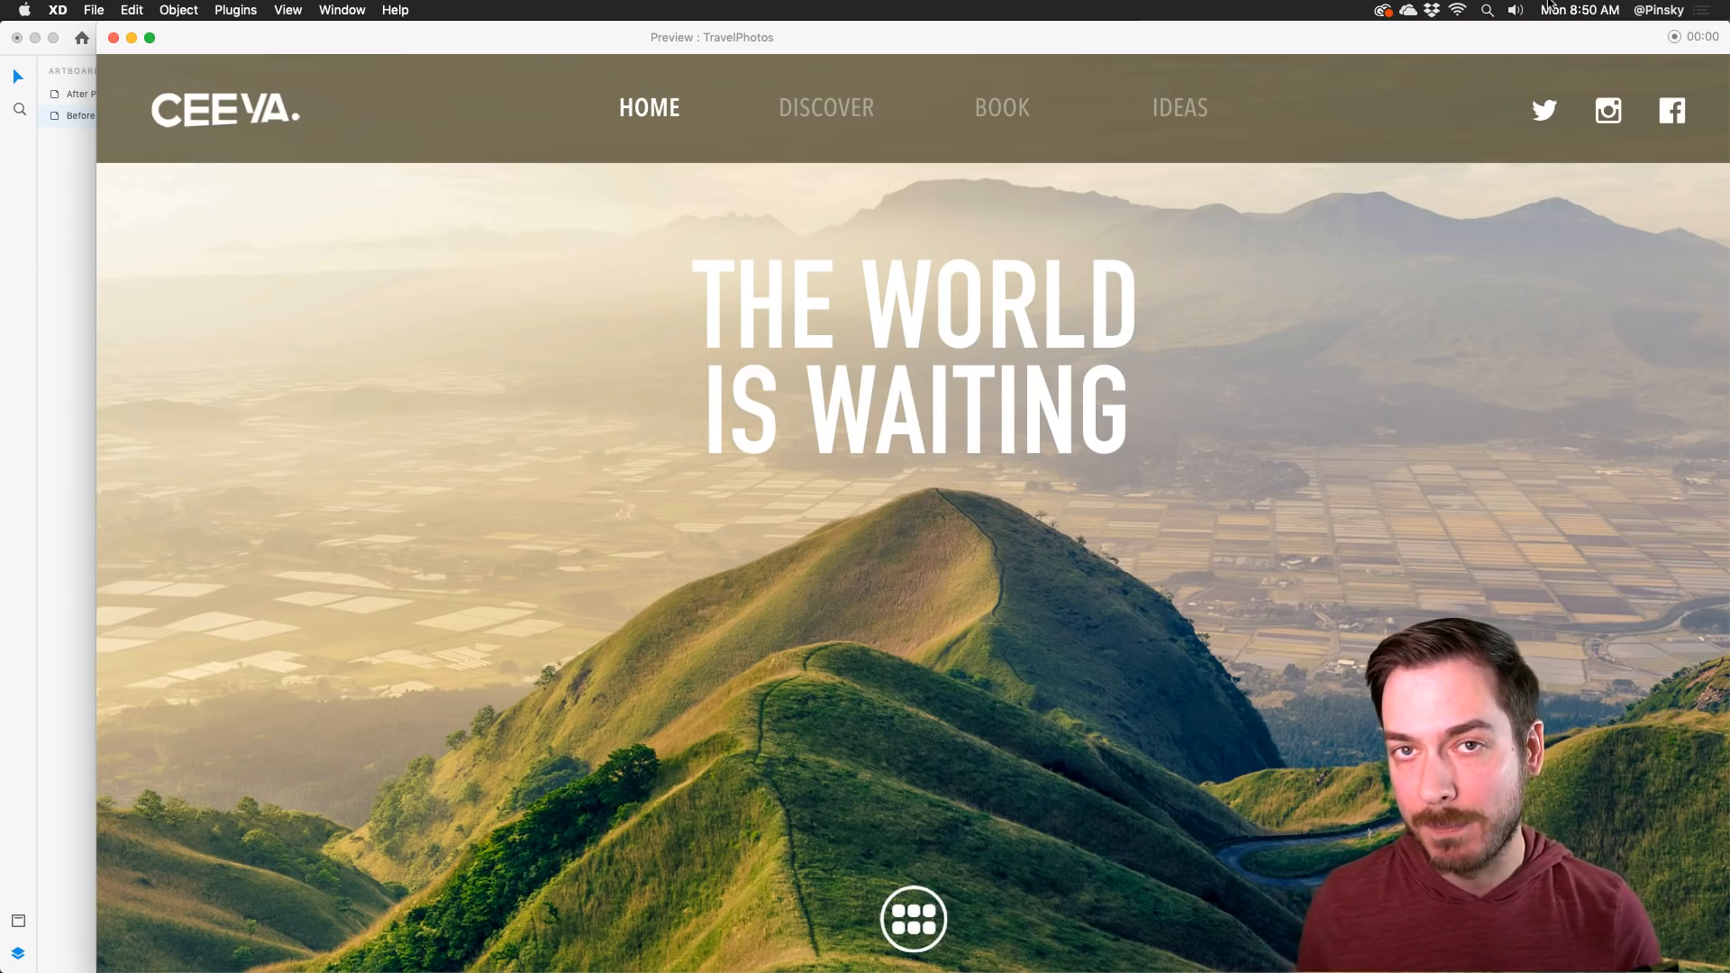
pyautogui.press('super+w')
pyautogui.click(1671, 40)
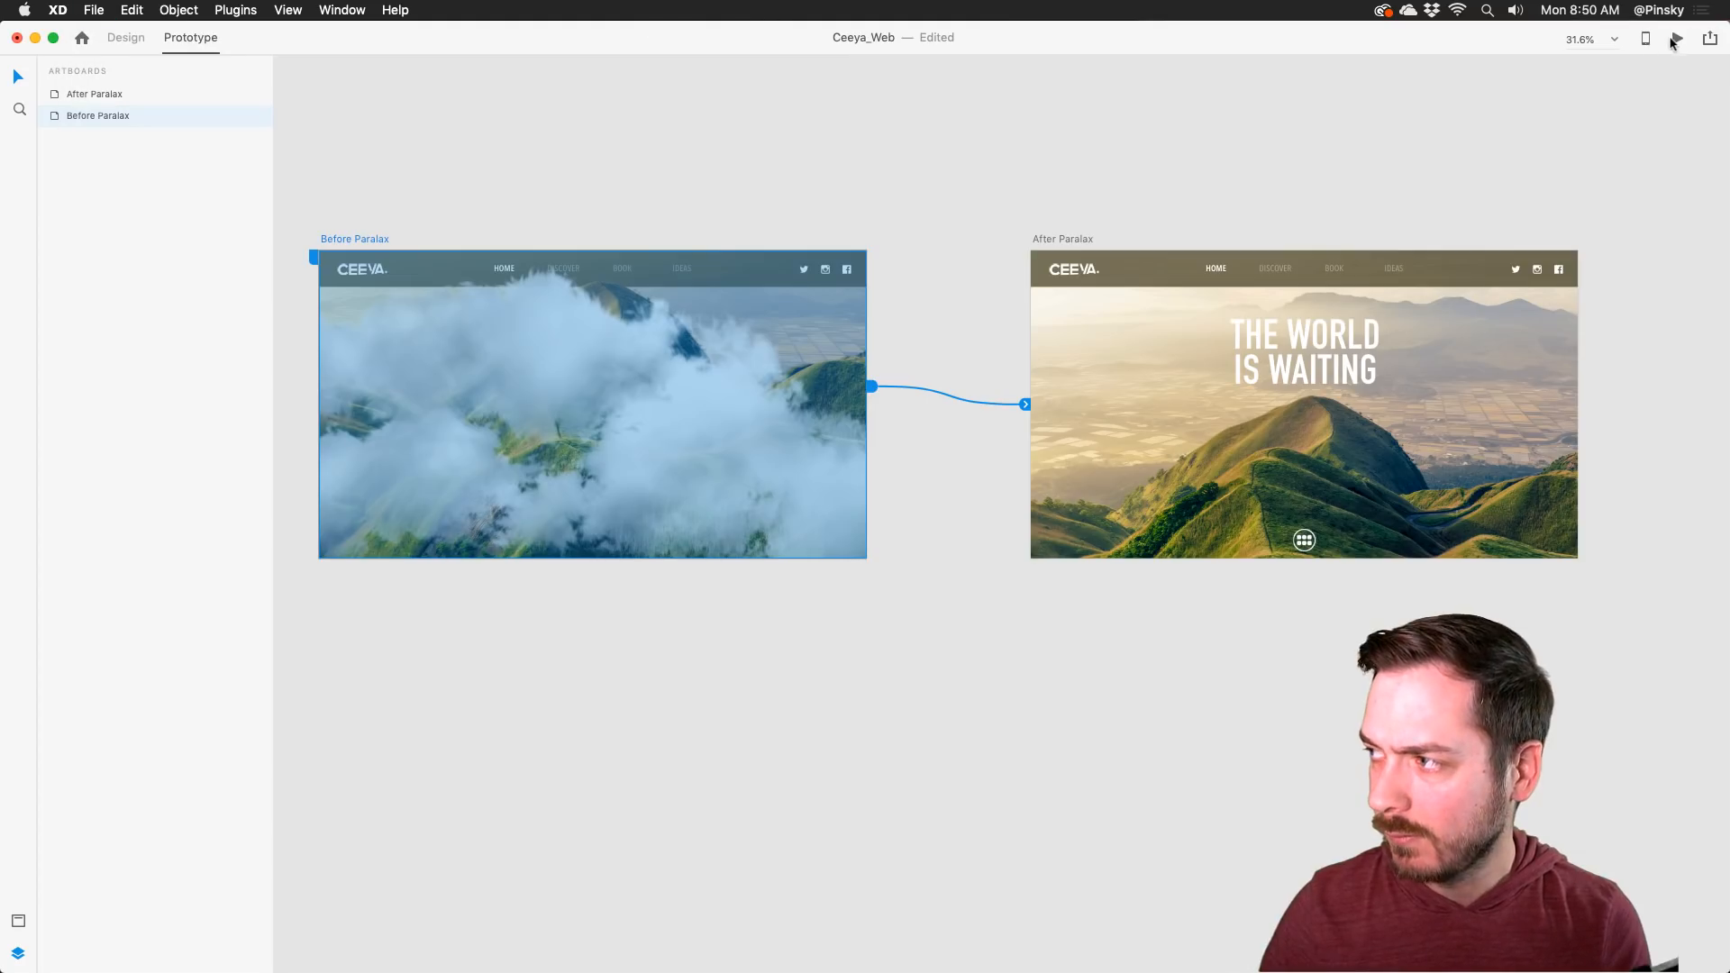
pyautogui.click(1673, 41)
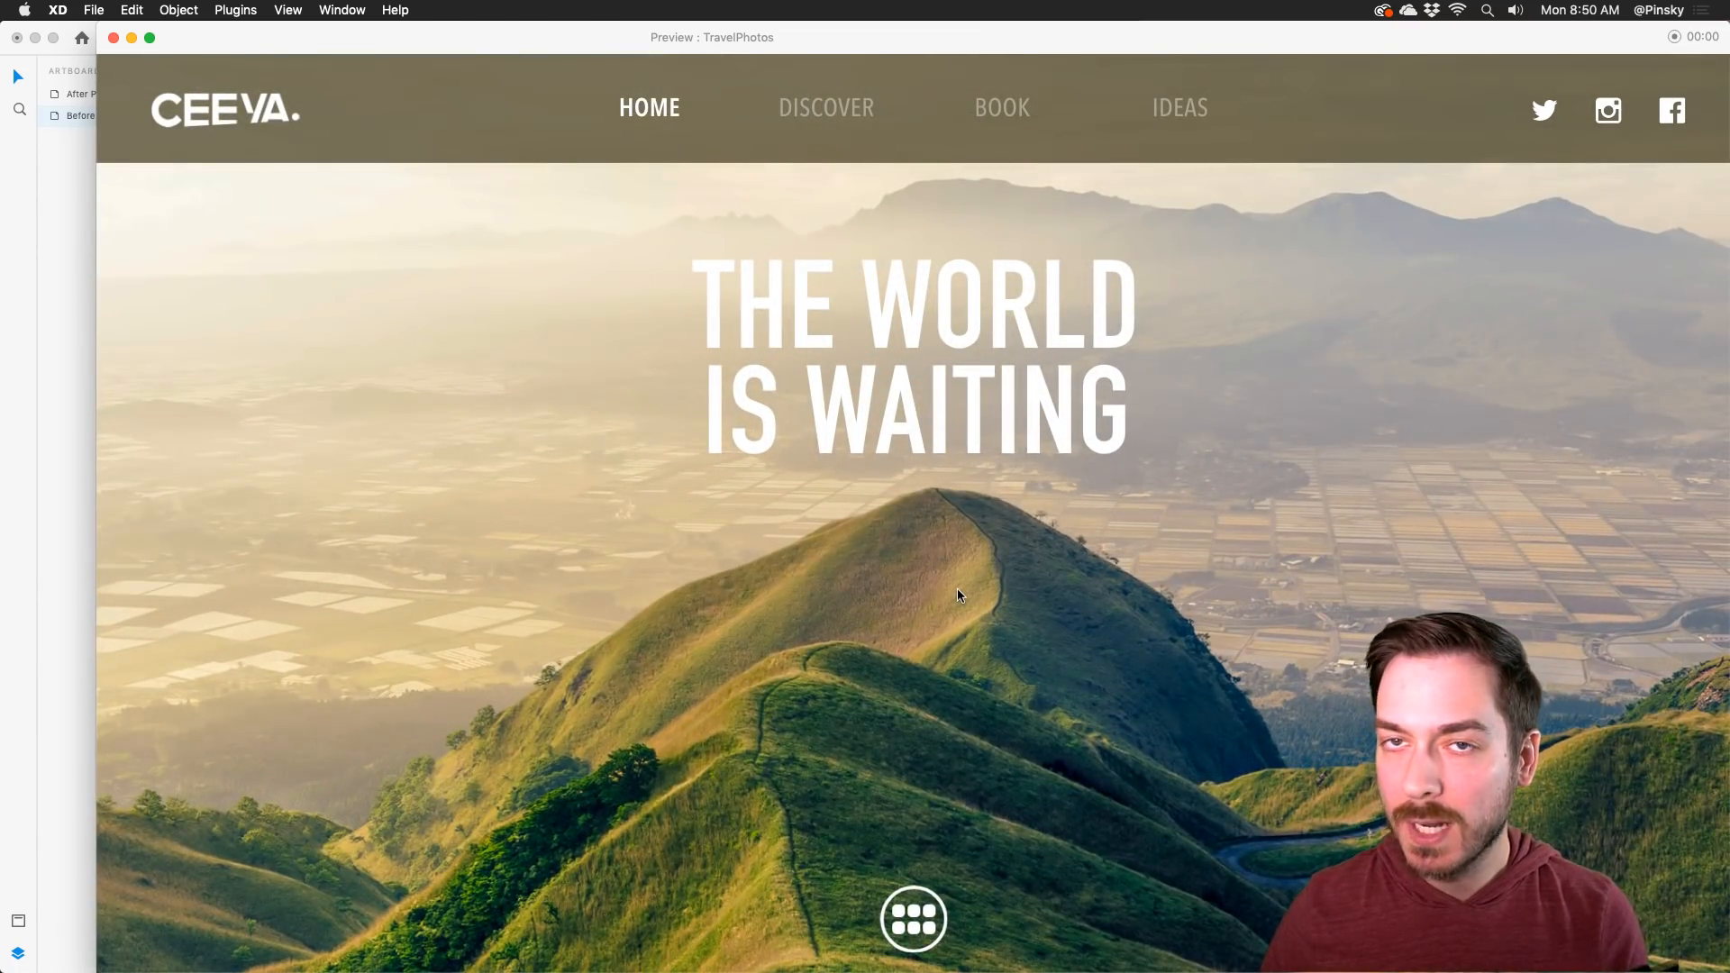
pyautogui.press('super+w')
# Step: In Design mode, move the Top cloud layer on After Paralax far up and left to about X -2457, Y -1821
pyautogui.hscroll(5, 1231, 445)
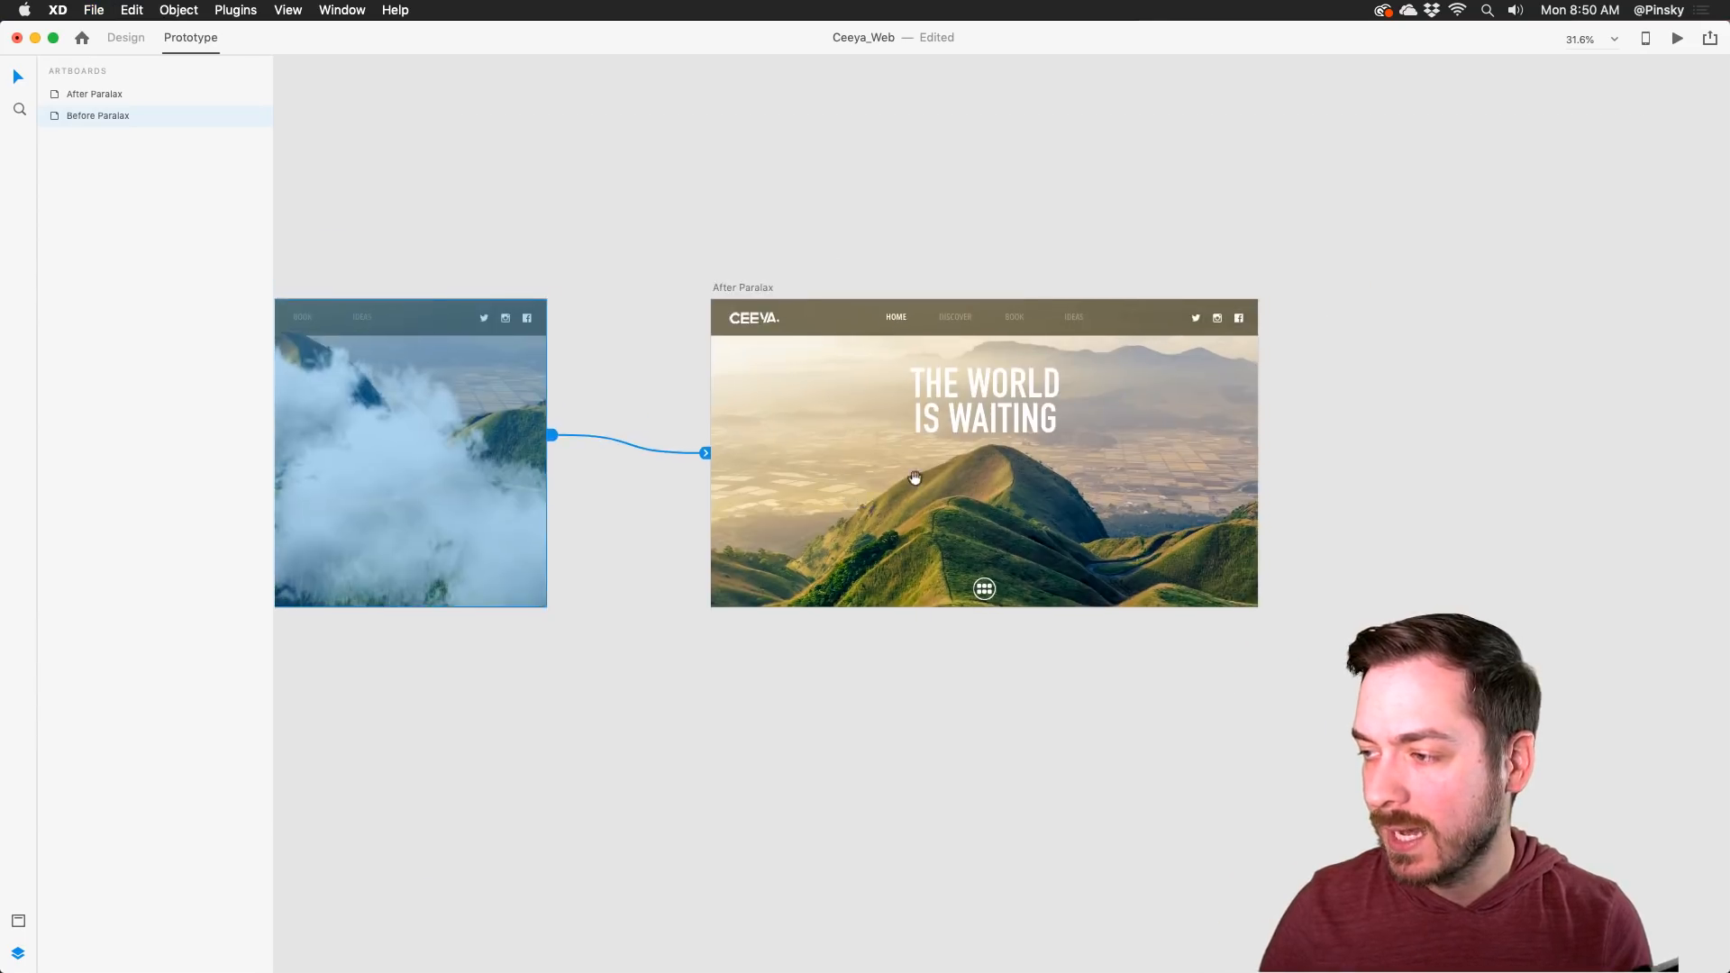
pyautogui.doubleClick(960, 420)
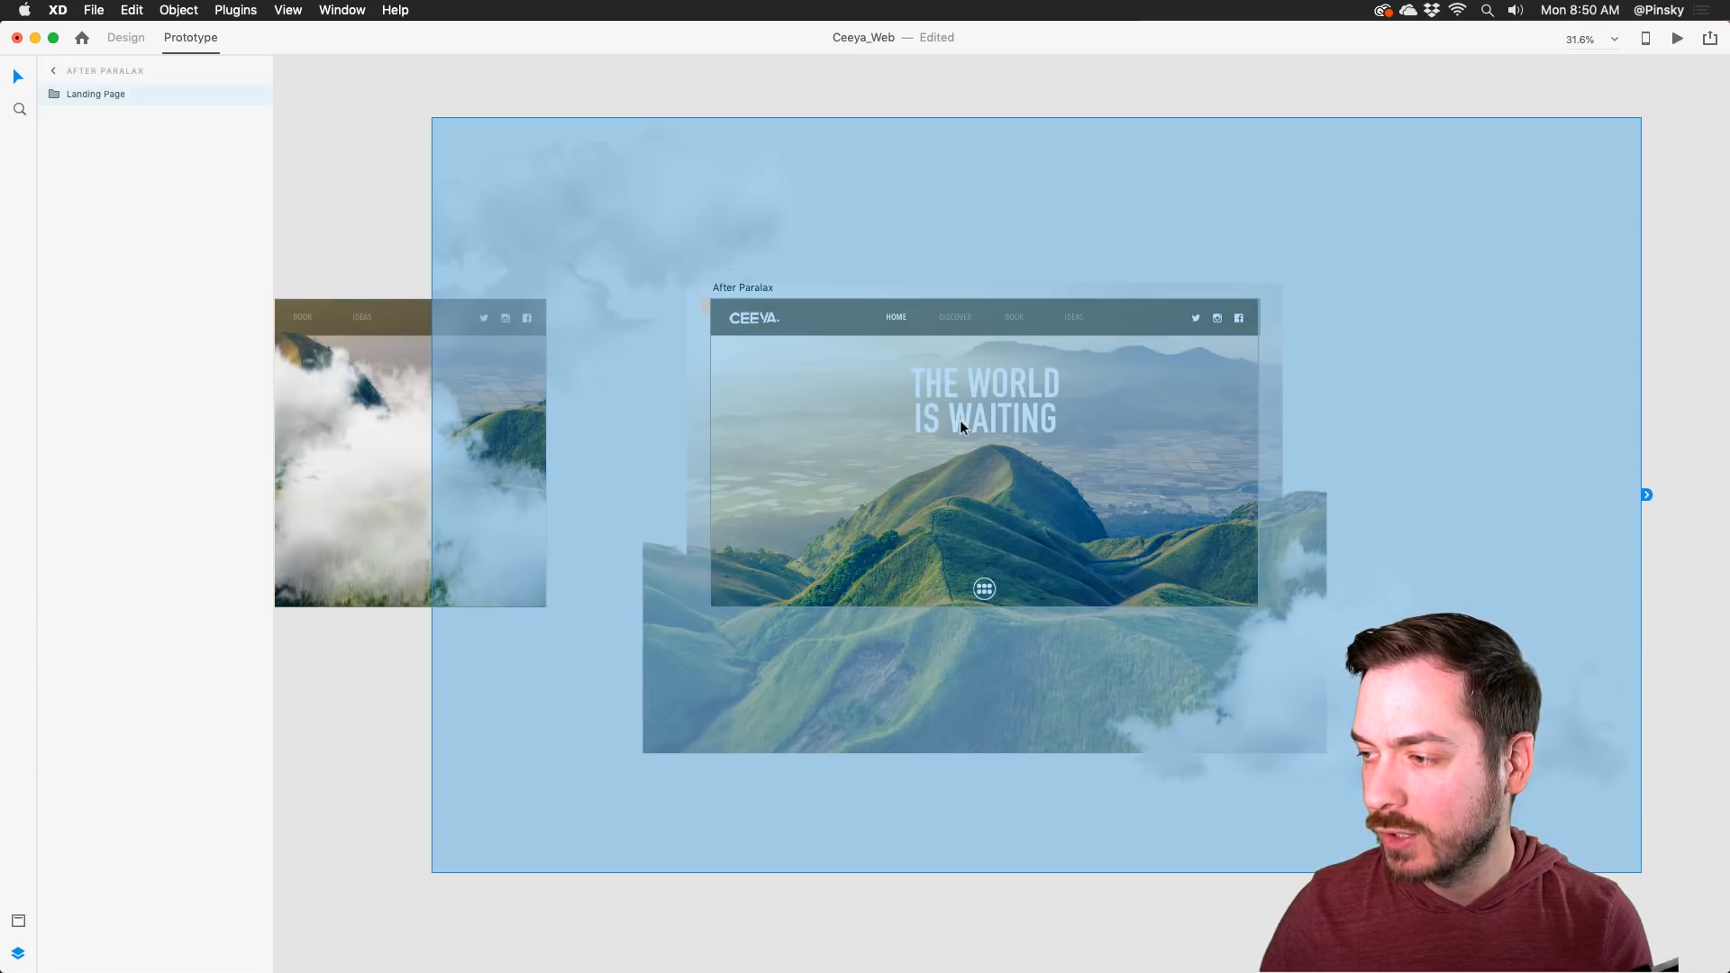
pyautogui.click(662, 243)
pyautogui.click(126, 38)
pyautogui.click(72, 116)
pyautogui.click(109, 137)
pyautogui.scroll(-5, 800, 391)
pyautogui.moveTo(780, 353); pyautogui.dragTo(468, 100)
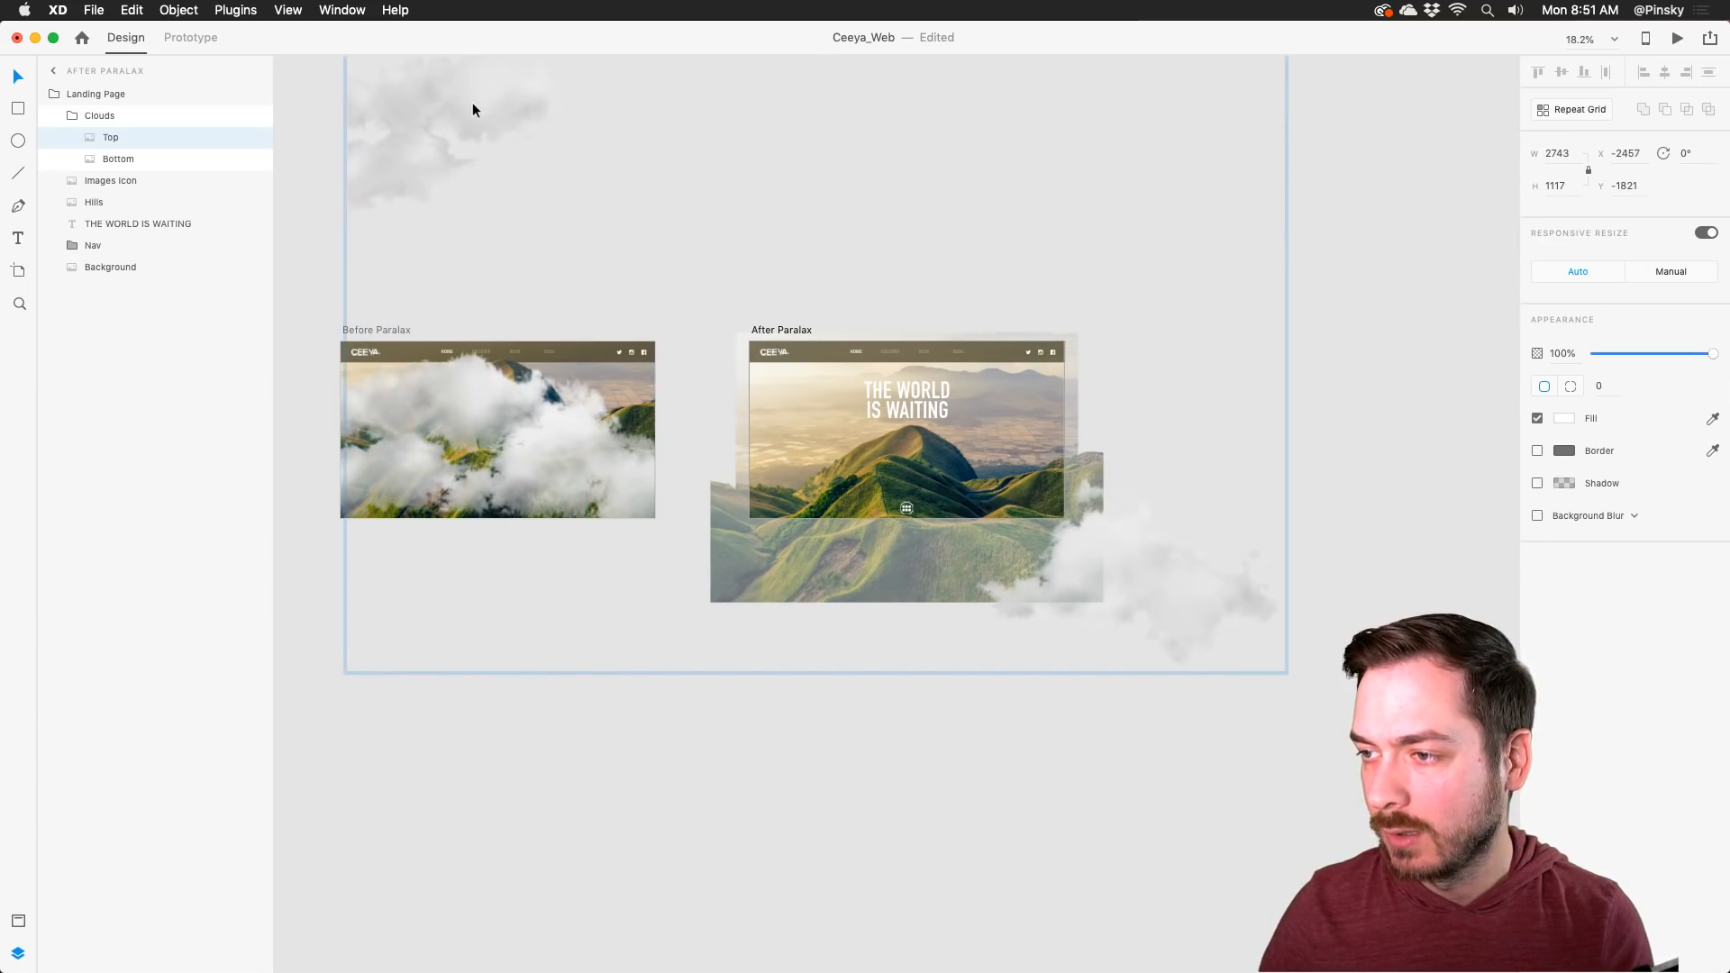
# Step: Move the Bottom cloud layer on After Paralax far down and right to about X 2802, Y 1880
pyautogui.moveTo(1144, 626); pyautogui.dragTo(1362, 767)
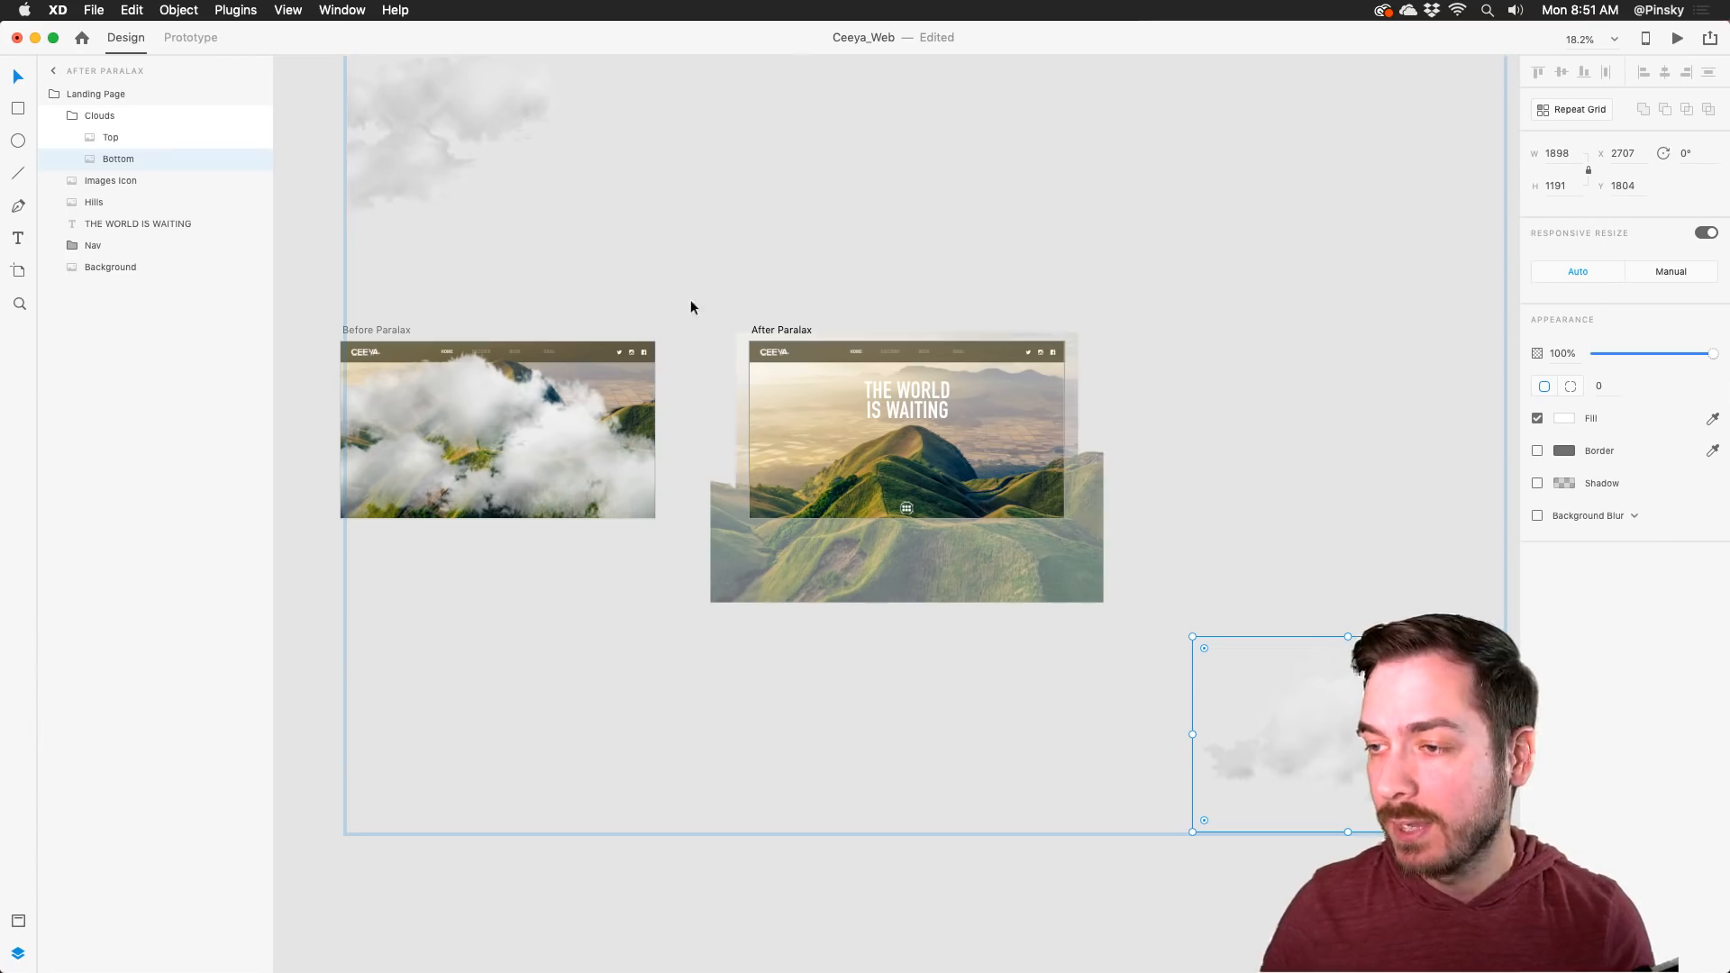
pyautogui.moveTo(1336, 737); pyautogui.dragTo(1352, 749)
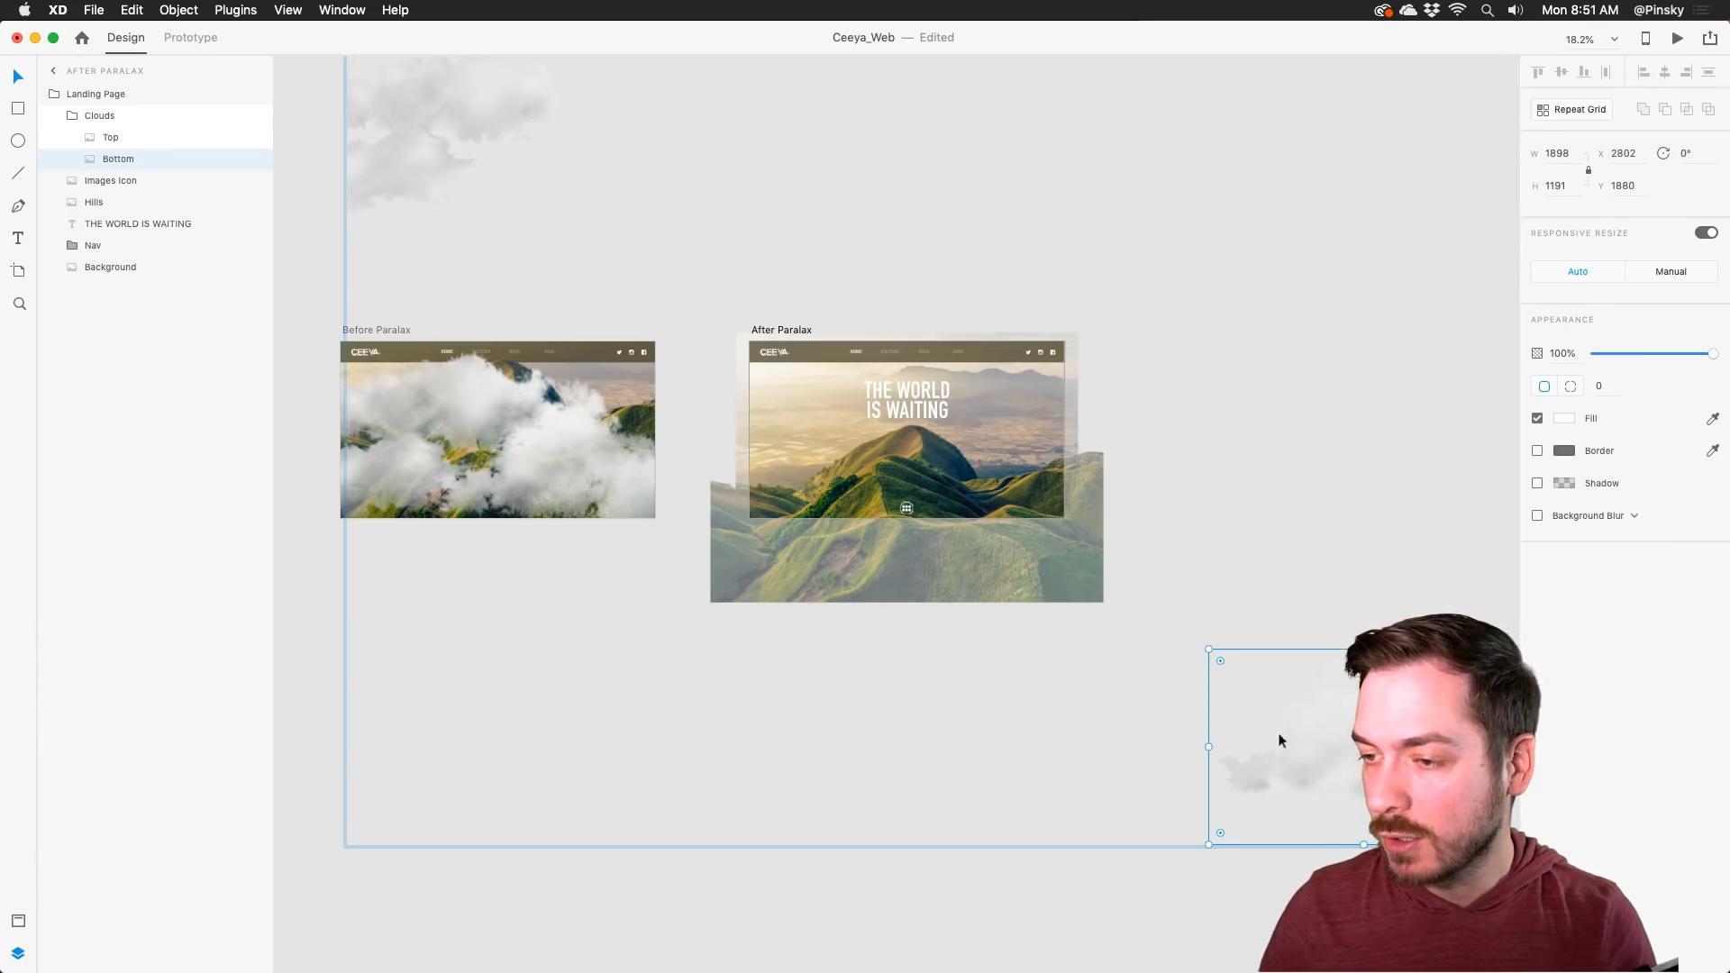
# Step: Preview the parallax animation starting from the Before Paralax artboard, and close the preview
pyautogui.click(192, 294)
pyautogui.click(374, 331)
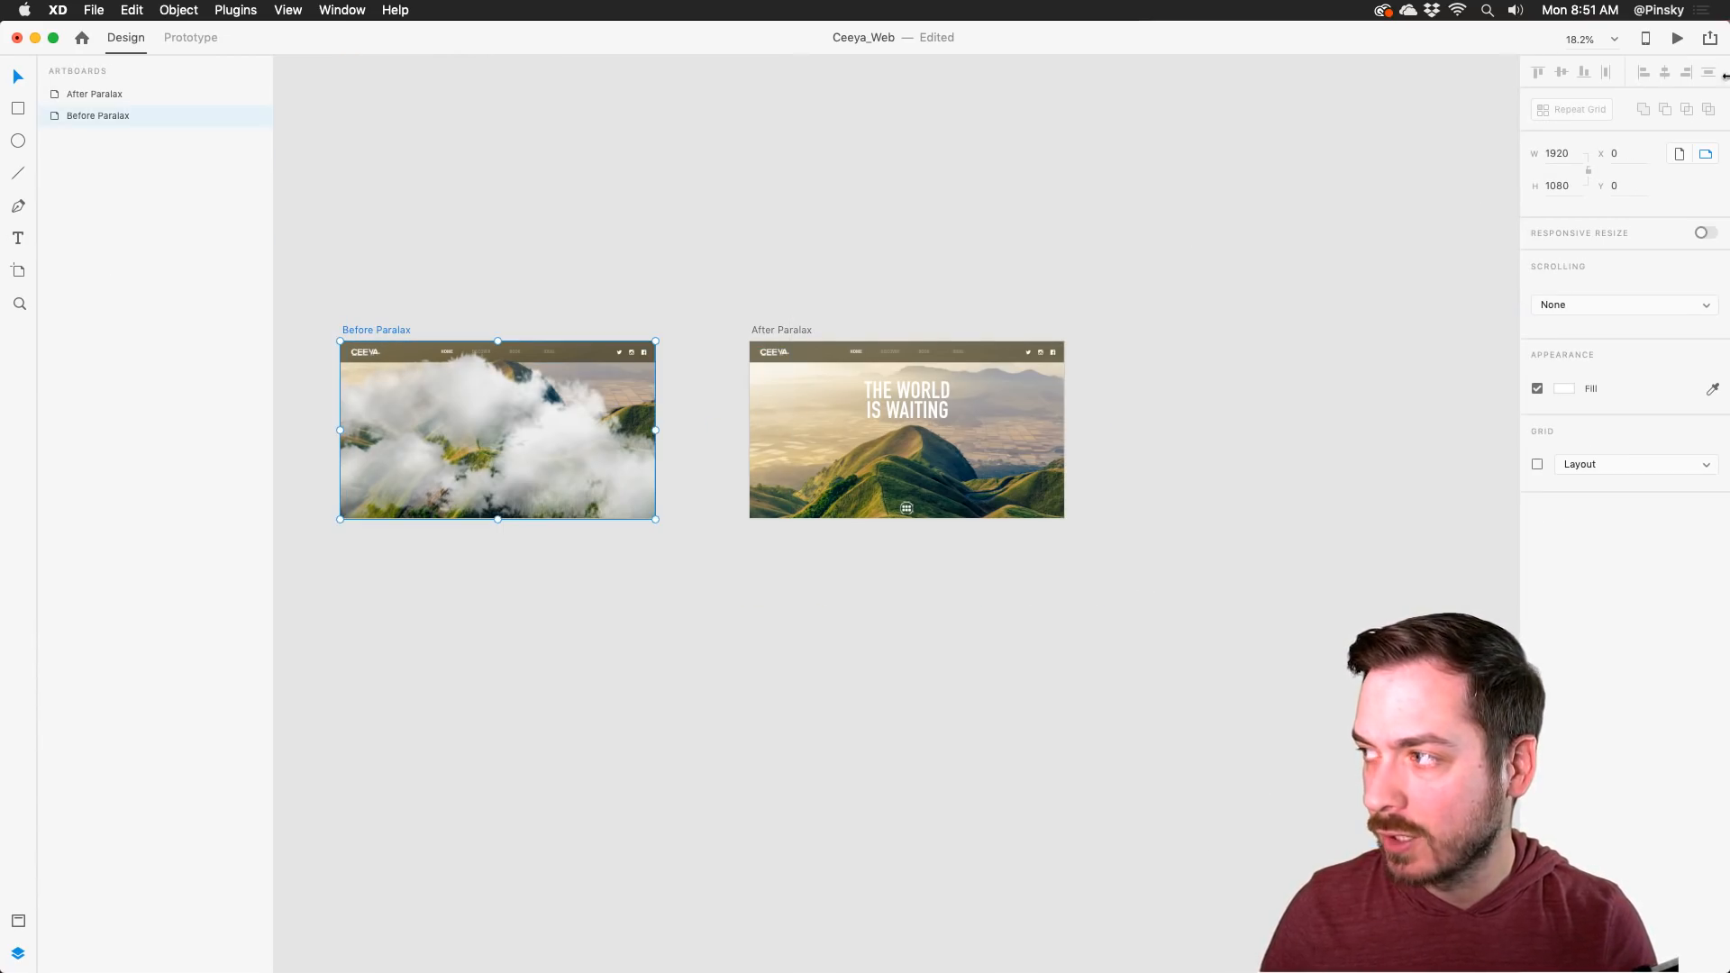
pyautogui.click(1676, 38)
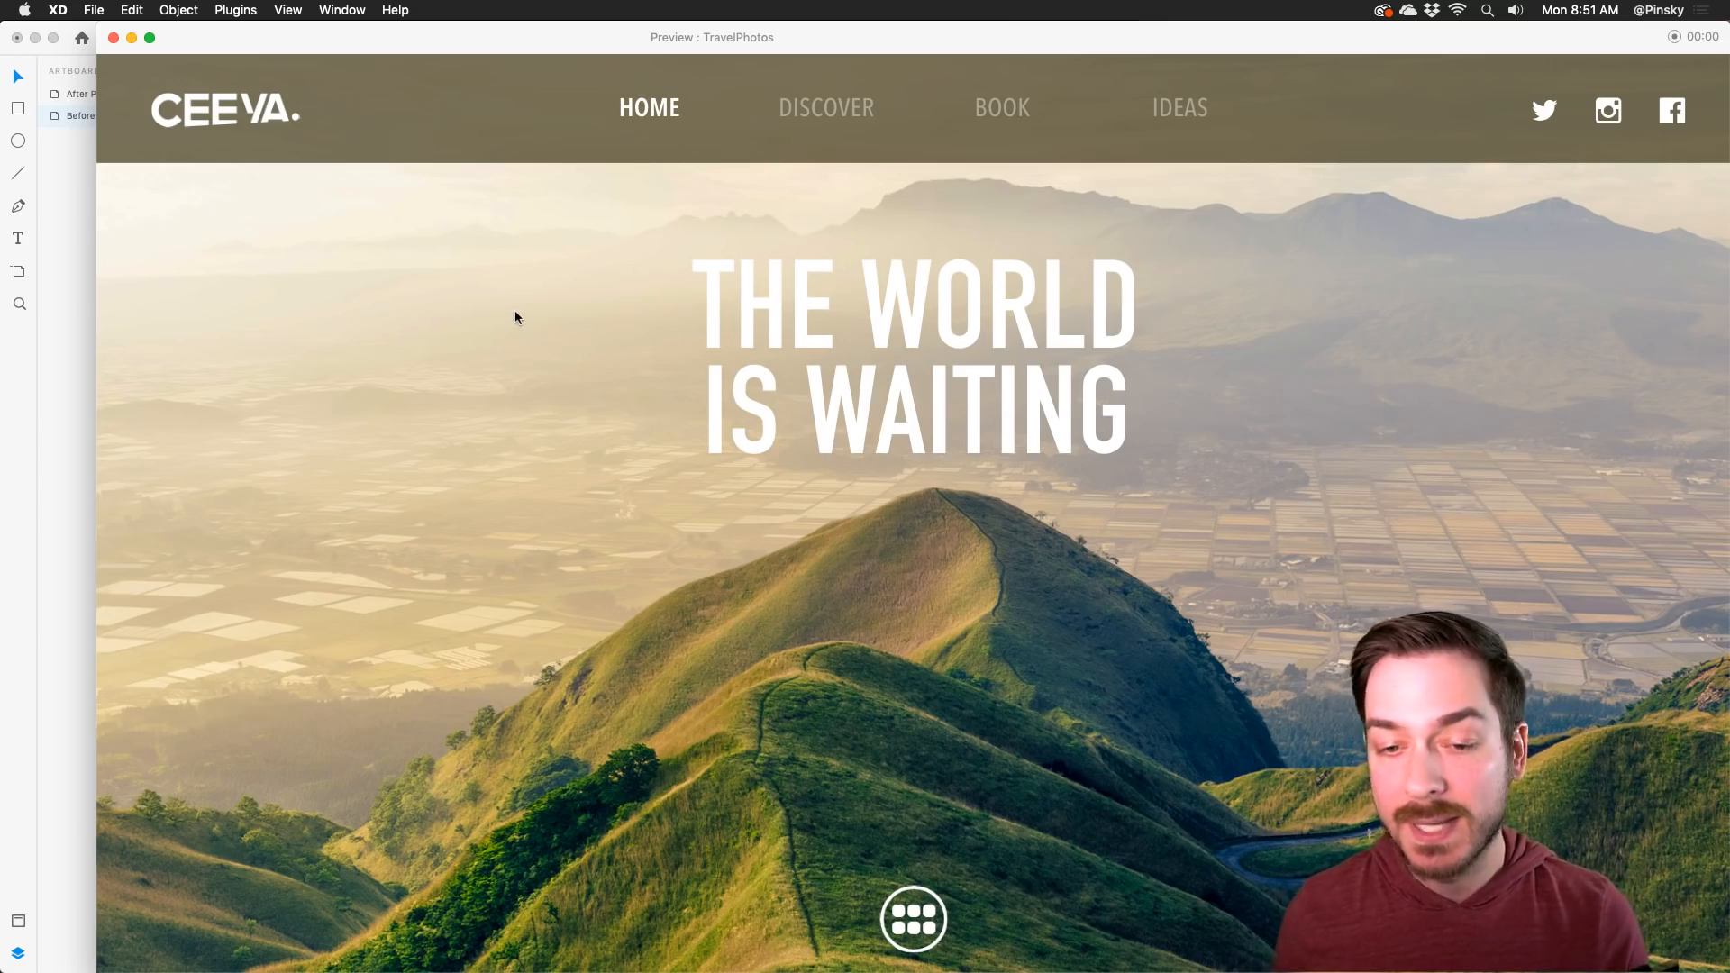
pyautogui.press('super+w')
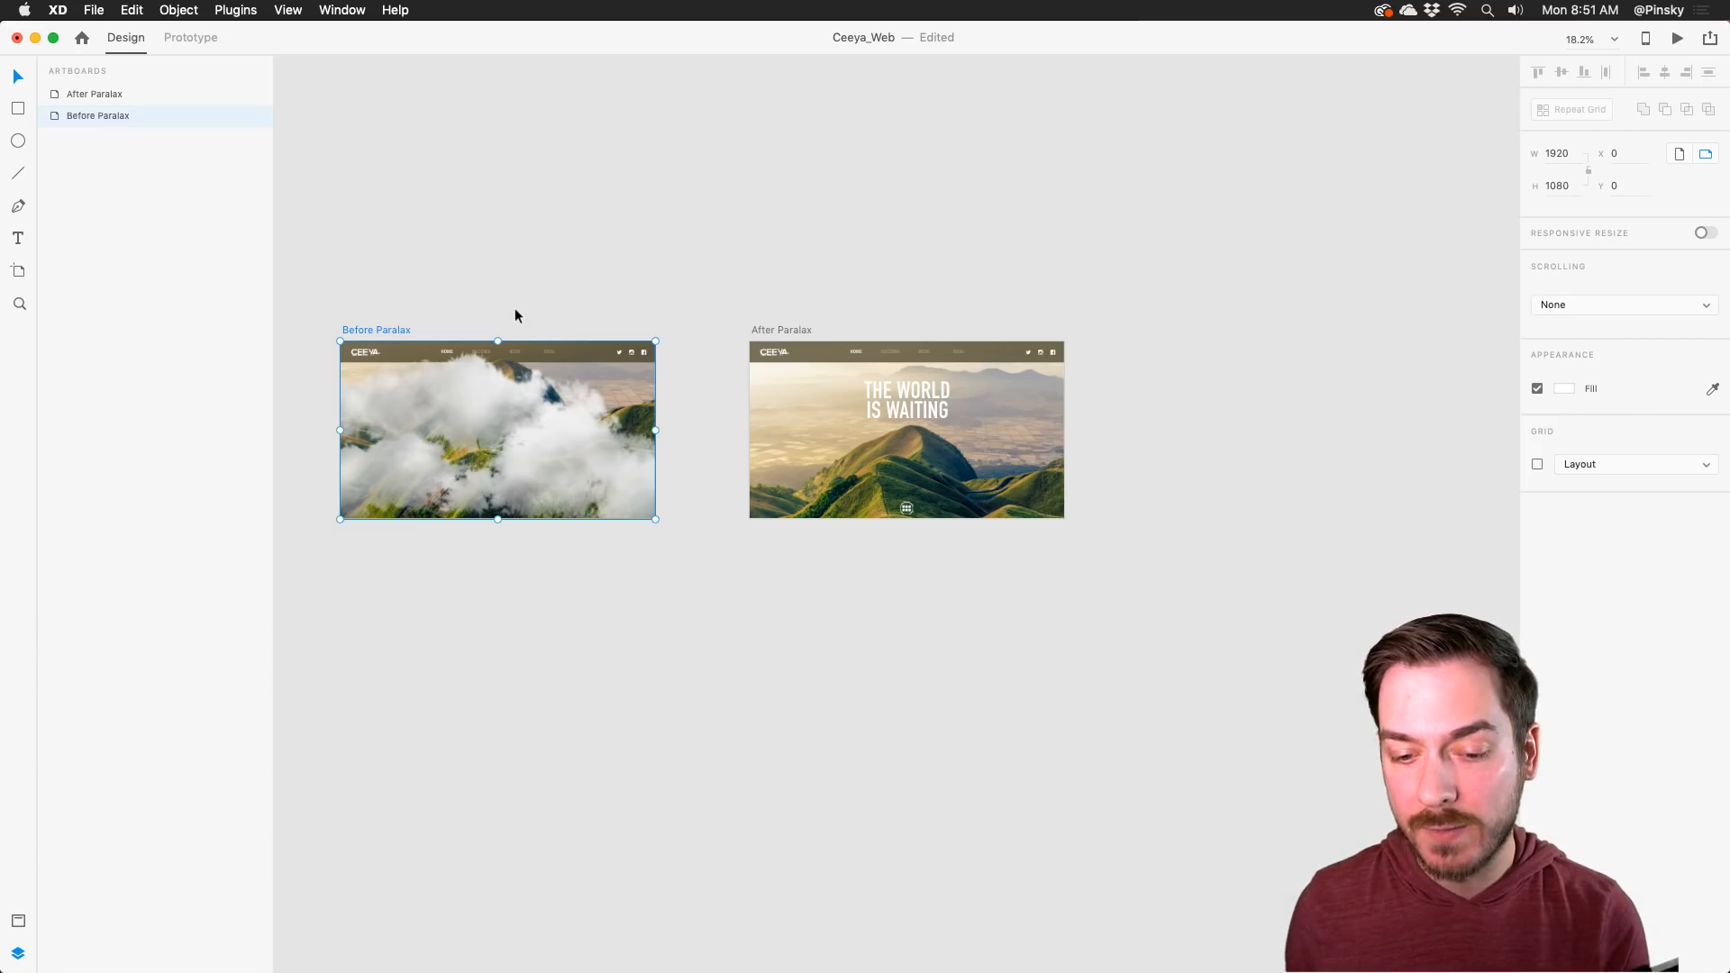
# Step: Look at the sharing options, and mark the Top and Bottom cloud layers on Before Paralax for batch export
pyautogui.click(1711, 40)
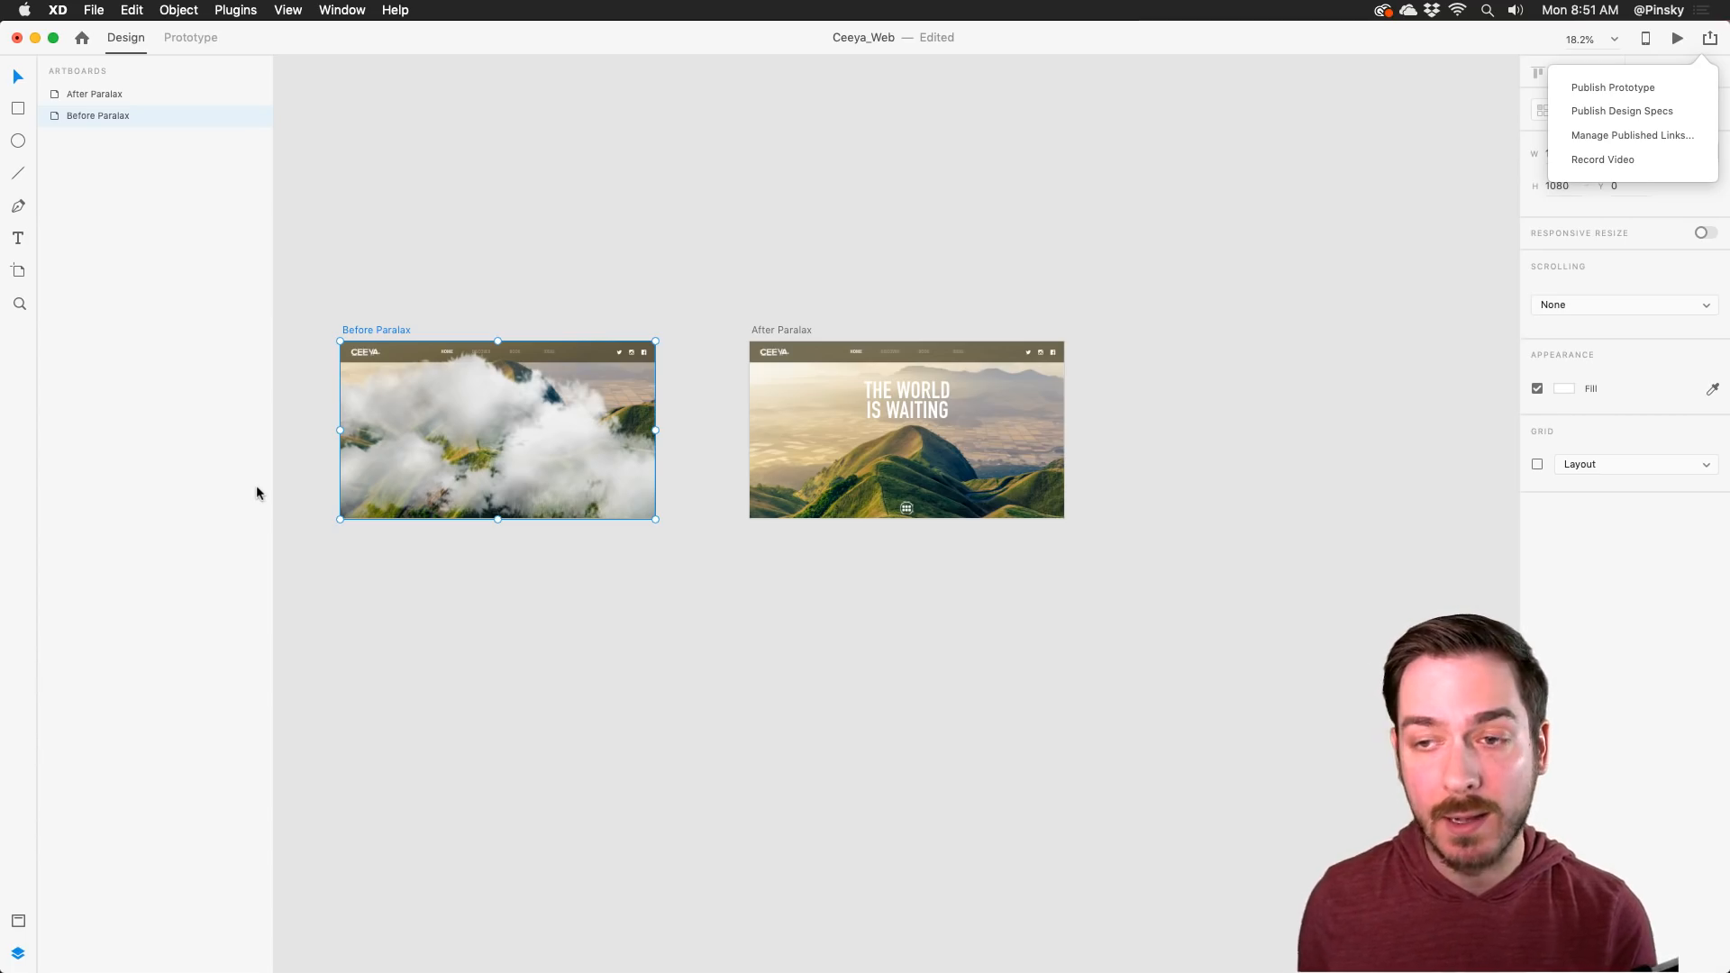
pyautogui.doubleClick(470, 396)
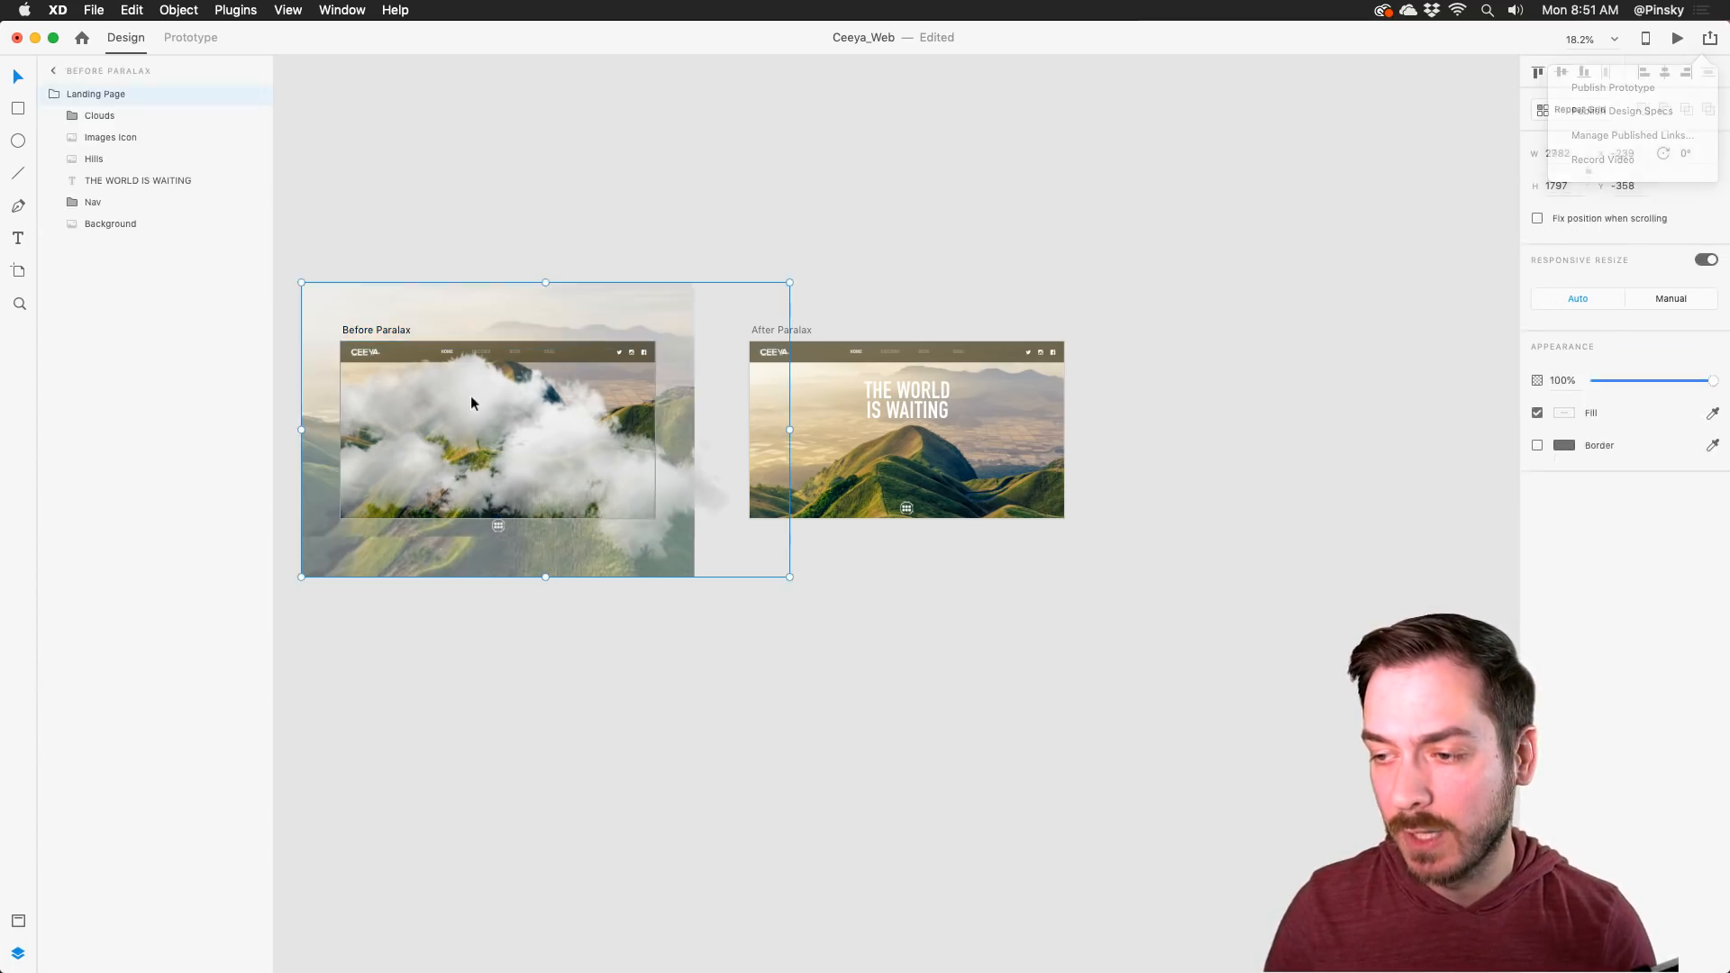
pyautogui.click(72, 115)
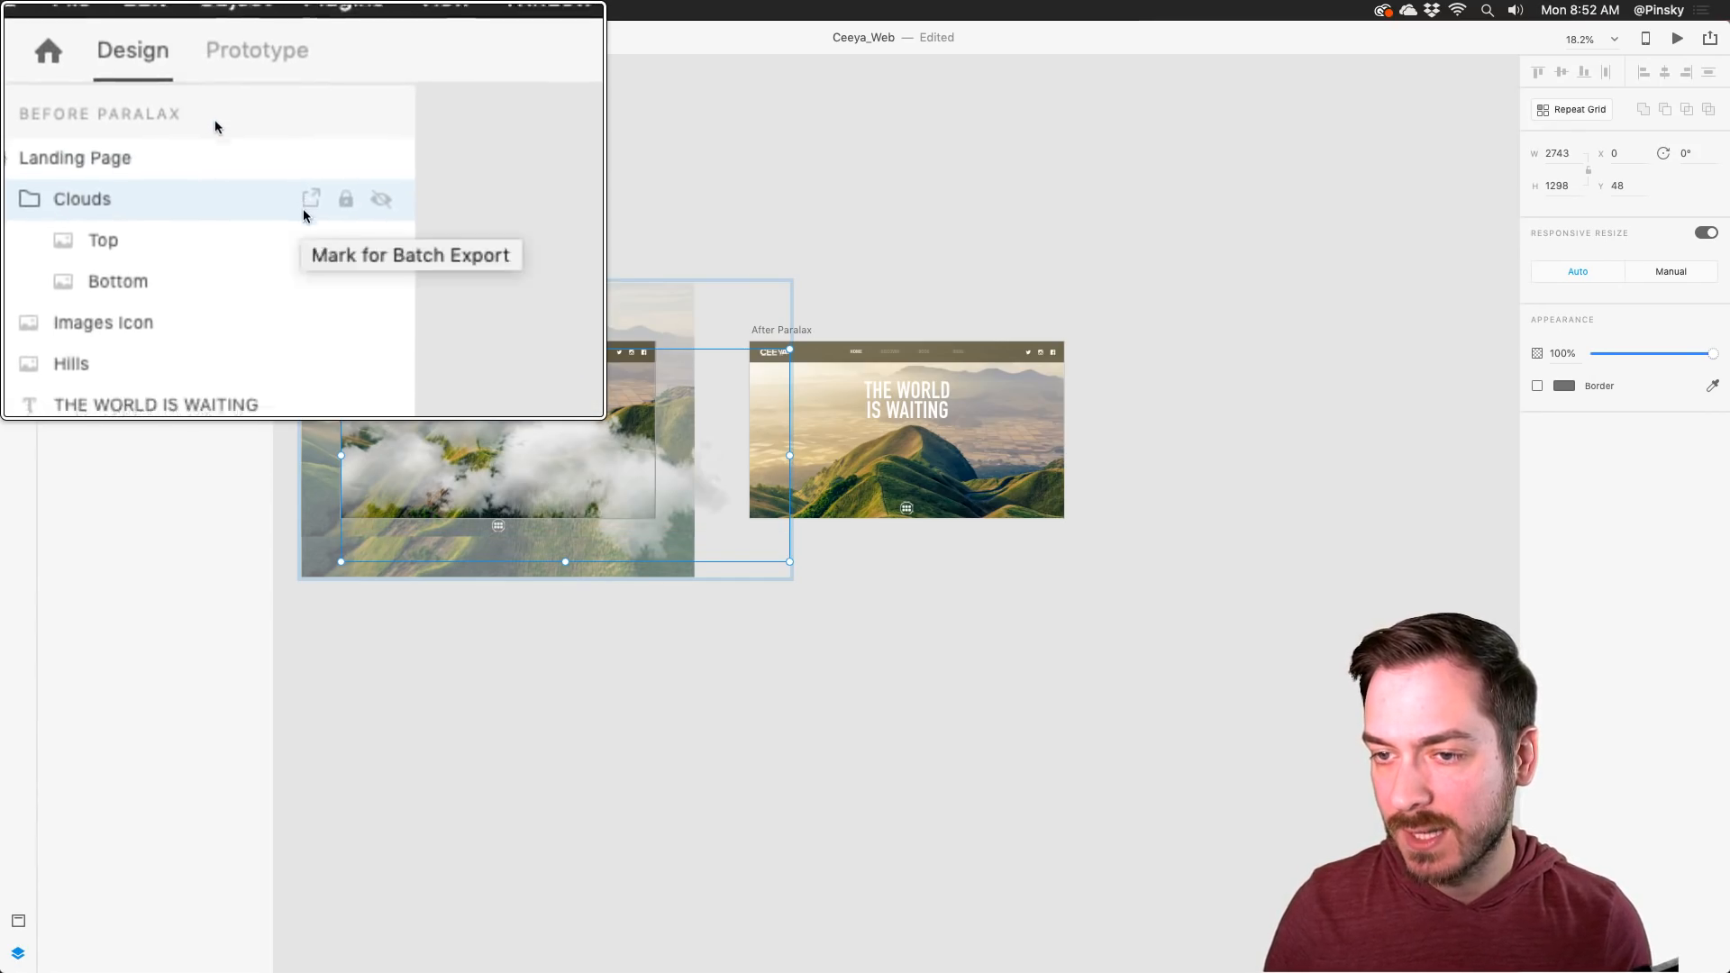
pyautogui.click(302, 207)
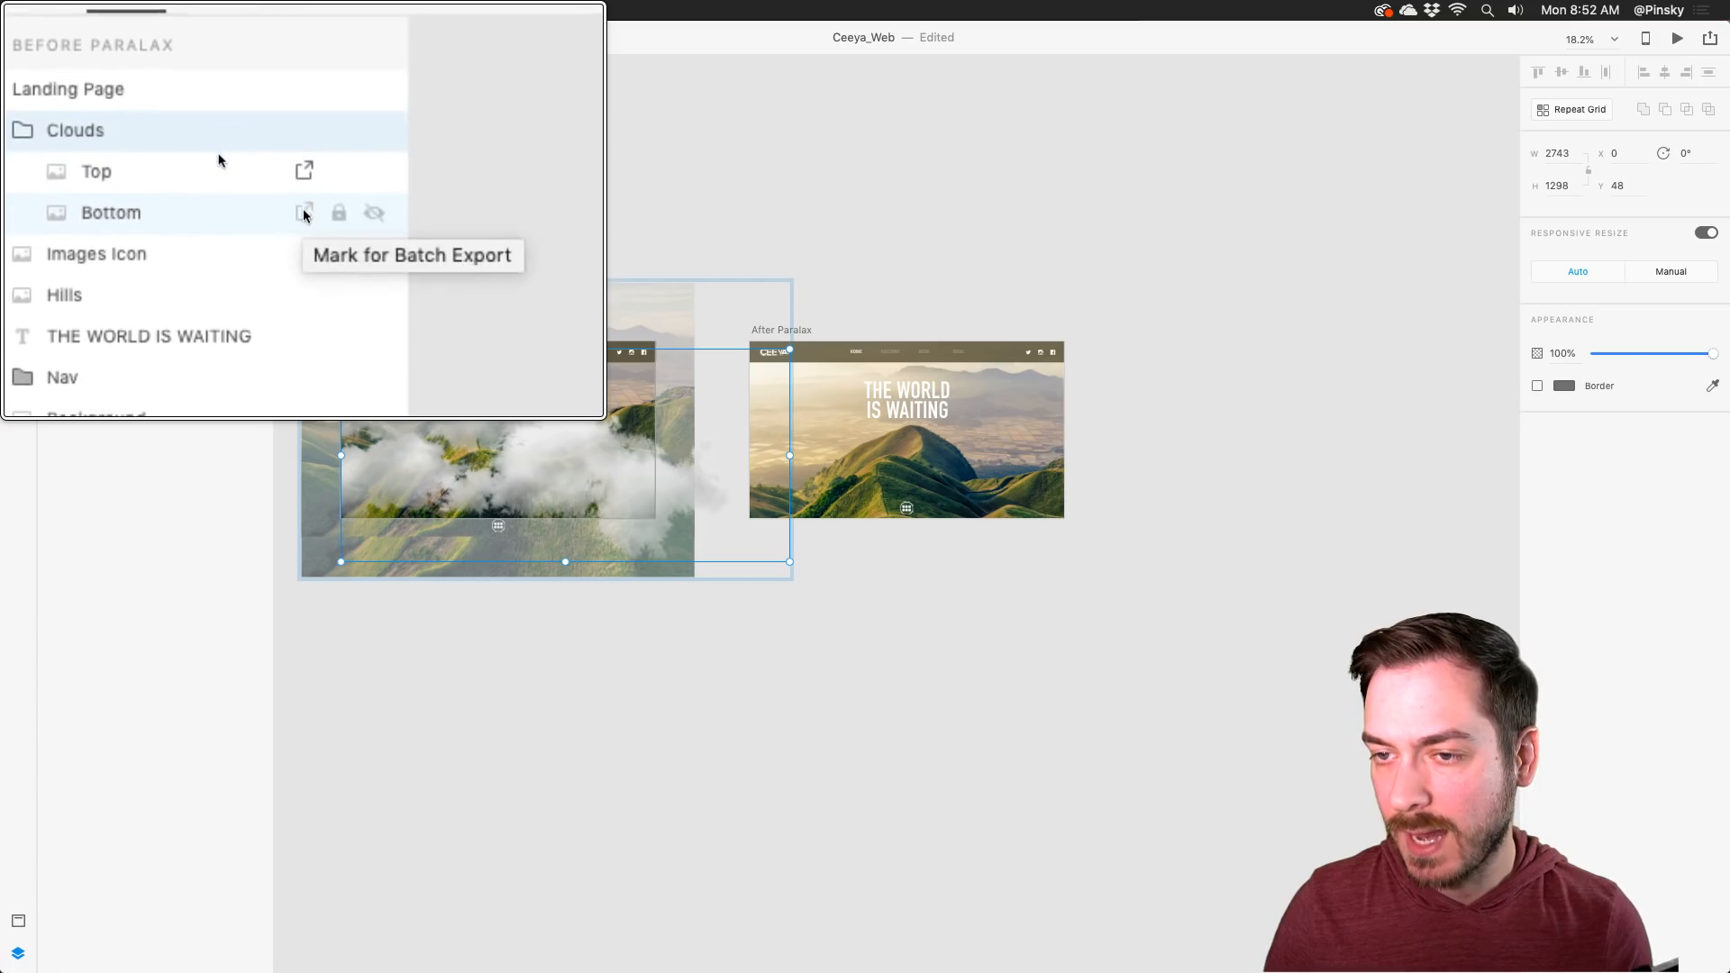
pyautogui.click(218, 159)
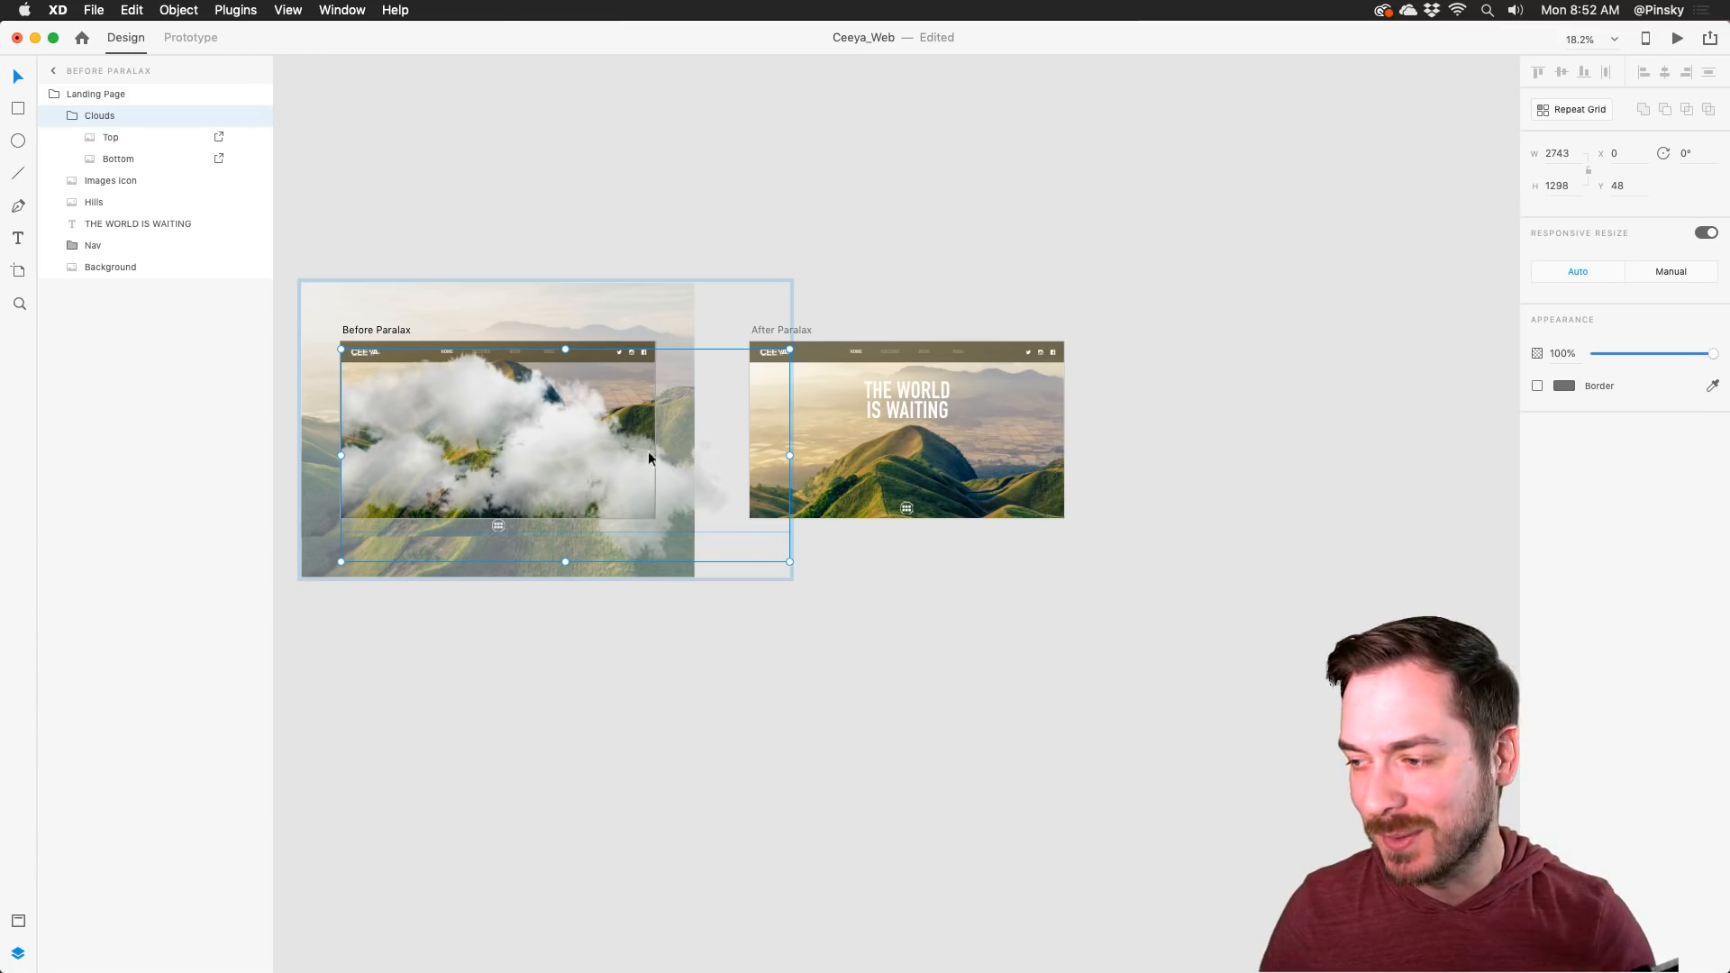
# Step: Deselect the Clouds group and display the Ceeya_Web document's assets
pyautogui.click(982, 609)
pyautogui.scroll(3, 463, 385)
pyautogui.moveTo(463, 386); pyautogui.dragTo(582, 321)
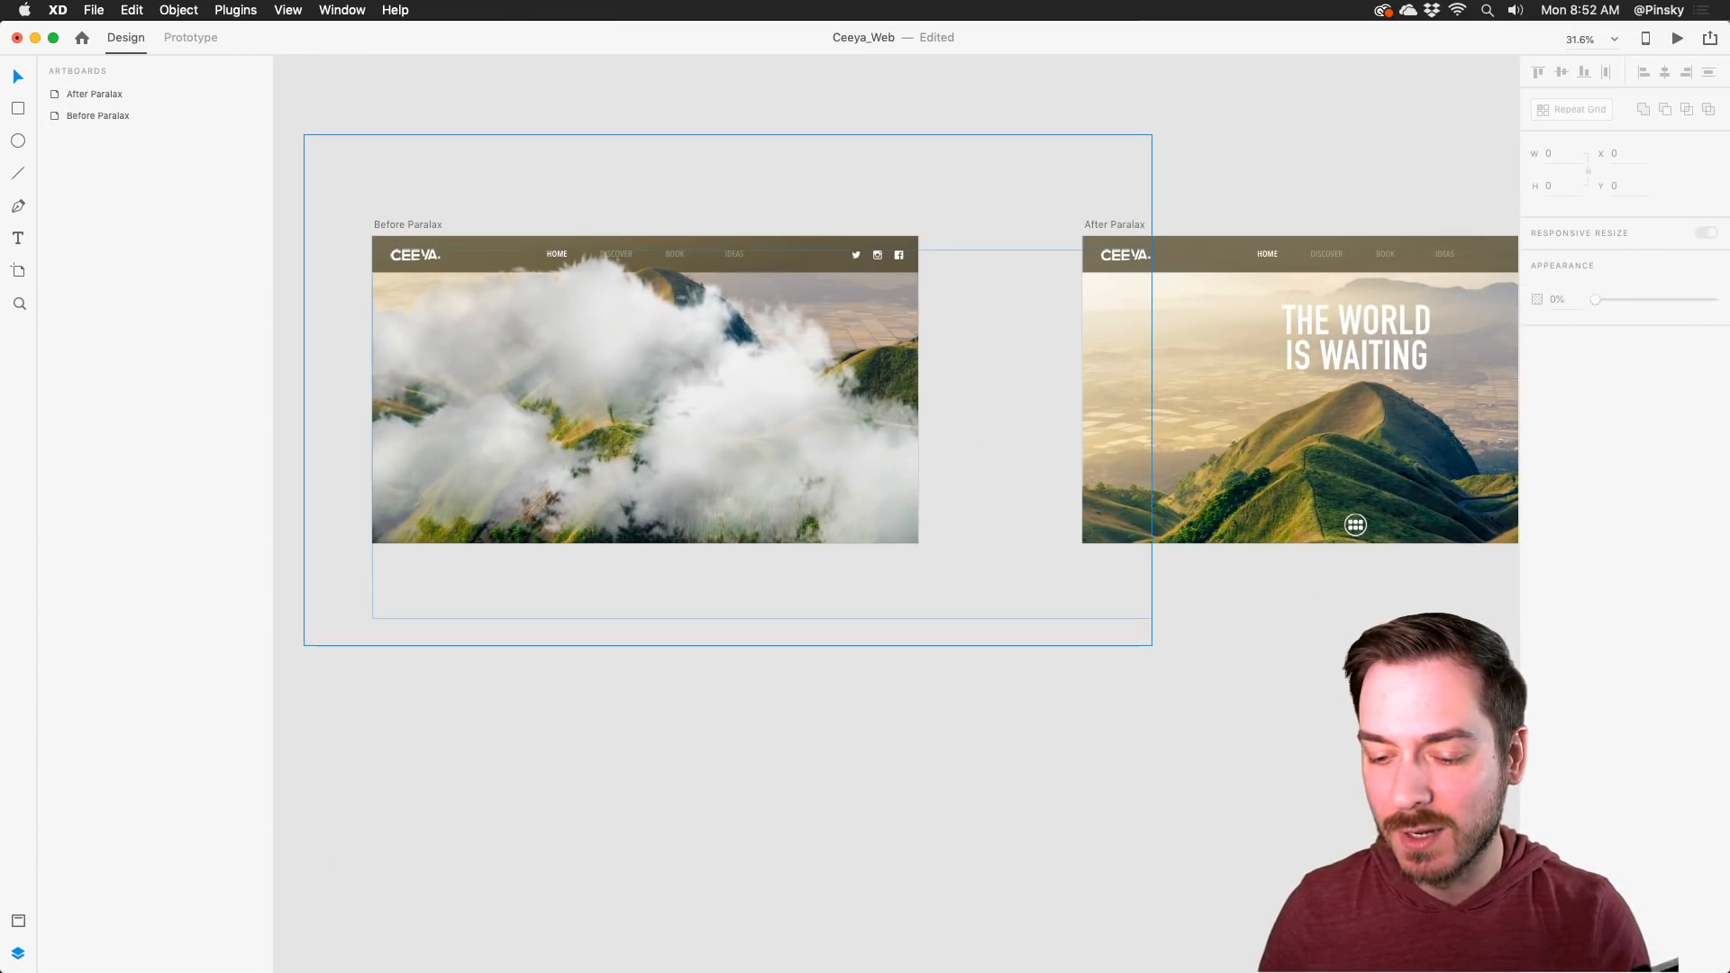
pyautogui.click(18, 920)
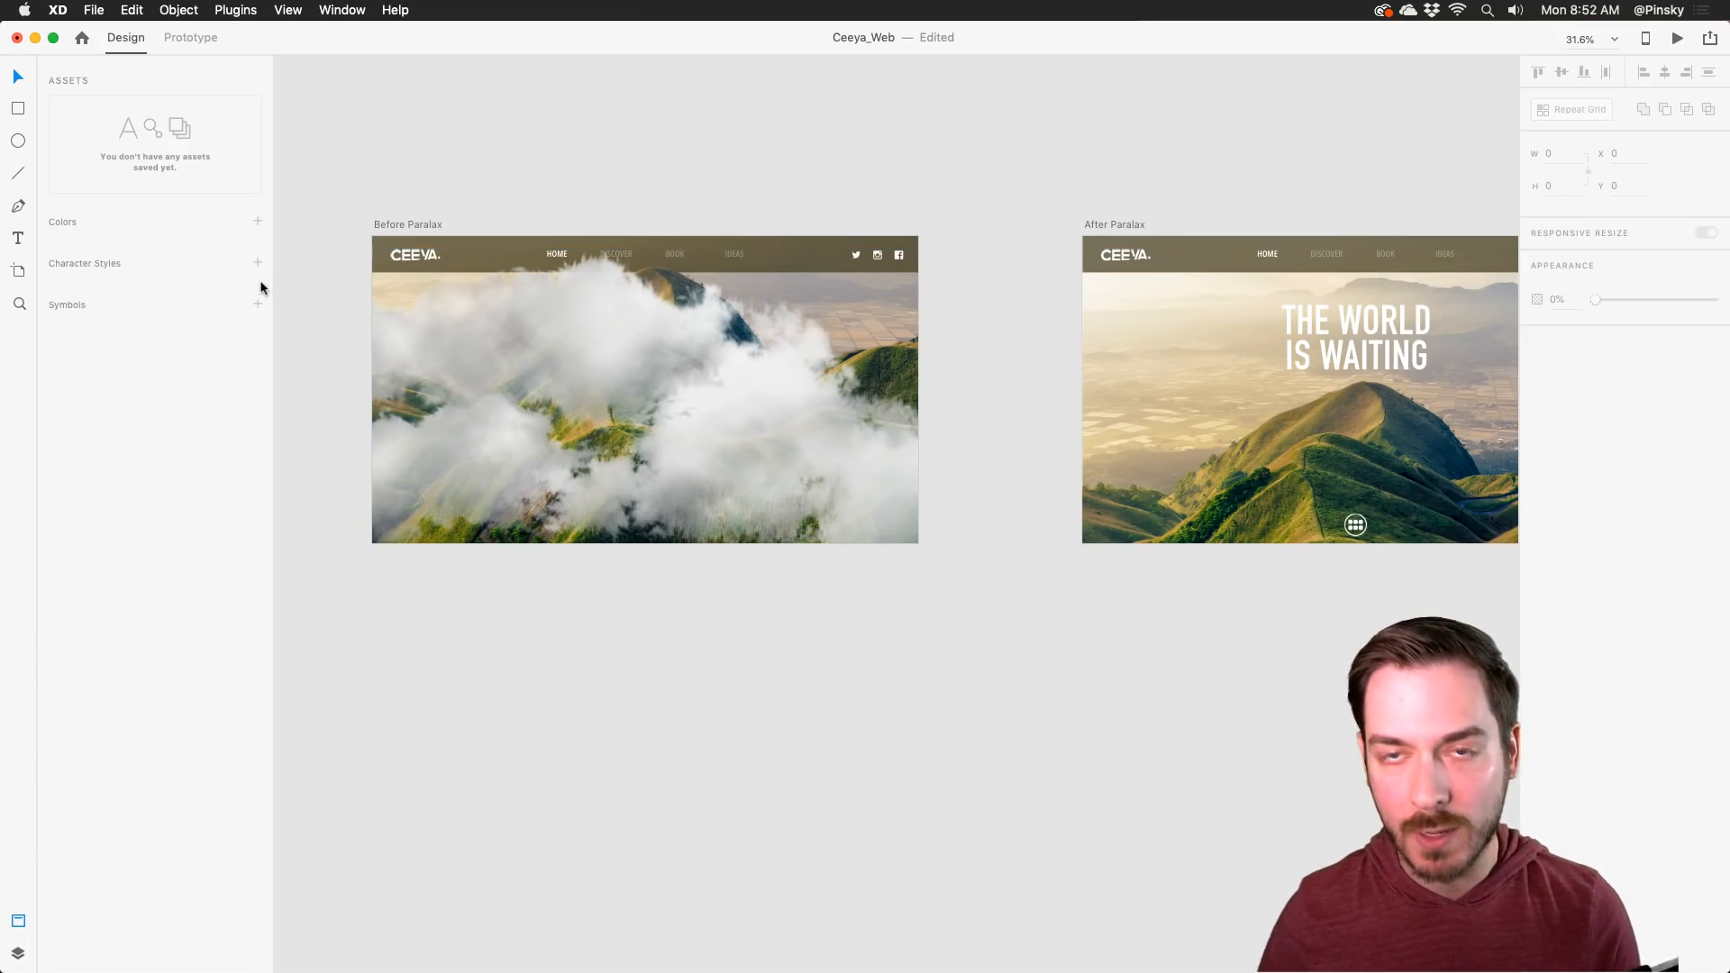
# Step: Switch to the open Ceeya_Mobile document and bring its artboards into view
pyautogui.press('super+grave')
pyautogui.moveTo(598, 373); pyautogui.dragTo(598, 254)
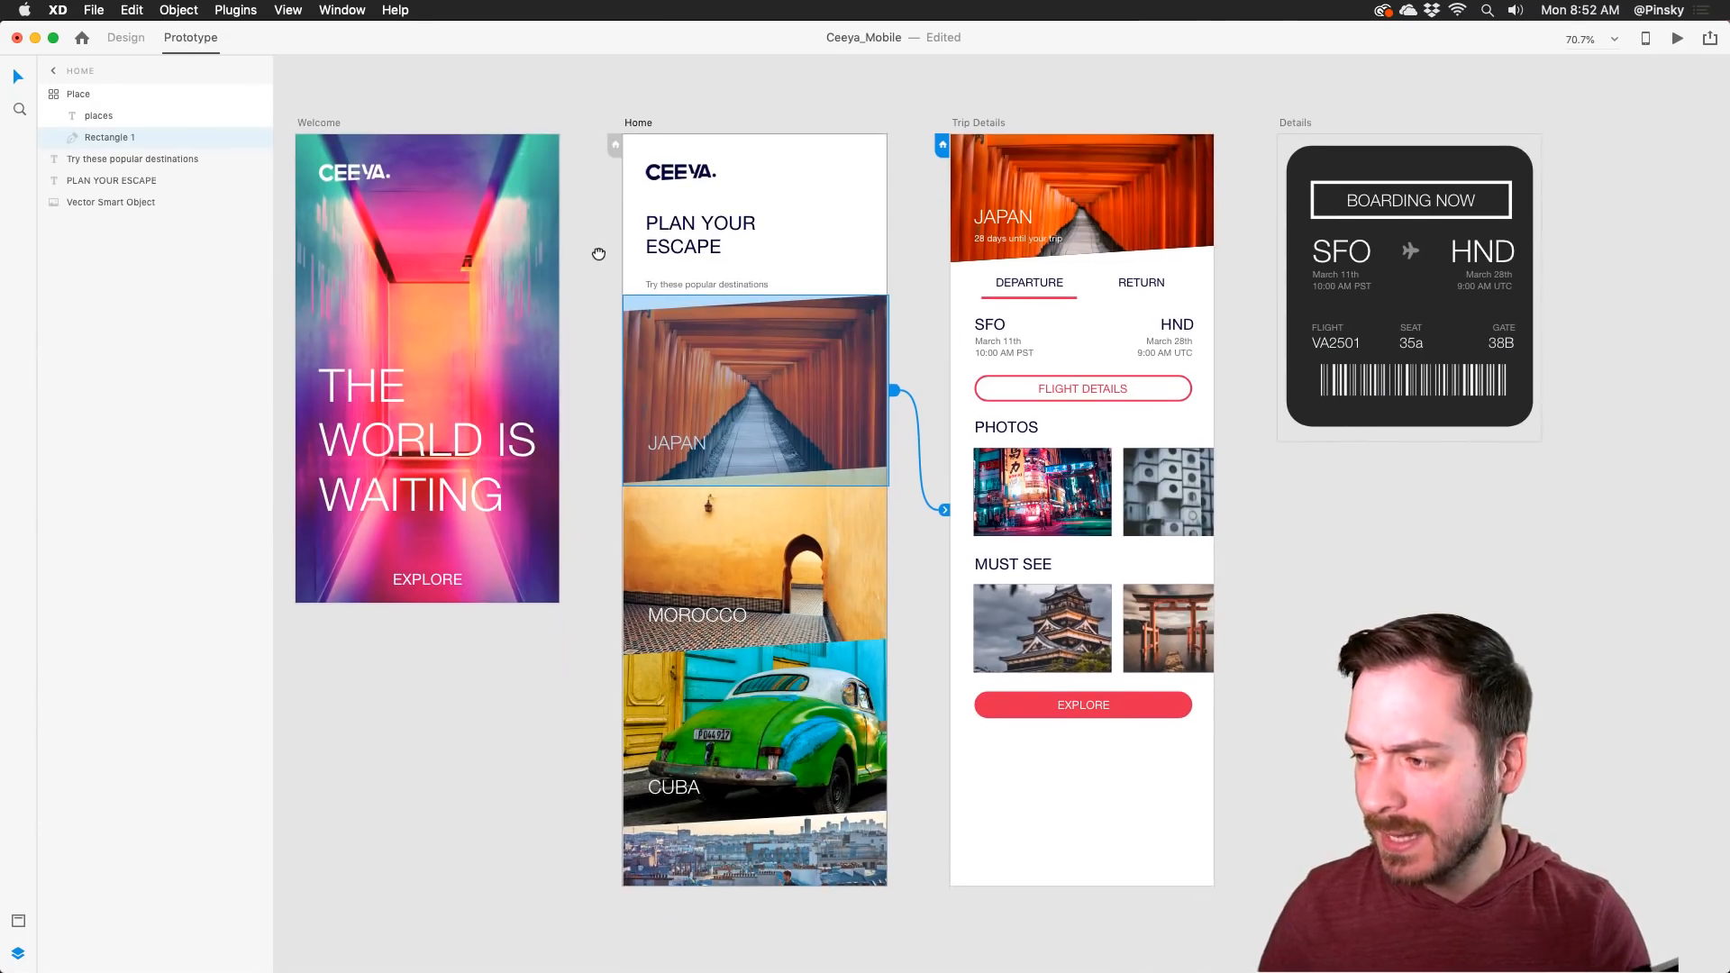
# Step: Save the red fill of the Trip Details artboard's EXPLORE button as a color asset in Ceeya_Mobile
pyautogui.click(1160, 698)
pyautogui.click(19, 922)
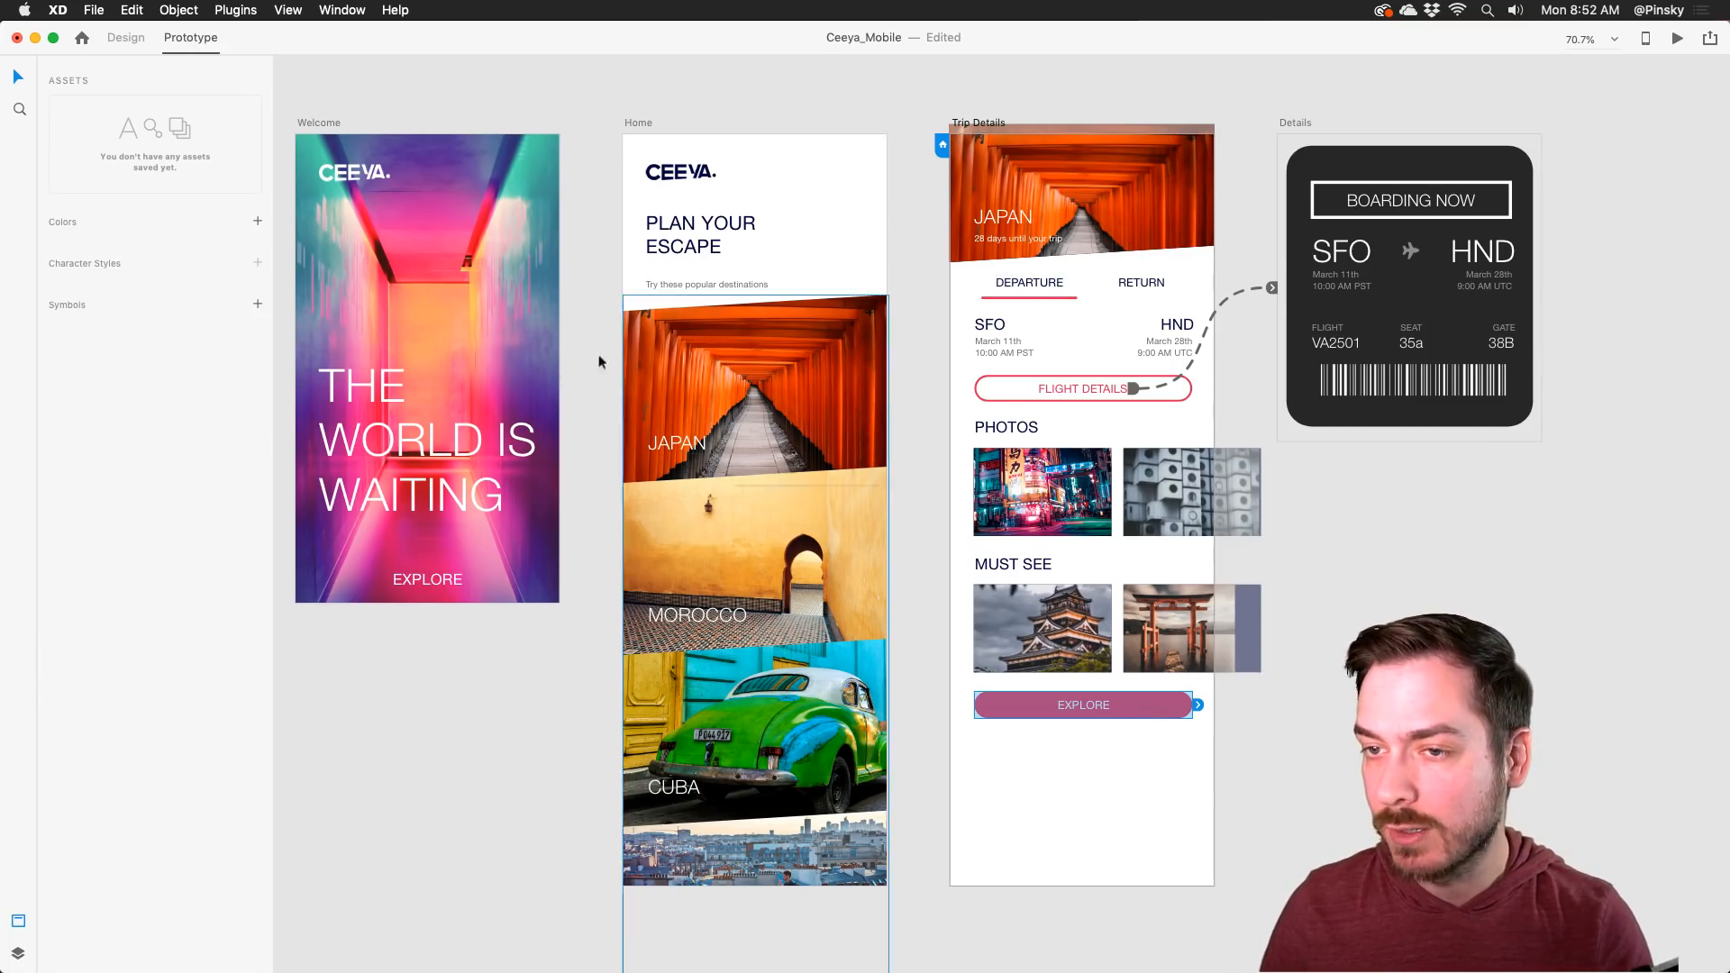
pyautogui.click(258, 224)
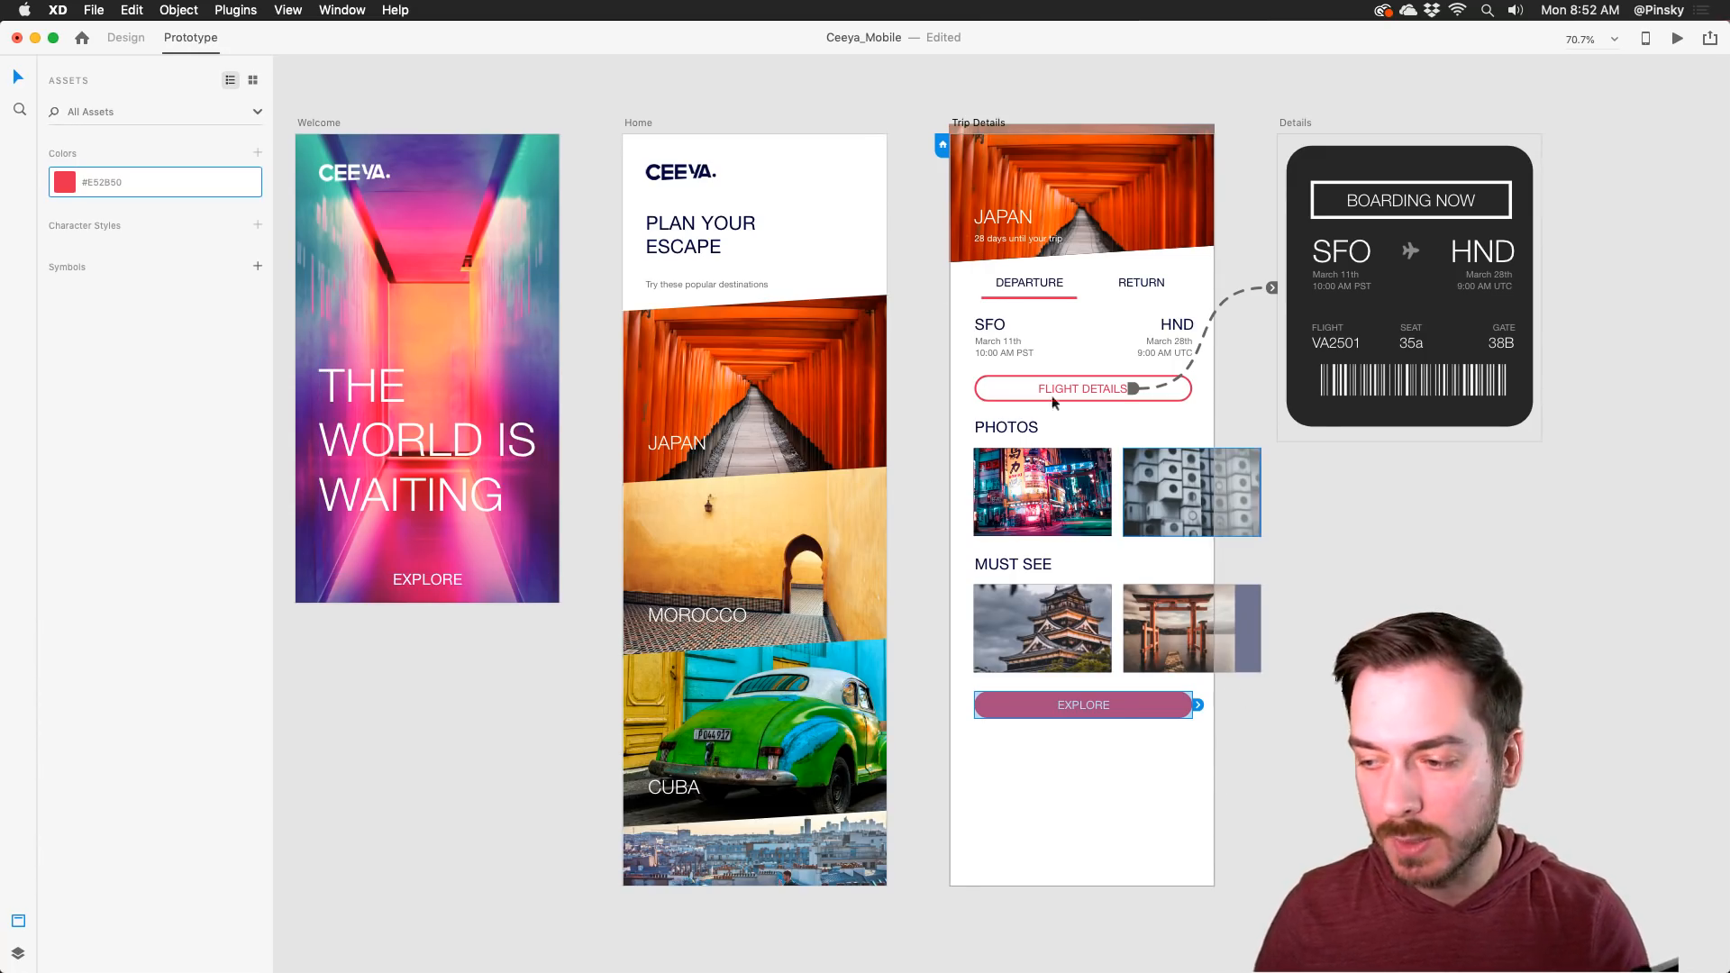
# Step: Apply the saved red color asset to the PLAN YOUR ESCAPE heading on Home and the BOARDING NOW text on Details
pyautogui.click(638, 122)
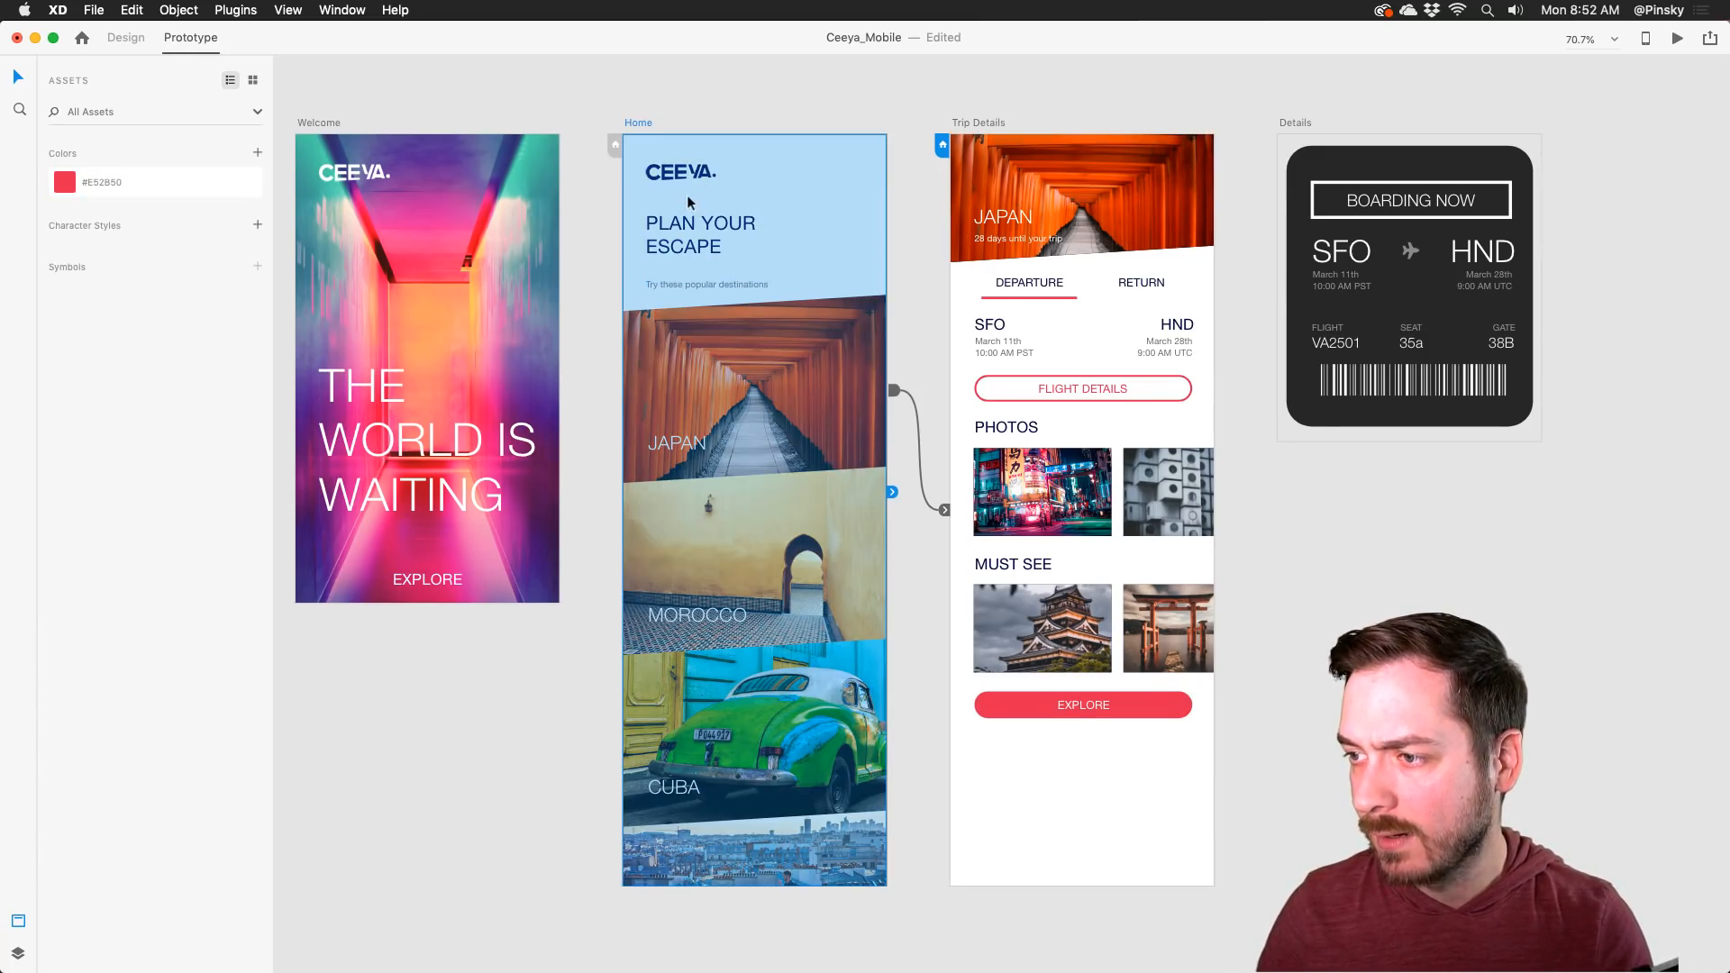
pyautogui.click(693, 239)
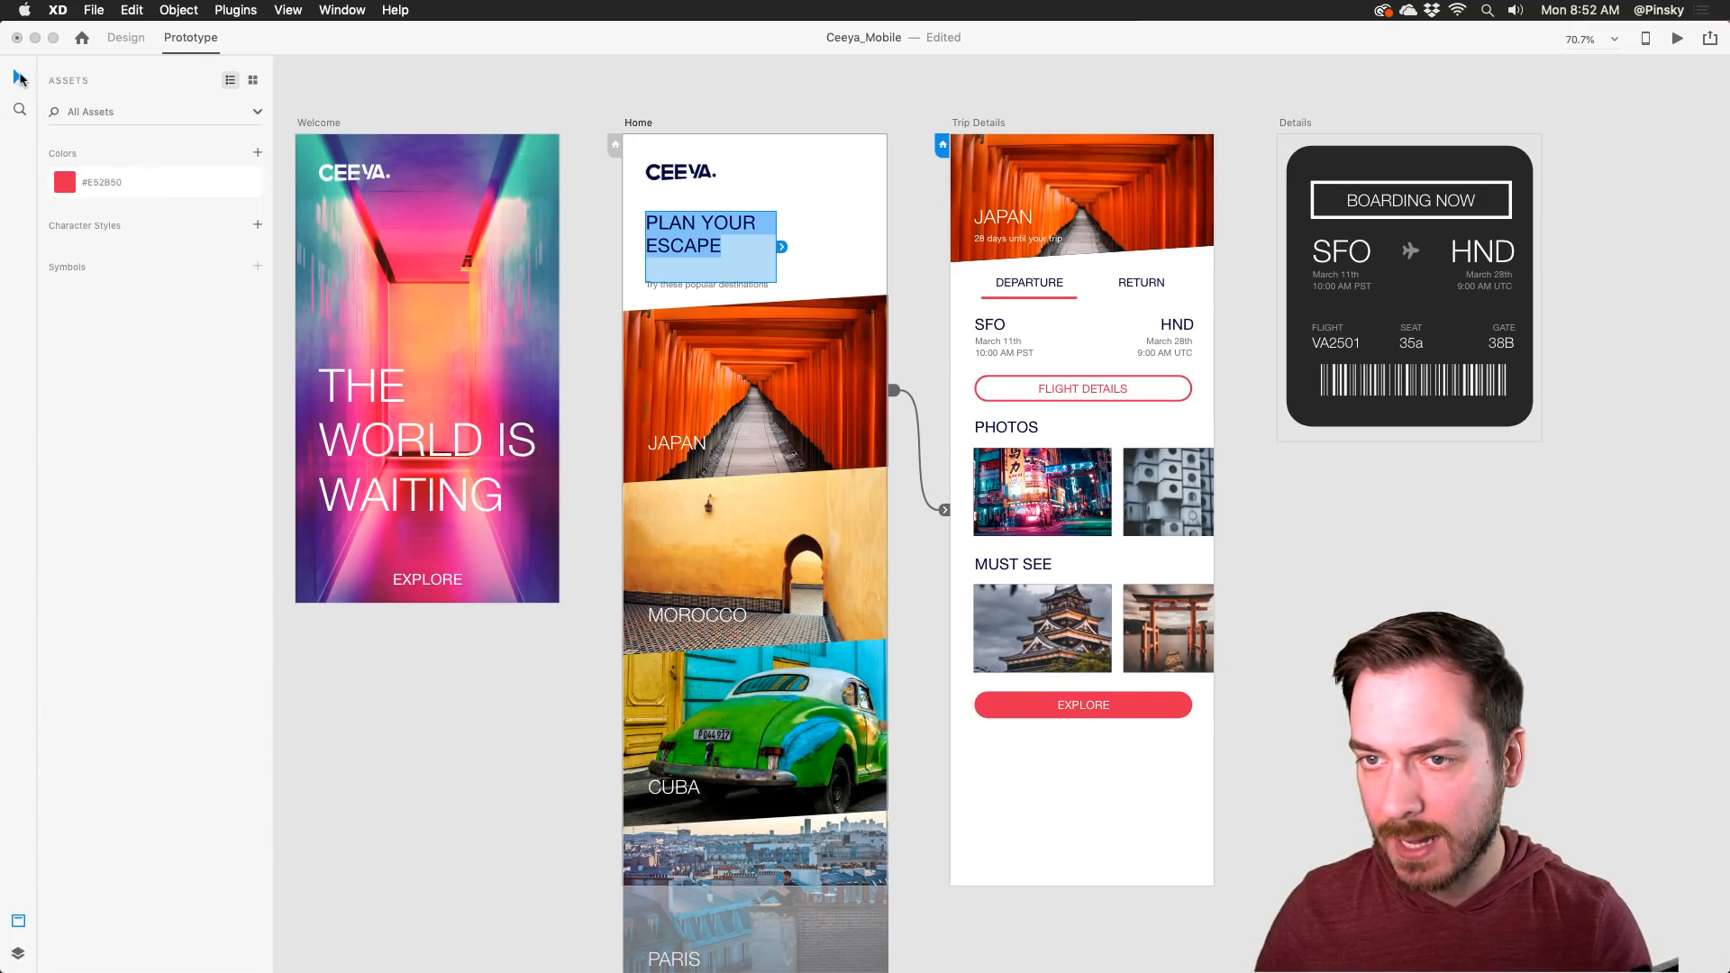
pyautogui.click(120, 171)
pyautogui.click(472, 90)
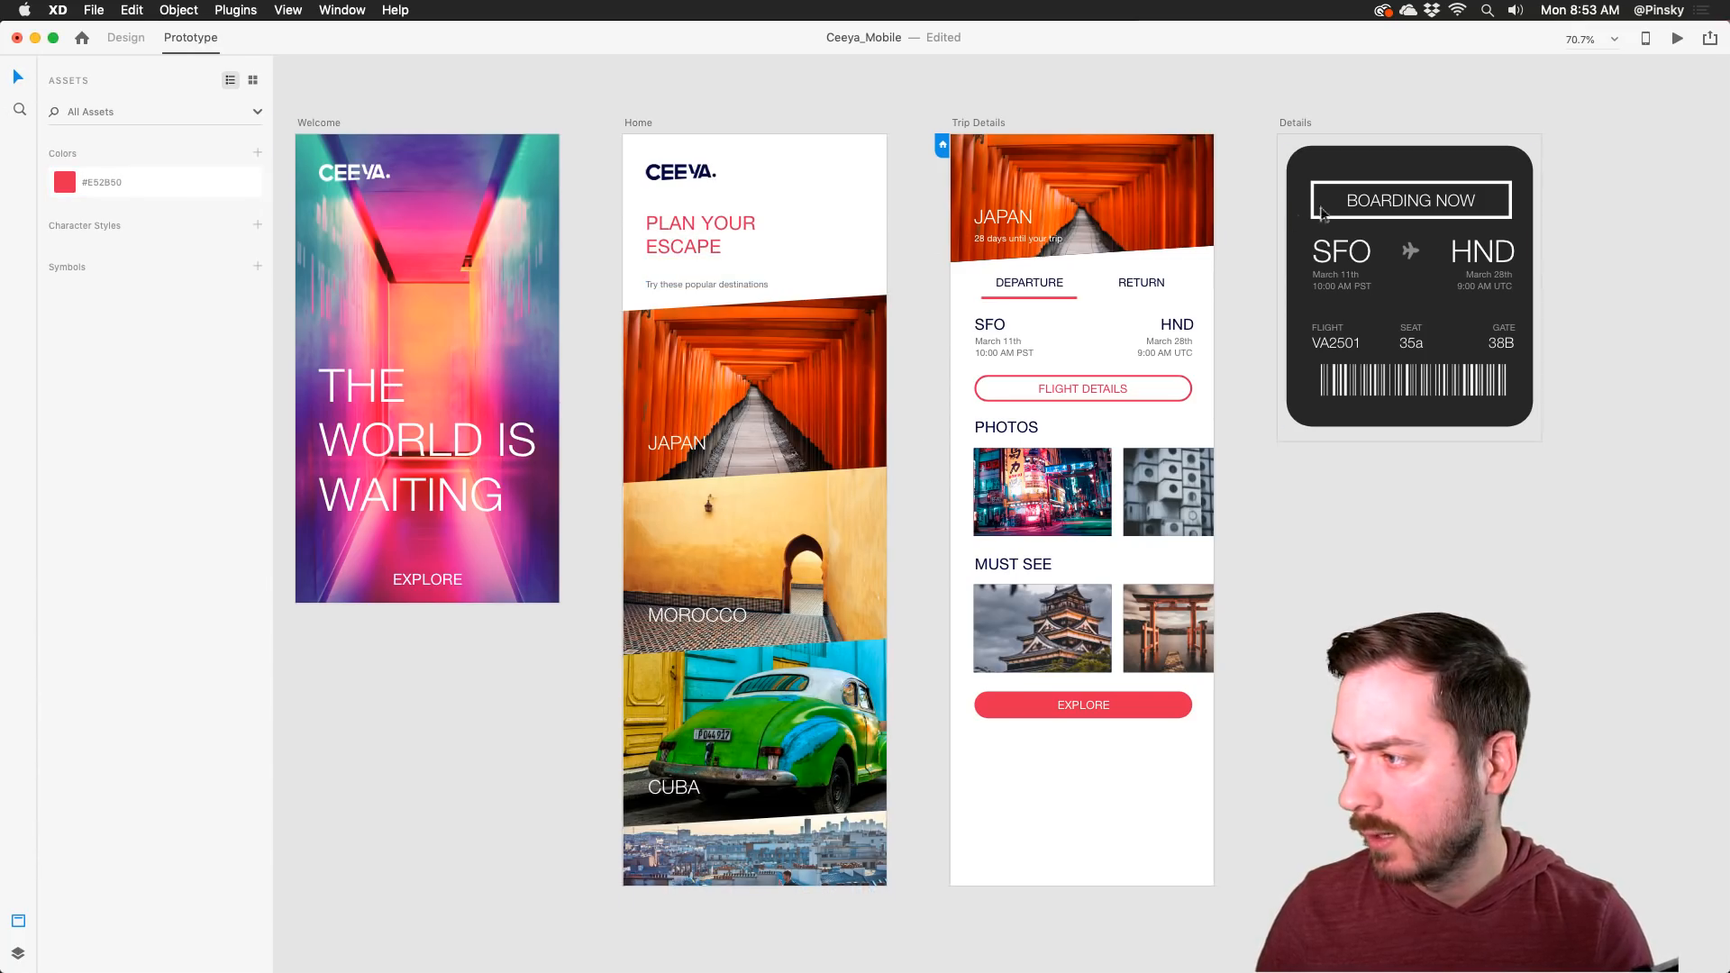
pyautogui.click(1410, 200)
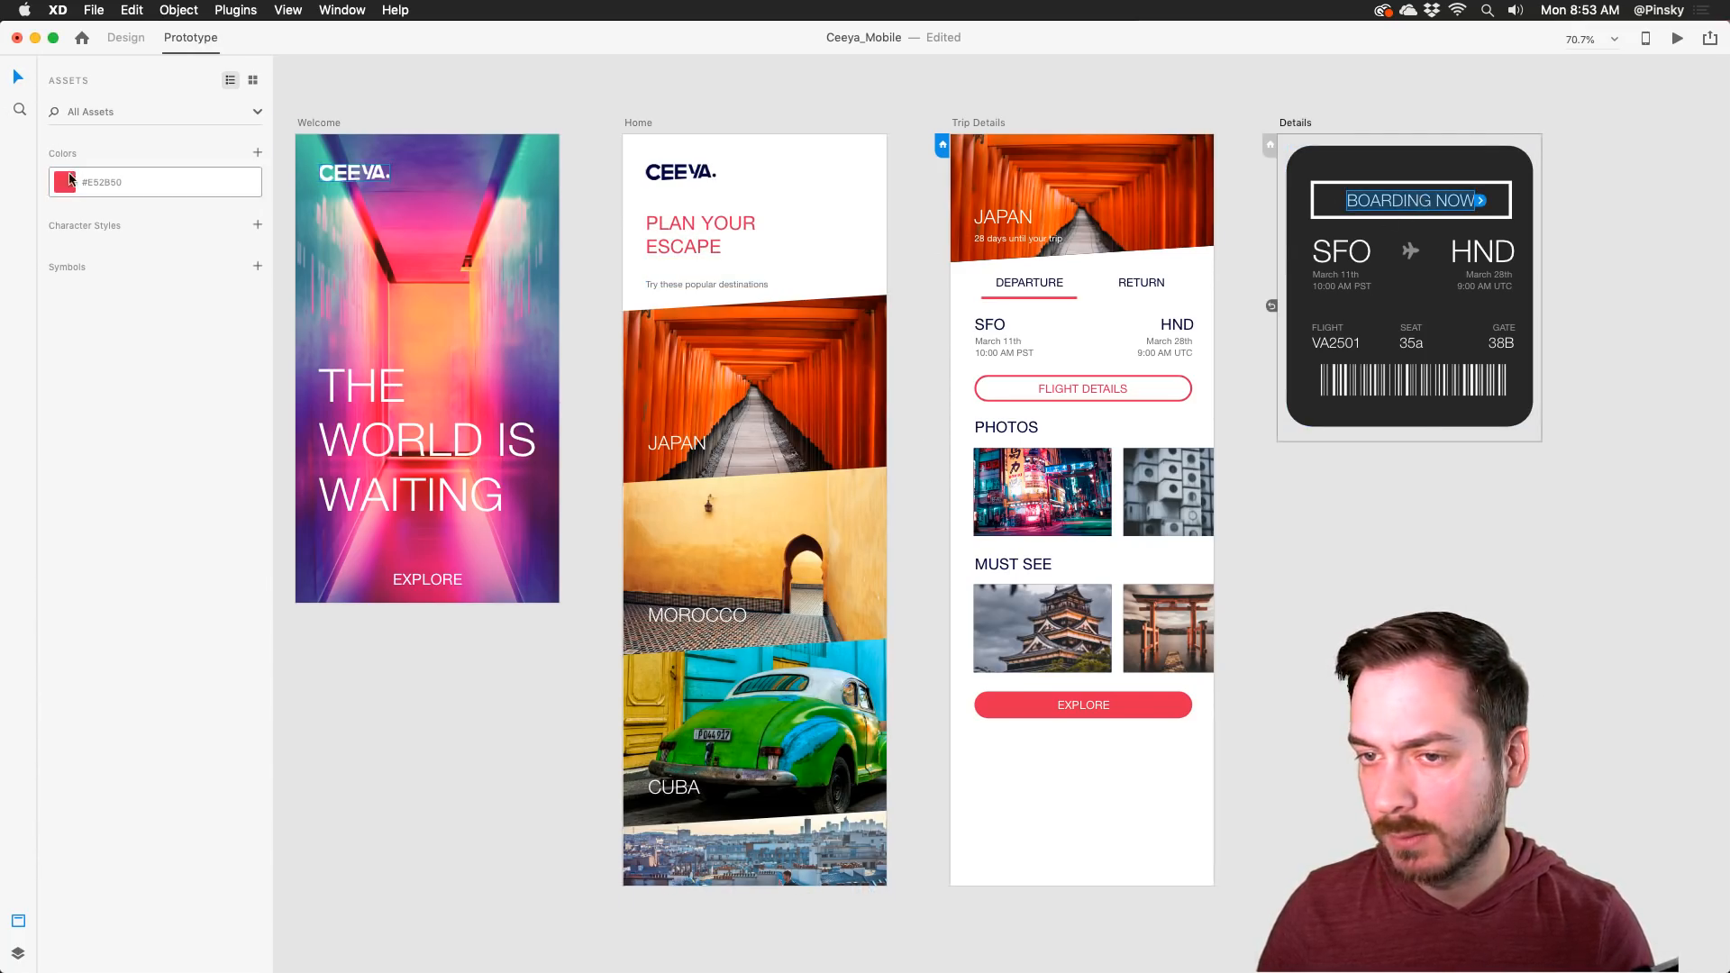
pyautogui.click(823, 78)
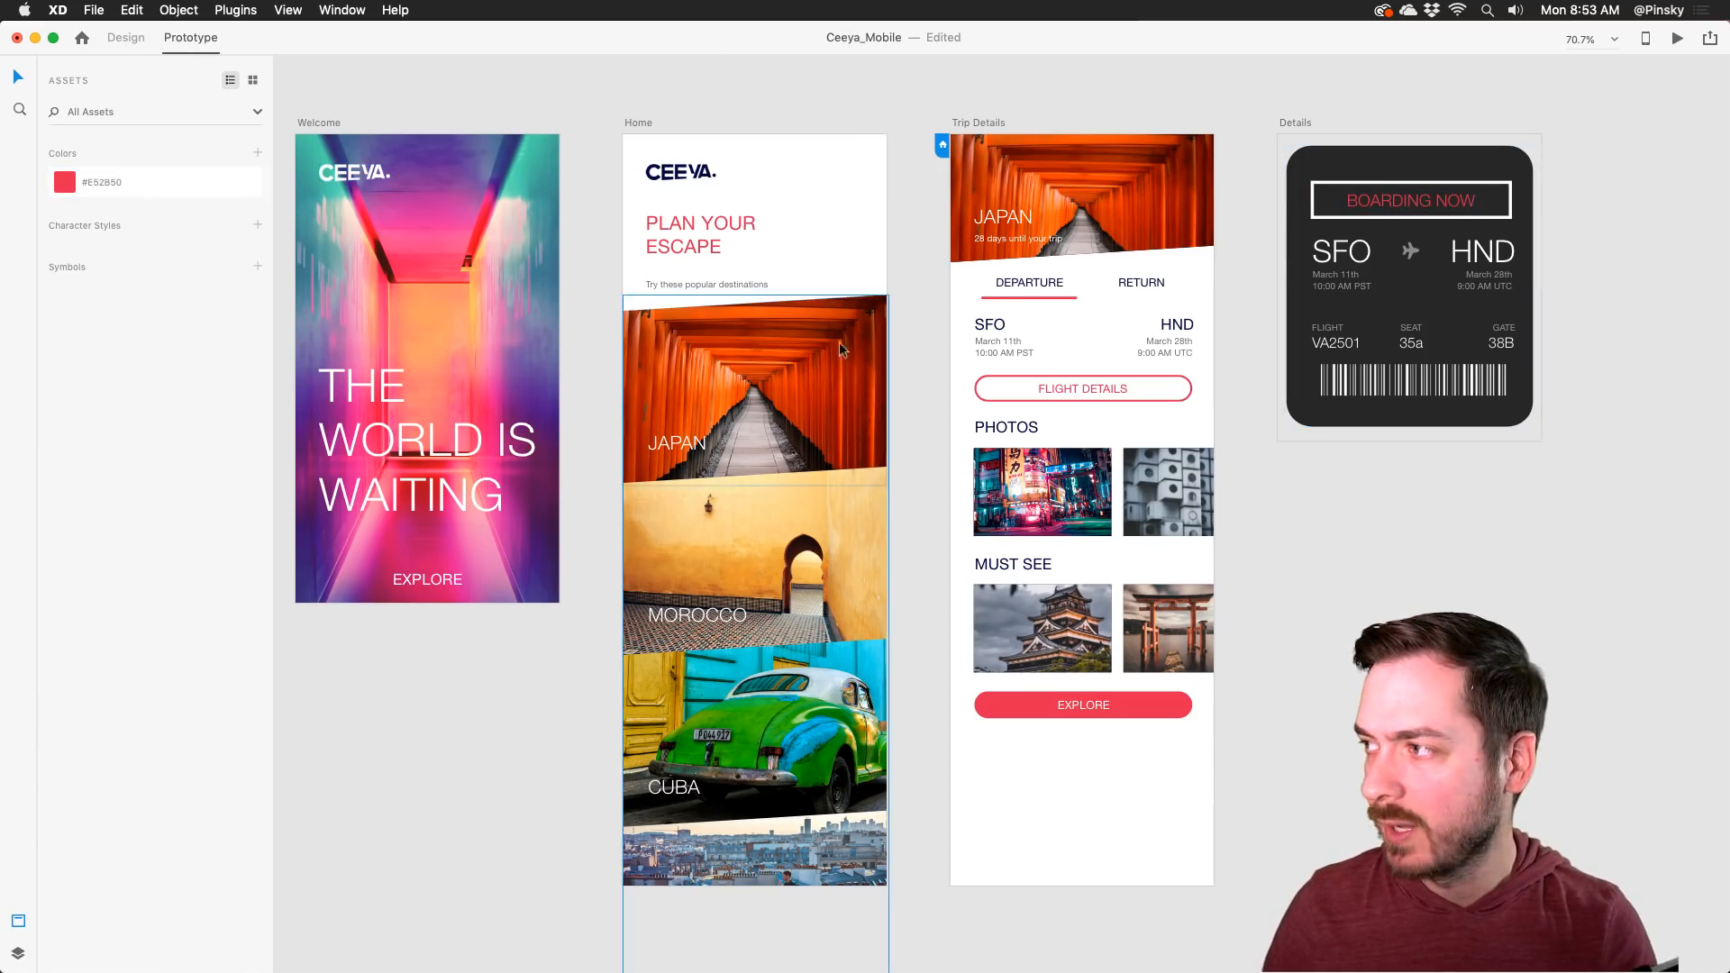
# Step: Edit the saved red color asset to bright blue #1FCBFF, updating every element that uses it
pyautogui.rightClick(136, 184)
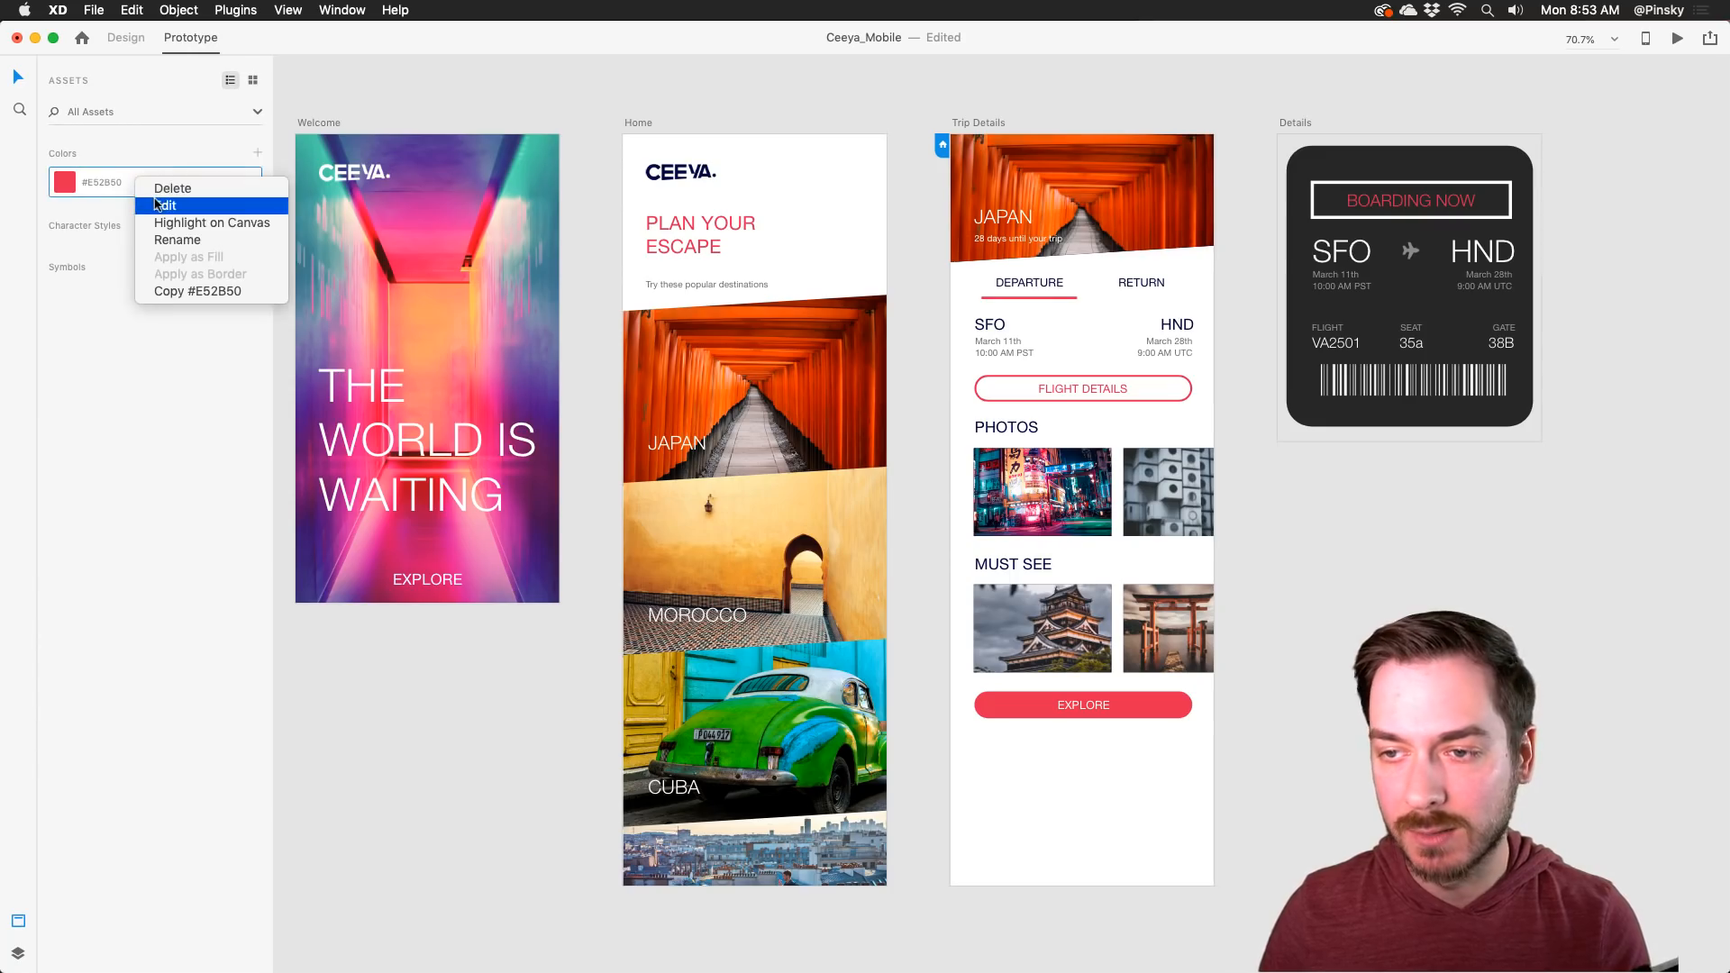
pyautogui.click(155, 202)
pyautogui.moveTo(254, 131); pyautogui.dragTo(255, 171)
pyautogui.moveTo(213, 111); pyautogui.dragTo(220, 99)
pyautogui.moveTo(256, 170); pyautogui.dragTo(255, 167)
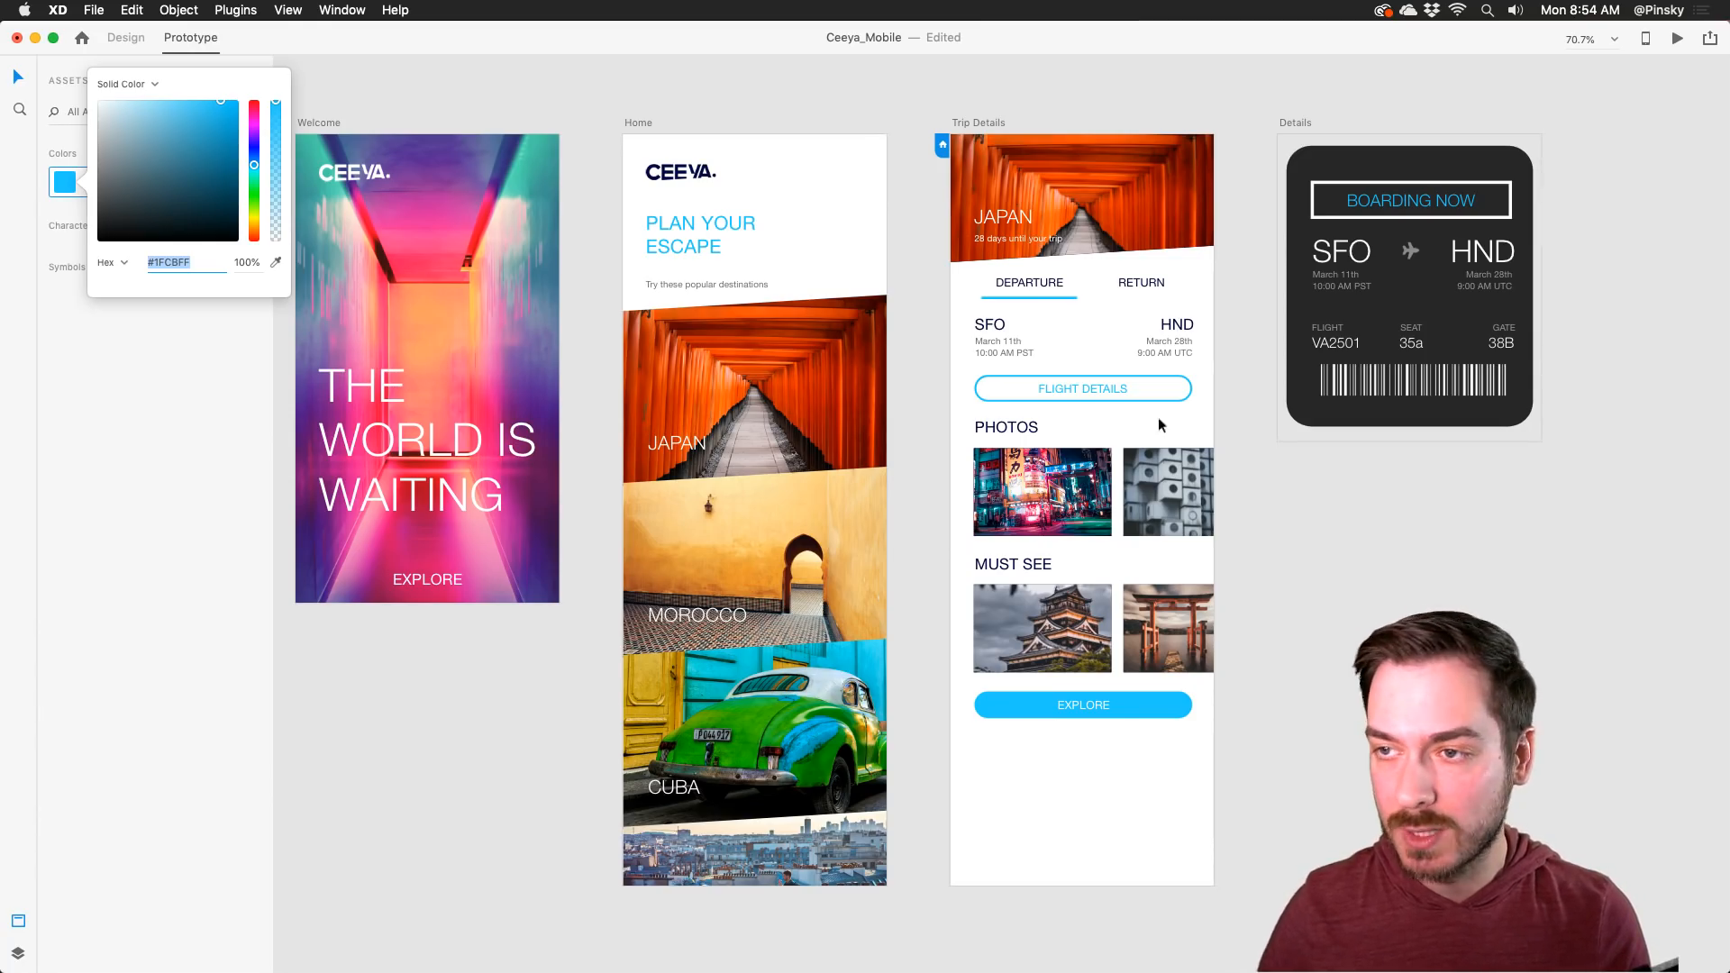
pyautogui.click(399, 44)
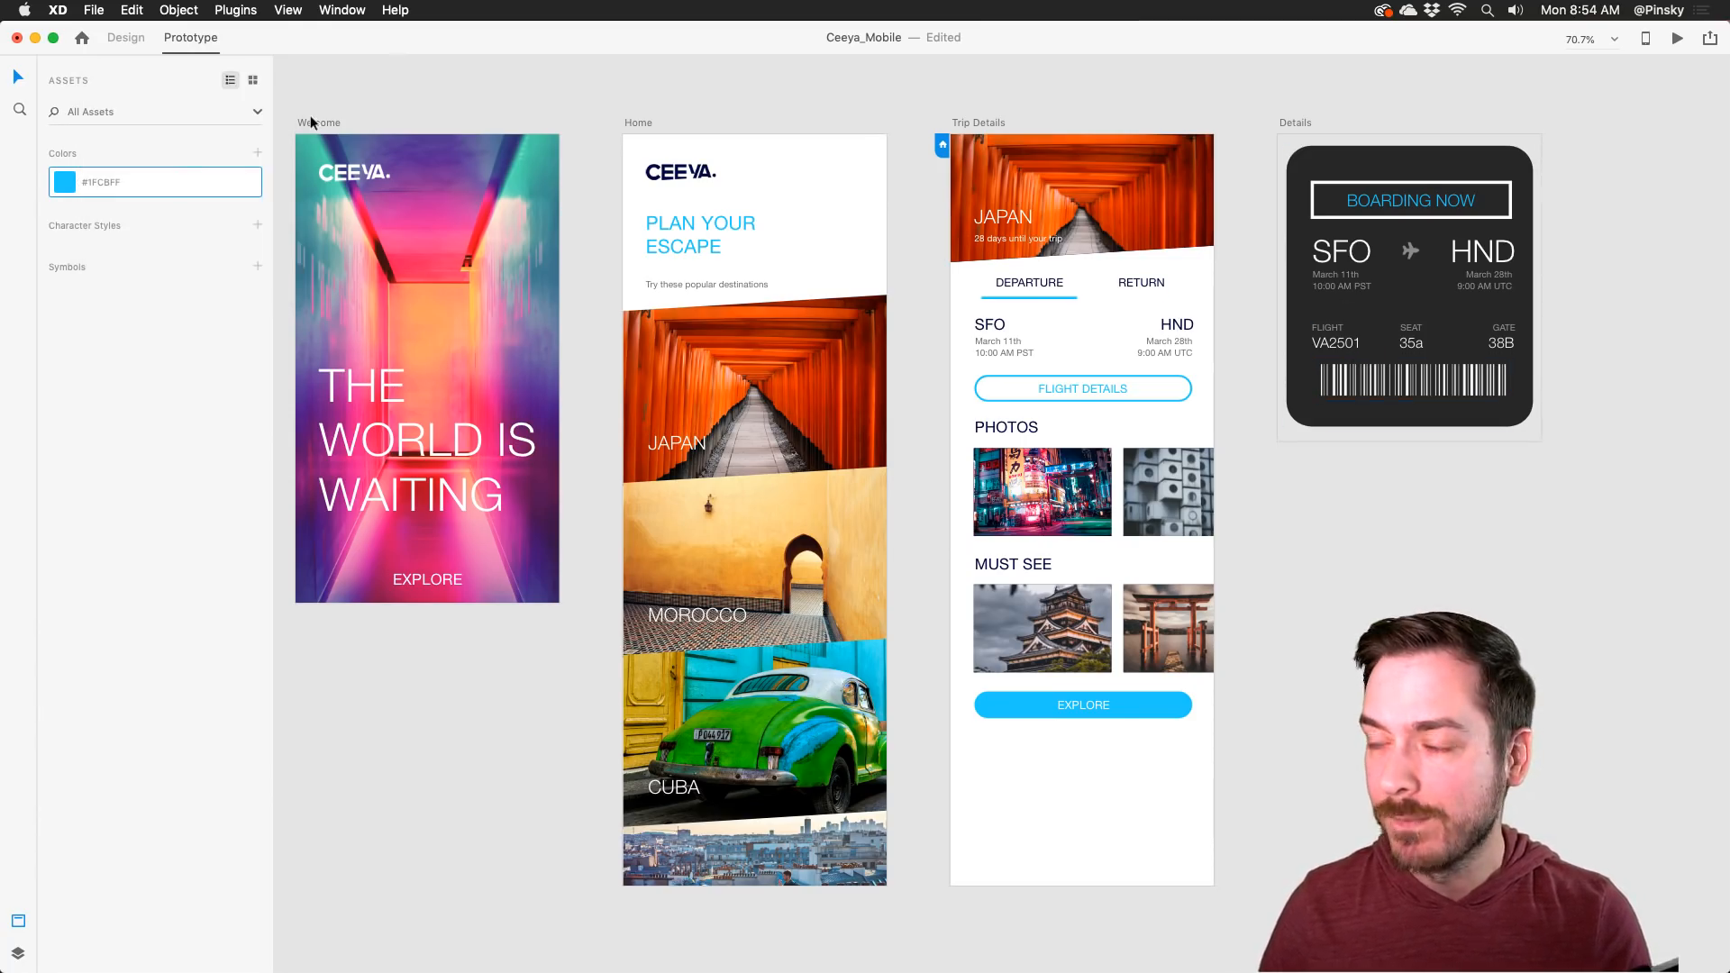